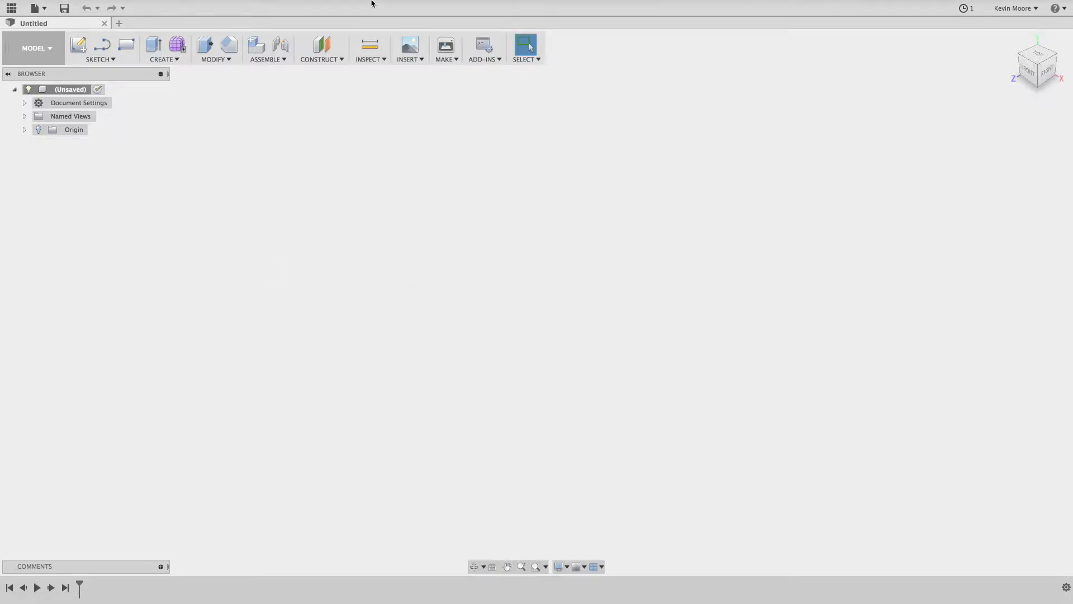
mouse_move(373, 6)
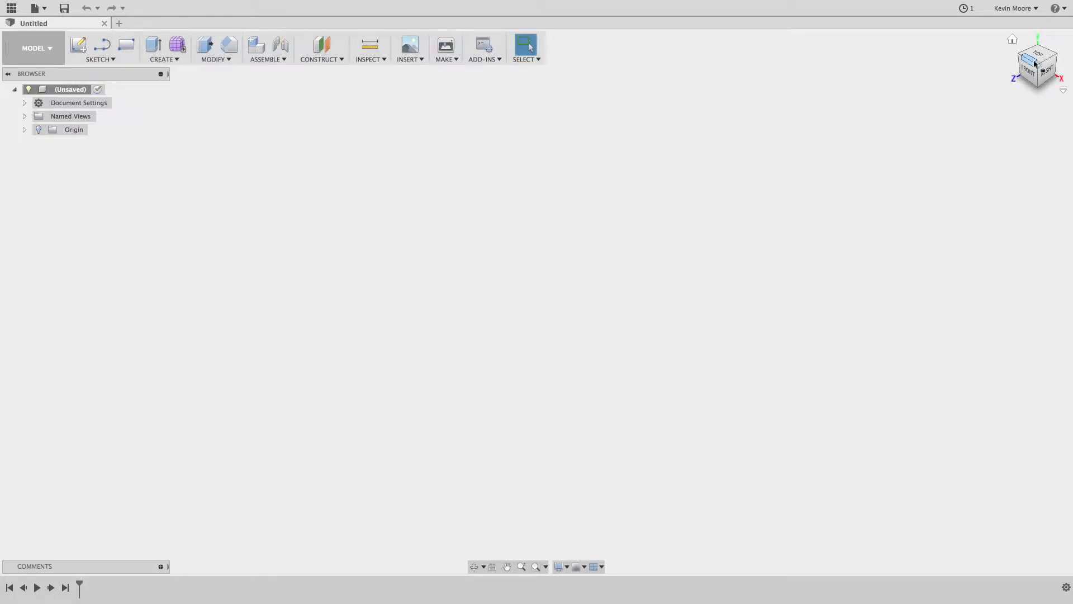
left_click_drag(1044, 64, 1053, 64)
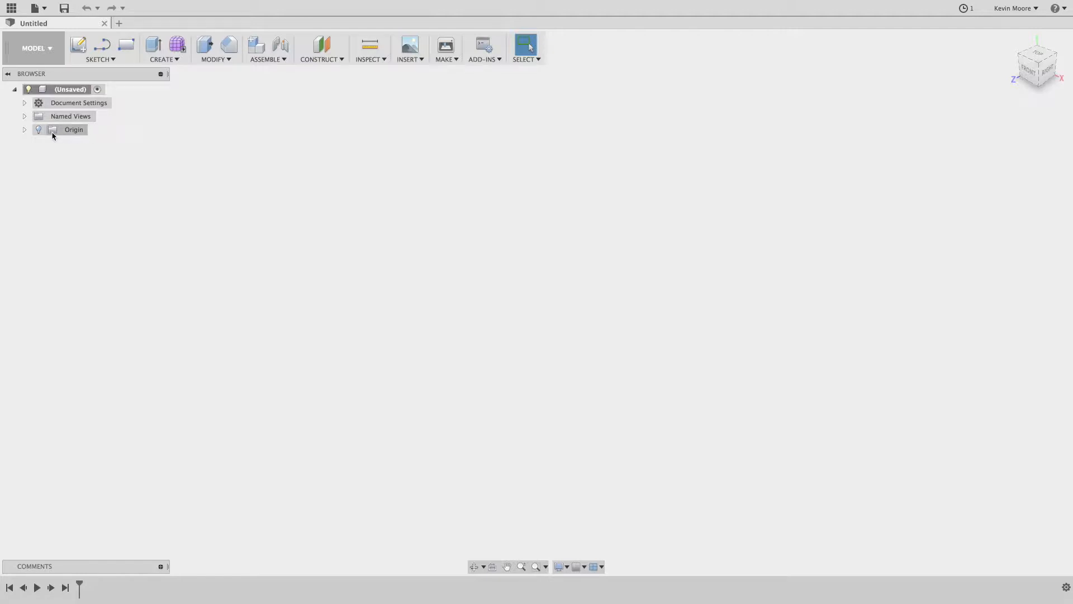
Step: Check the active unit type in the document settings and leave it without applying a change
left_click(24, 103)
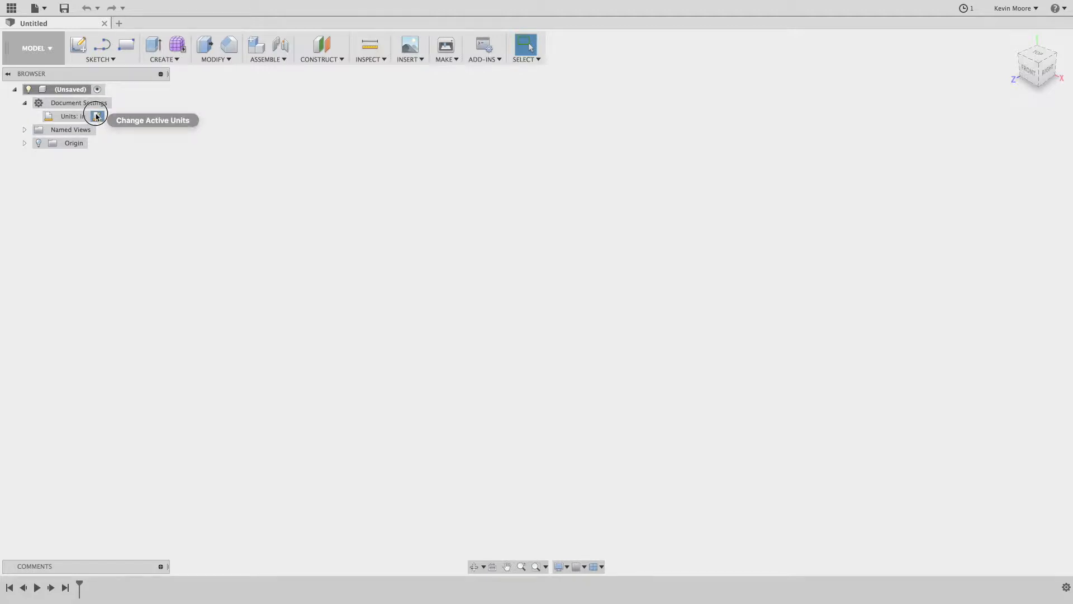
left_click(96, 116)
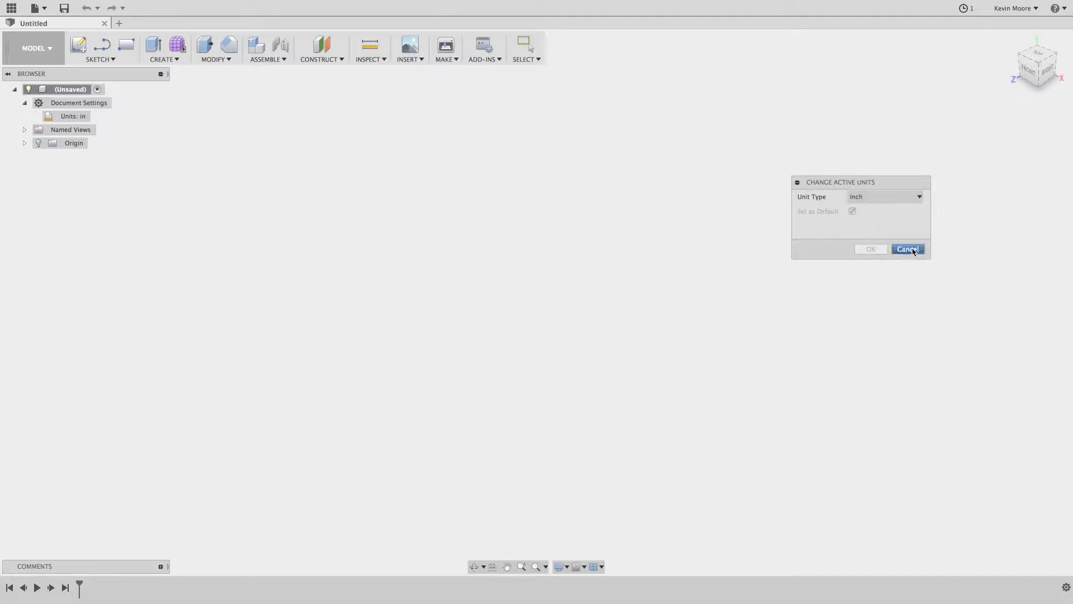
left_click(917, 198)
left_click(919, 199)
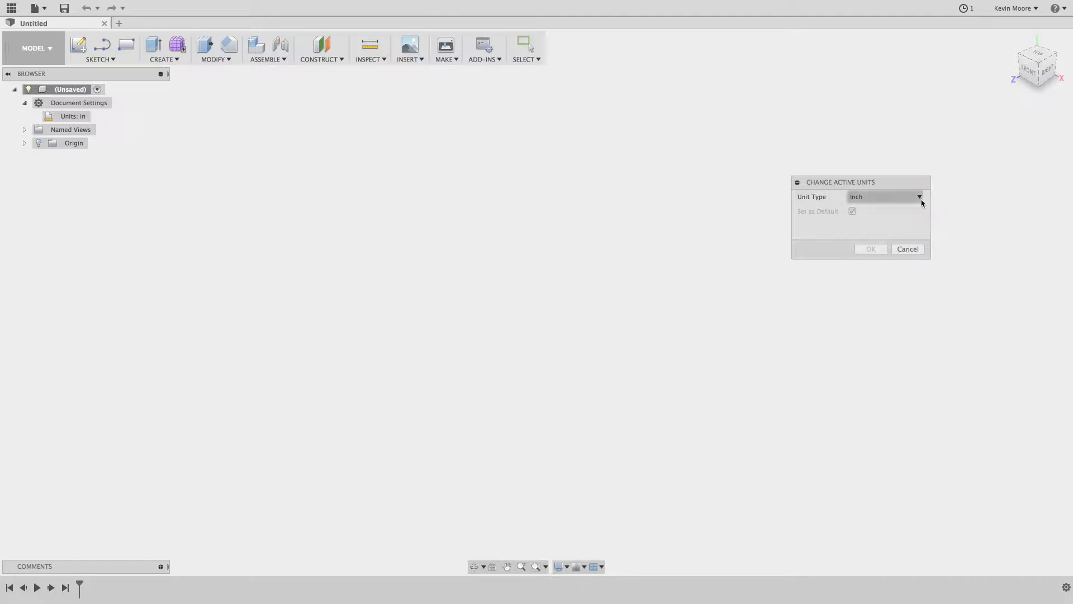
left_click(906, 250)
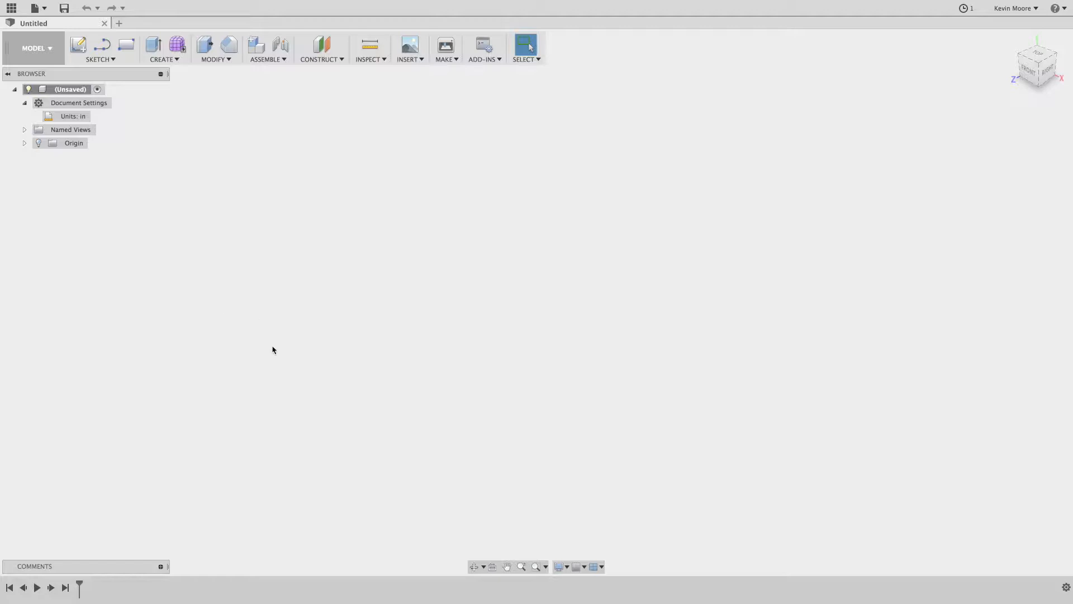
left_click(315, 59)
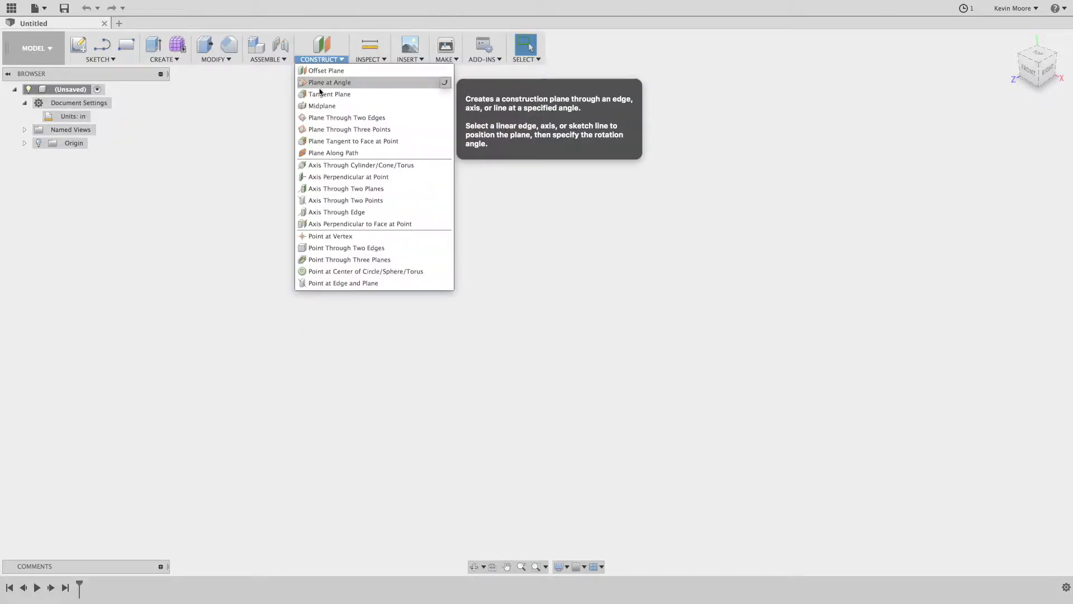
left_click(314, 61)
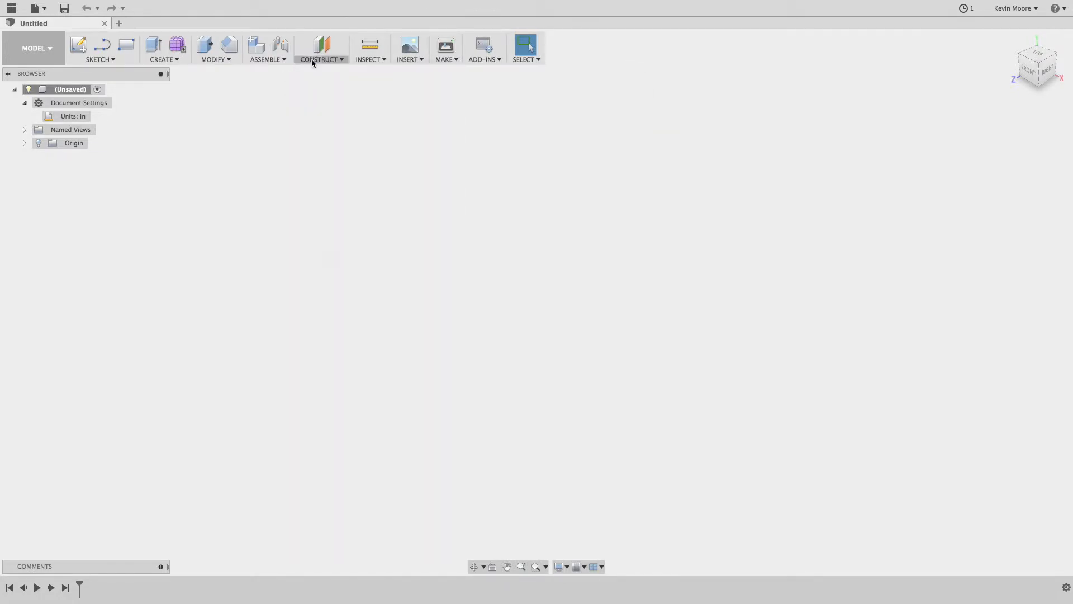
Step: Sketch a vertical line 7 in long upward from the origin on the front plane
left_click(93, 62)
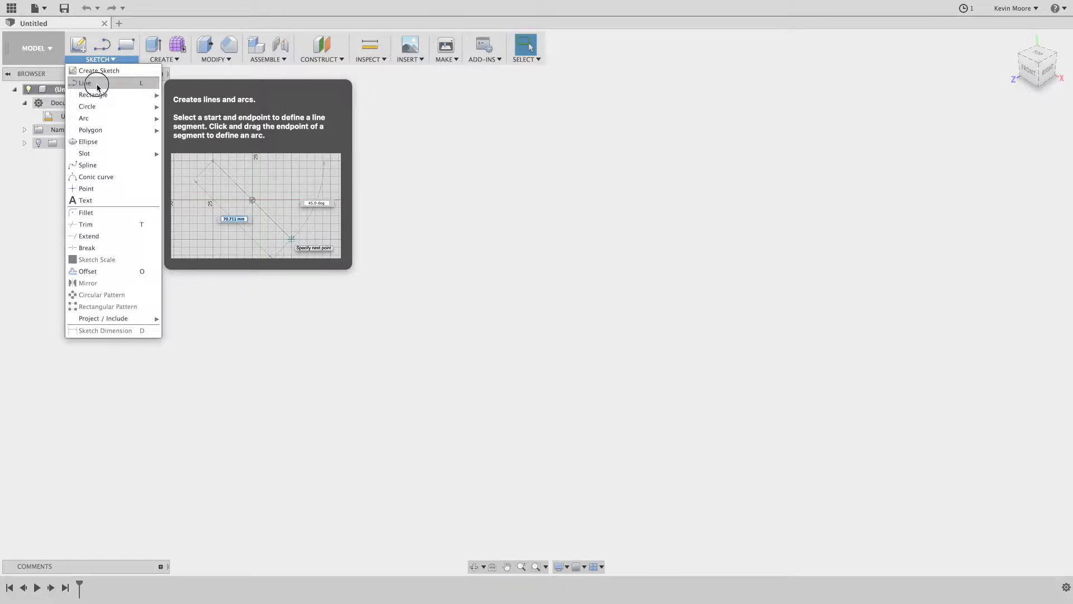
left_click(97, 84)
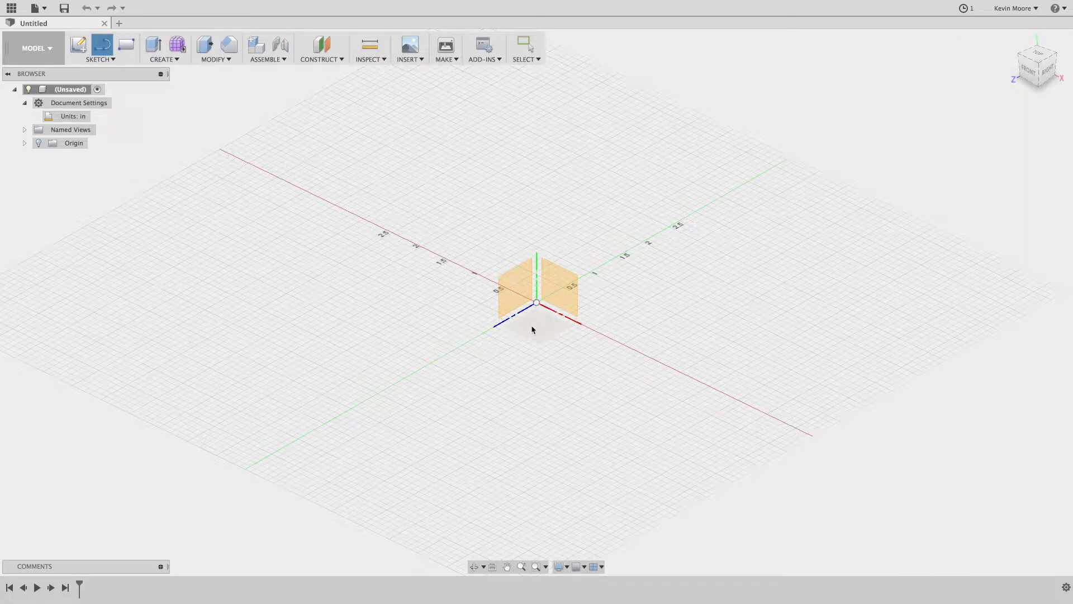
left_click(559, 288)
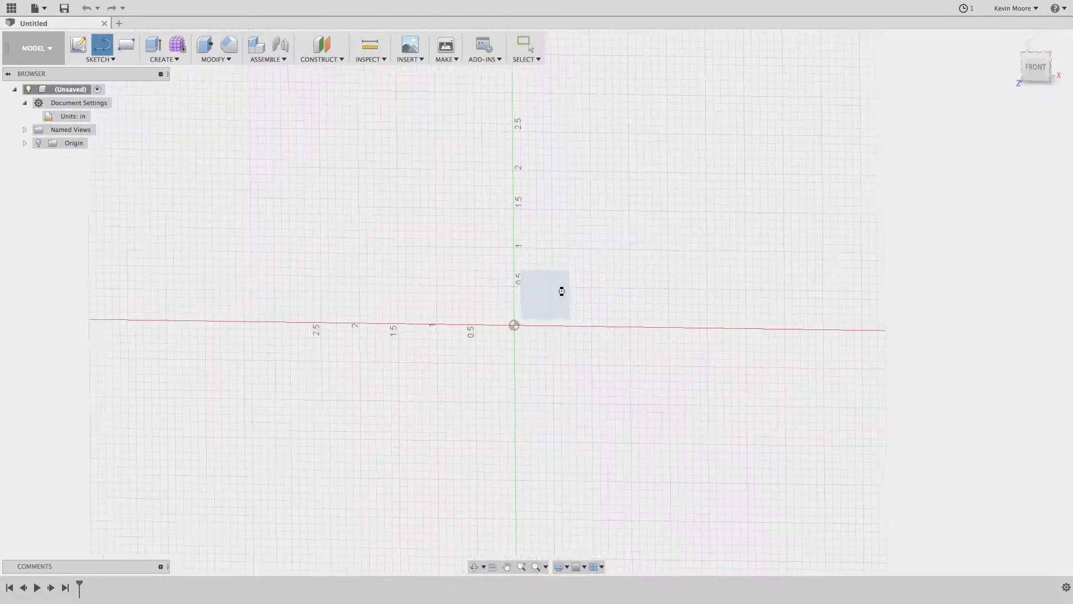
left_click(507, 334)
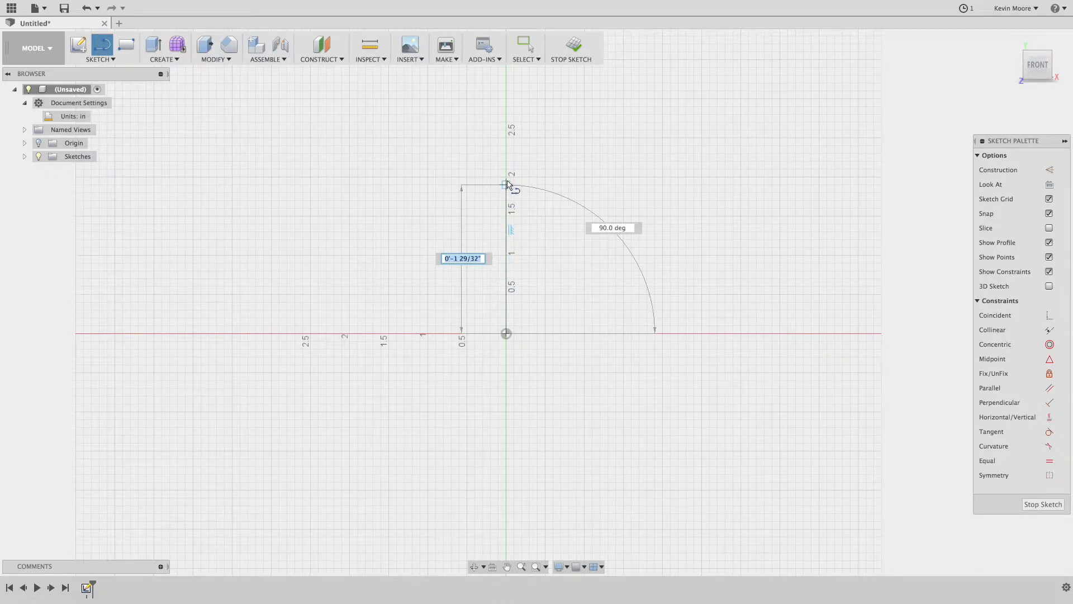
scroll(506, 185, "down", 3)
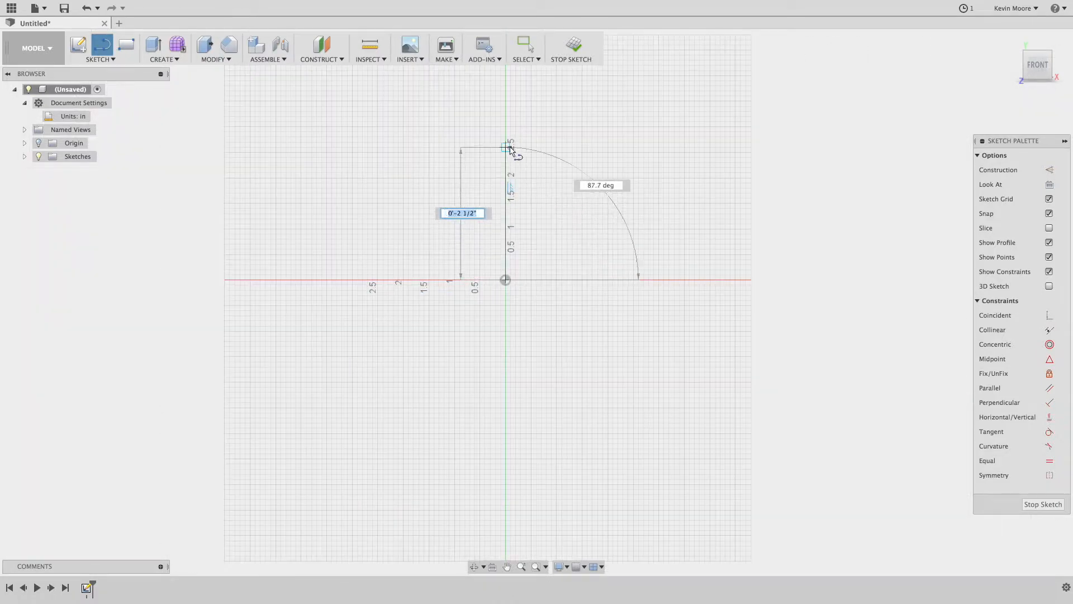
middle_click_drag(508, 146, 493, 335)
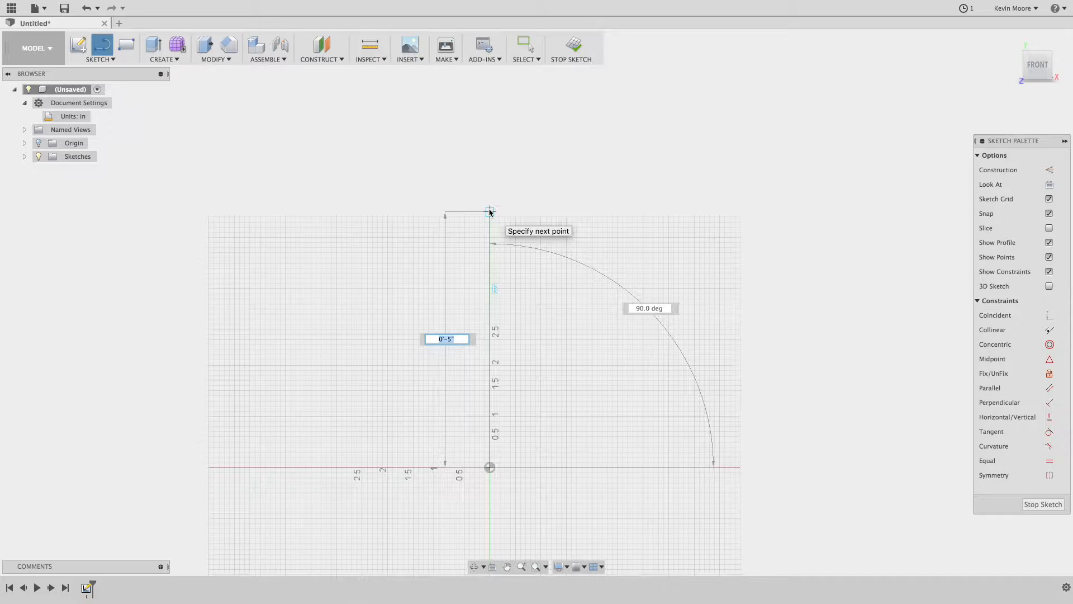
type("7")
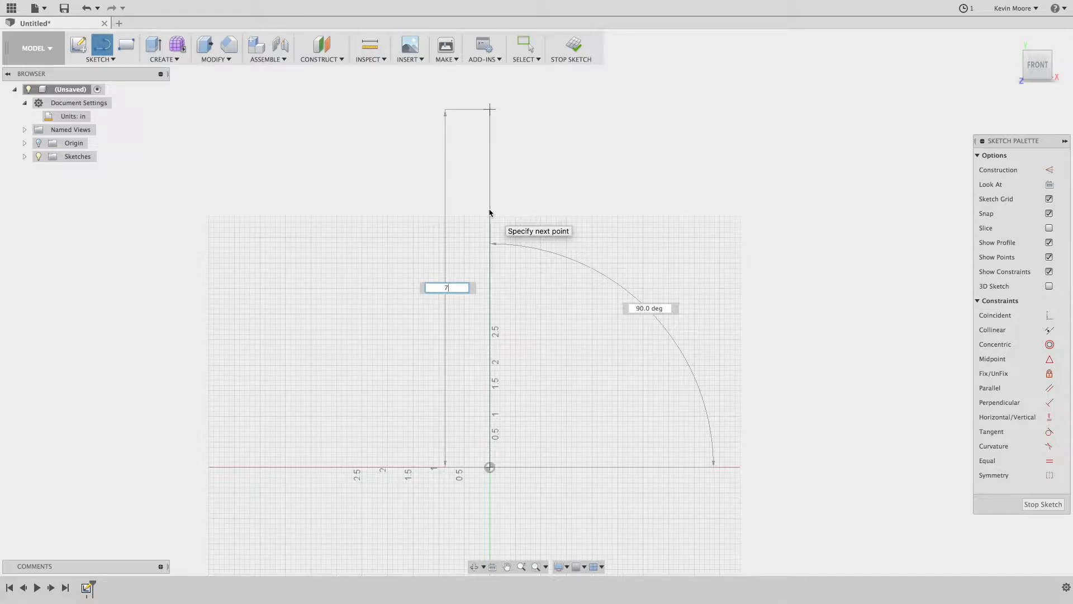
key("Return")
key("Escape")
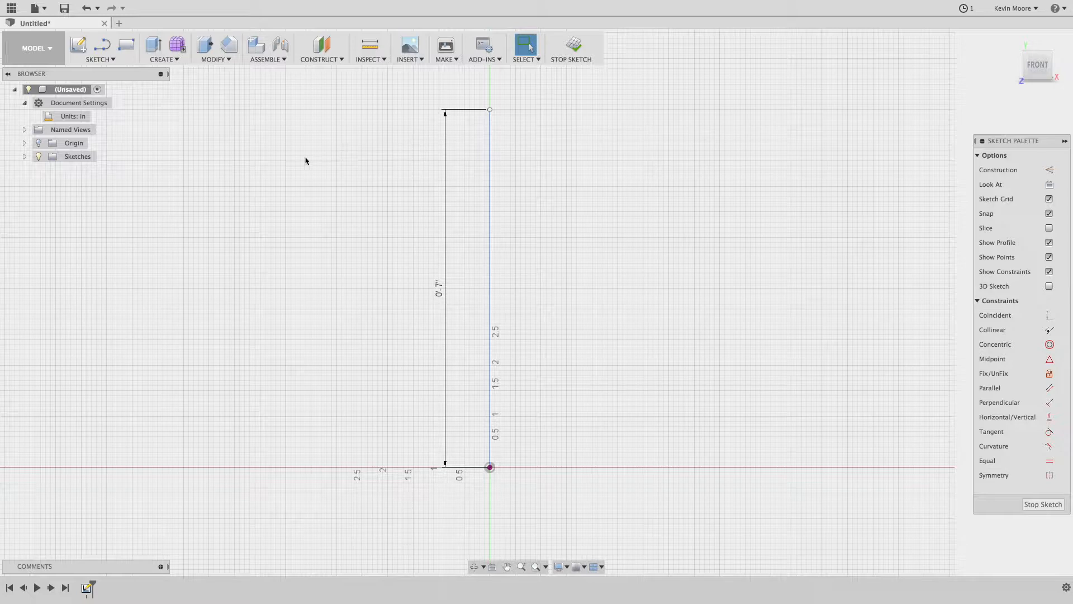
Step: Rename the sketch containing the vertical line as spine
left_click(24, 157)
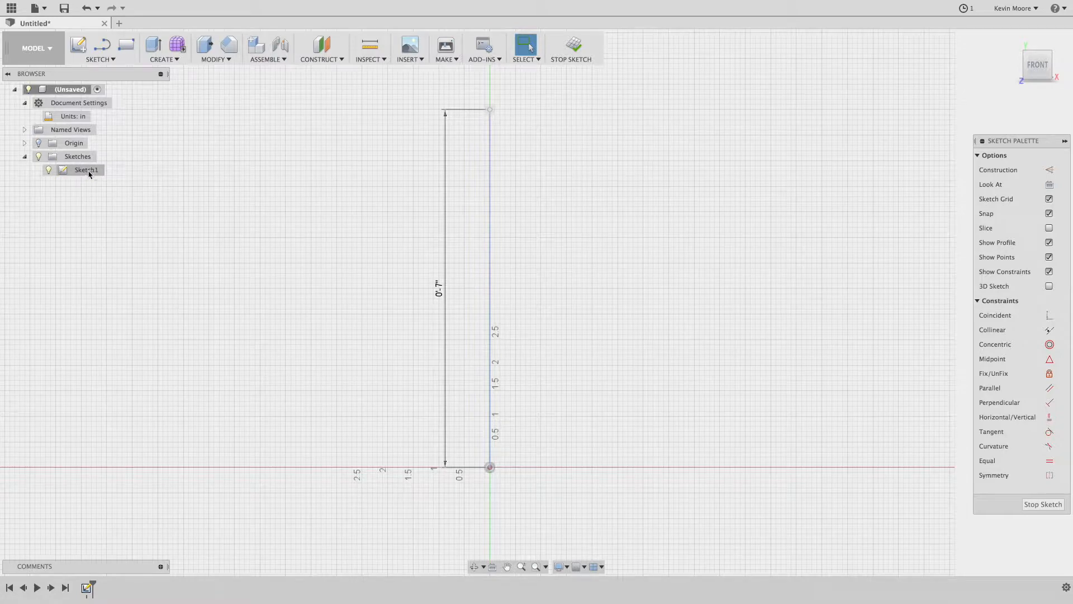
left_click(87, 171)
double_click(84, 173)
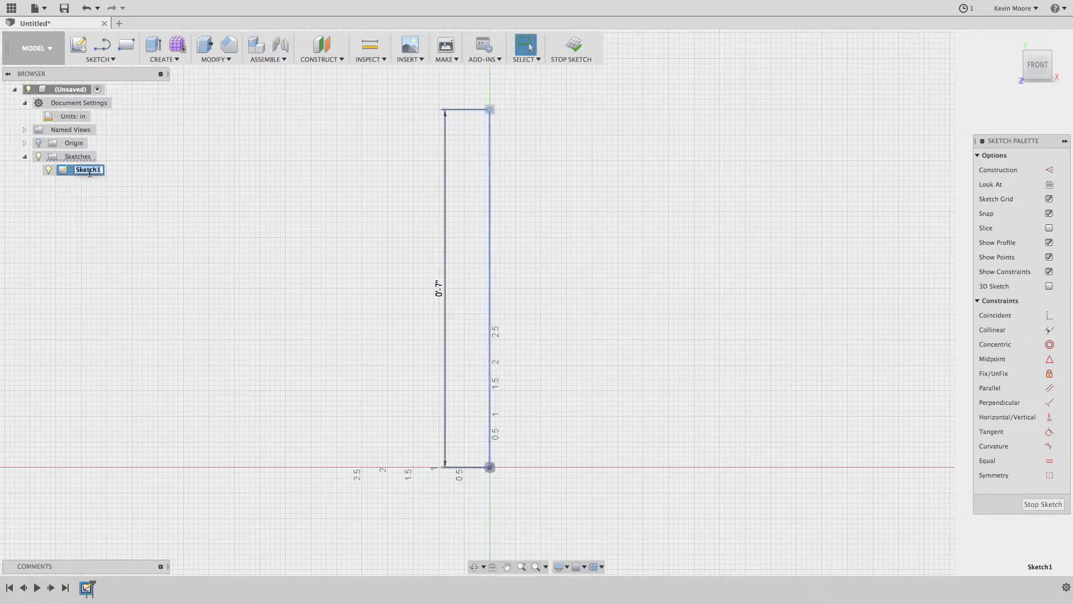
type("spine")
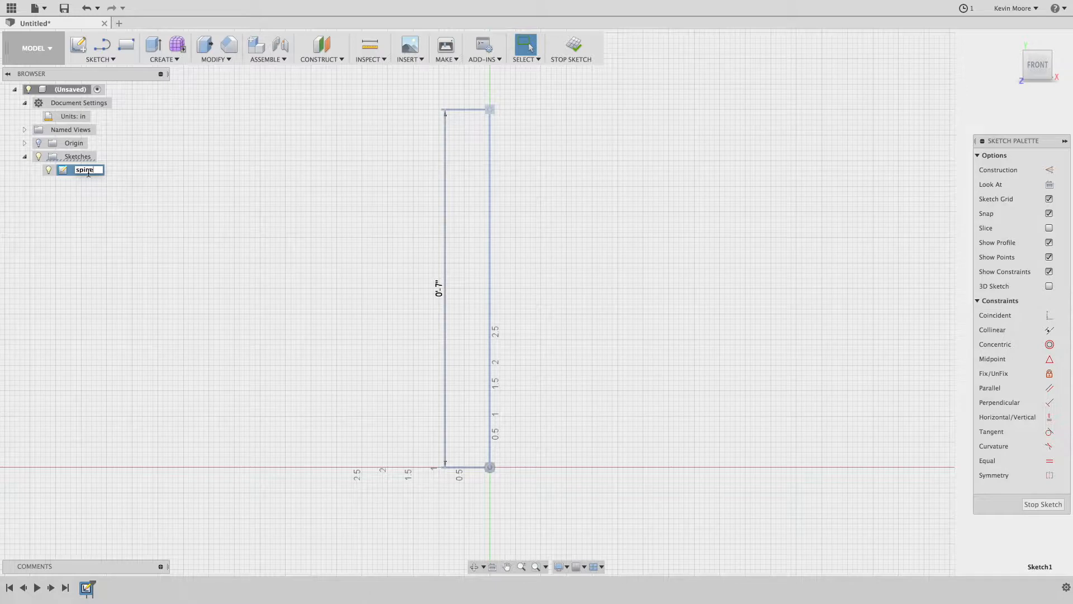
left_click(120, 223)
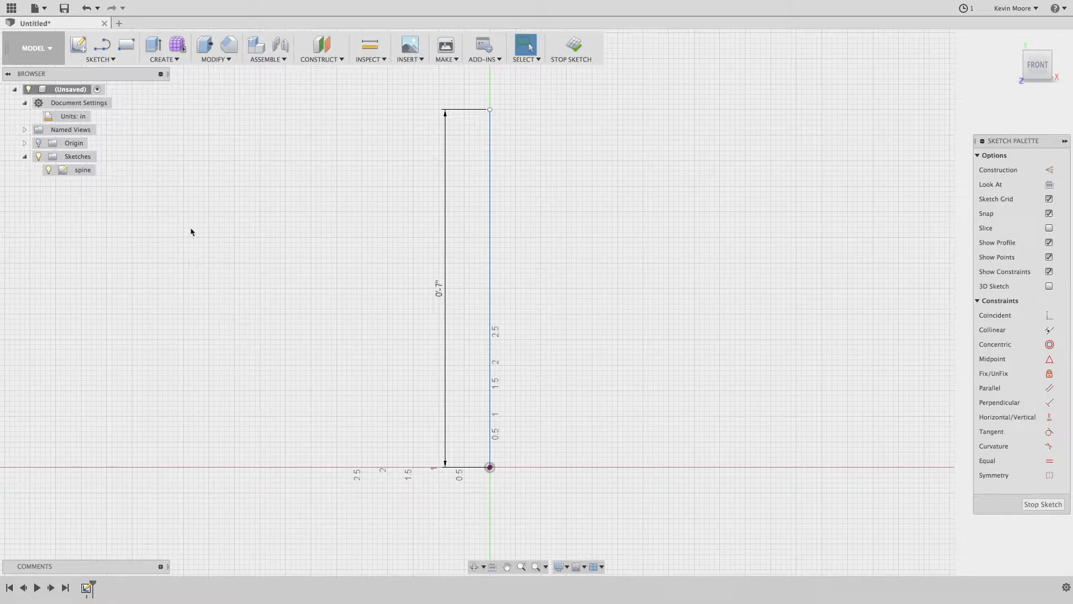
Step: Sketch a horizontal line 1 in long to the right from the upper end of the vertical line
left_click(106, 60)
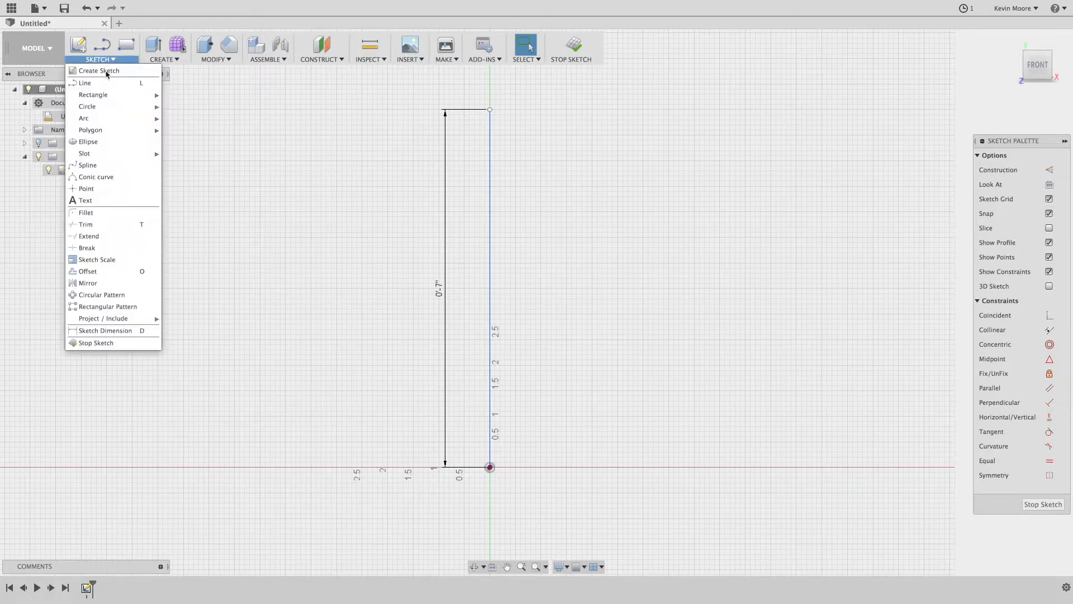
left_click(107, 88)
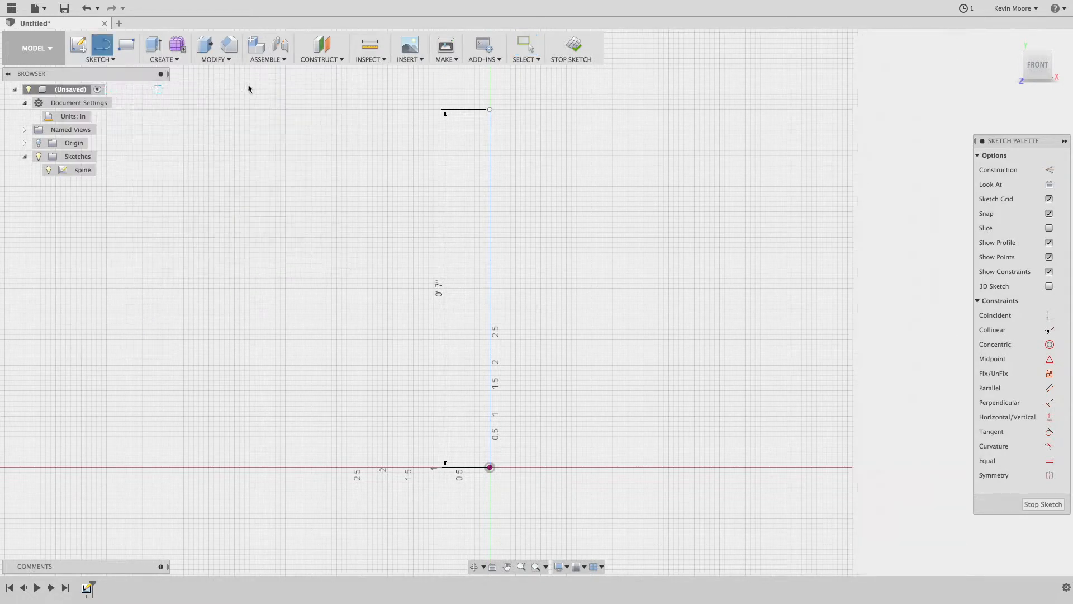
left_click(491, 110)
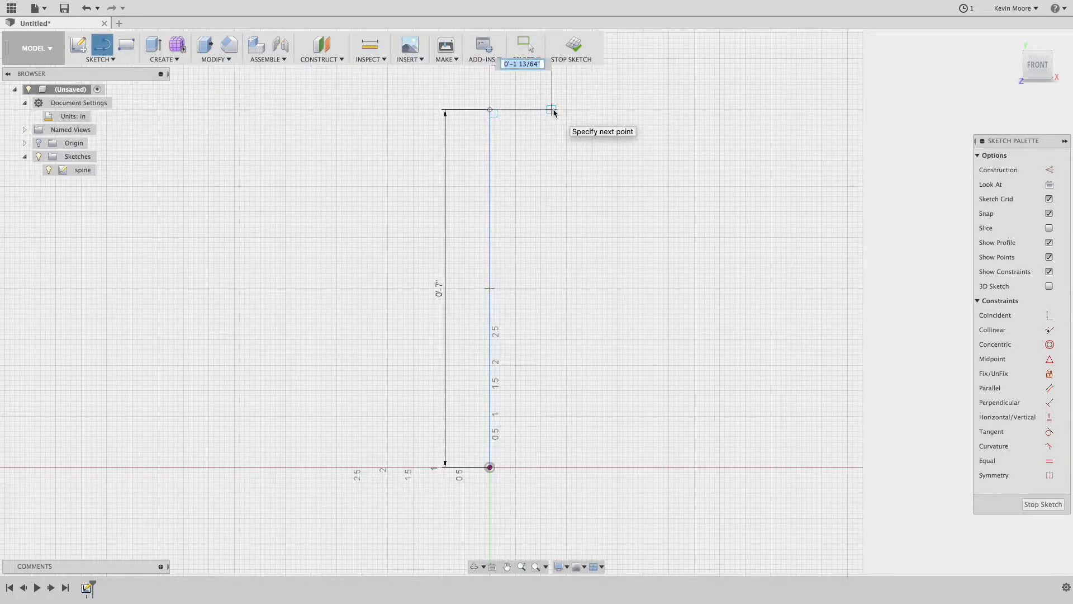
type("1")
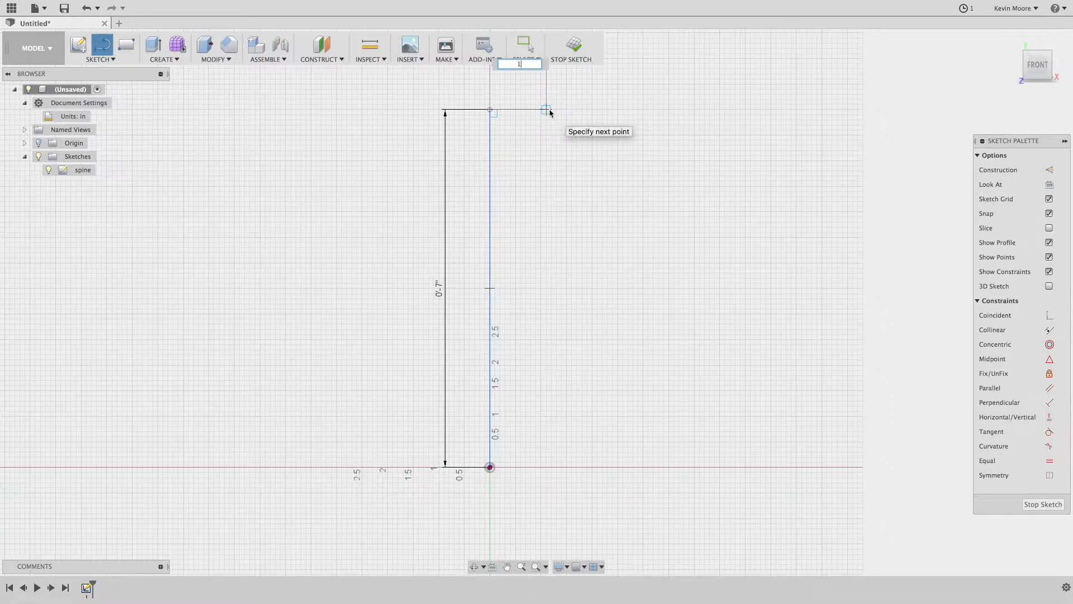
key("Return")
key("Escape")
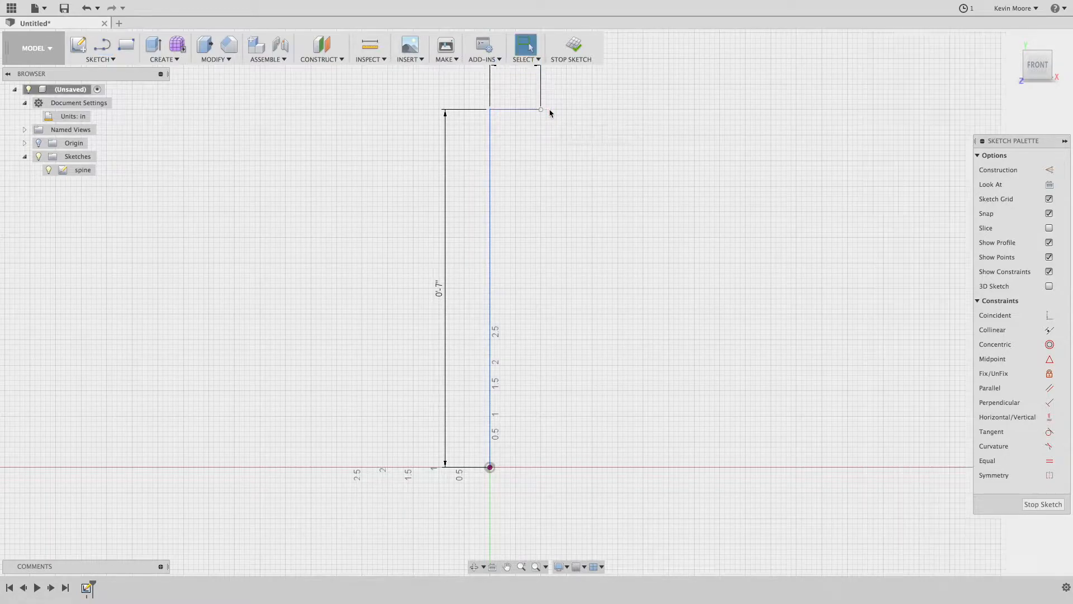
middle_click_drag(539, 132, 506, 210)
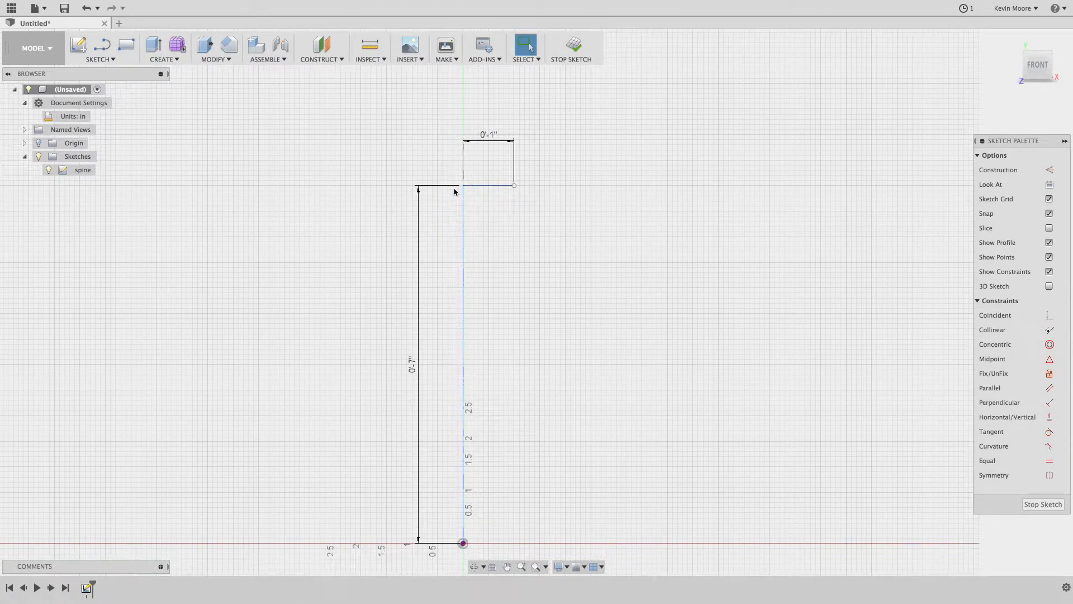
Step: Create a construction plane through the short horizontal line at an angle of 90 degrees
left_click(334, 60)
left_click(334, 84)
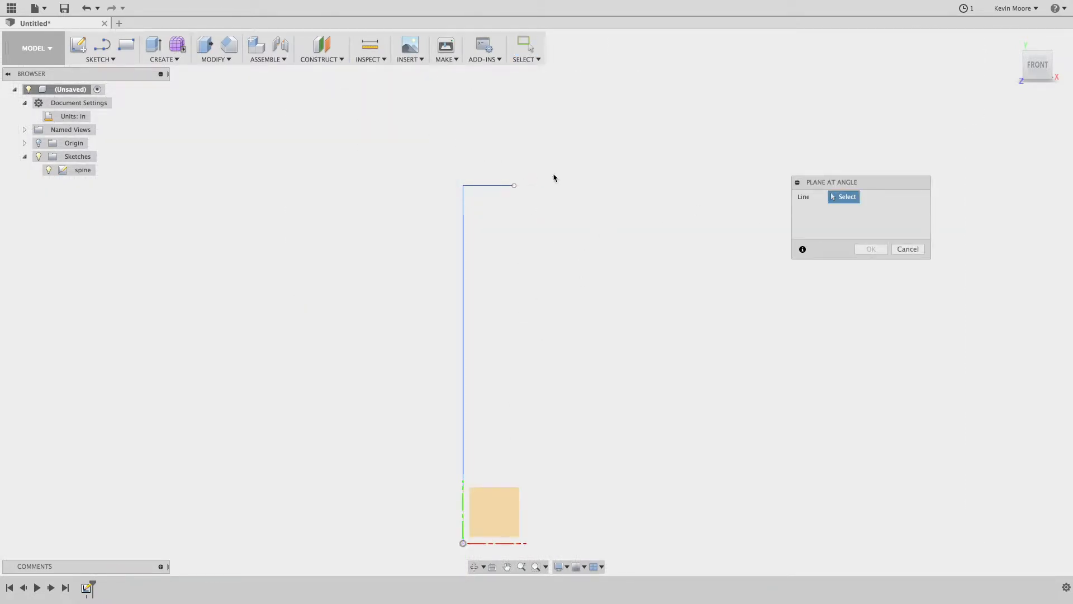
left_click(488, 186)
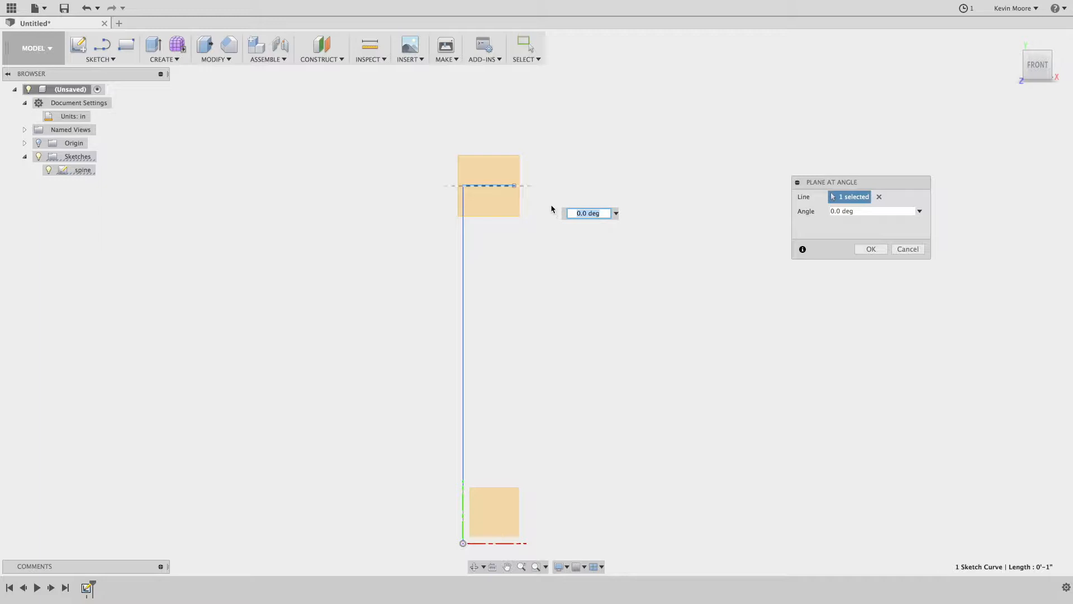
type("90")
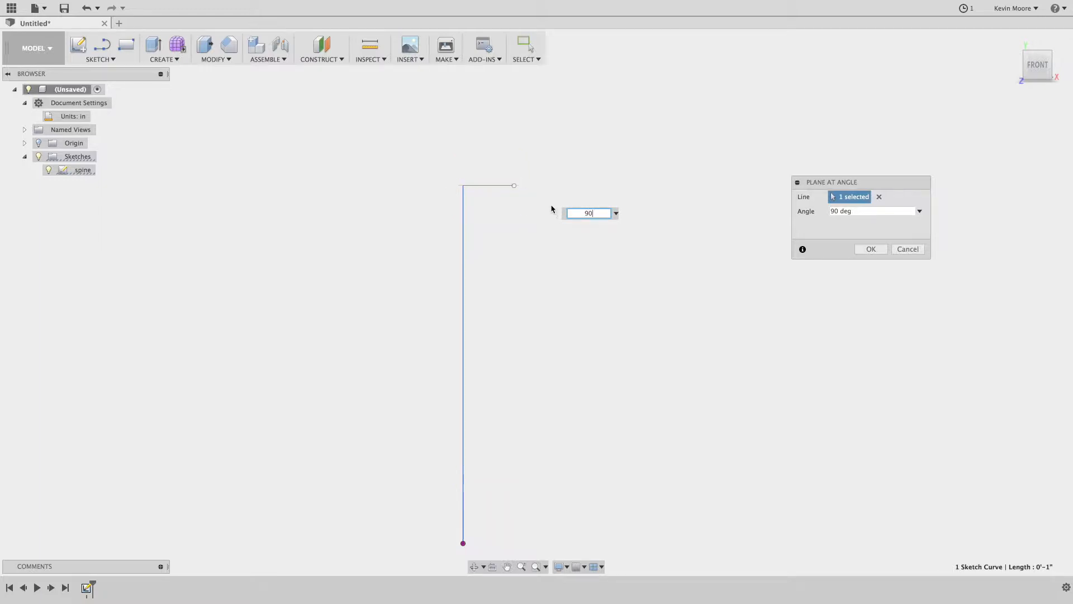
key("Return")
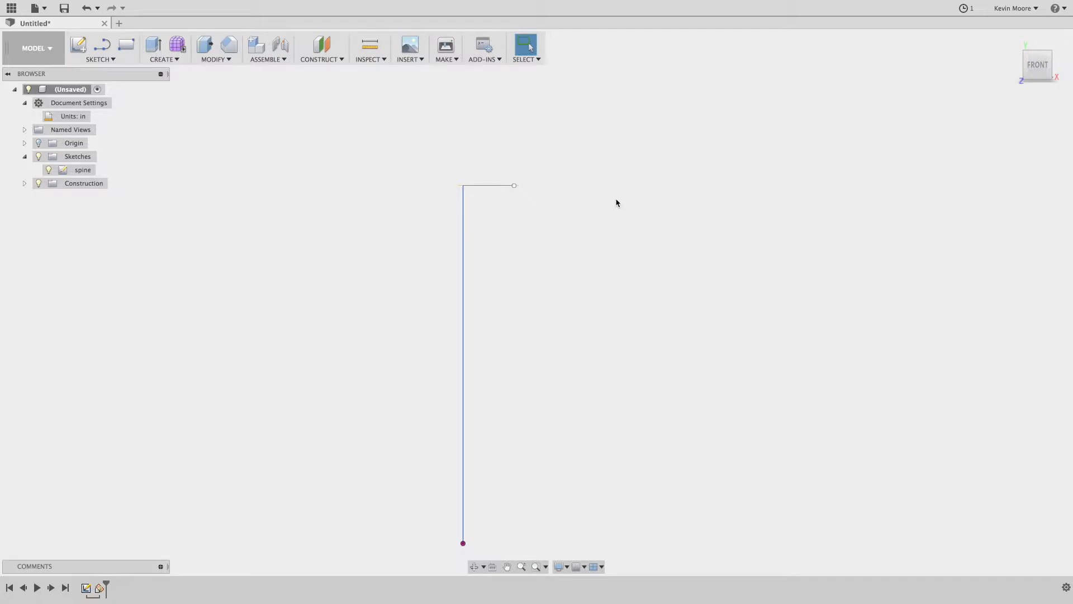
Step: Rename the new construction plane at the top of the spine as bottletop
key("F4")
mouse_move(616, 199)
left_mouse_down()
mouse_move(566, 233)
mouse_move(591, 216)
left_mouse_up()
key("Escape")
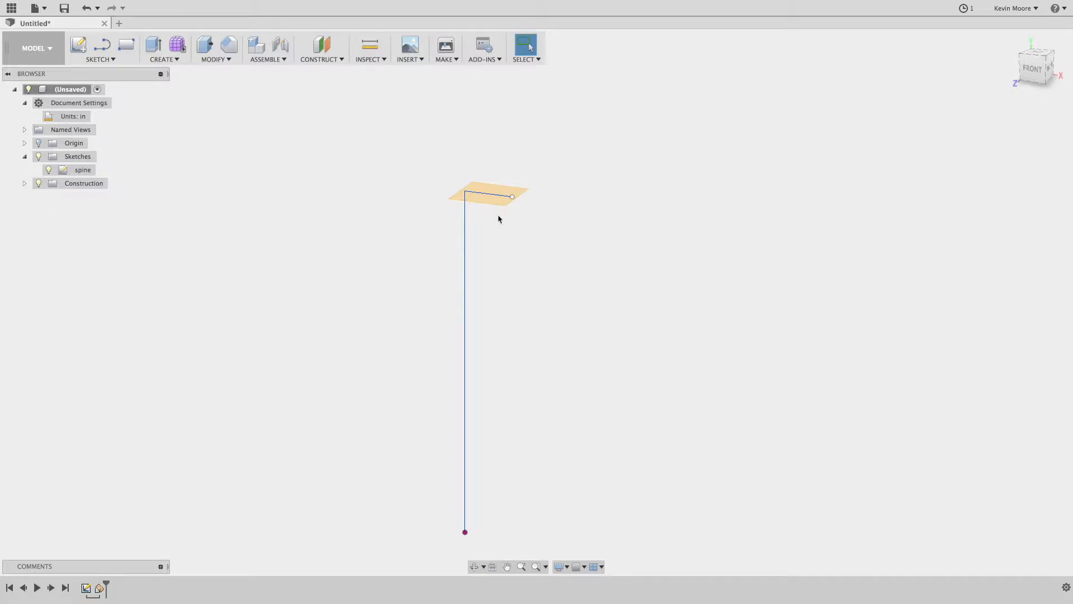
left_click(25, 184)
left_click(83, 198)
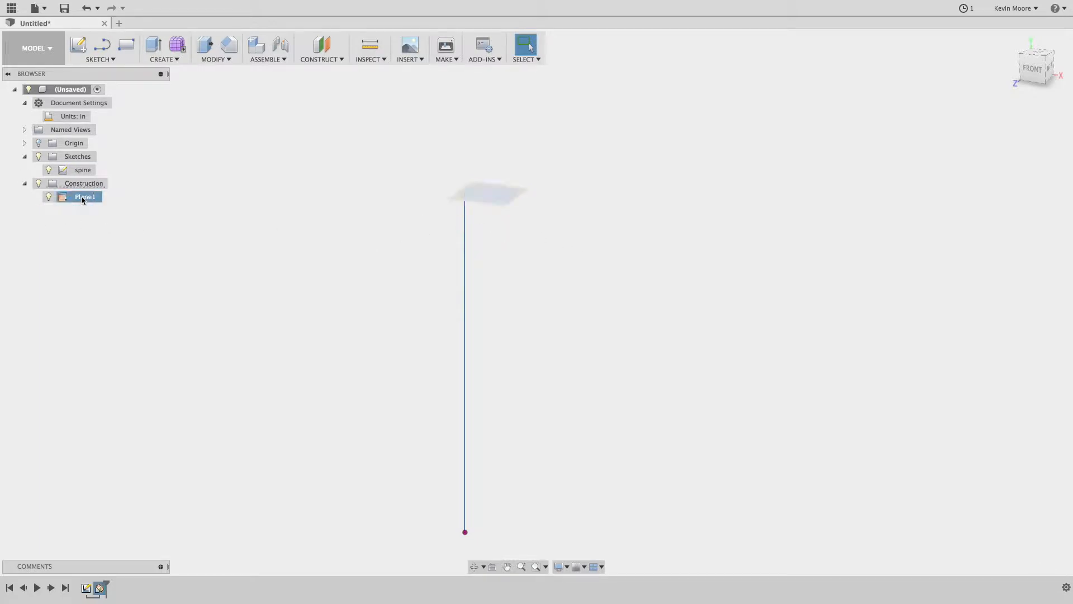
double_click(84, 198)
key("Return")
left_click(226, 271)
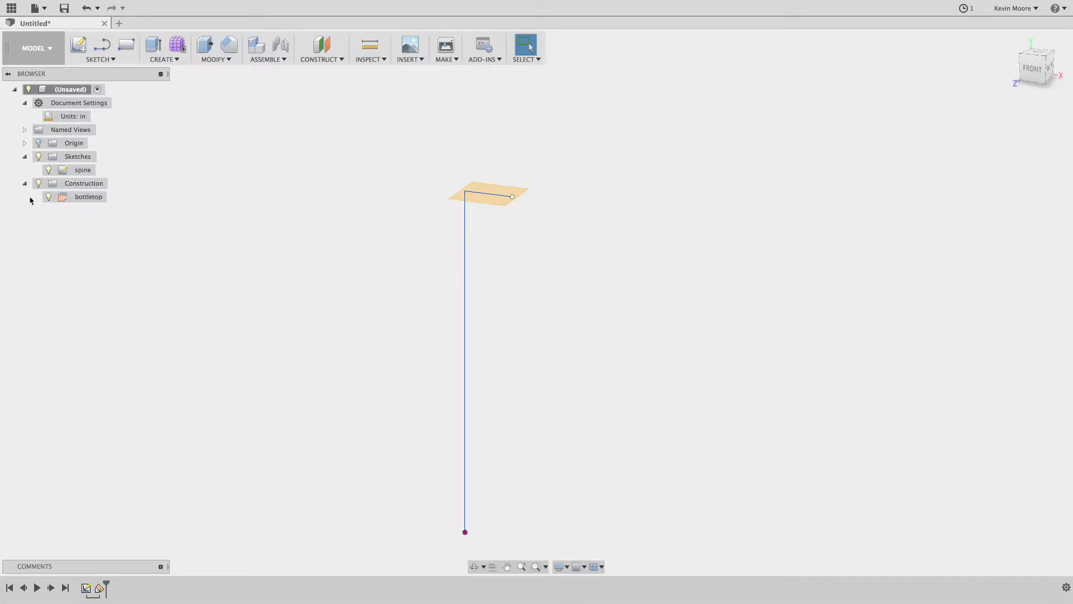
Step: Start a new sketch on the front origin plane with the Line tool
left_click(1032, 73)
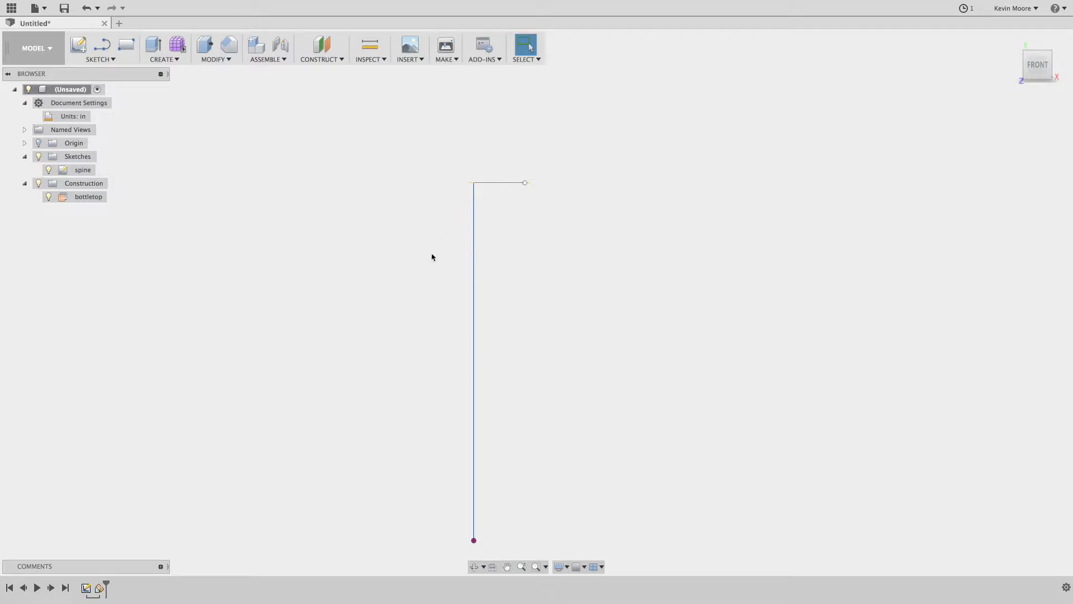
left_click(98, 59)
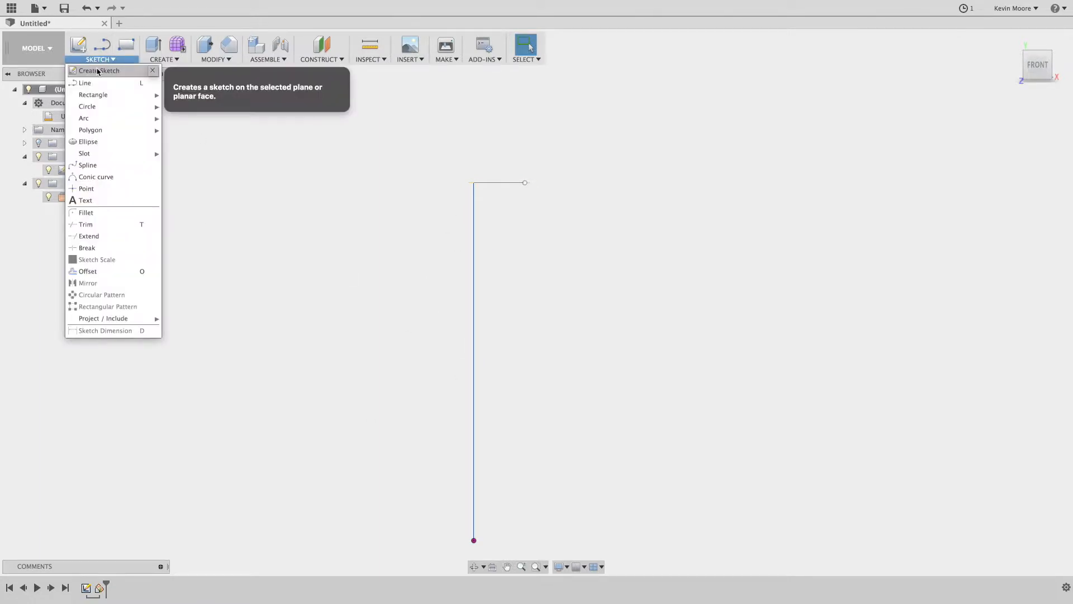
left_click(98, 71)
left_click(99, 59)
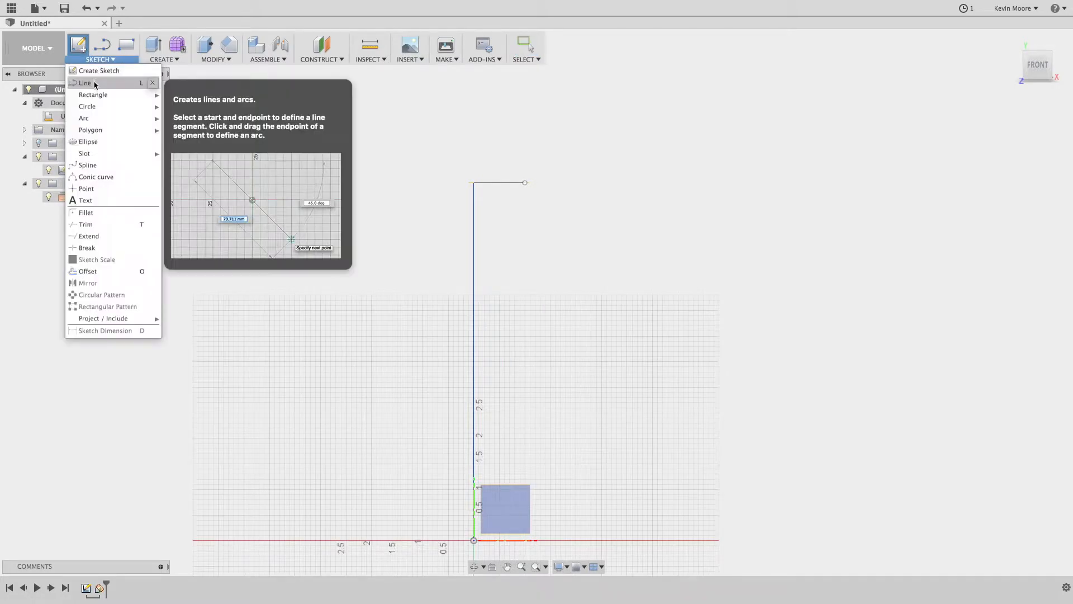
left_click(86, 83)
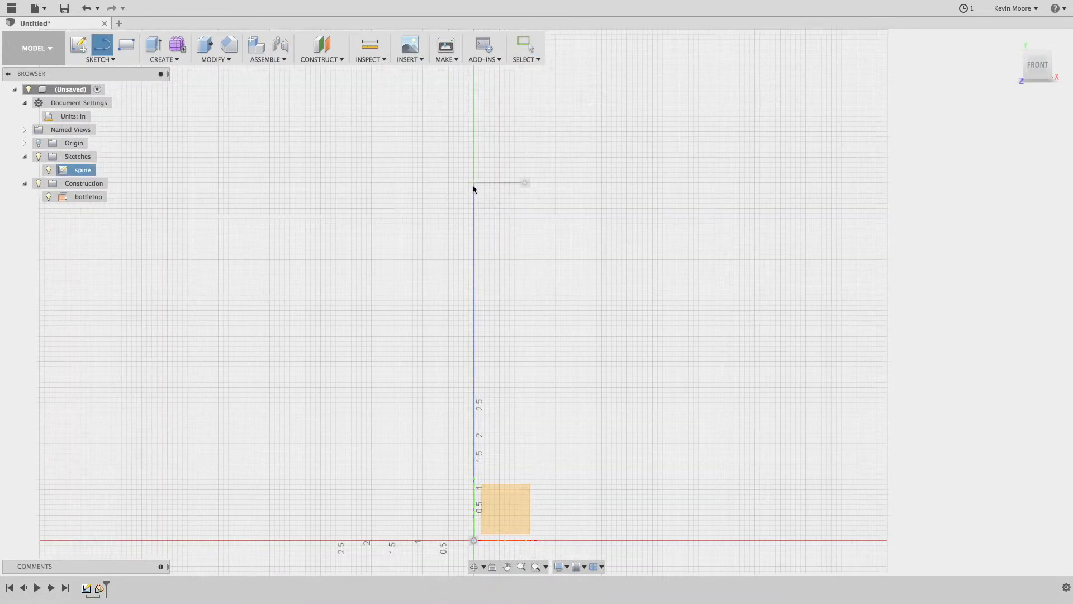
left_click(473, 260)
left_click(513, 505)
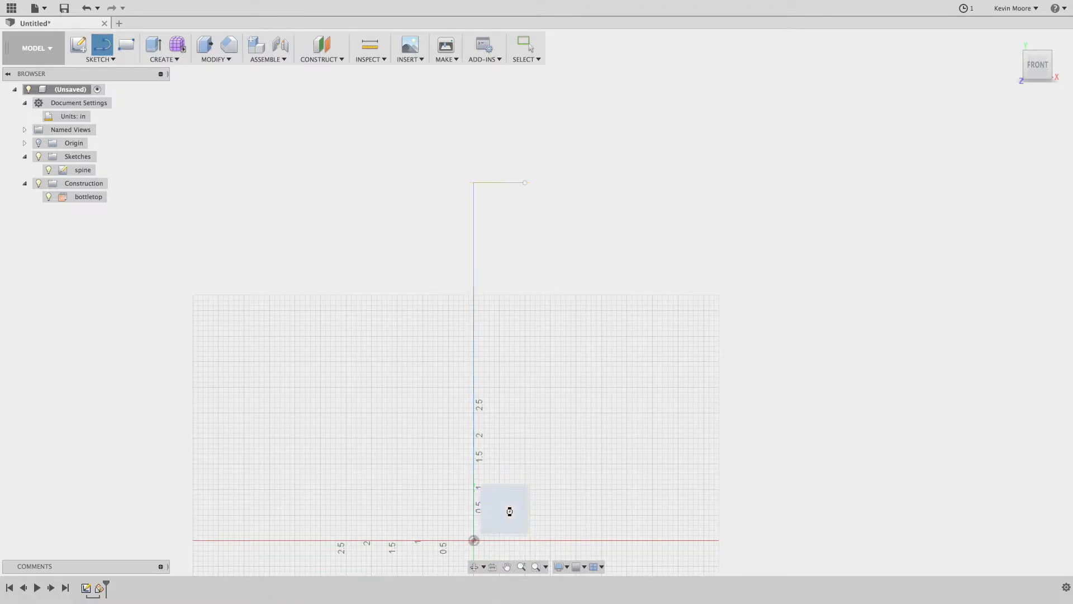
Step: Sketch a horizontal line 1/2 in long to the right from the spine, just below the bottletop plane
scroll(540, 278, "up", 5)
scroll(539, 278, "down", 7)
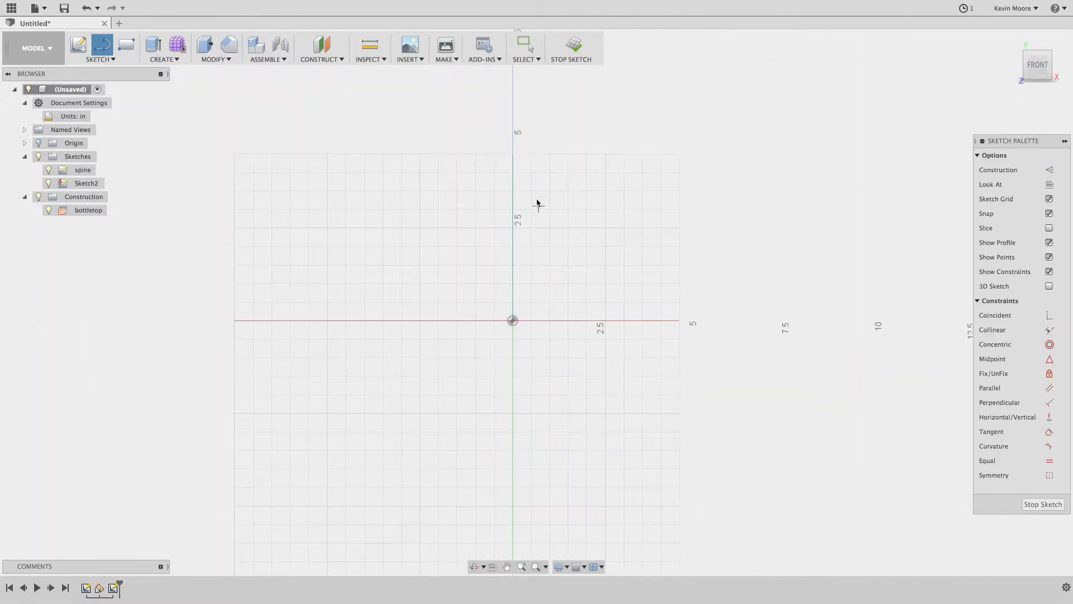
middle_click_drag(529, 185, 460, 378)
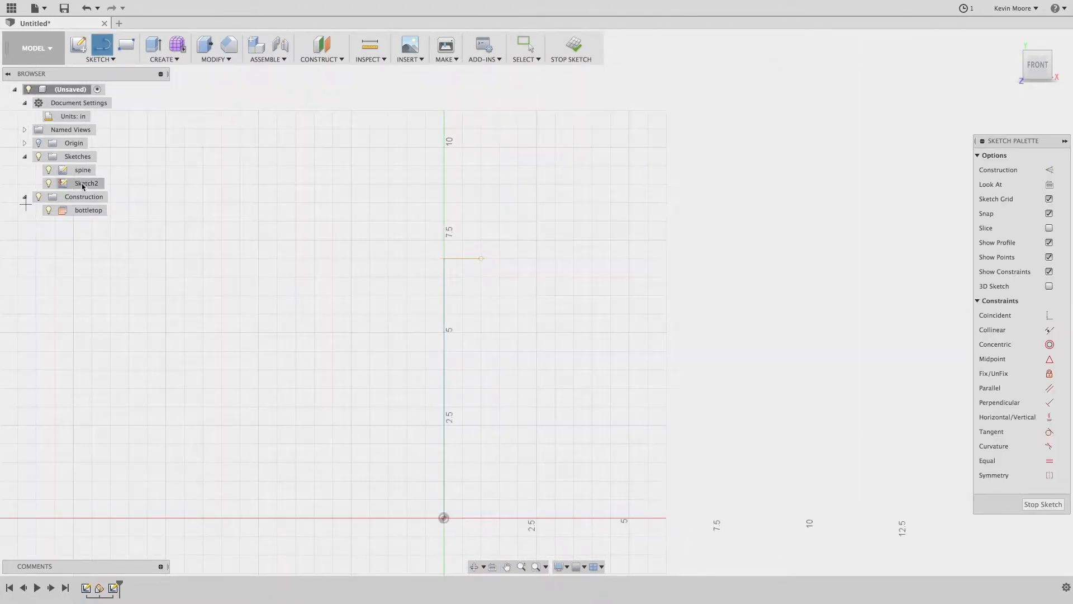
scroll(448, 318, "down", 5)
scroll(445, 306, "up", 5)
scroll(443, 302, "up", 3)
scroll(453, 259, "up", 3)
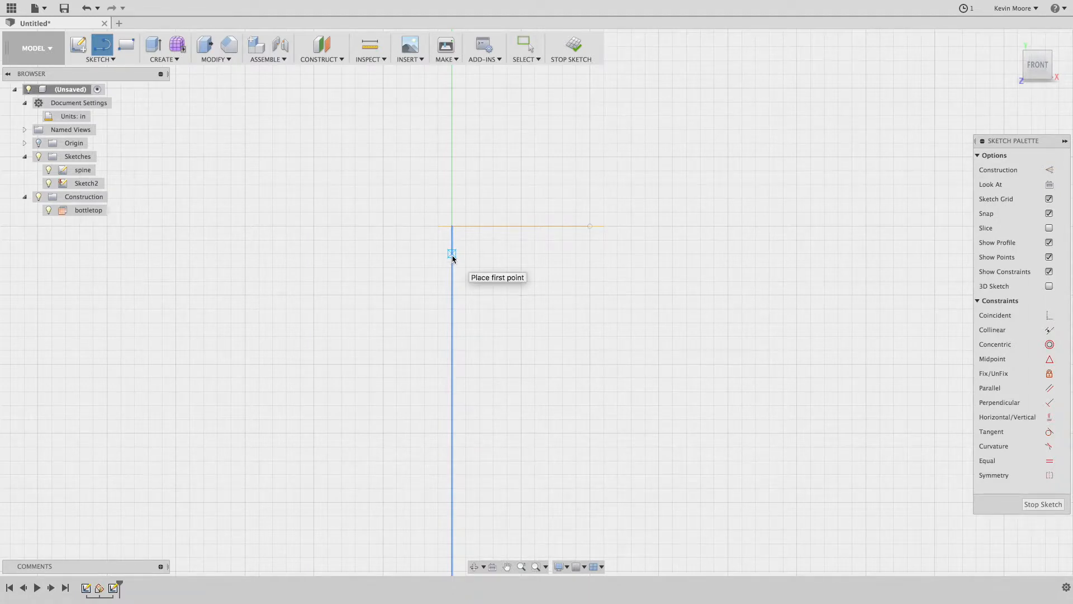
left_click(452, 255)
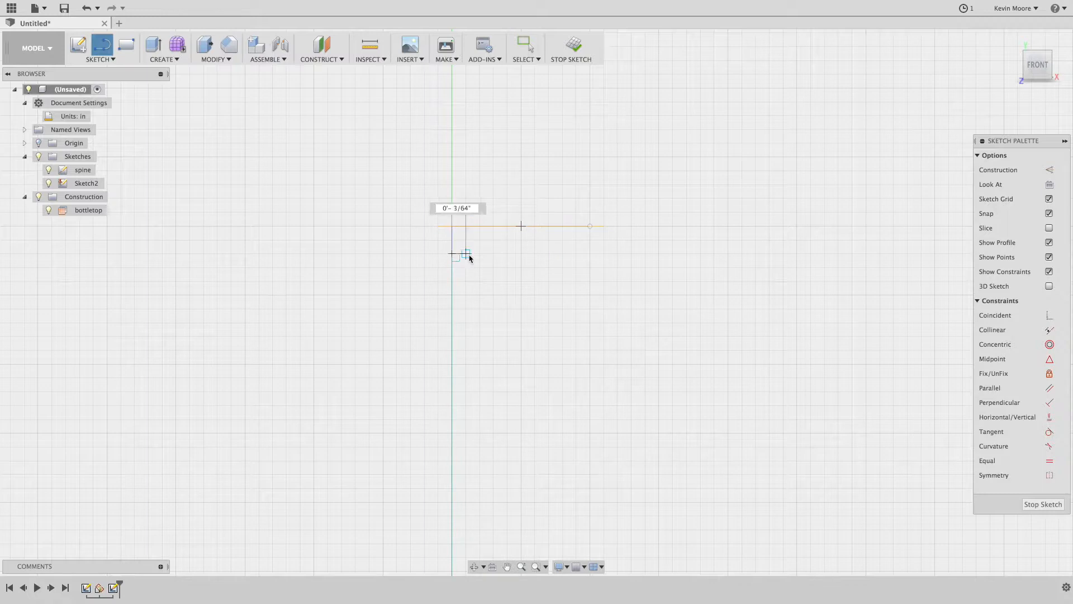
left_click(520, 258)
key("Escape")
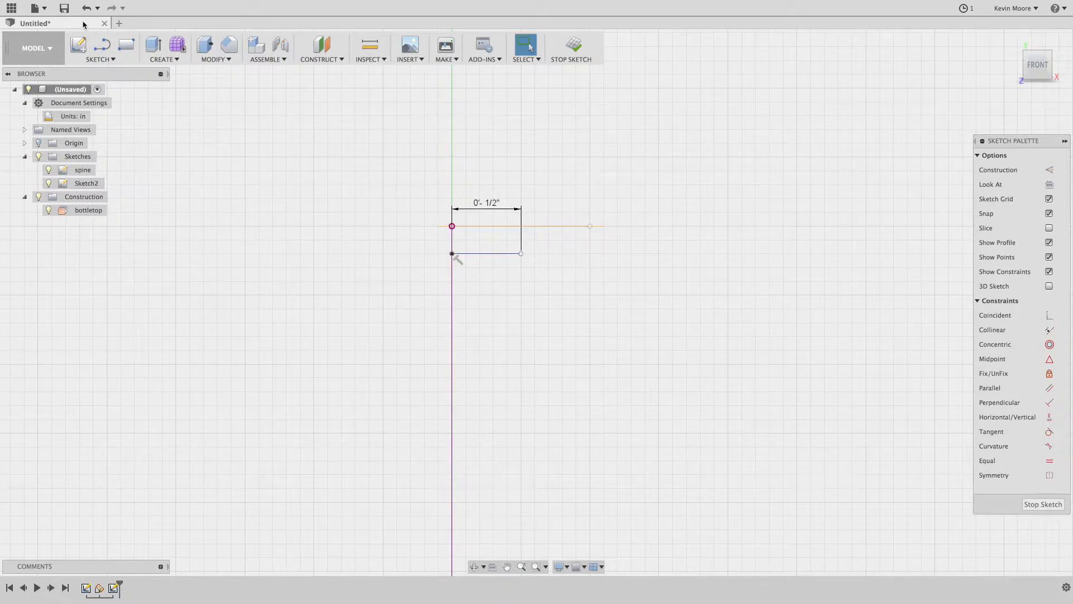
Step: Sketch a second horizontal line 1/2 in long from the spine, a short distance below the first, without any extra segment
left_click(98, 59)
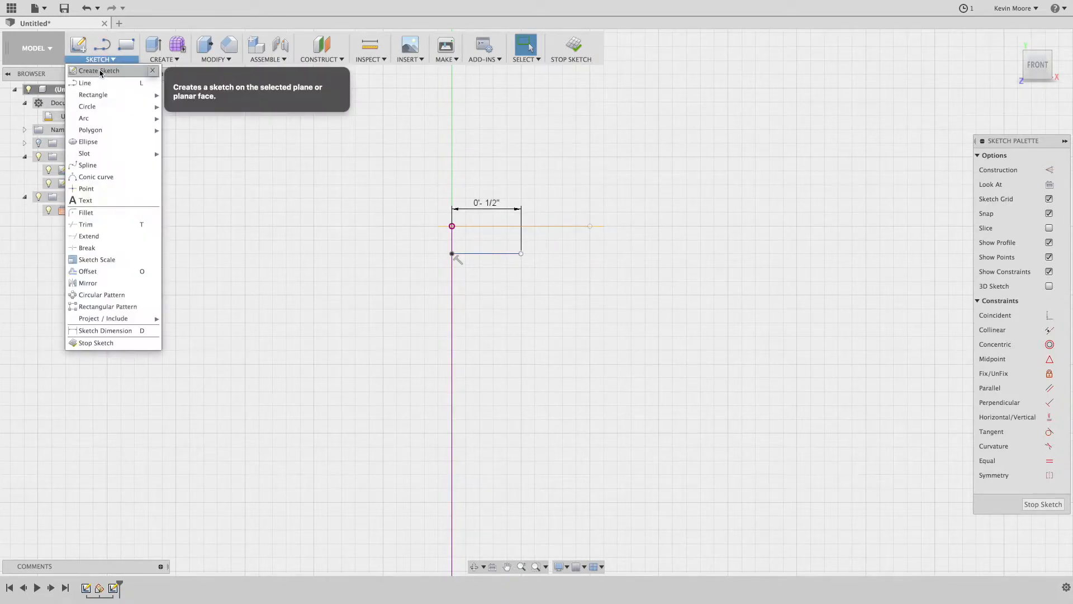
left_click(101, 72)
key("l")
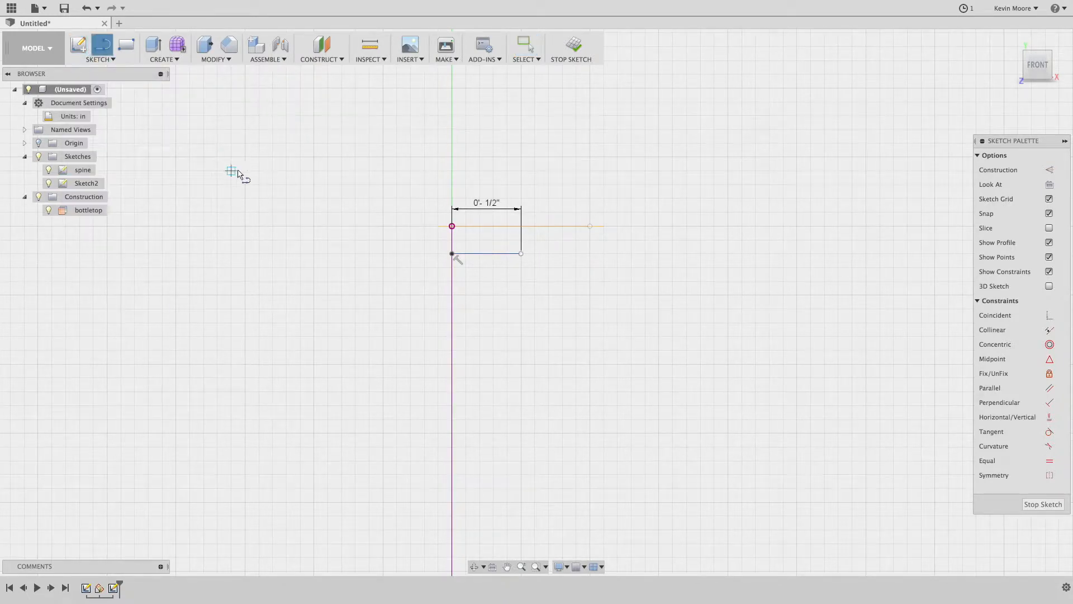
left_click(452, 282)
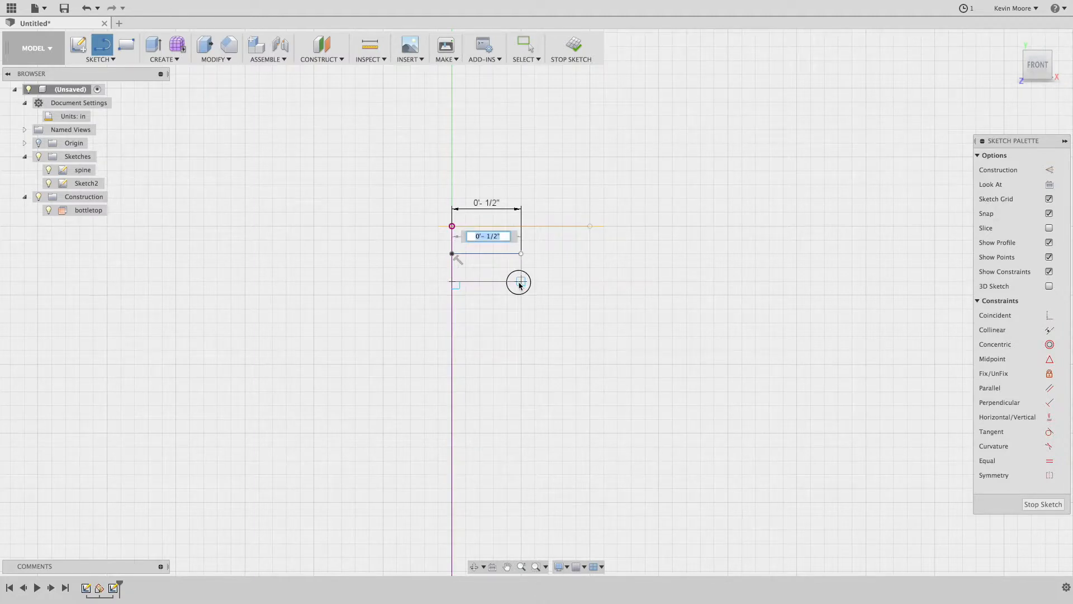
left_click(521, 282)
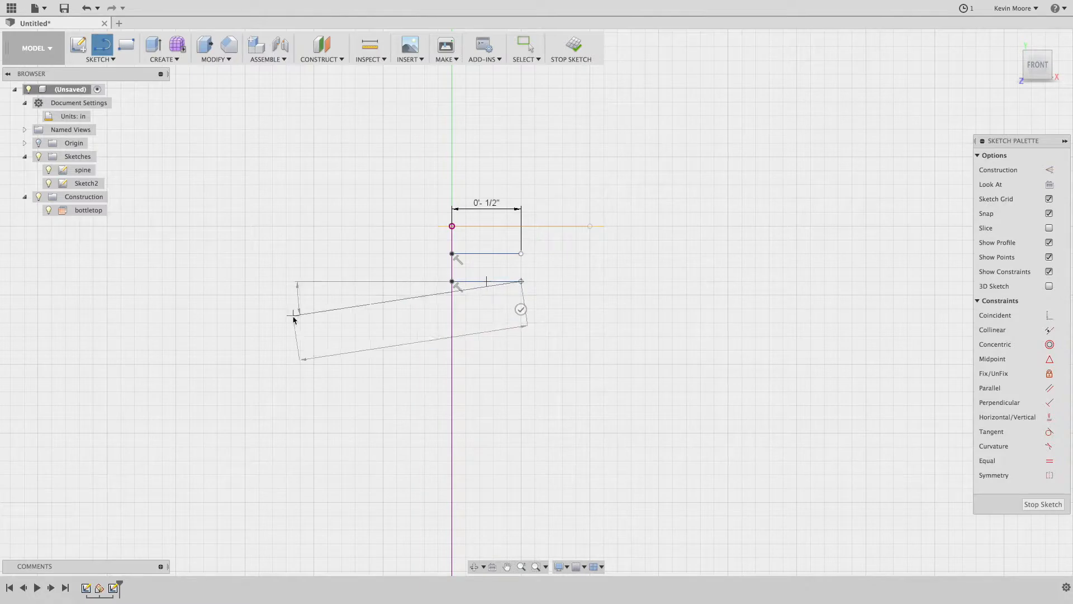
left_click(295, 315)
key("Escape")
left_click(324, 313)
key("Delete")
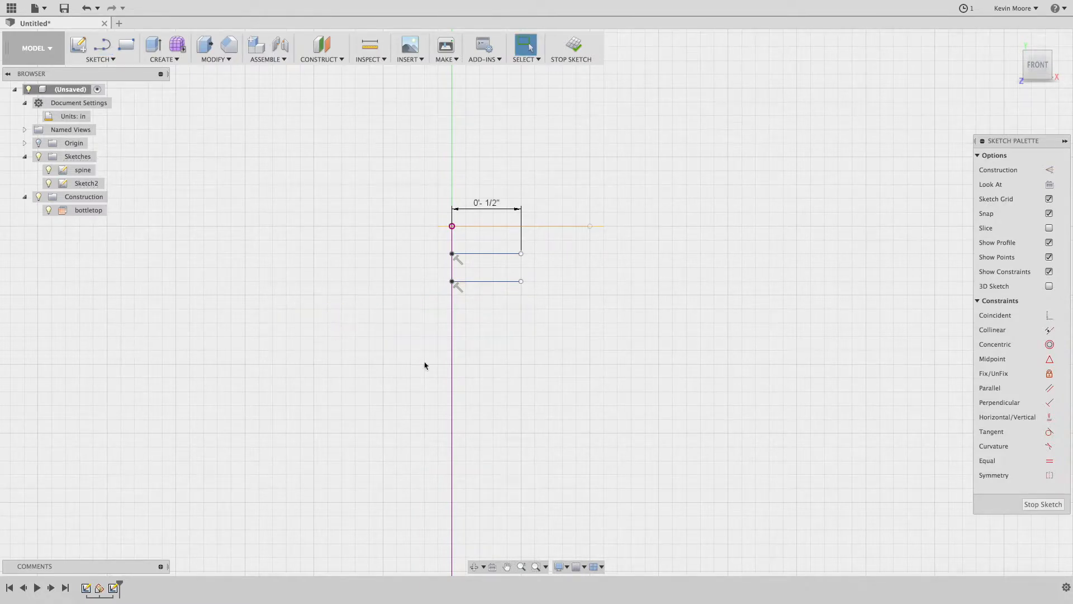
Step: Create a horizontal construction plane with Plane at Angle through the lower 1/2 in line
scroll(478, 343, "up", 1)
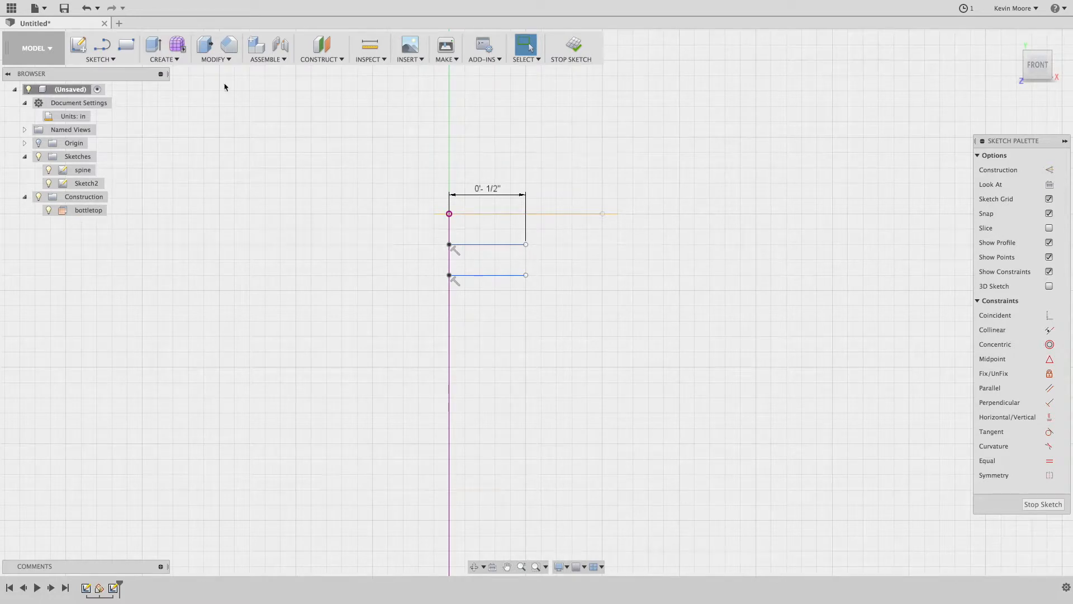
left_click(337, 59)
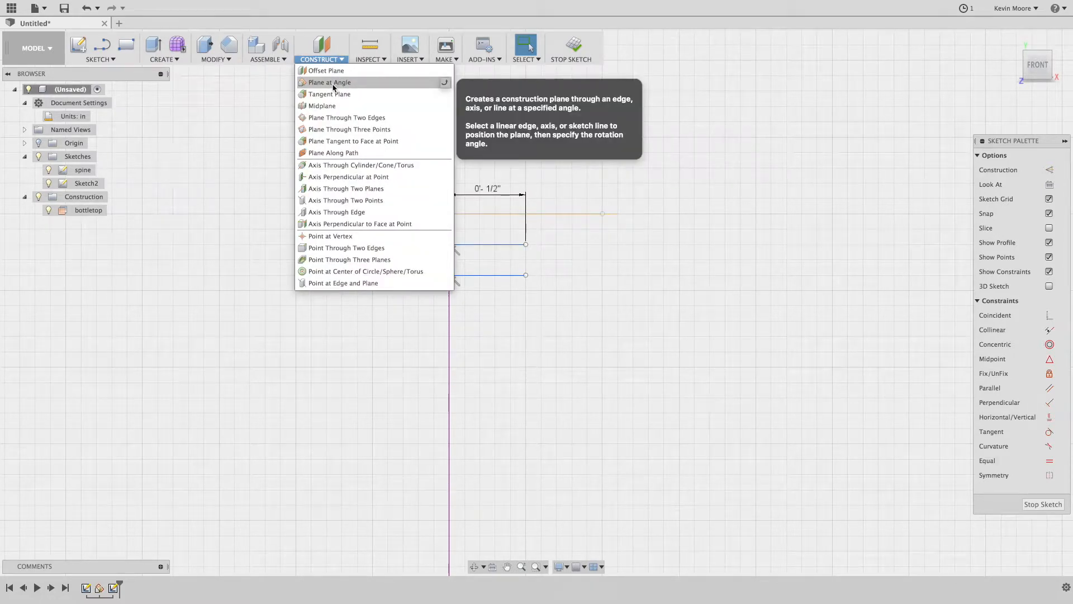
left_click(330, 82)
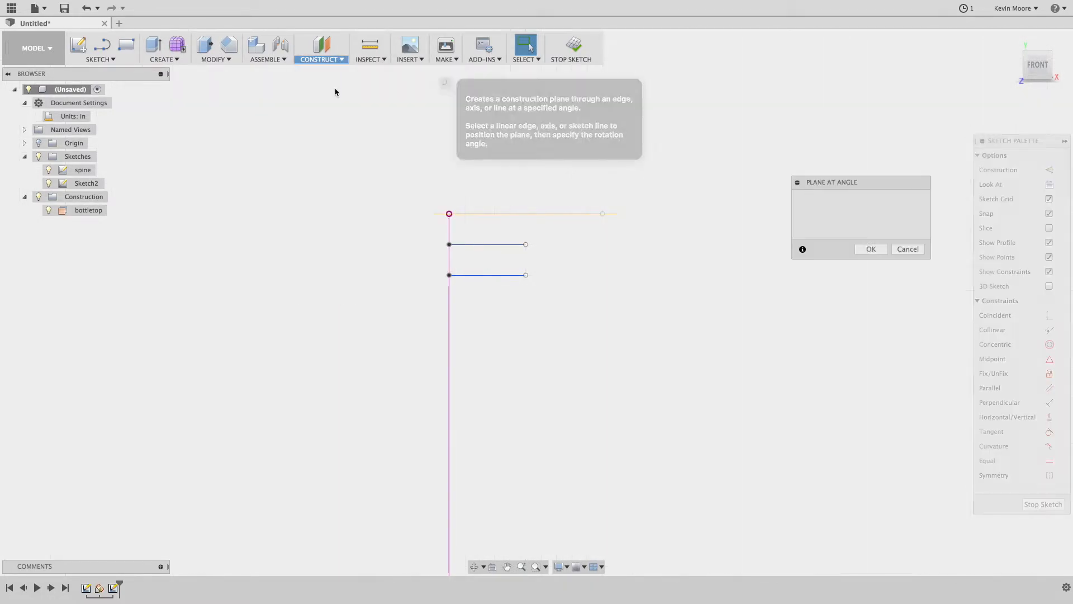
left_click(487, 275)
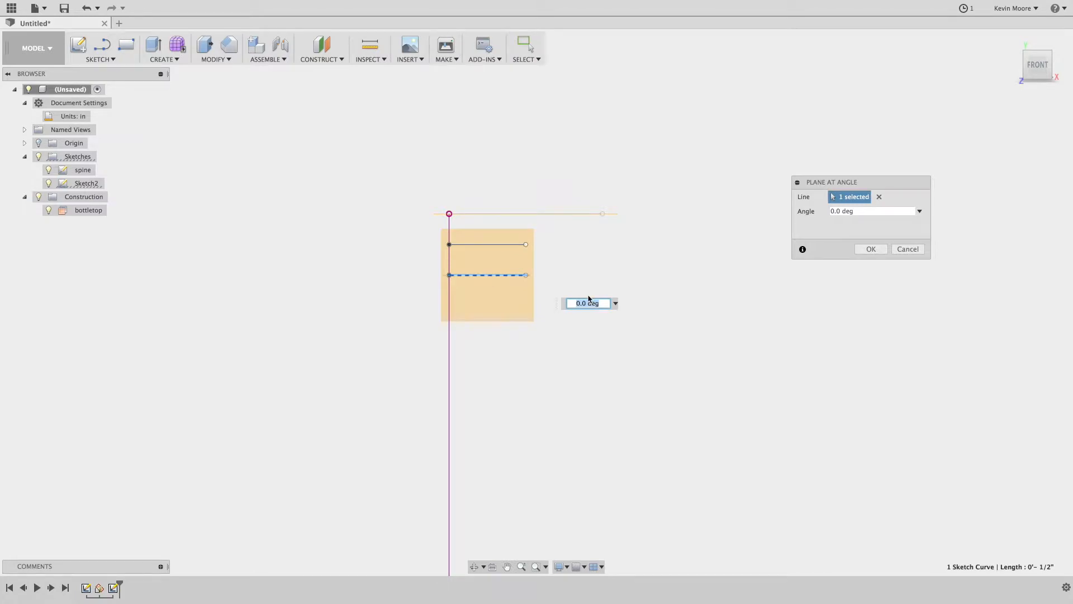
key("Return")
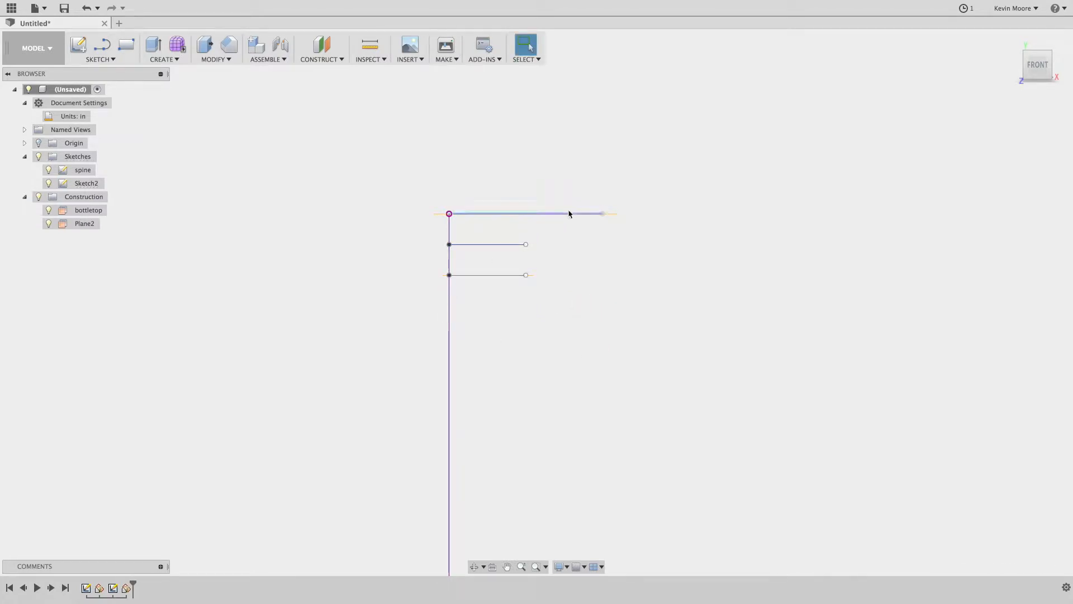
Step: Create a horizontal construction plane with Plane at Angle through the upper 1/2 in line
mouse_move(572, 244)
middle_mouse_down("shift")
mouse_move(555, 266)
mouse_move(564, 256)
middle_mouse_up("shift")
key("Escape")
middle_click_drag(454, 311, 472, 292, "shift")
left_click(531, 205)
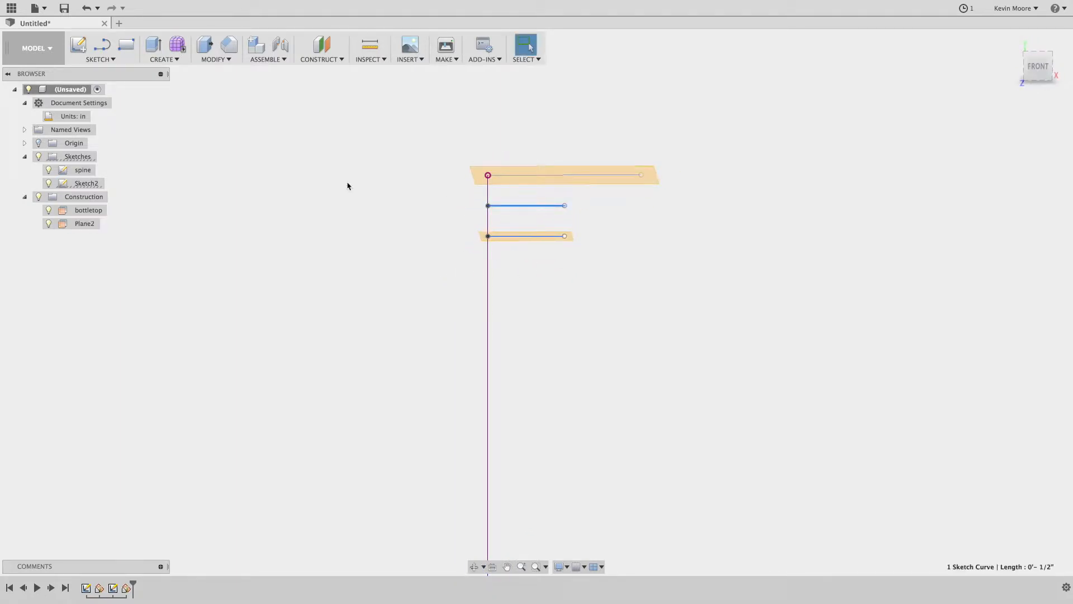
left_click(321, 58)
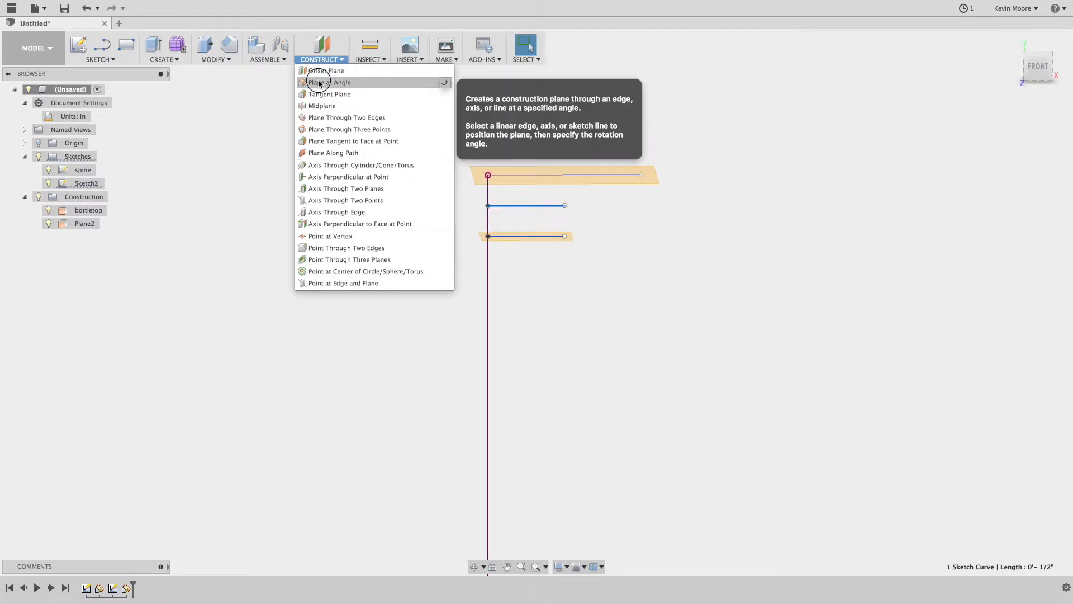
left_click(369, 82)
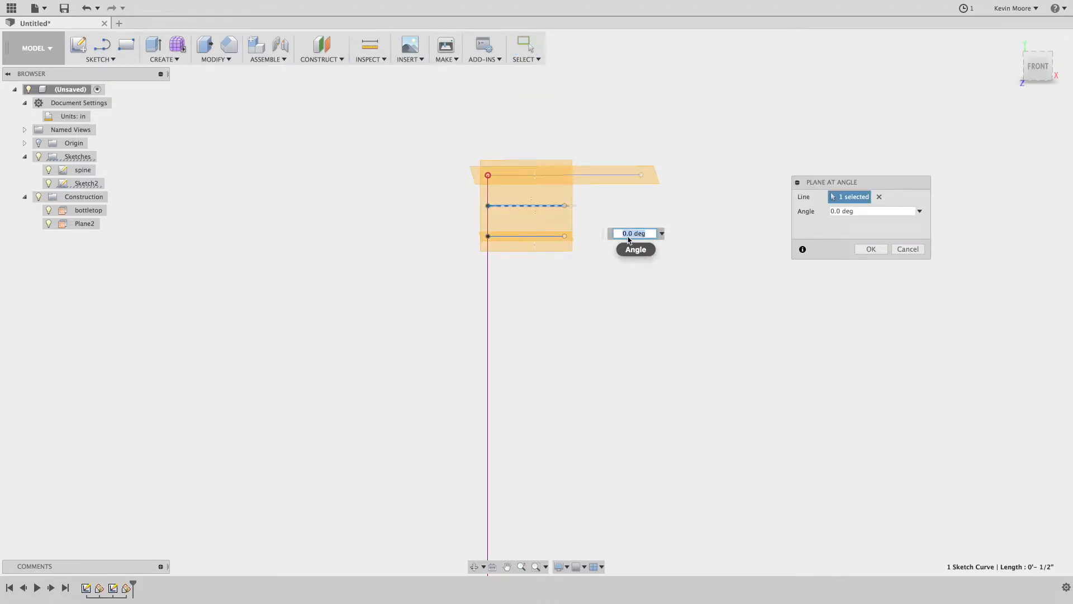
key("Return")
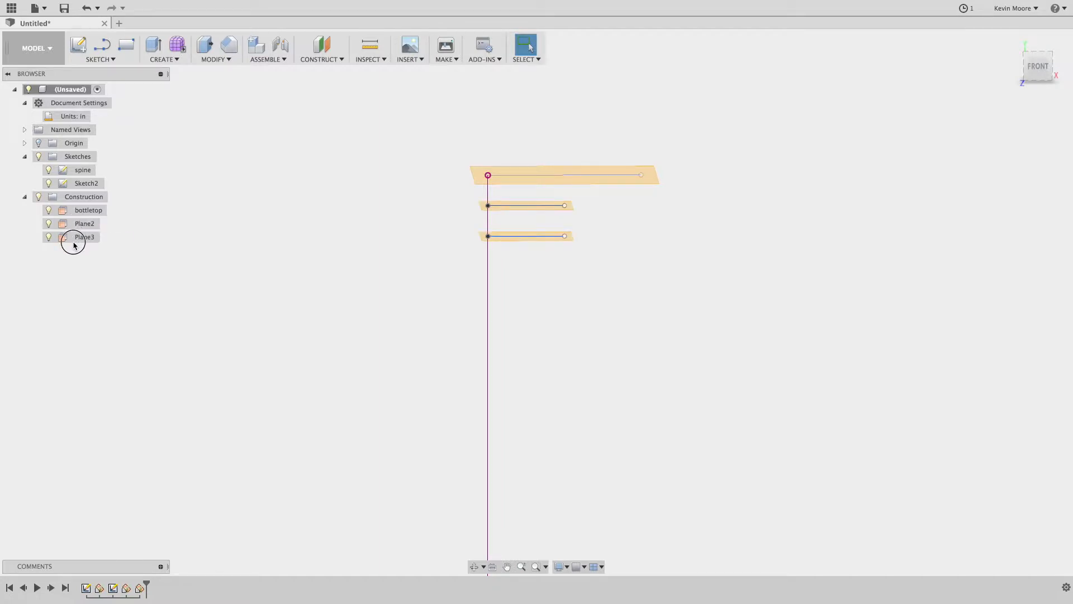
left_click_drag(50, 224, 54, 249)
Step: Start another sketch on the front origin plane with the Line tool
left_click(111, 60)
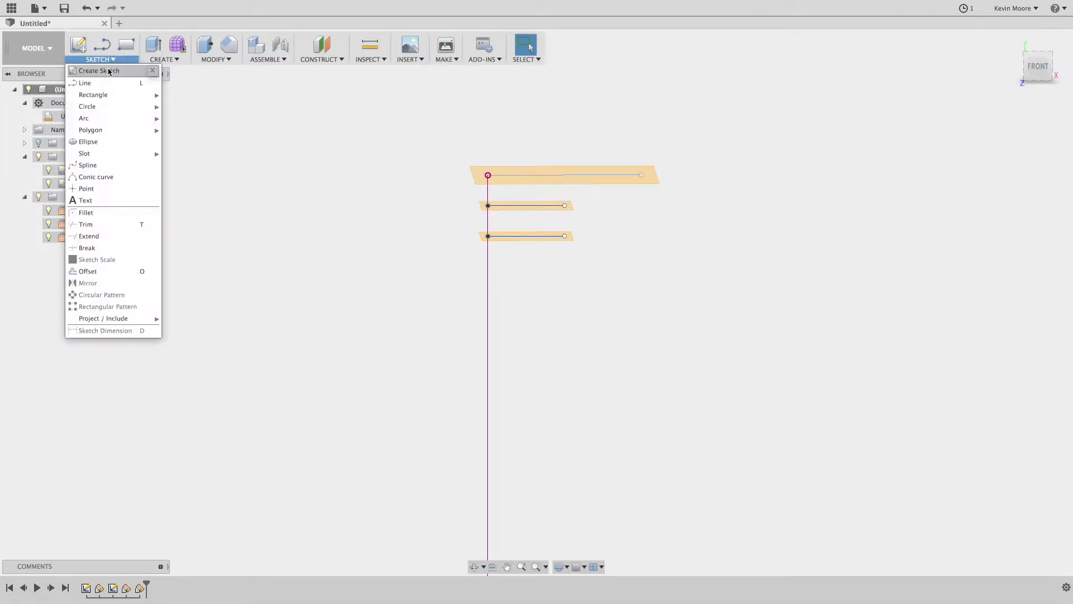
left_click(110, 70)
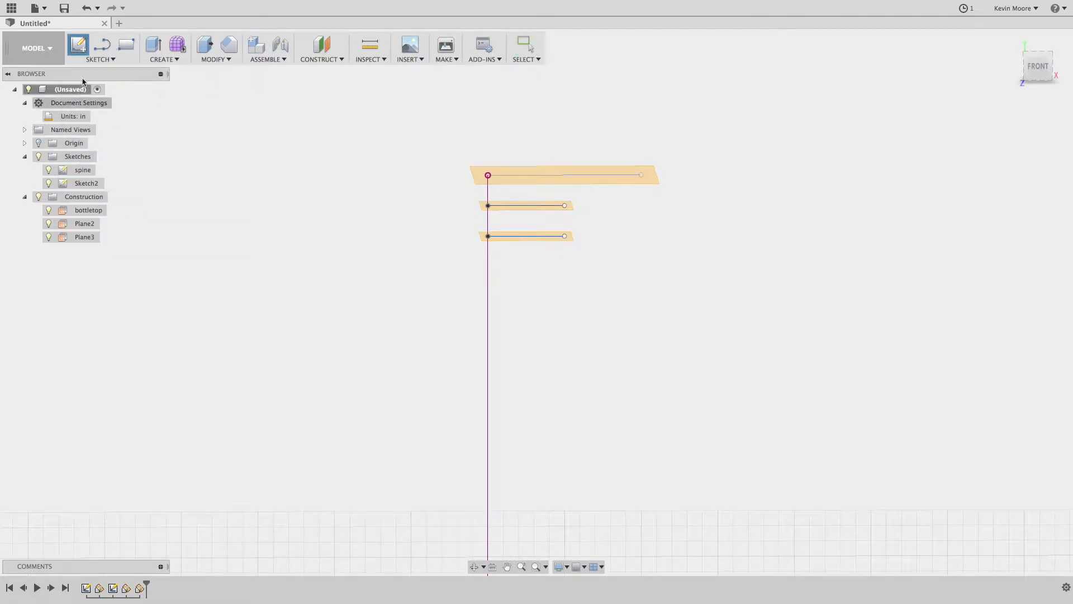
left_click(100, 59)
left_click(90, 84)
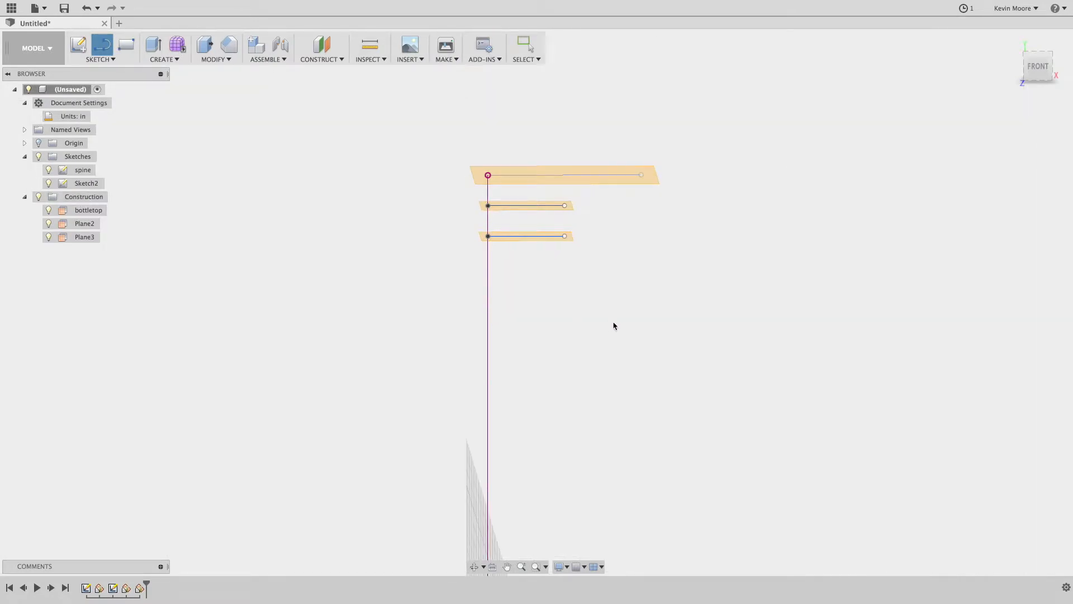
scroll(592, 324, "down", 3)
mouse_move(638, 367)
middle_mouse_down("shift")
mouse_move(610, 381)
mouse_move(553, 369)
mouse_move(587, 374)
mouse_move(570, 369)
mouse_move(573, 451)
mouse_move(527, 498)
mouse_move(481, 501)
mouse_move(482, 487)
mouse_move(611, 527)
middle_mouse_up("shift")
key("l")
left_click(587, 521)
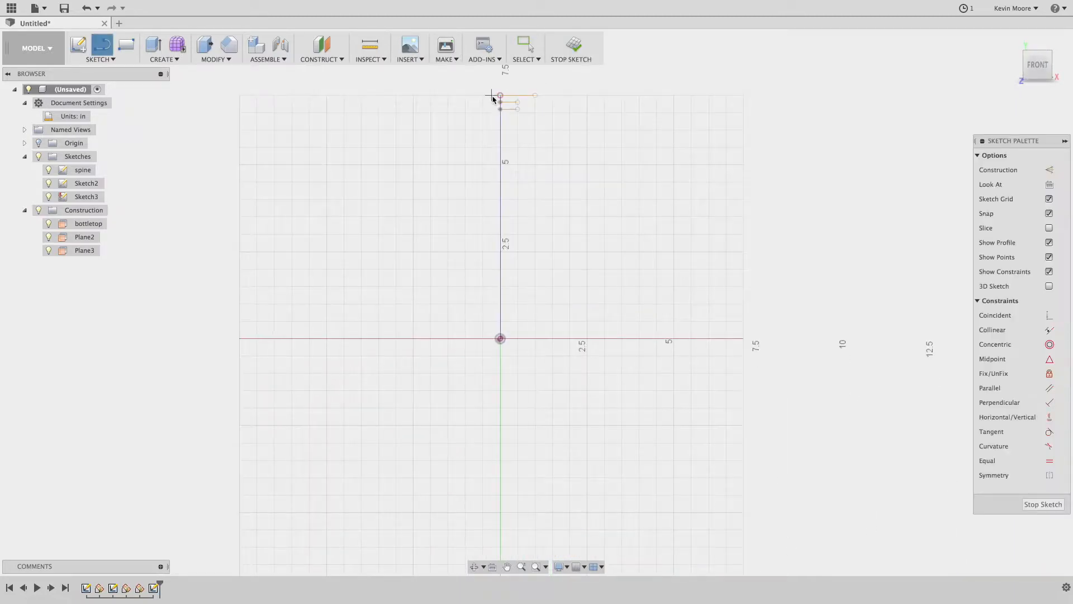
Step: Sketch a horizontal line 1 in long to the right from the spine, below the two 1/2 in lines
scroll(494, 100, "down", 2)
scroll(496, 100, "up", 6)
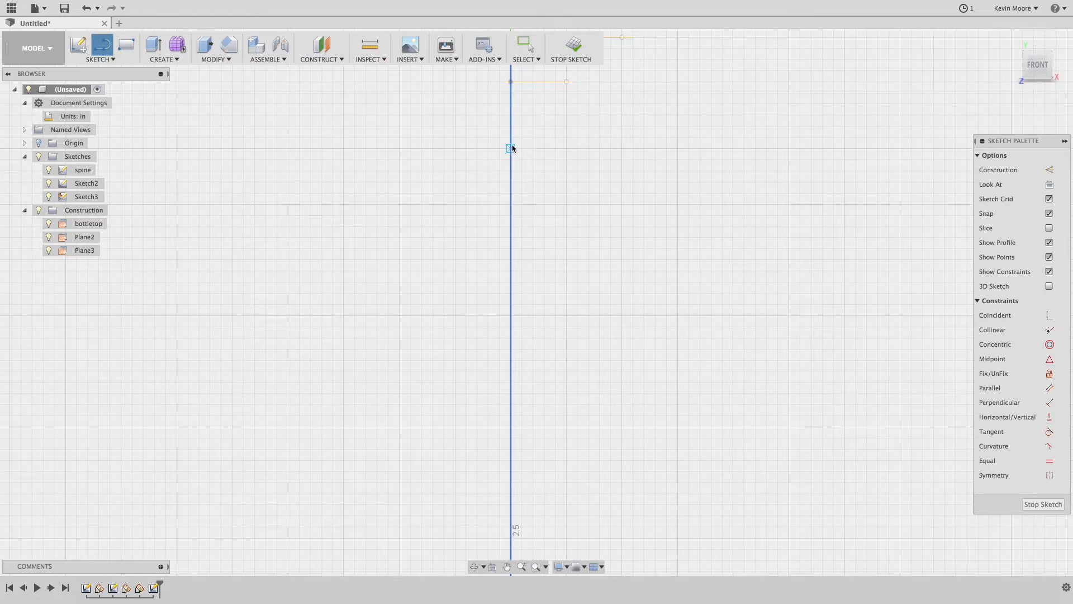
left_click(511, 204)
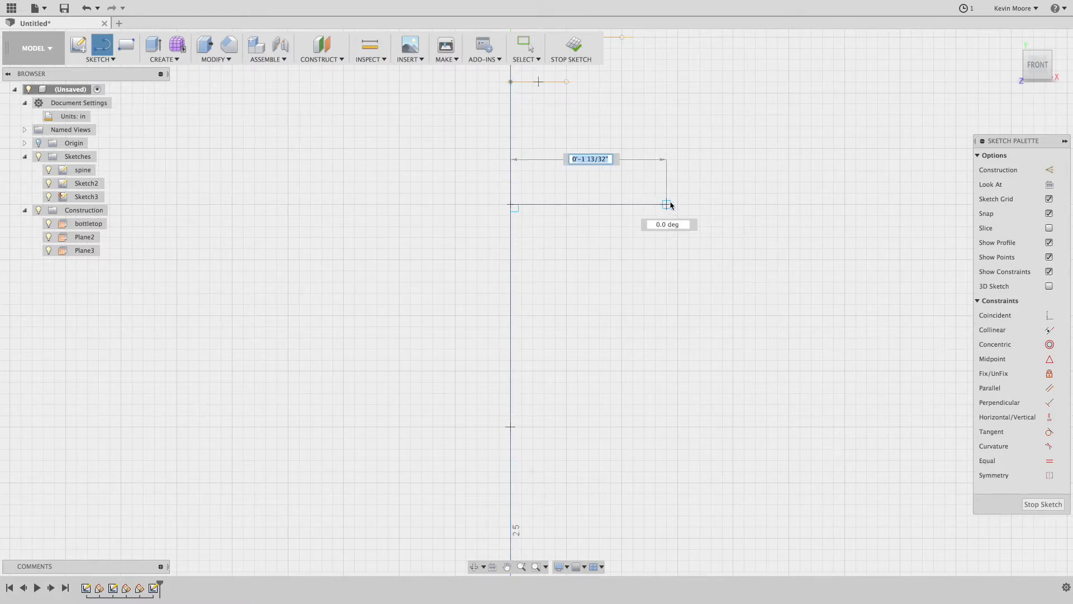
type("1")
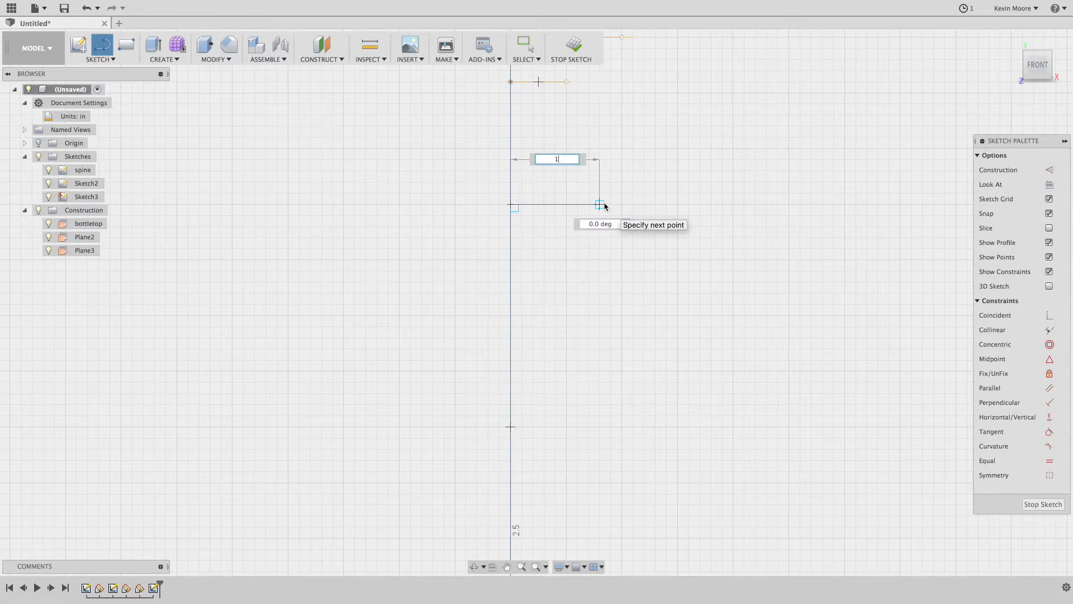
key("Return")
key("Escape")
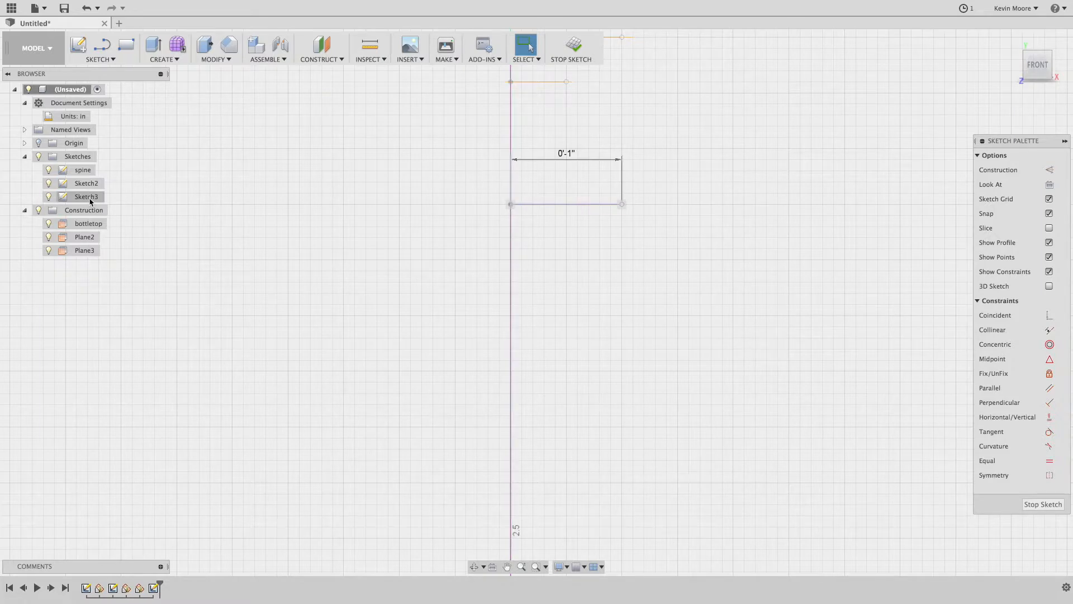
Step: Create a horizontal construction plane with Plane at Angle through the new 1 in line below the two short lines
left_click(323, 59)
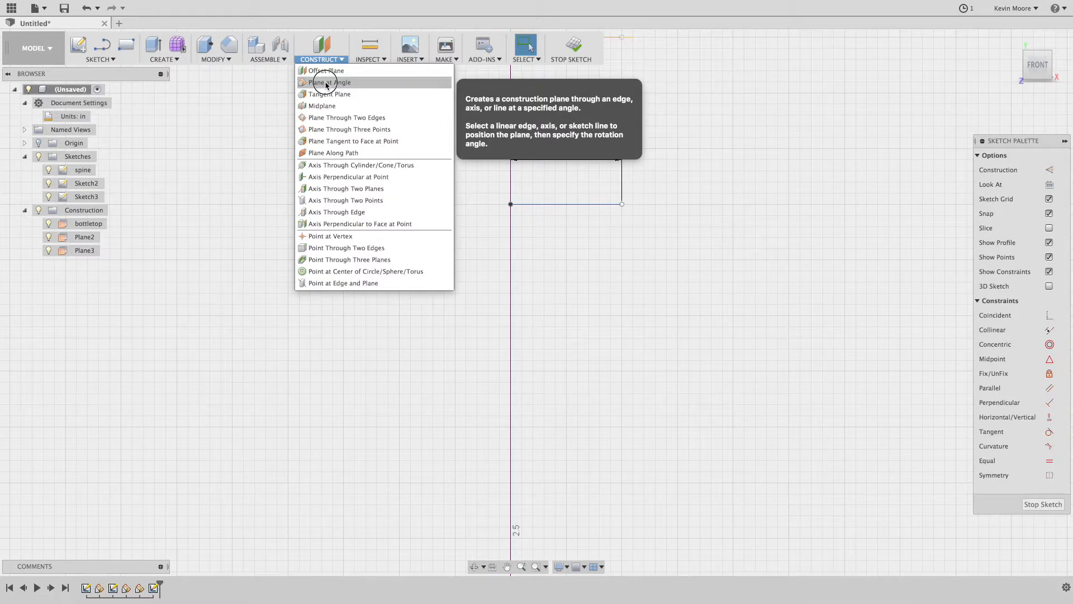
left_click(328, 83)
left_click(576, 205)
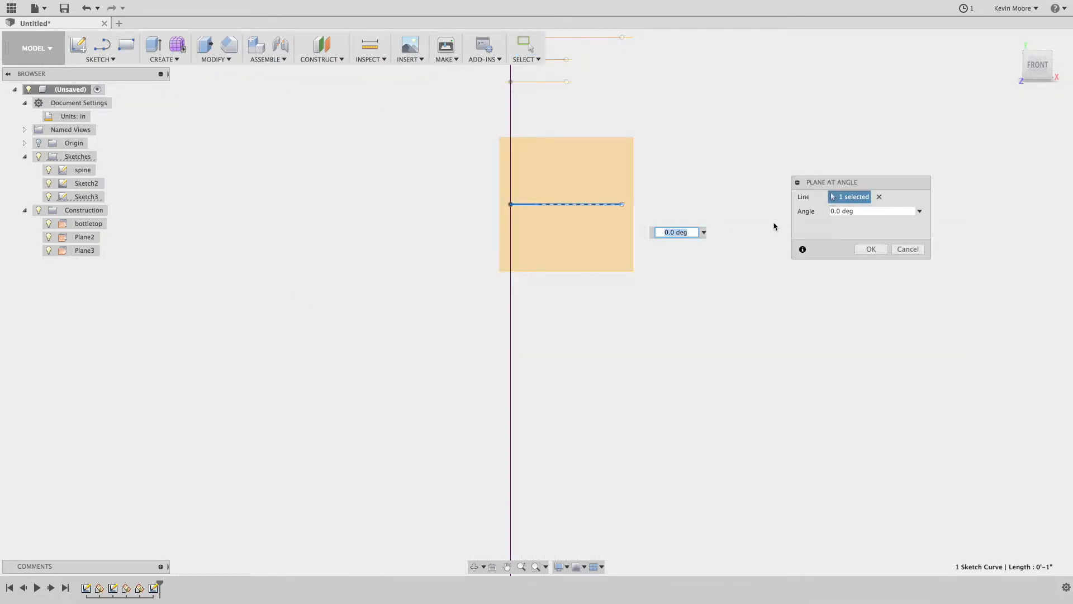
key("Return")
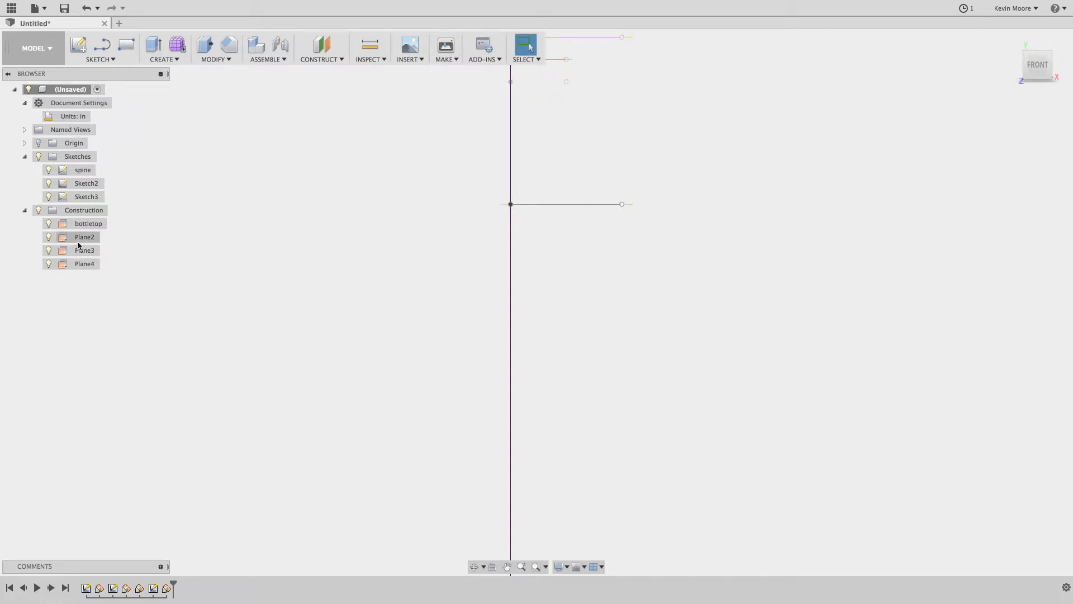
Step: Start a sketch on the front origin plane with the Line tool, below the existing 1 in neck line
left_click(101, 60)
left_click(99, 71)
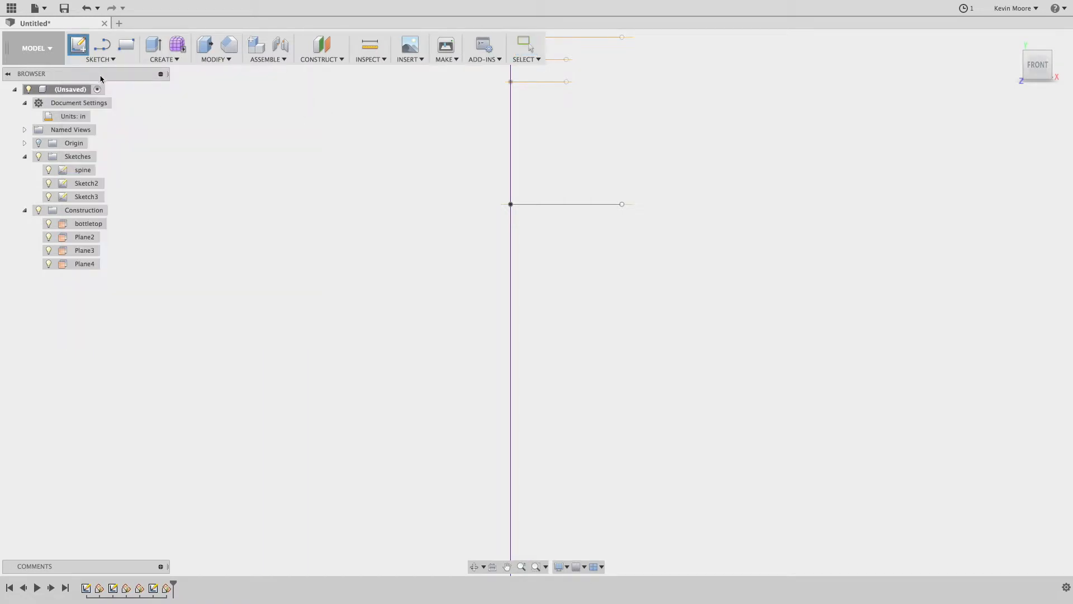
left_click(107, 59)
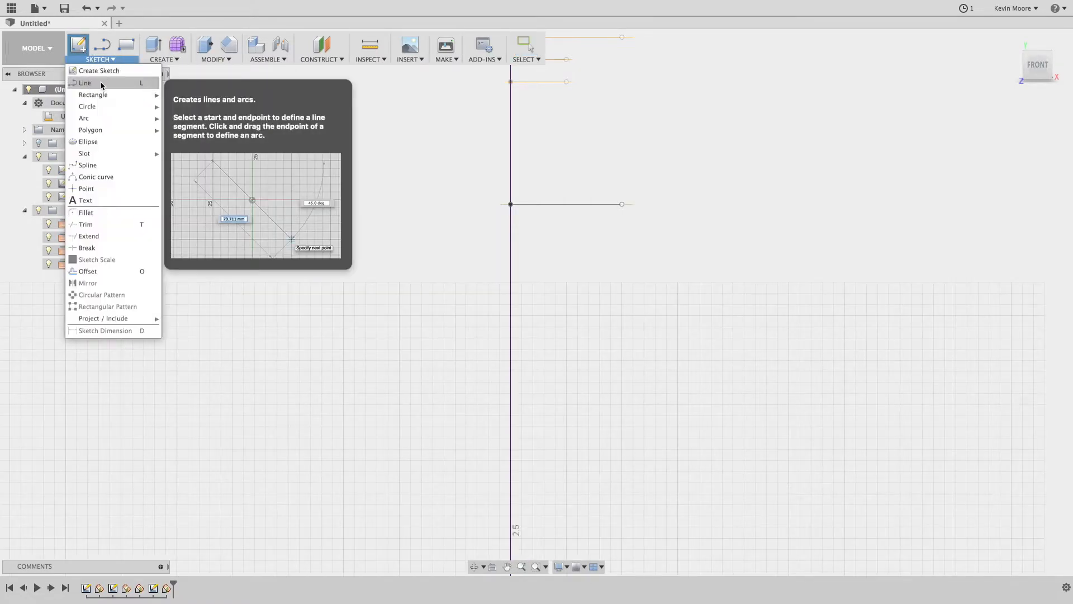
left_click(102, 84)
scroll(404, 210, "up", 3)
scroll(572, 382, "up", 3)
scroll(571, 376, "down", 10)
middle_click_drag(620, 402, 637, 272)
left_click(621, 406)
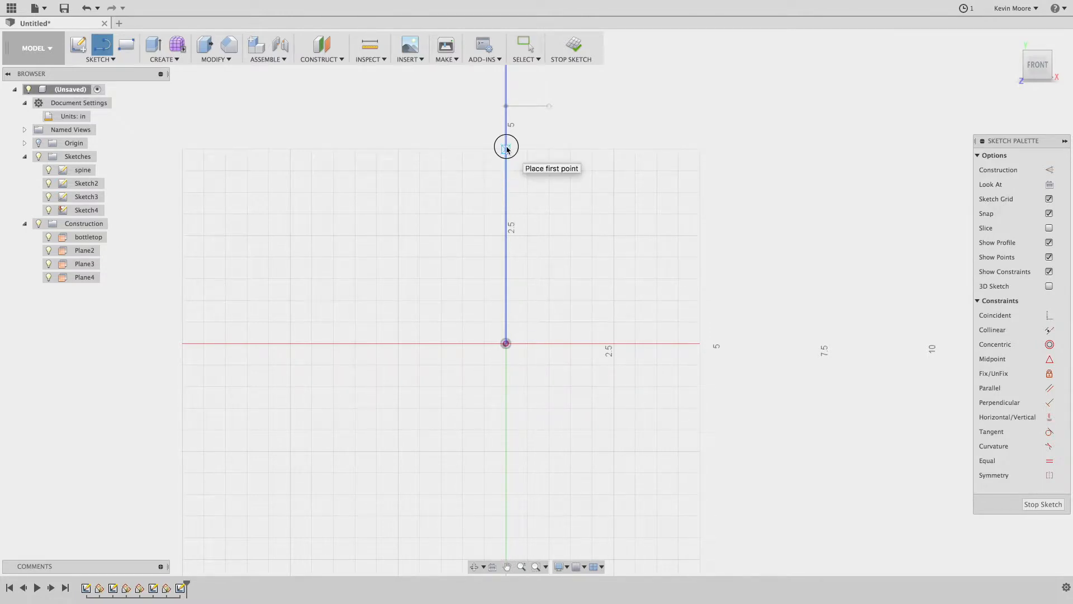
Step: Sketch a horizontal line 1.5 in long to the right from the spine, about 4.5 in above the origin
left_click(507, 149)
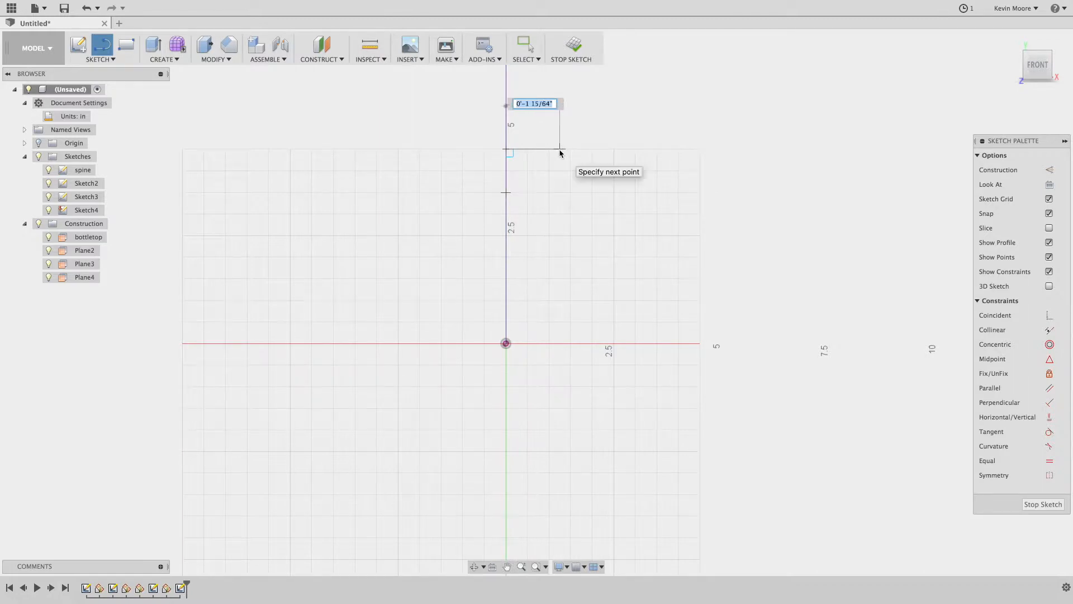
type("1")
key("BackSpace")
type("5")
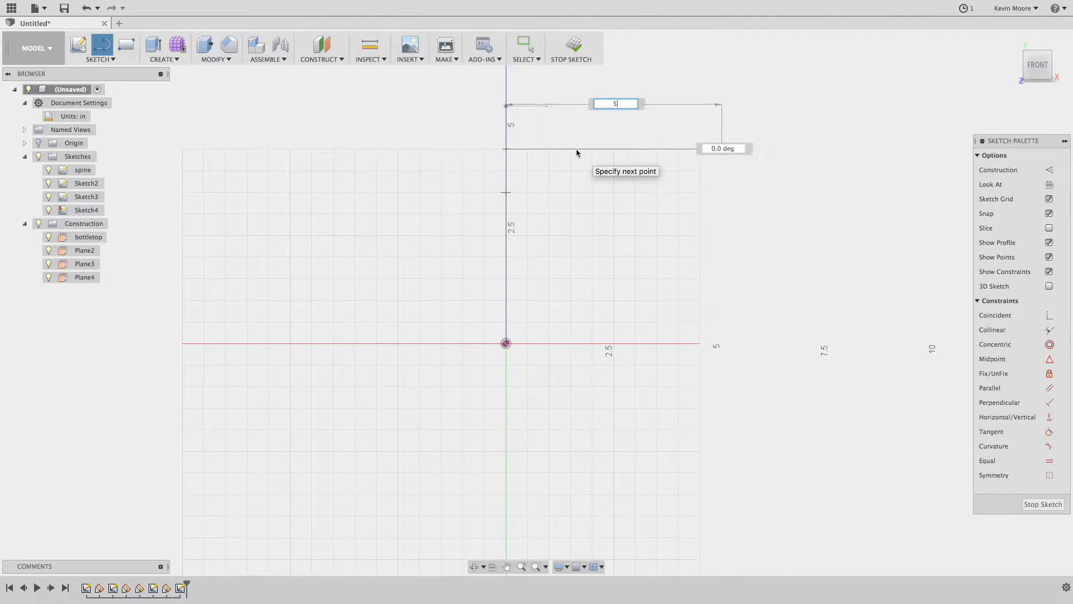
key("BackSpace")
type("1/")
type("5")
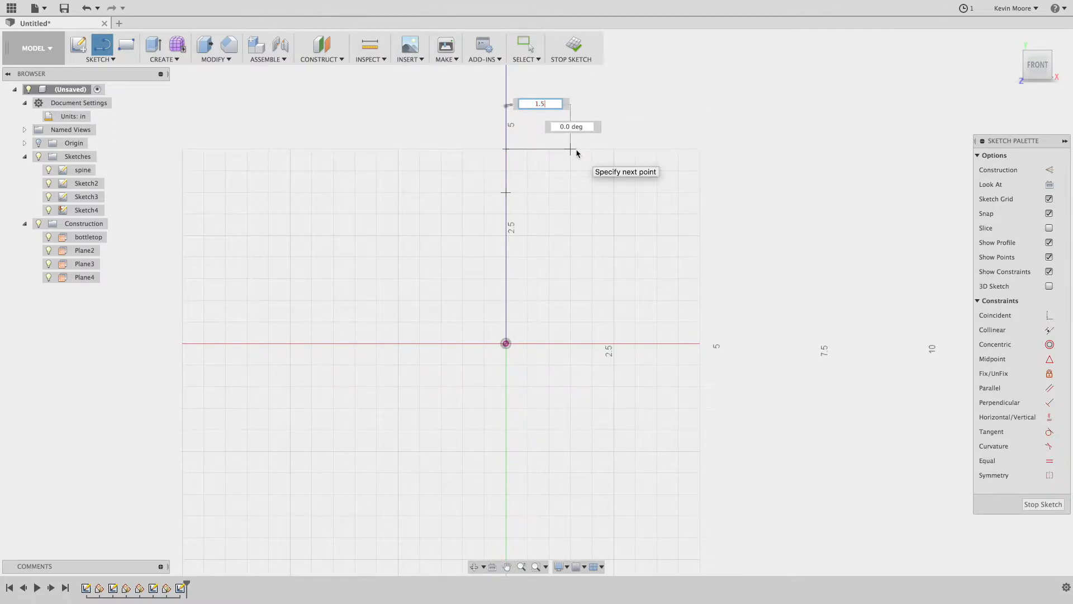
key("Return")
key("Escape")
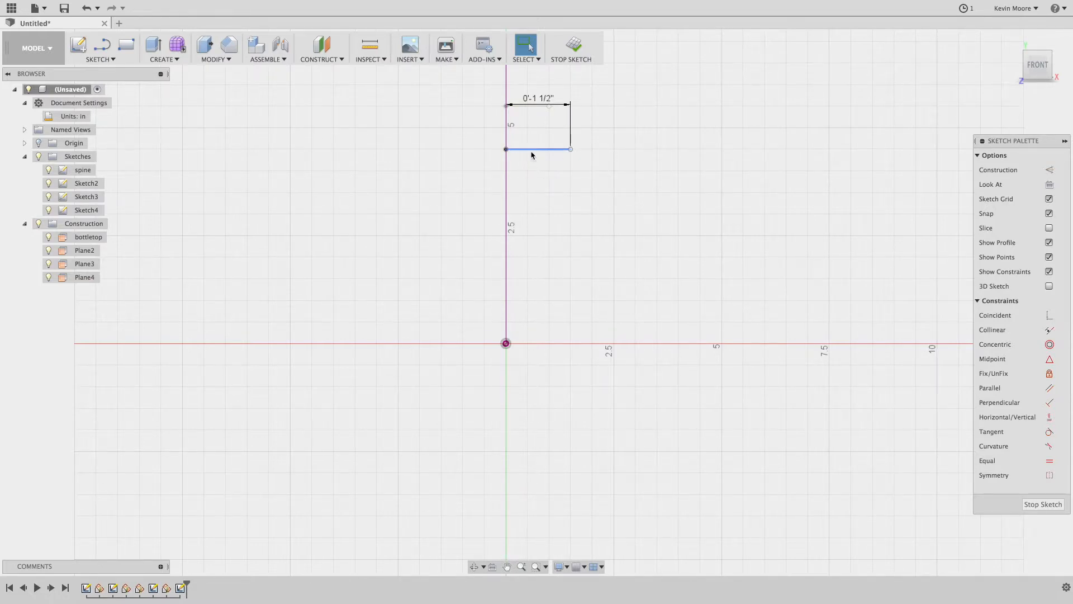
Step: Create a construction plane with Plane at Angle through the new 1.5 in line, at 90 degrees
left_click(329, 57)
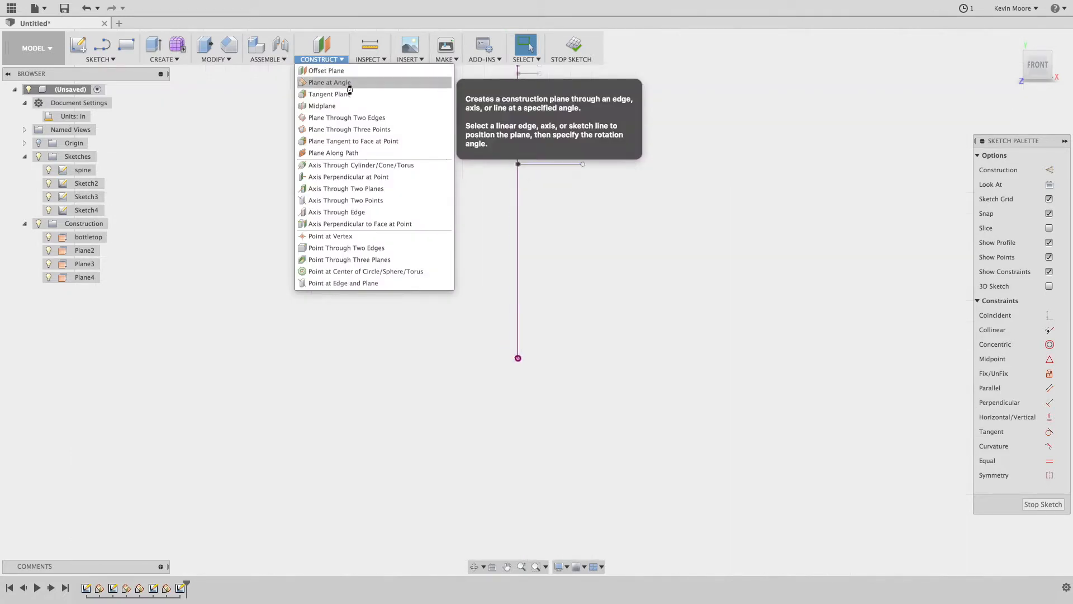
left_click(329, 83)
left_click(630, 251)
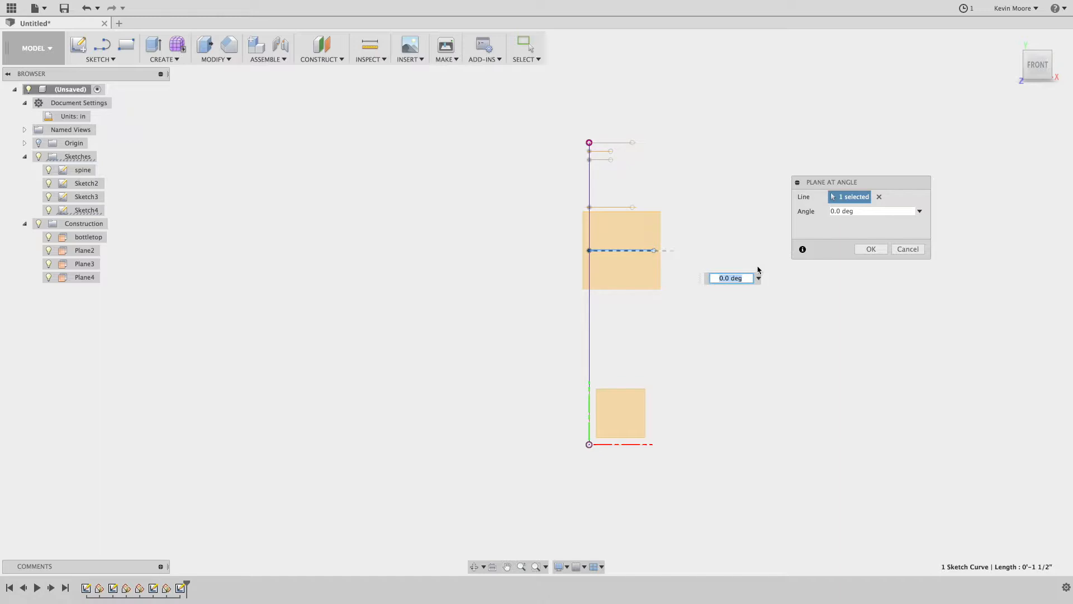
type("90")
key("Return")
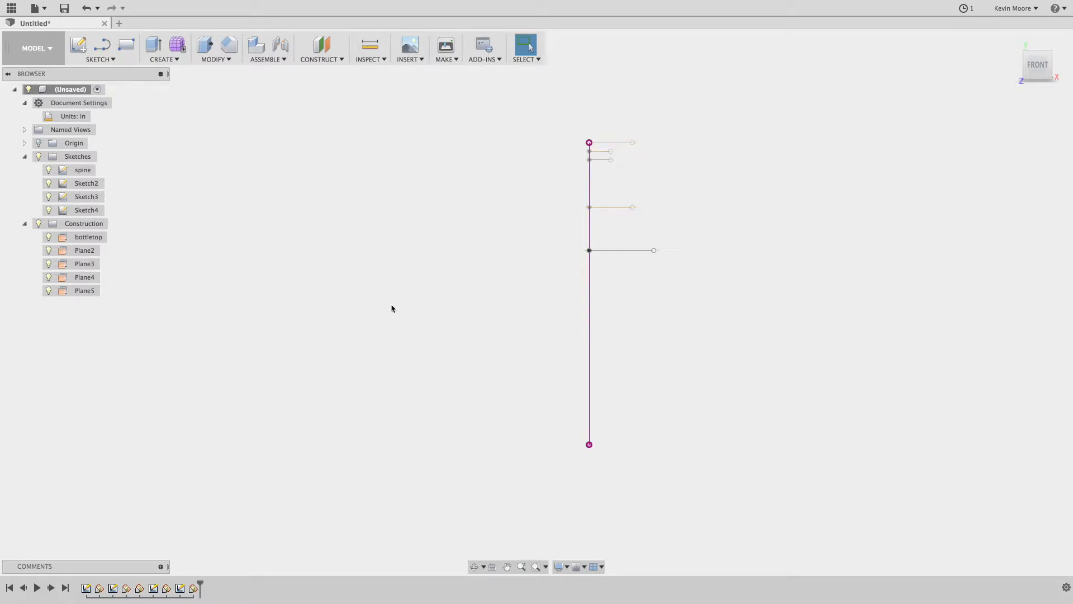
Step: In another front-plane sketch, draw a horizontal line about 1.5 in long from the spine, about 3 in above the origin
left_click(101, 59)
left_click(106, 71)
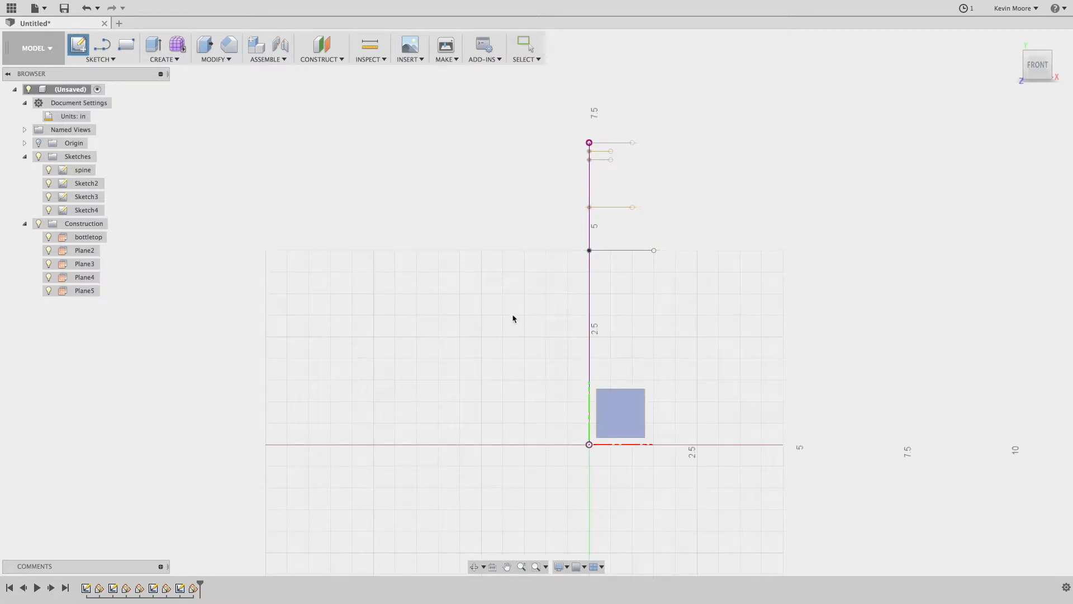
left_click(632, 422)
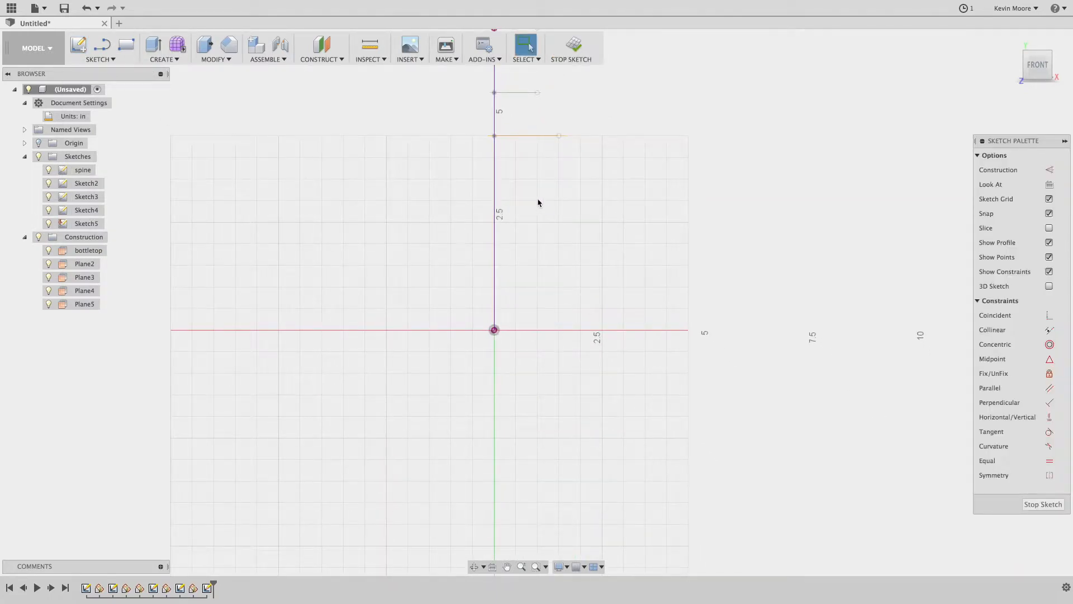
key("l")
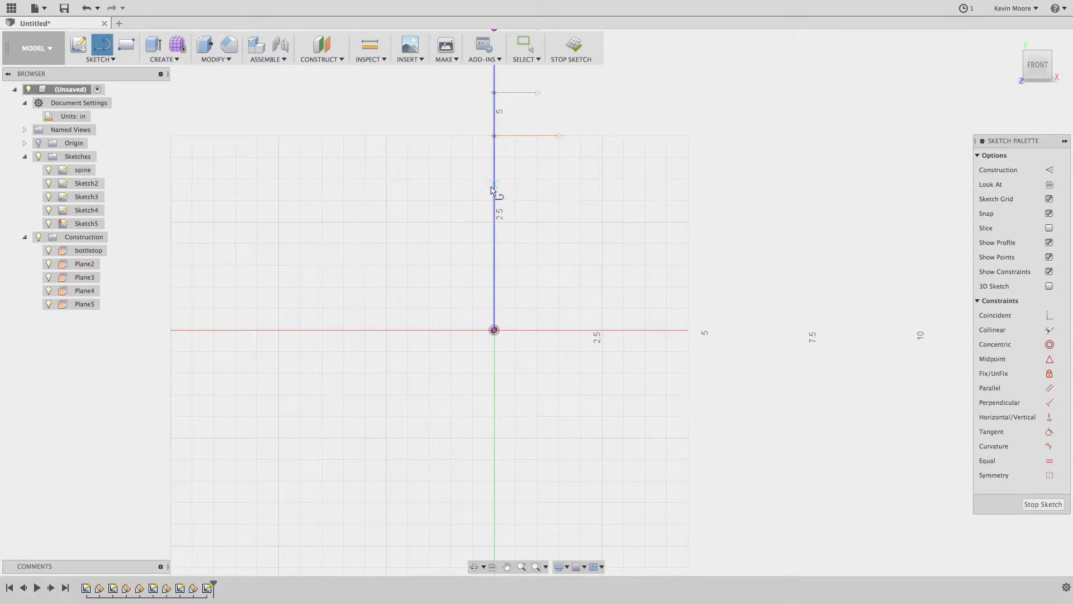
left_click(492, 202)
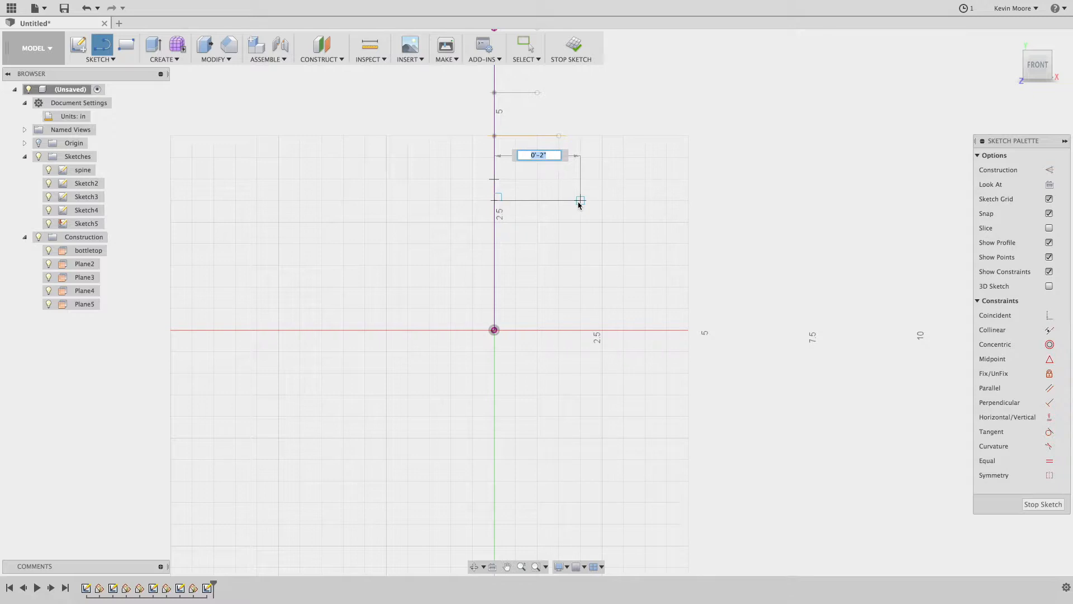
left_click(559, 200)
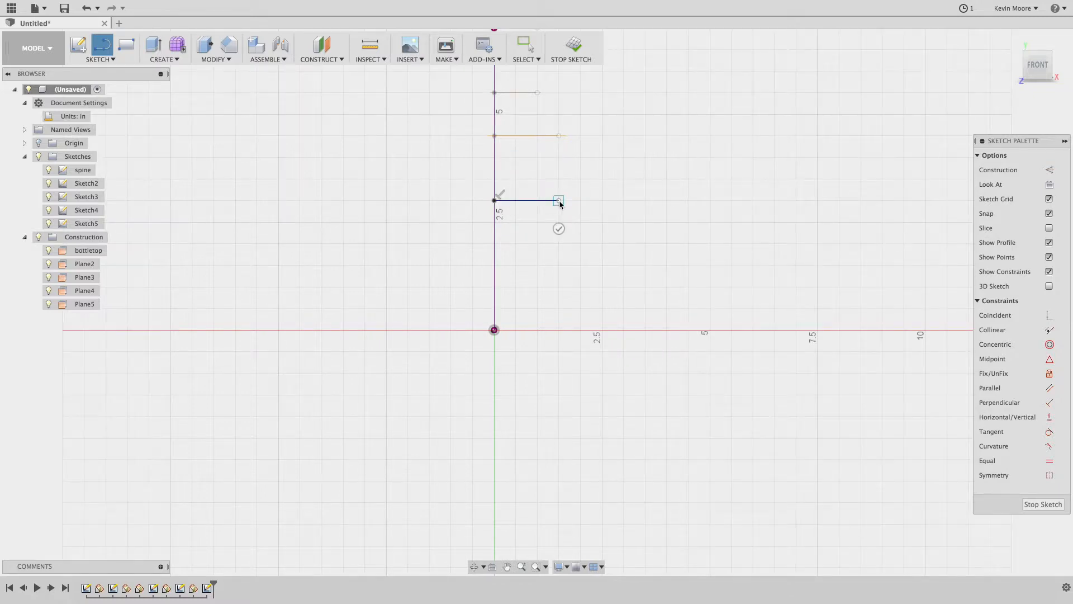
left_click_drag(560, 200, 570, 194)
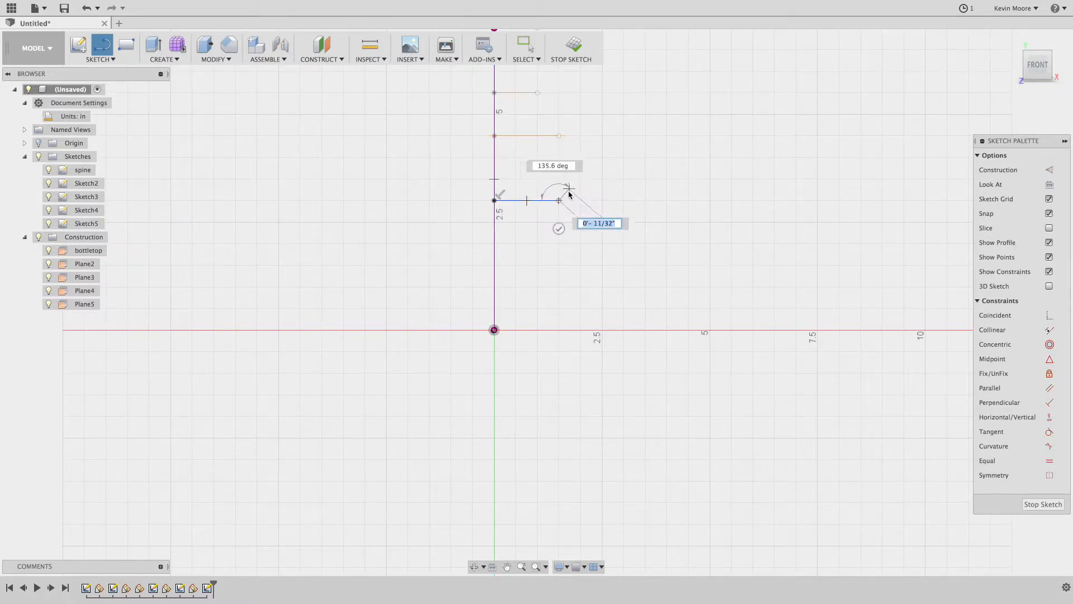
left_click(559, 229)
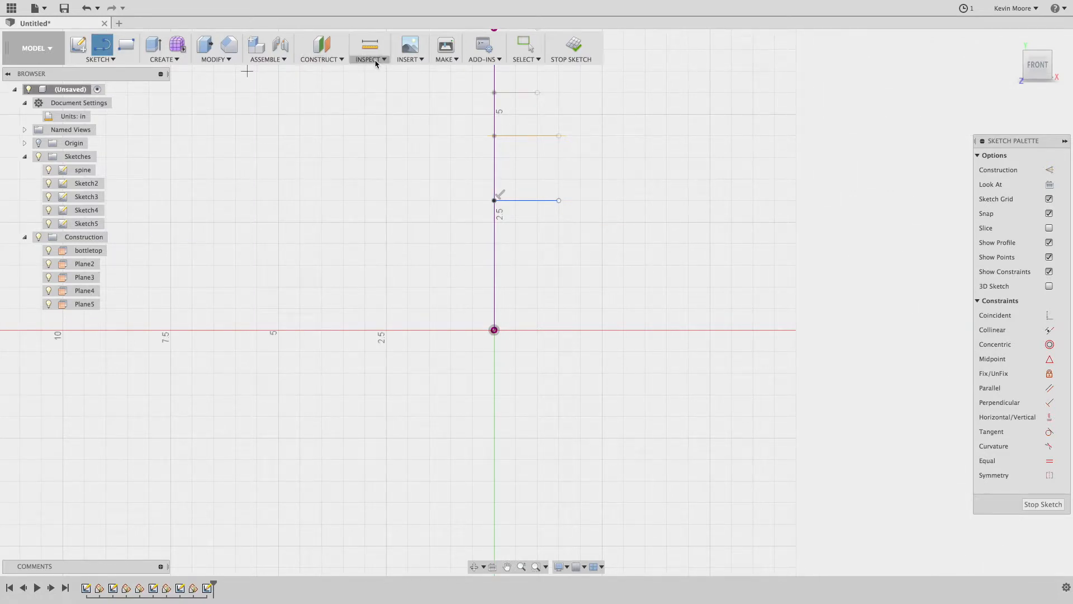
left_click(320, 58)
left_click(320, 61)
left_click(103, 61)
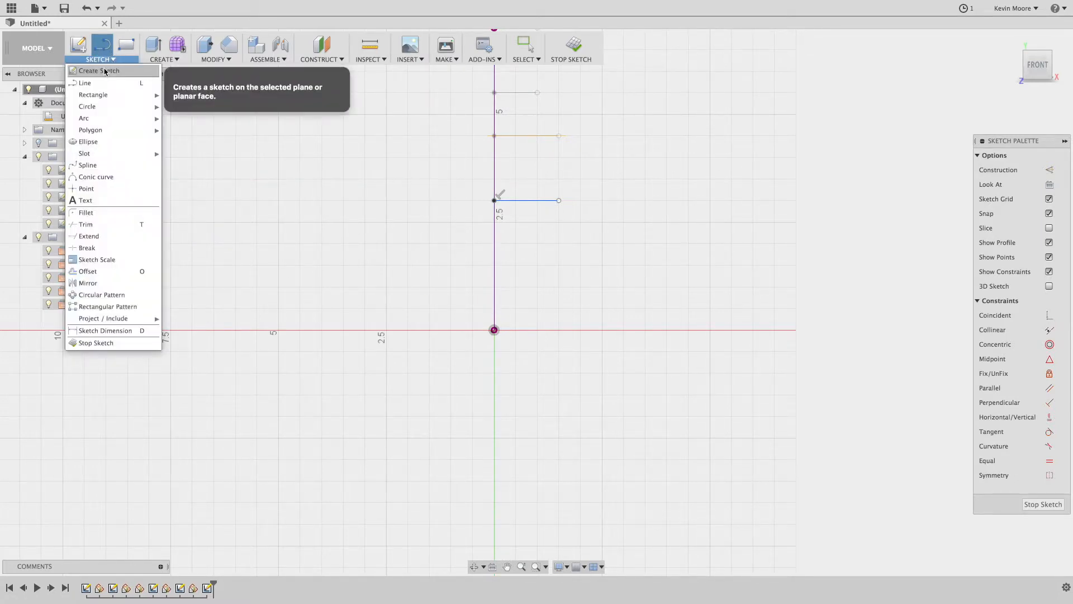
left_click(105, 71)
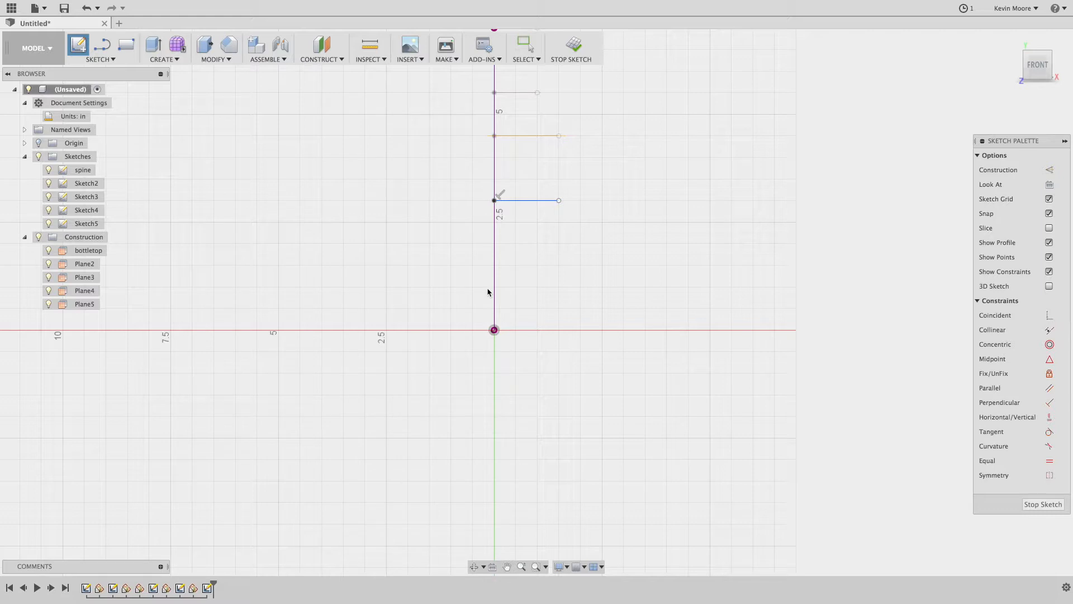
key("Escape")
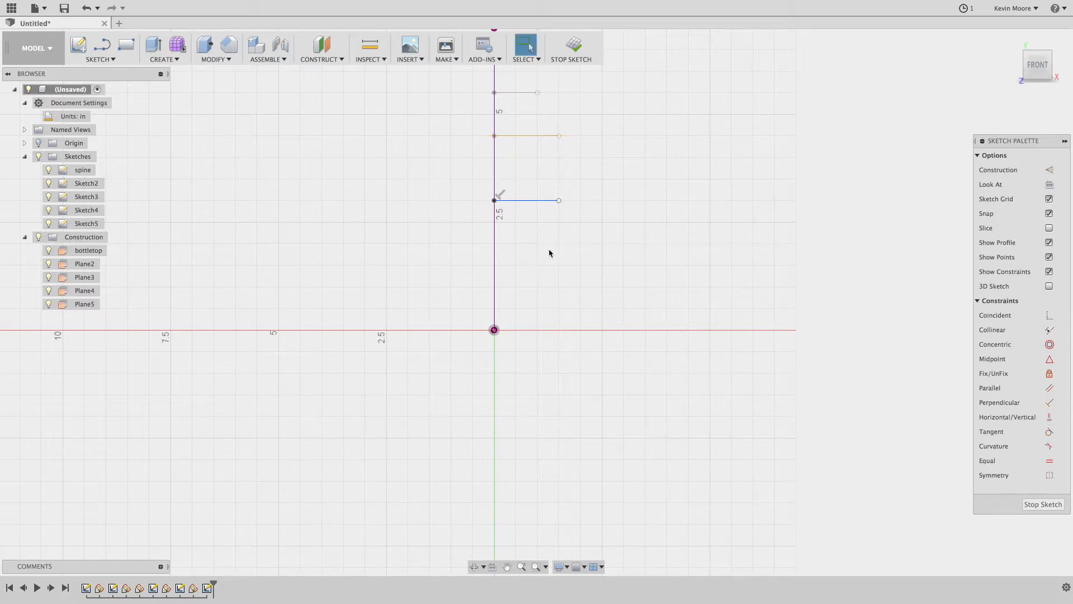
left_click(112, 59)
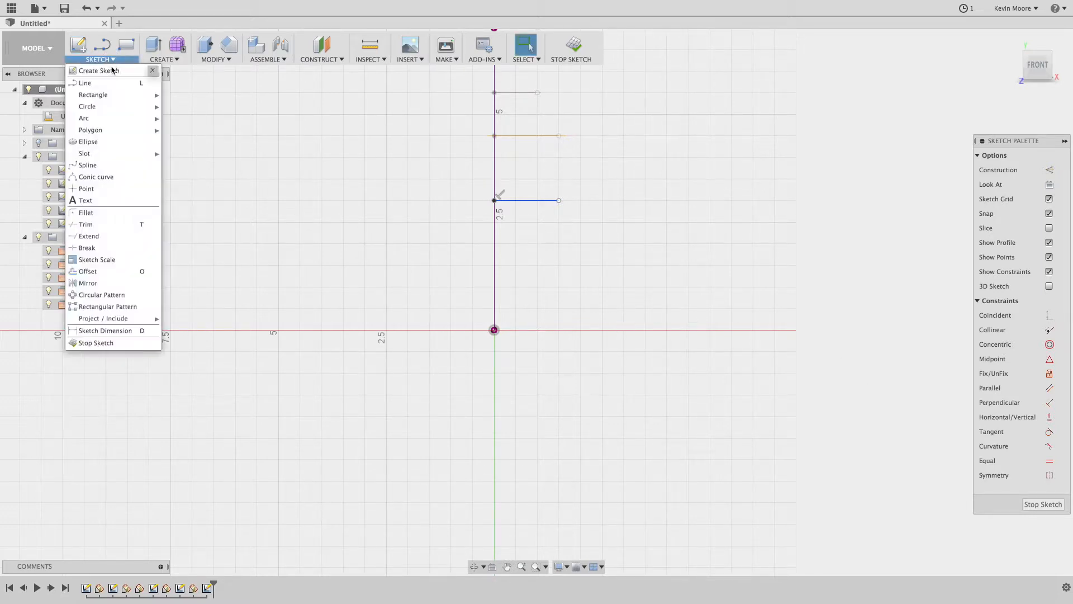
left_click(104, 70)
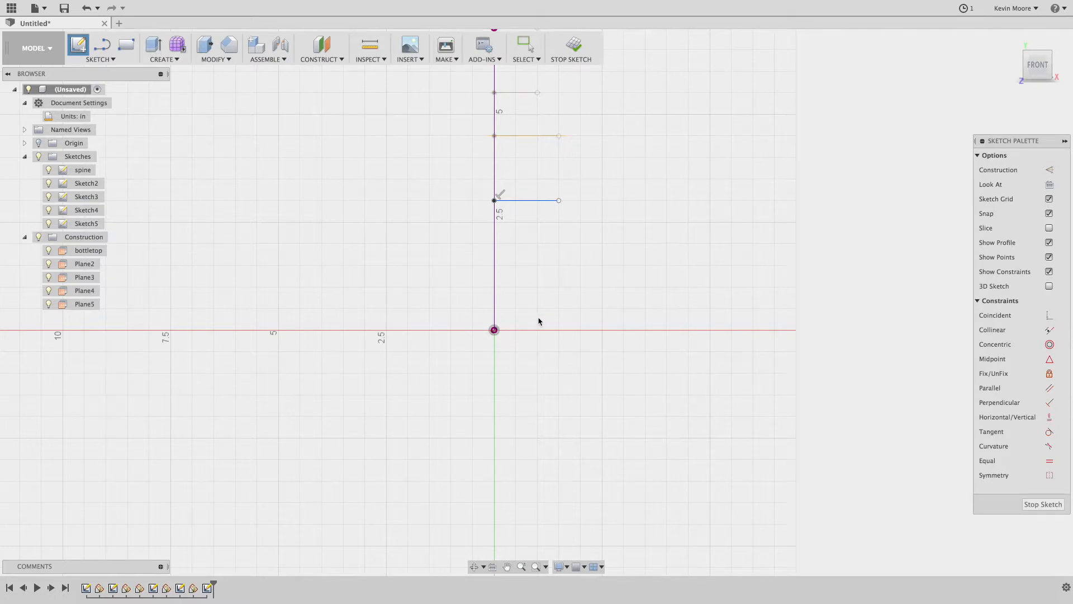
Step: Finish the sketch and, in another front-plane sketch, draw a horizontal line about 2.5 in long from the spine, about 1.5 in above the origin
left_click(1034, 505)
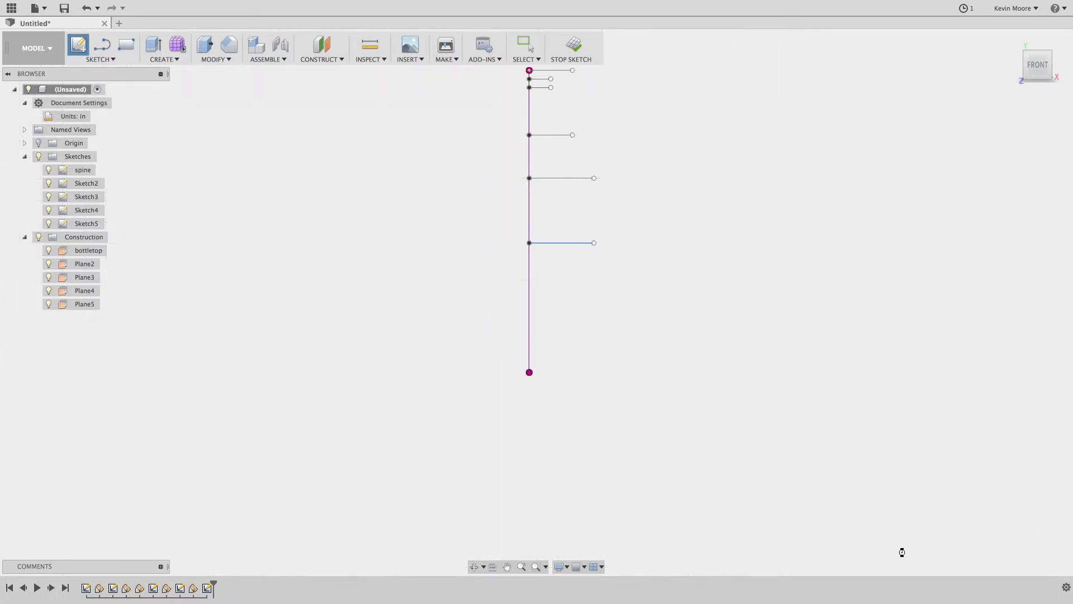
left_click(100, 60)
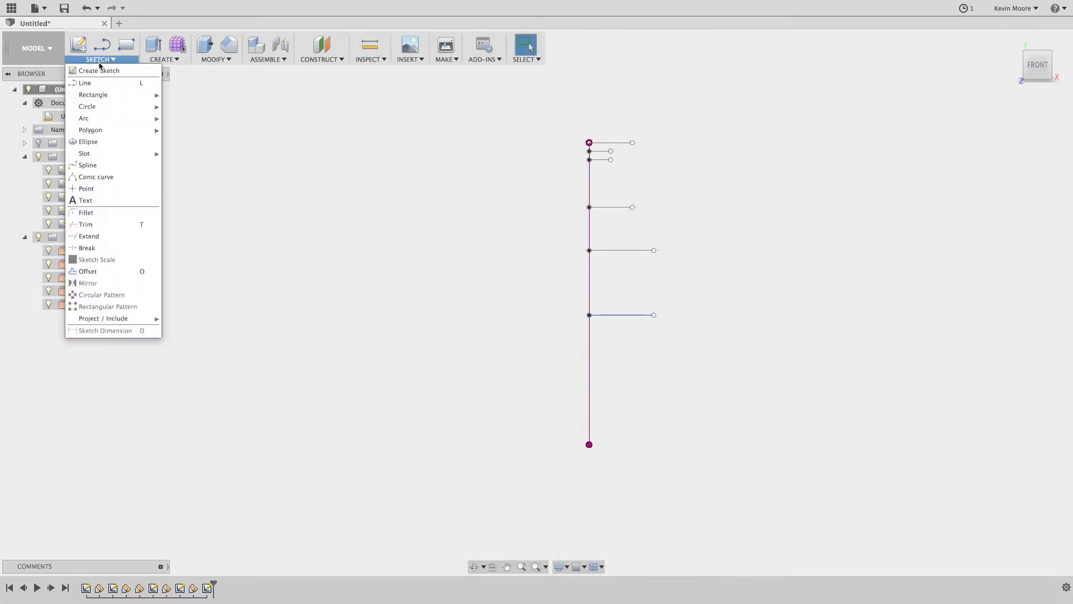
left_click(101, 70)
left_click(621, 420)
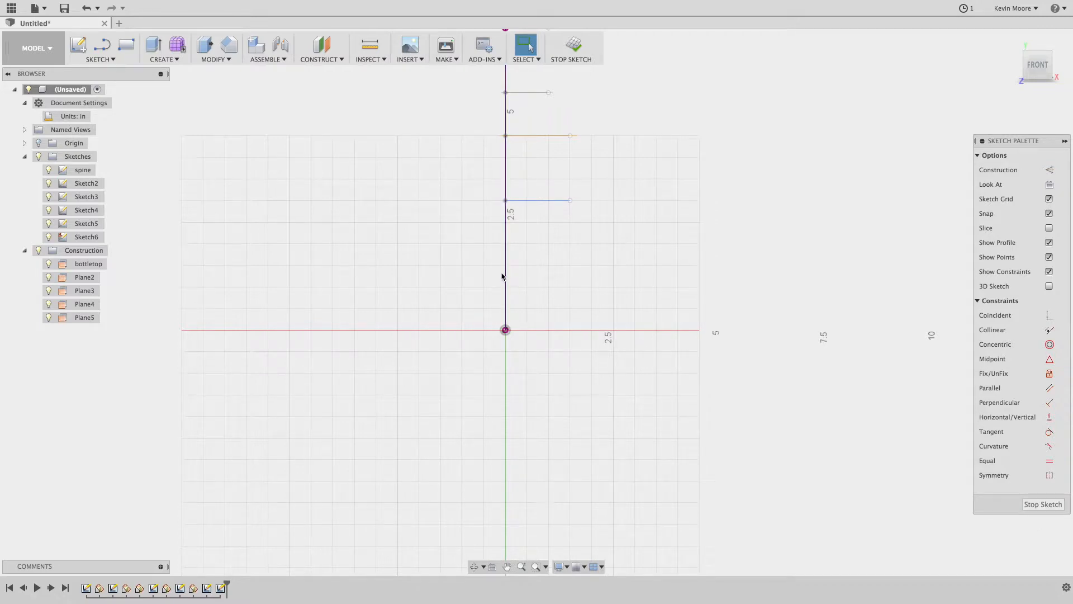
key("l")
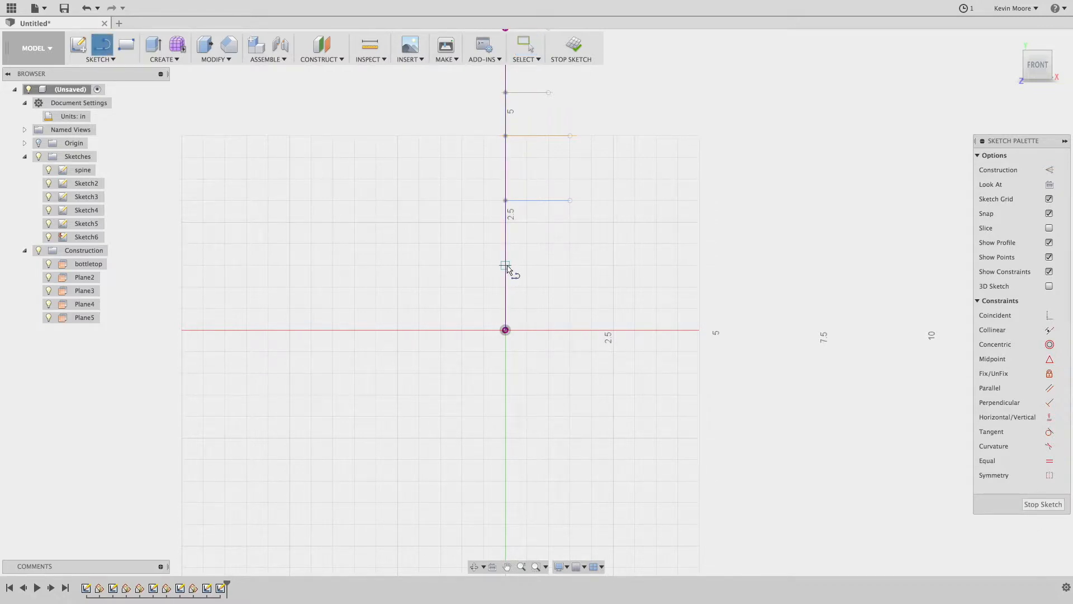
left_click(505, 265)
left_click(613, 267)
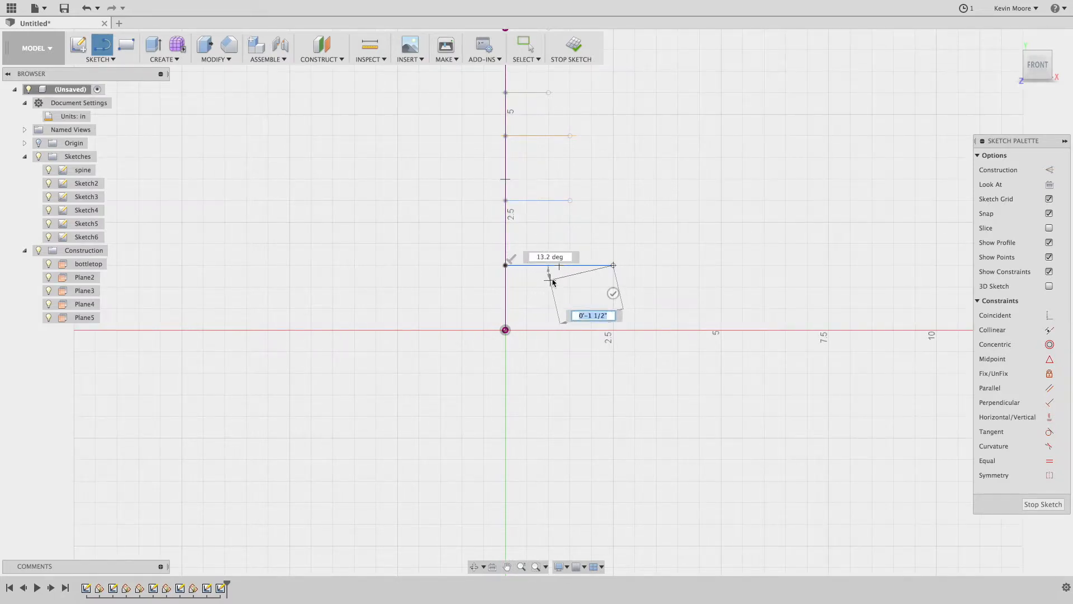
left_click(613, 293)
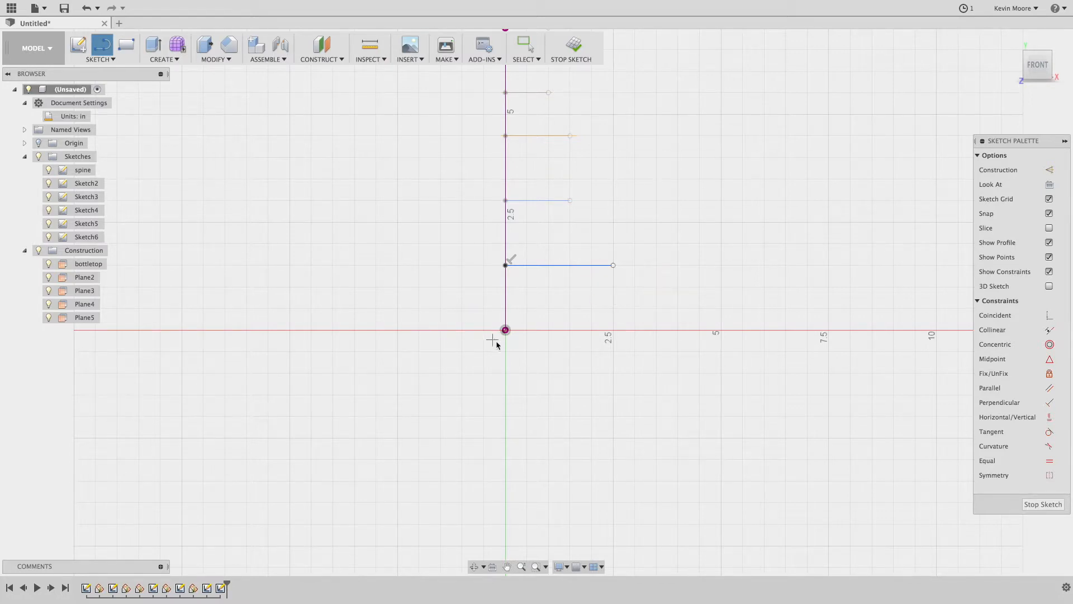
left_click(1034, 506)
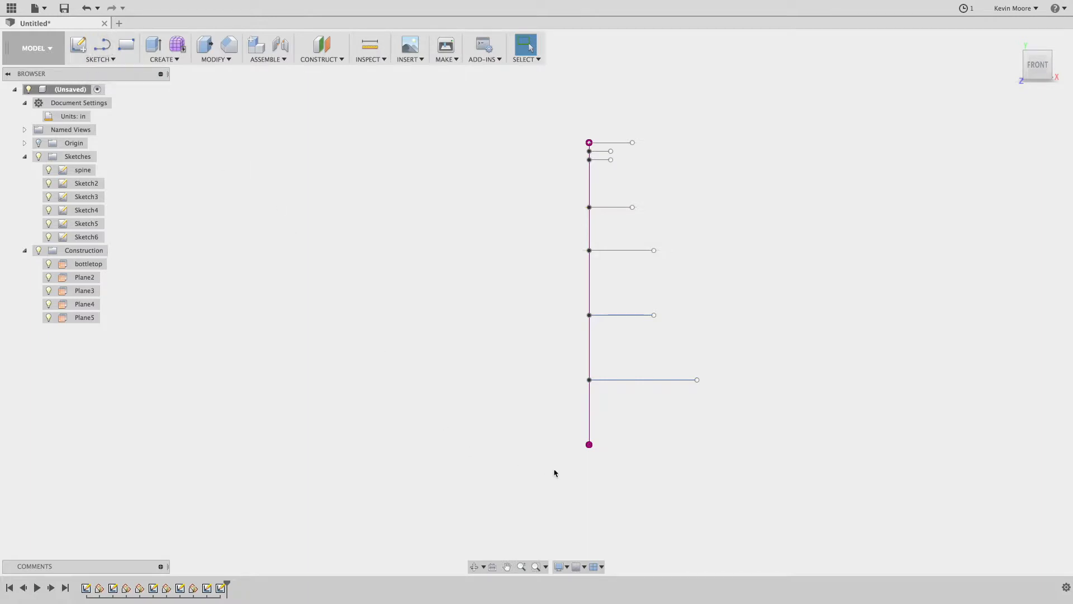
Step: In another front-plane sketch, draw a horizontal line 2 1/2 in long to the right from the spine's lower end at the origin
left_click(615, 424)
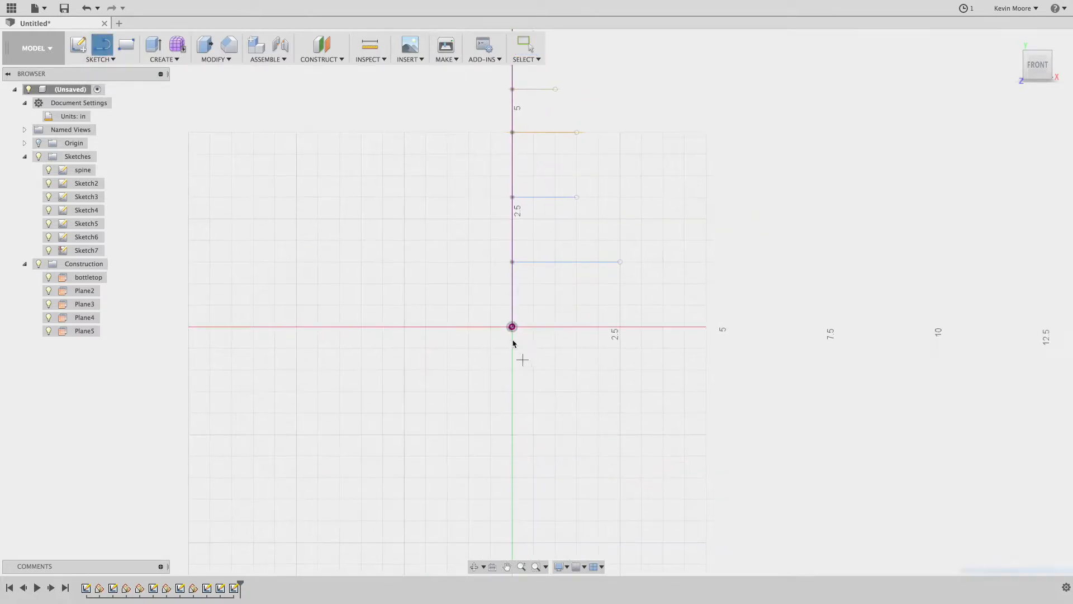
left_click(512, 326)
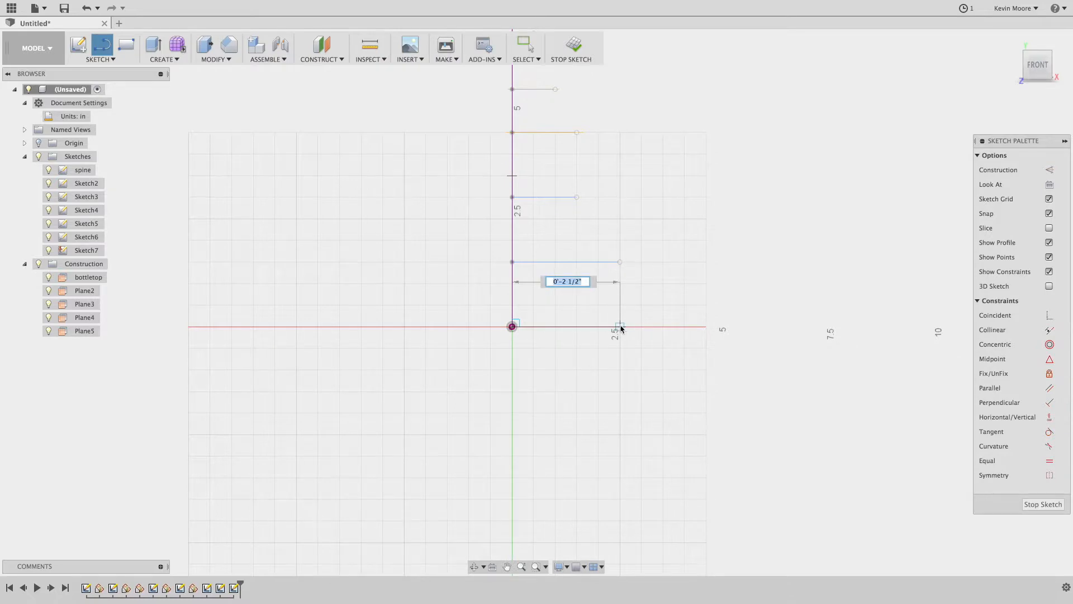
left_click(620, 326)
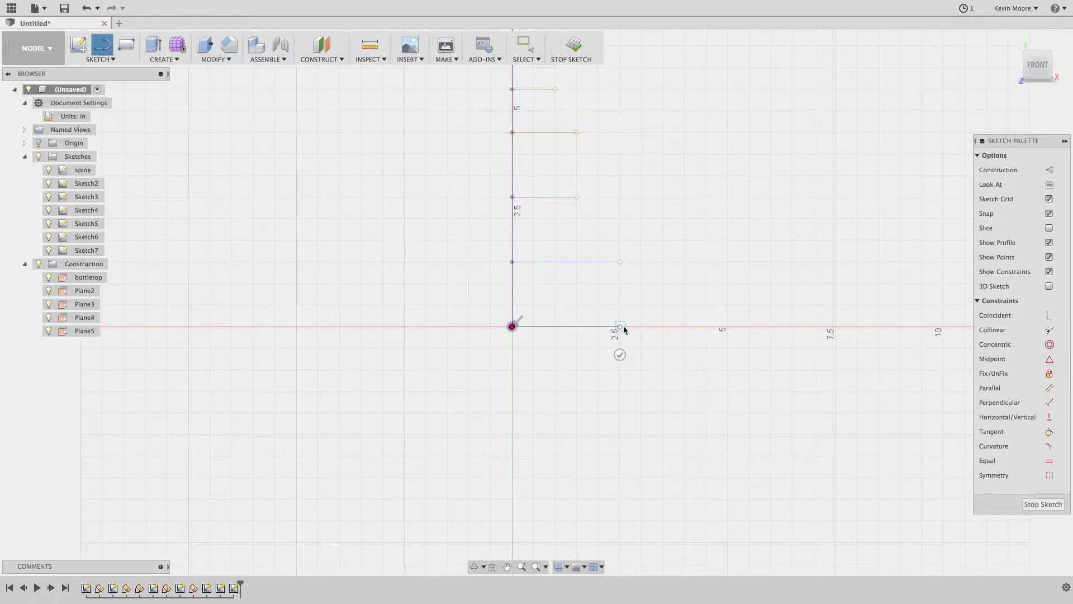
key("Escape")
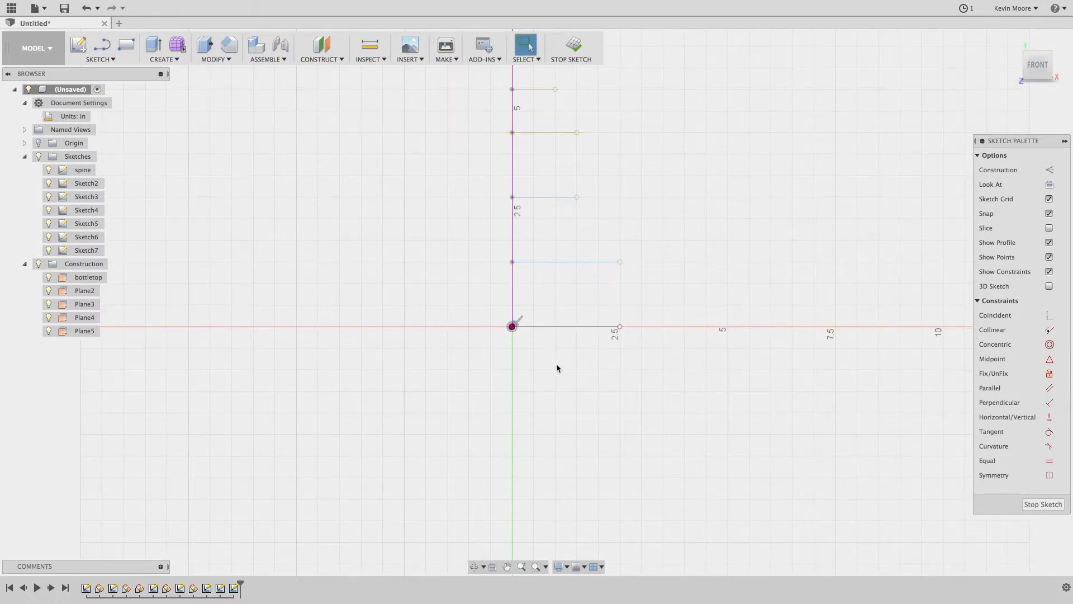
Step: Create a construction plane with Plane at Angle through the 2 1/2 in line about 1.5 in above the origin, at 90 degrees
left_click(552, 263)
left_click(321, 59)
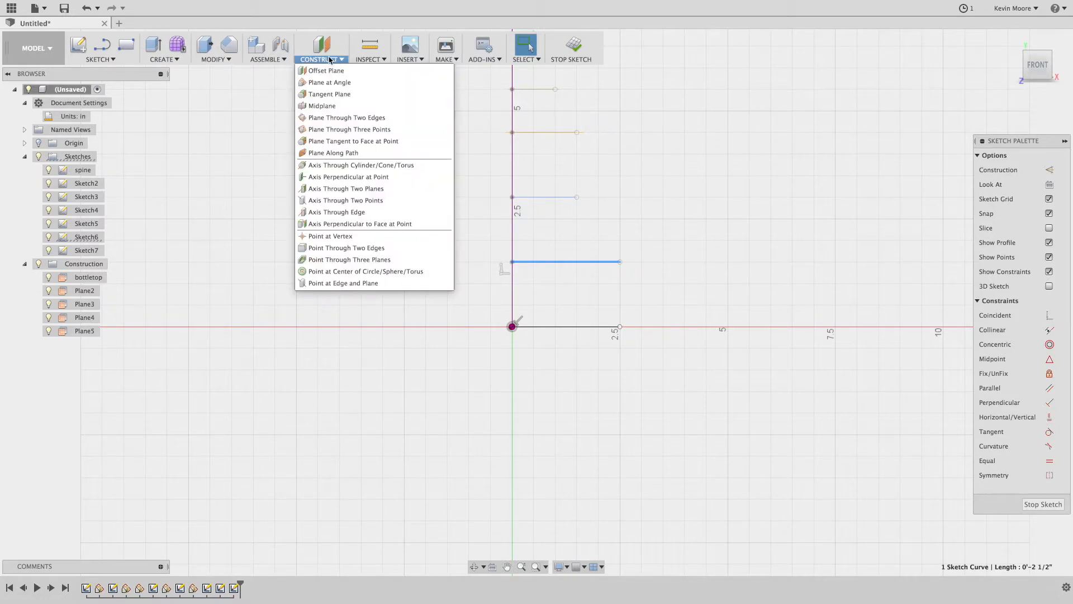
left_click(336, 82)
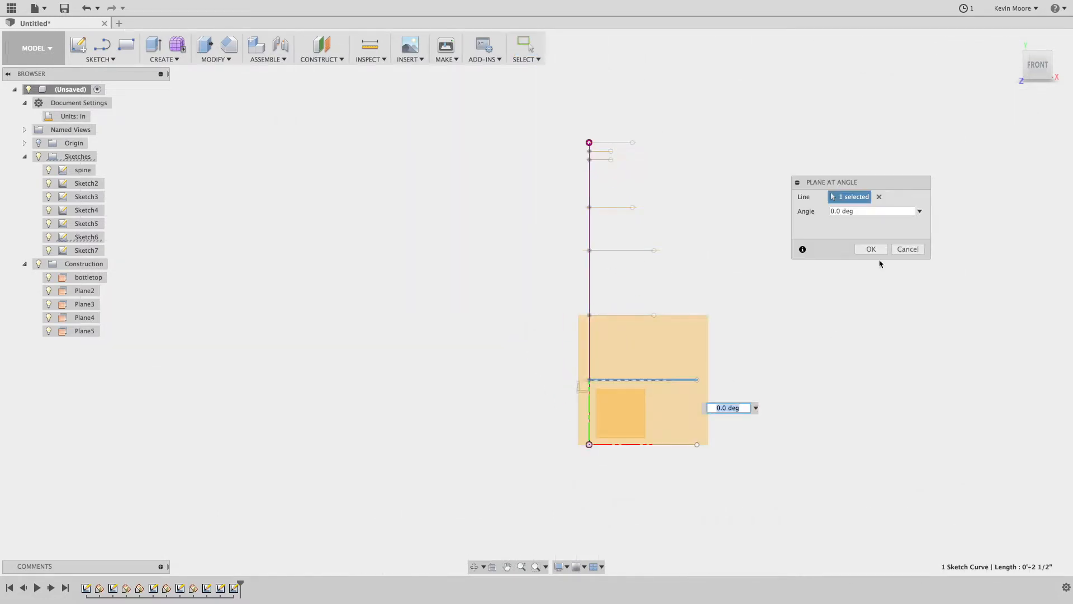
type("90")
key("Return")
Step: Create a construction plane with Plane at Angle through the base line at the spine's lower end, at 90 degrees
left_click(652, 448)
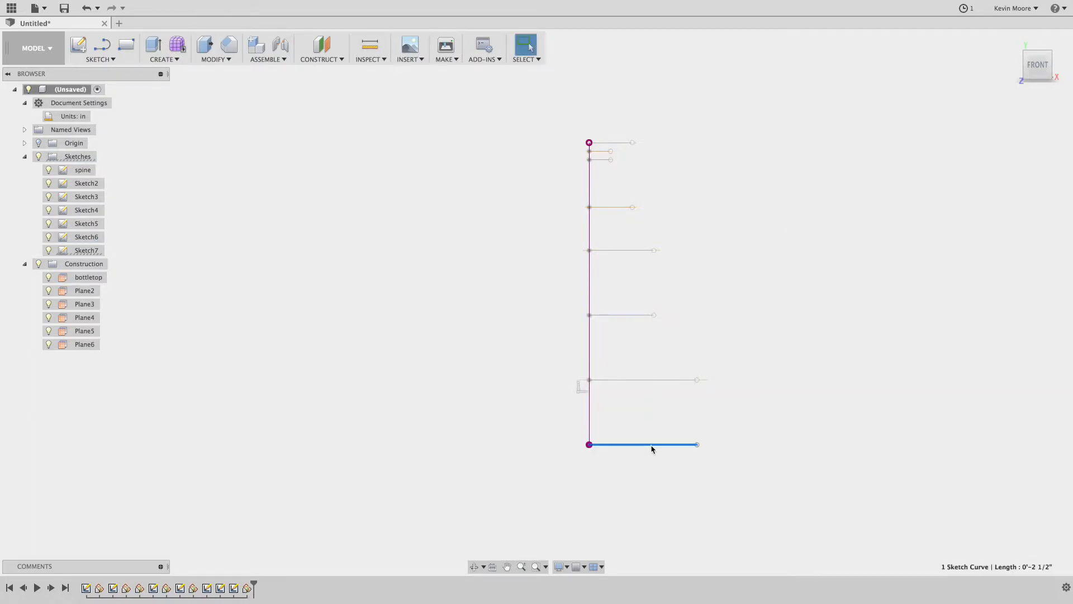
left_click(322, 59)
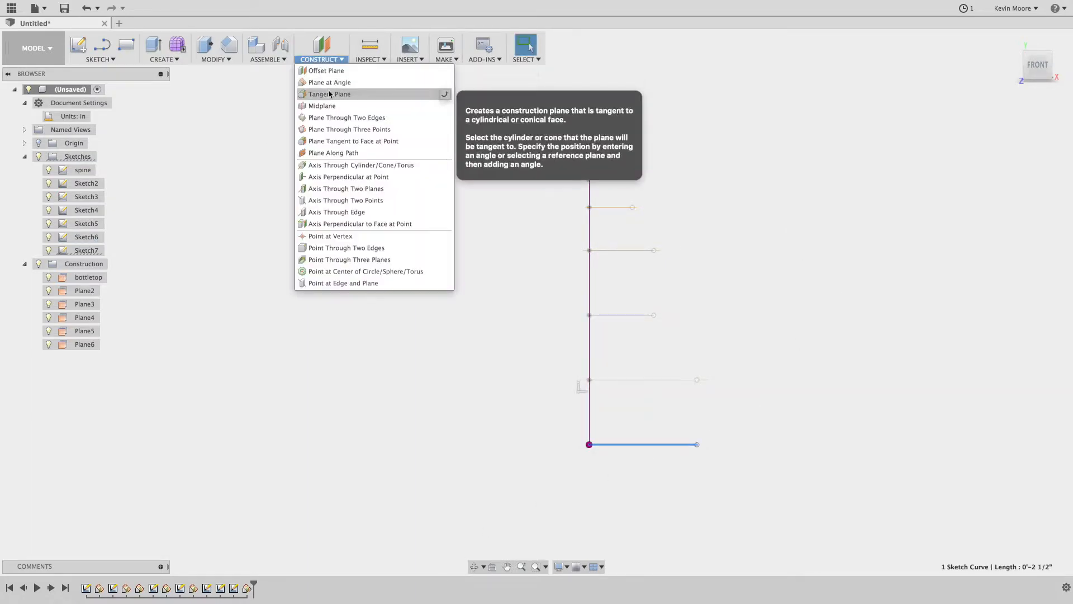
left_click(330, 83)
left_click(866, 214)
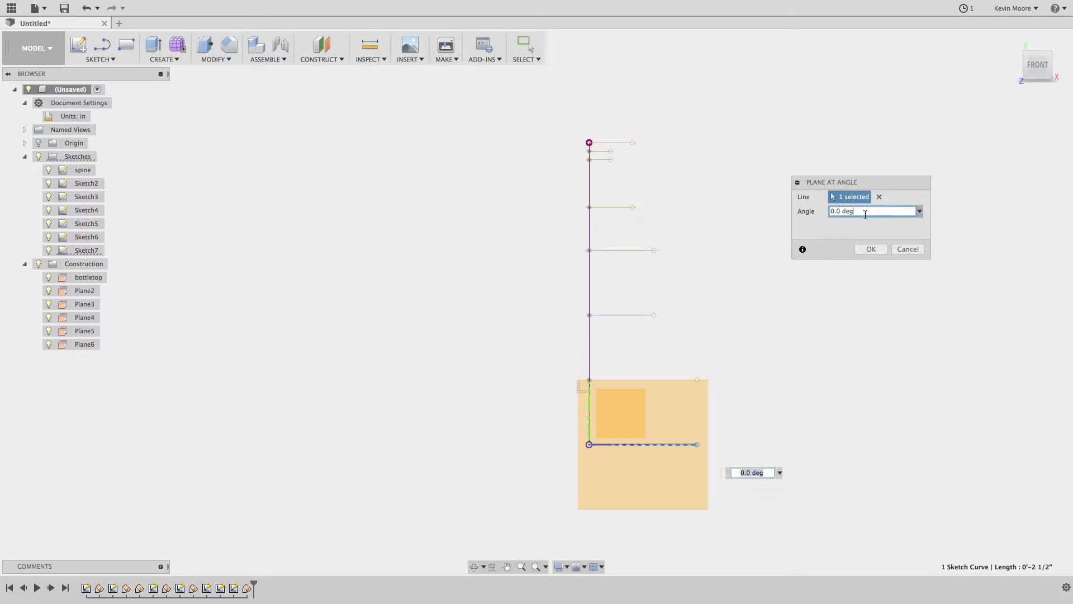
left_click_drag(841, 212, 808, 218)
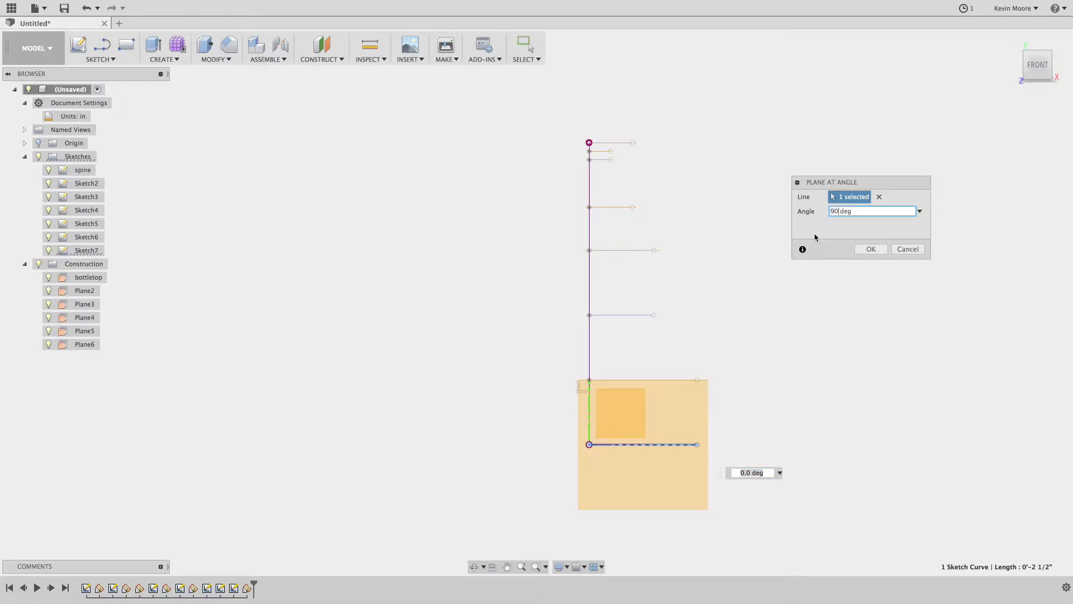
left_click(875, 251)
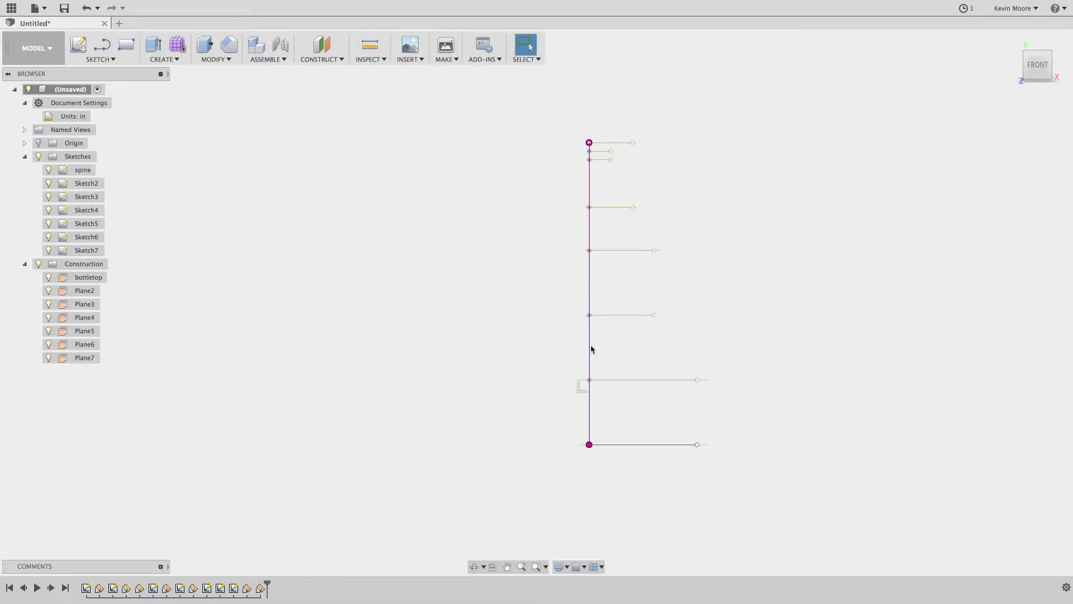
Step: Create a construction plane with Plane at Angle through the 1 1/2 in line about 3 in above the origin, at 90 degrees
mouse_move(807, 364)
middle_mouse_down("shift")
mouse_move(671, 395)
mouse_move(632, 378)
mouse_move(643, 357)
middle_mouse_up("shift")
left_click(676, 314)
left_click(315, 59)
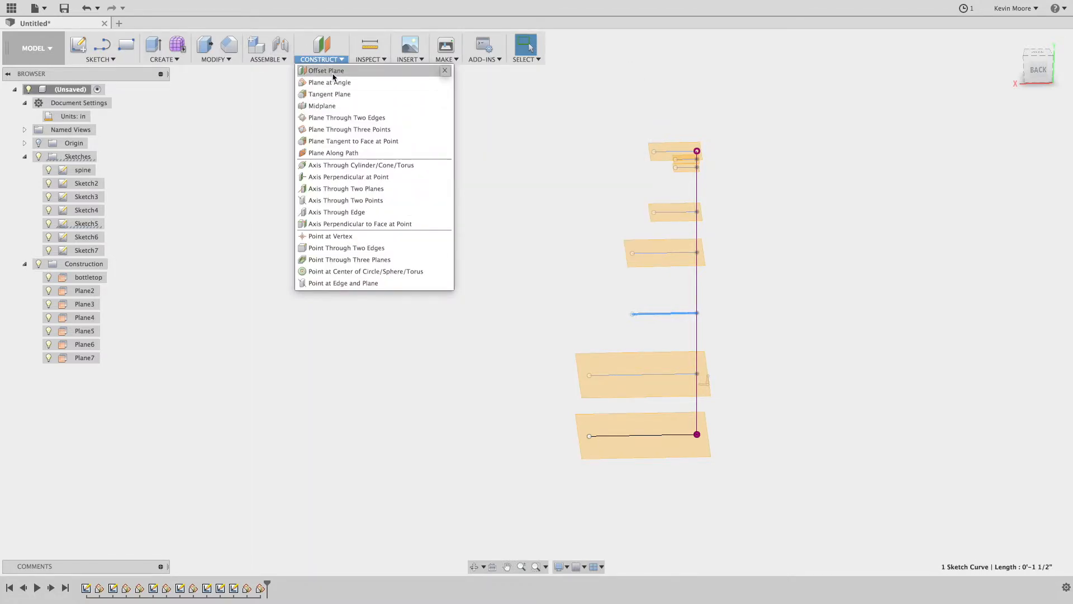
left_click(331, 82)
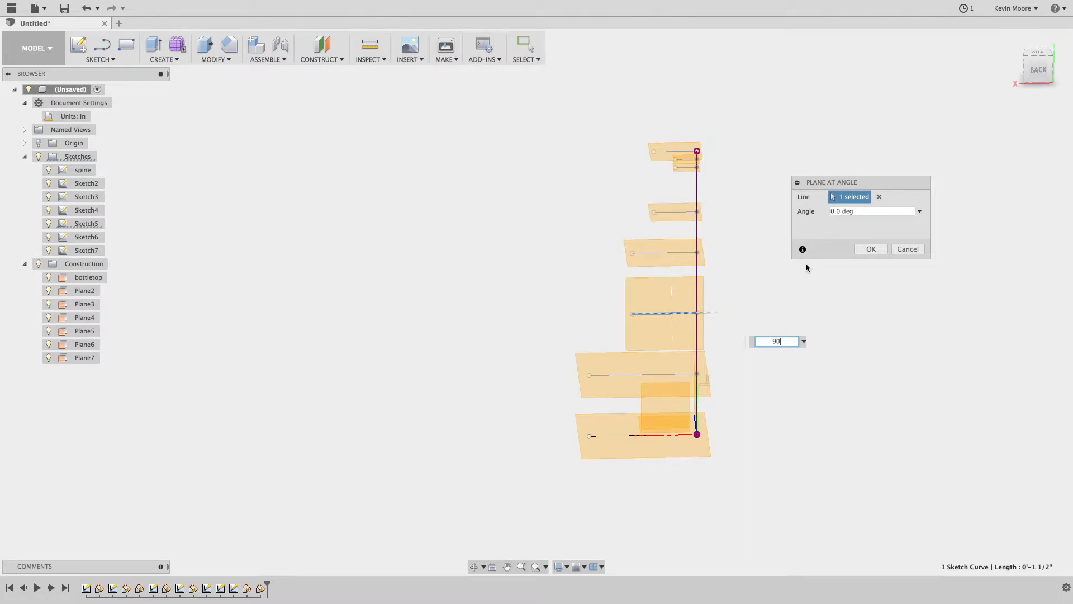
key("Return")
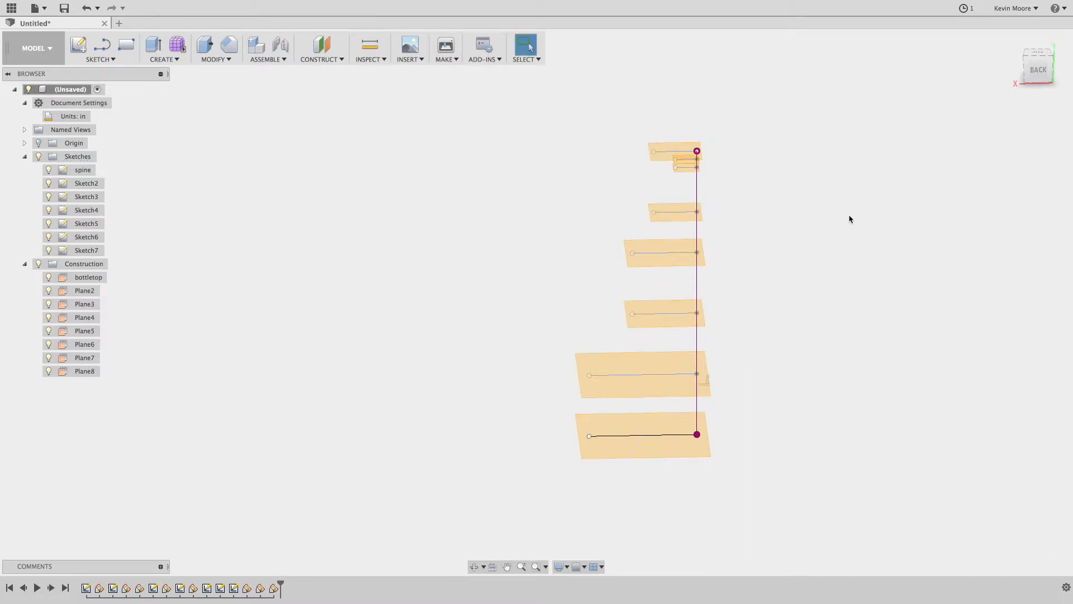
middle_click_drag(848, 210, 730, 224, "shift")
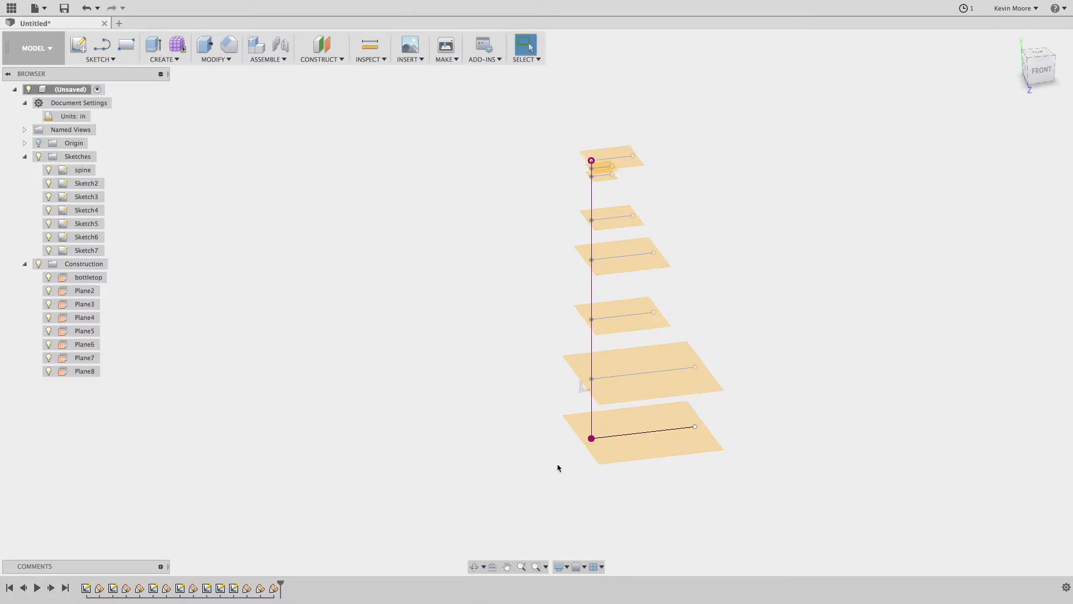
left_click_drag(535, 469, 450, 299)
left_click_drag(541, 206, 639, 116)
left_click(603, 159)
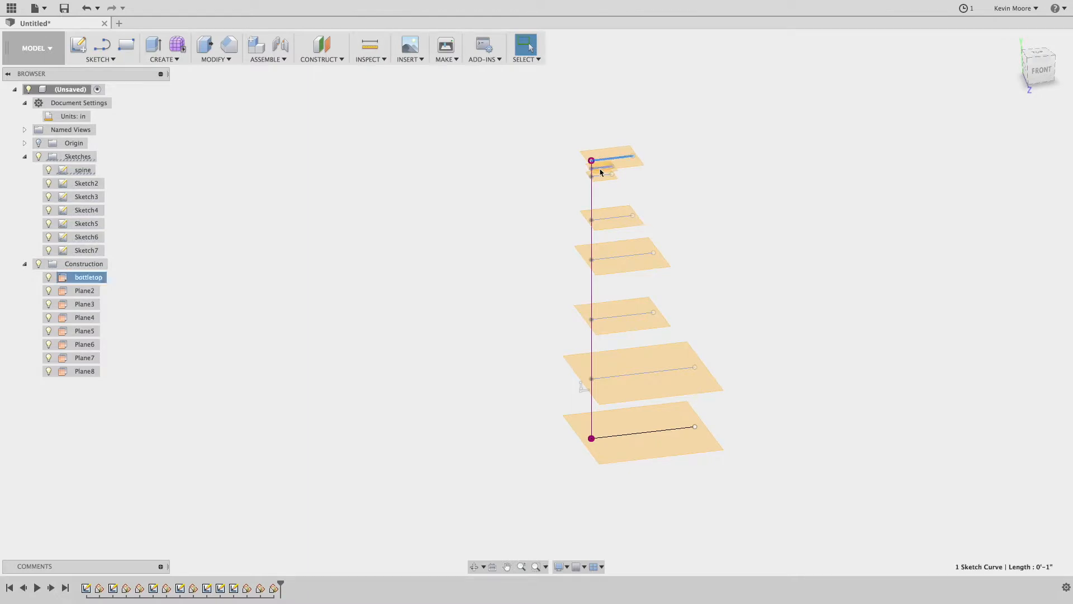
left_click(490, 188)
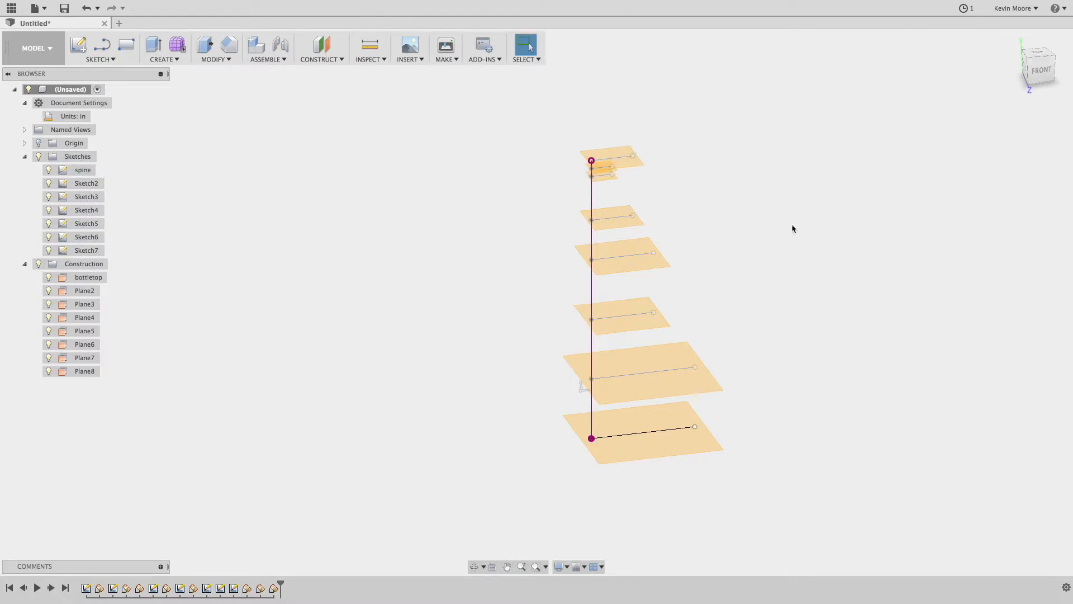
Step: Hide the bottletop construction plane
middle_click_drag(824, 195, 695, 206, "shift")
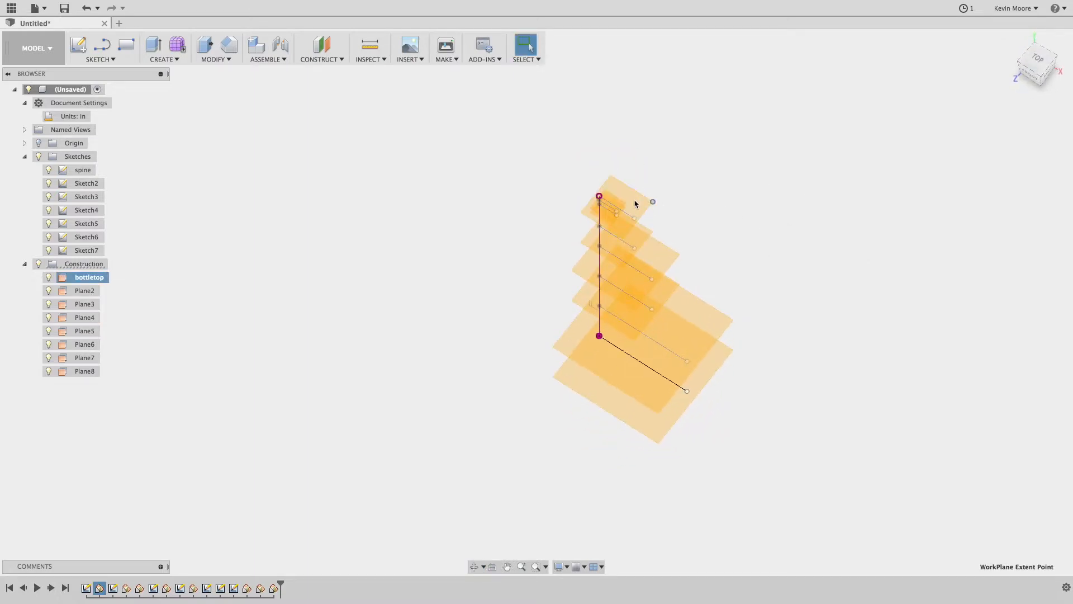
left_click(88, 281)
left_click(50, 278)
left_click(60, 280)
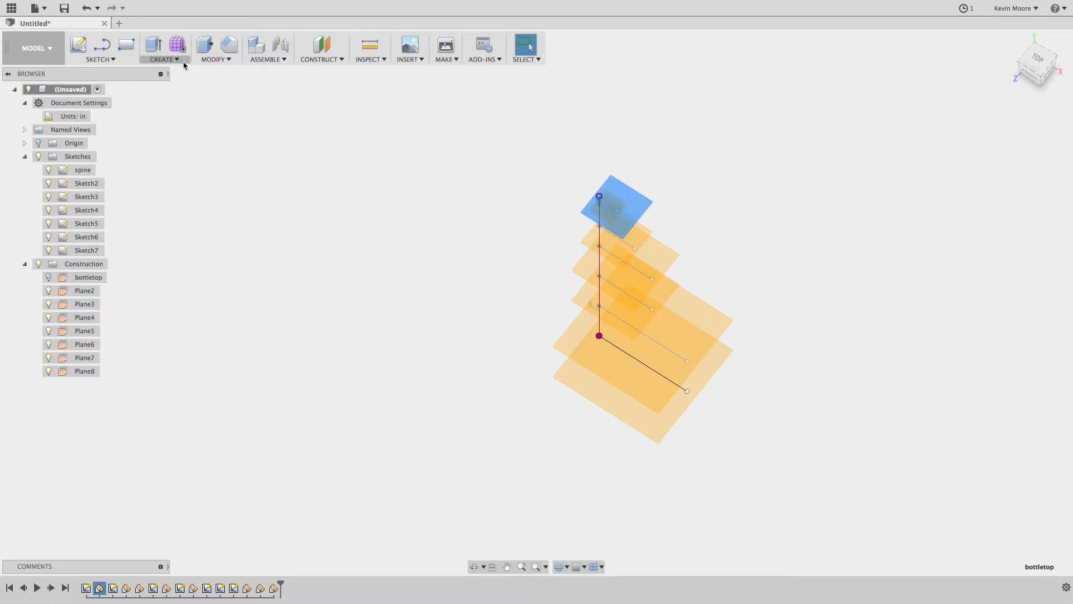
left_click(733, 151)
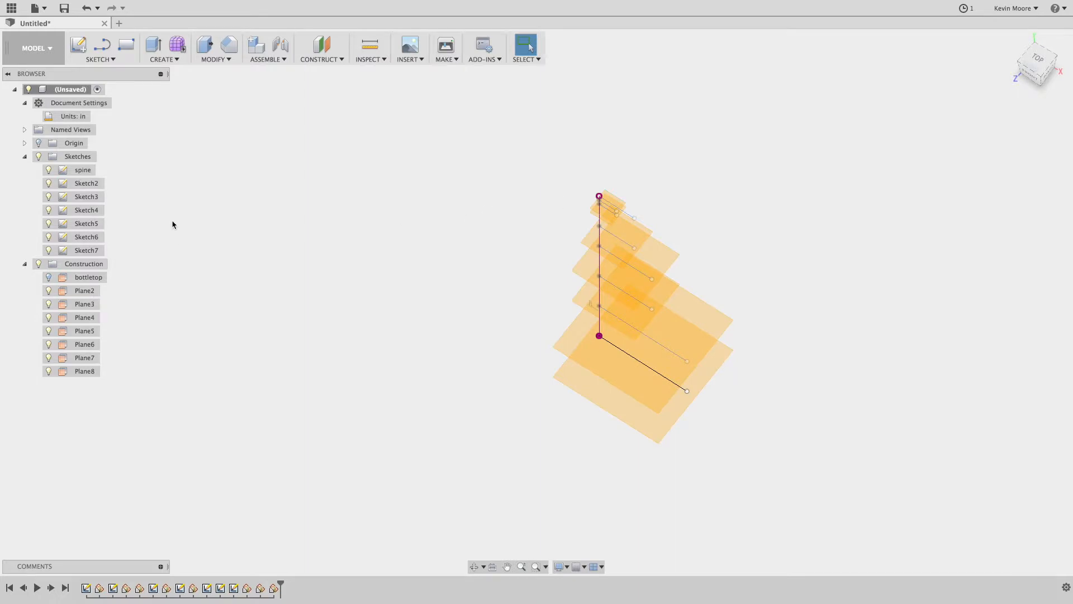
Step: Sketch a center-diameter circle about 1 in across on Plane3, centered on the spine, and finish the sketch
left_click(106, 60)
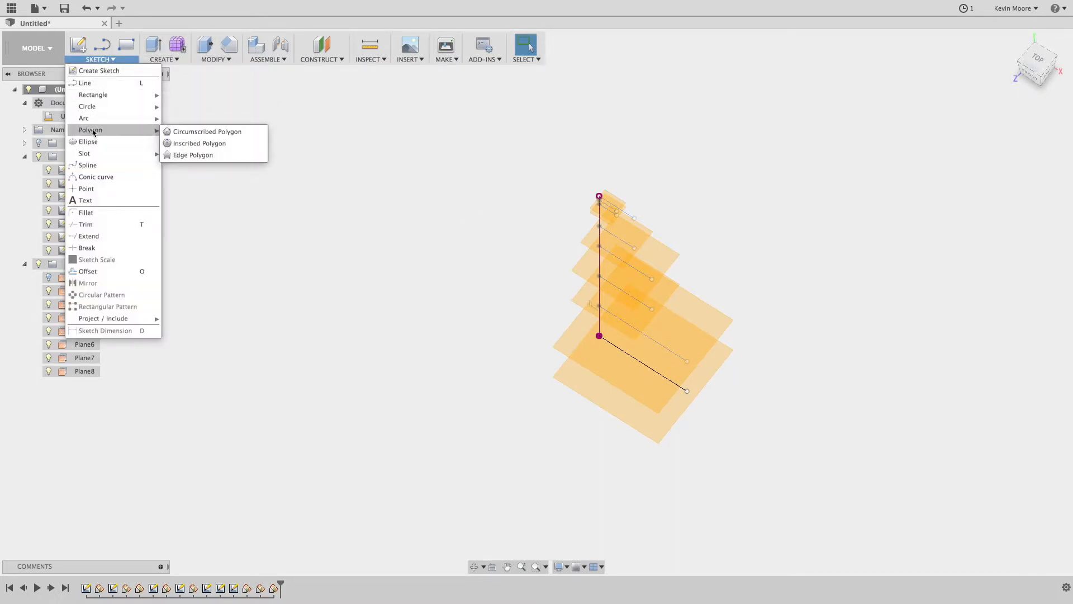
mouse_move(97, 109)
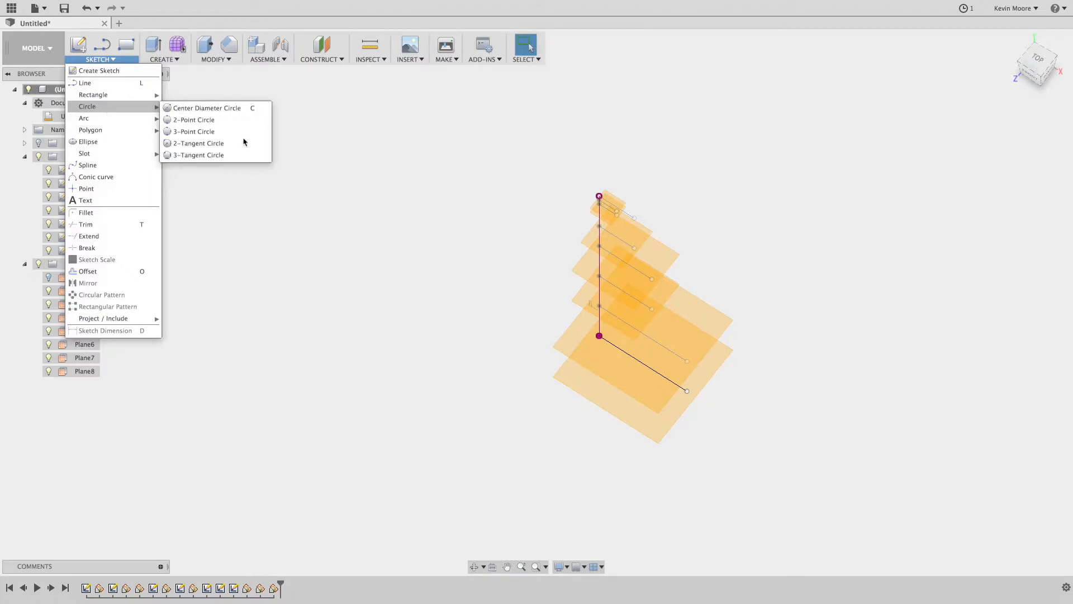
left_click(224, 108)
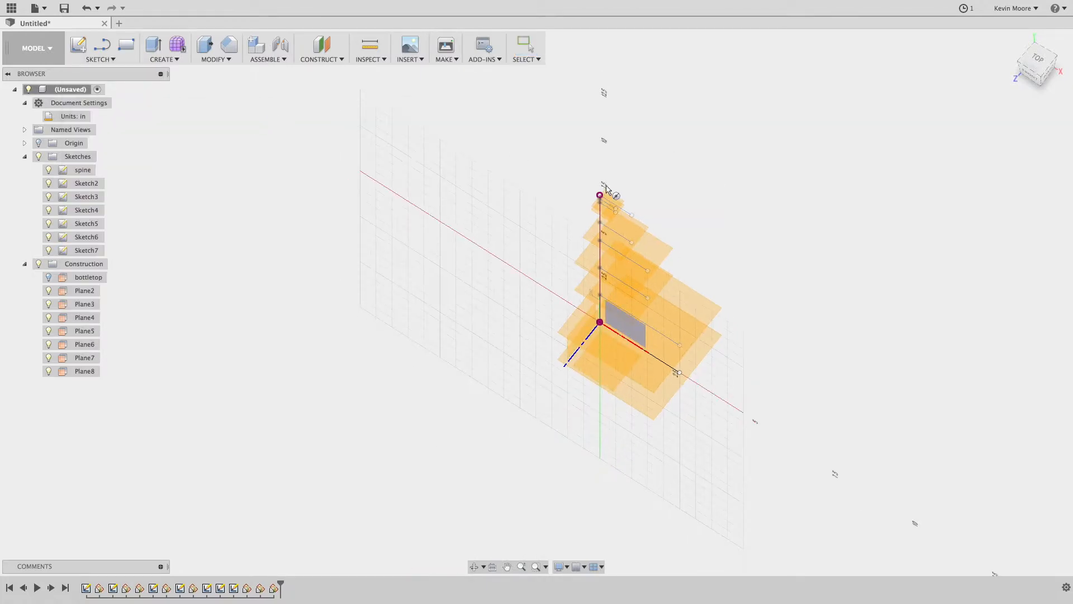
scroll(606, 190, "up", 5)
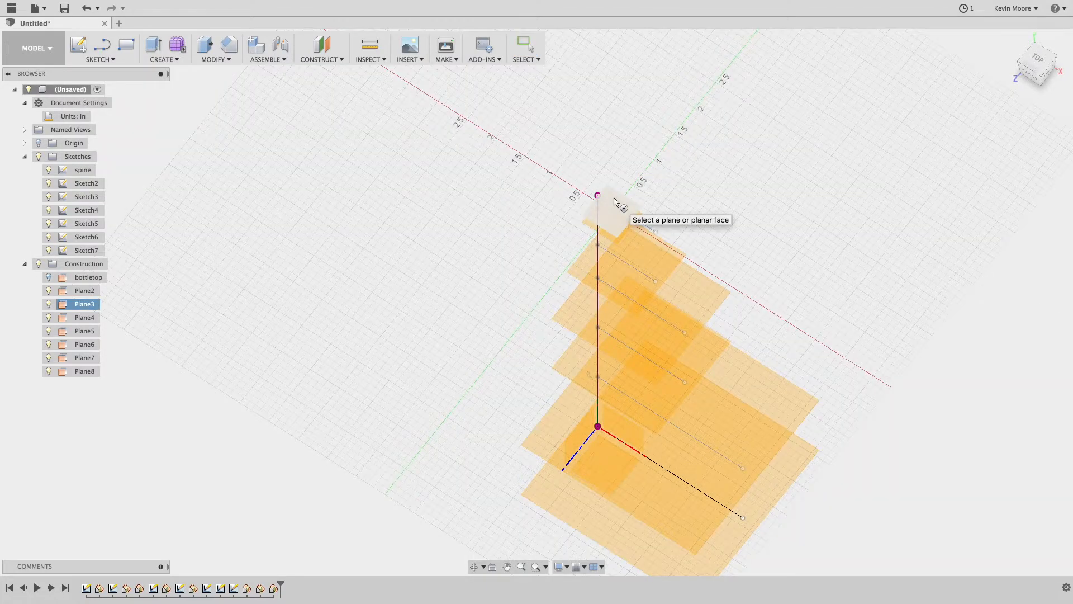
left_click(615, 203)
scroll(531, 313, "up", 6)
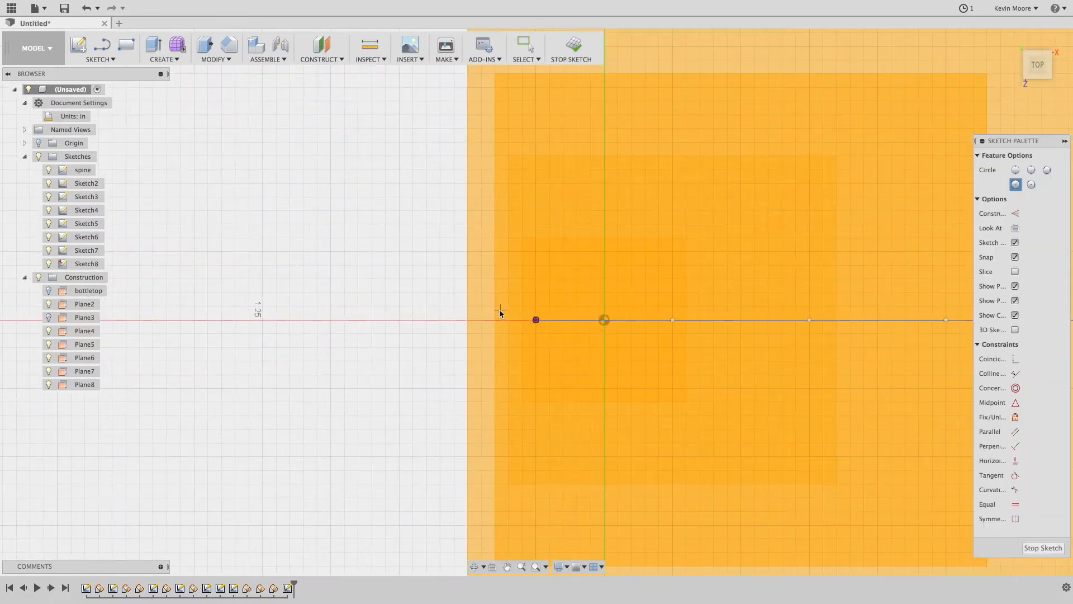
left_click(536, 320)
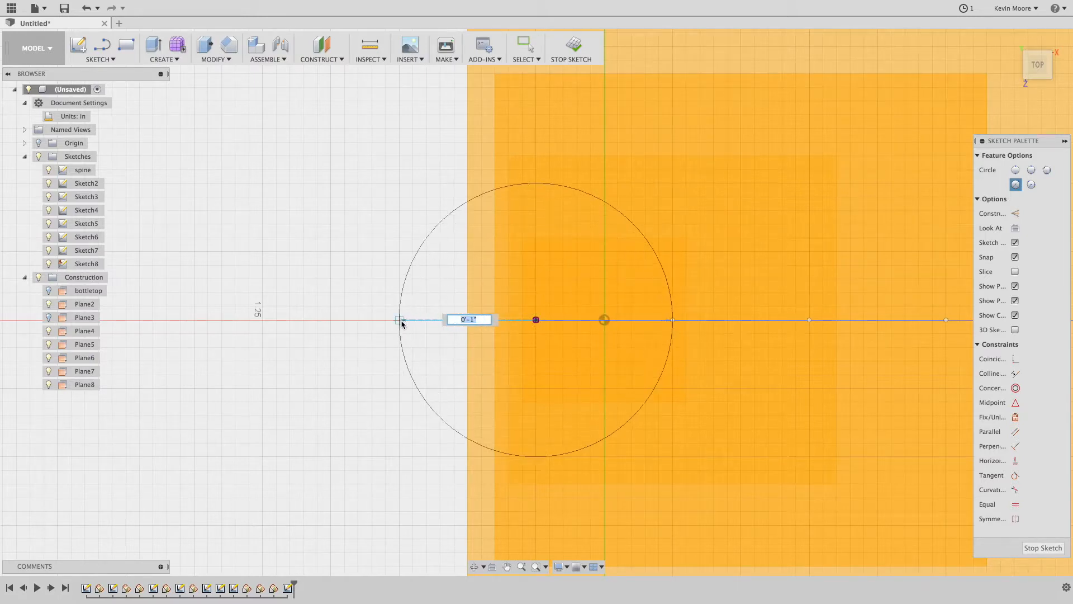
left_click(403, 323)
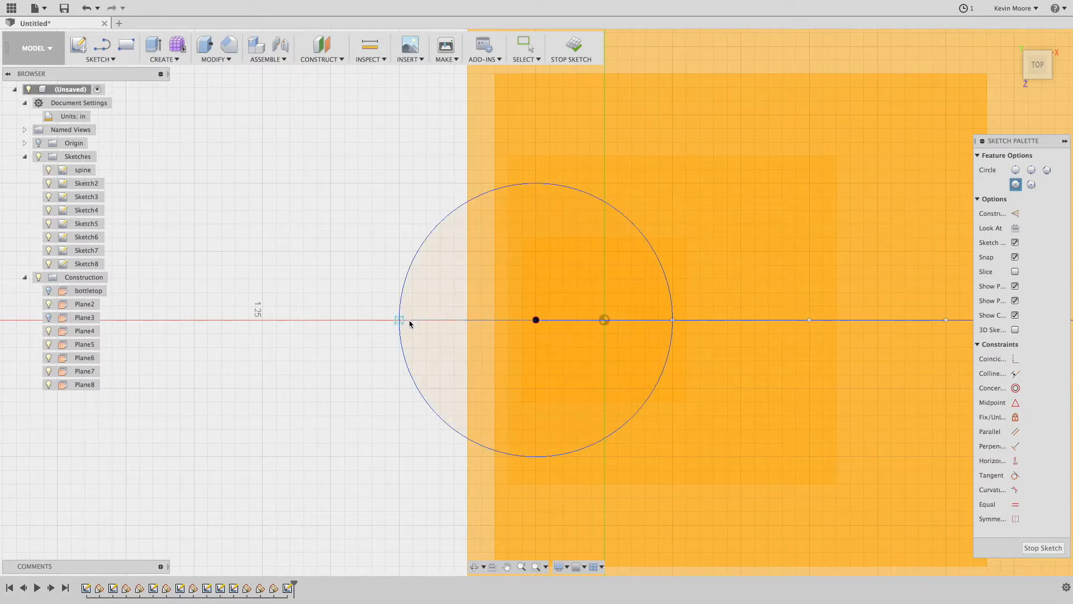
scroll(464, 313, "up", 3)
scroll(470, 318, "down", 5)
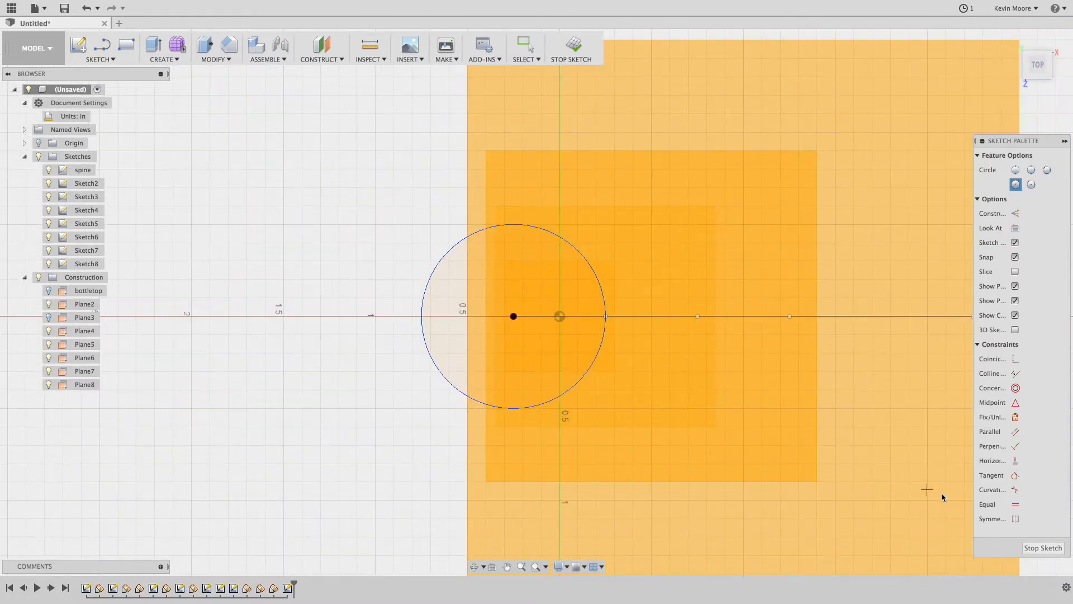
left_click(1043, 548)
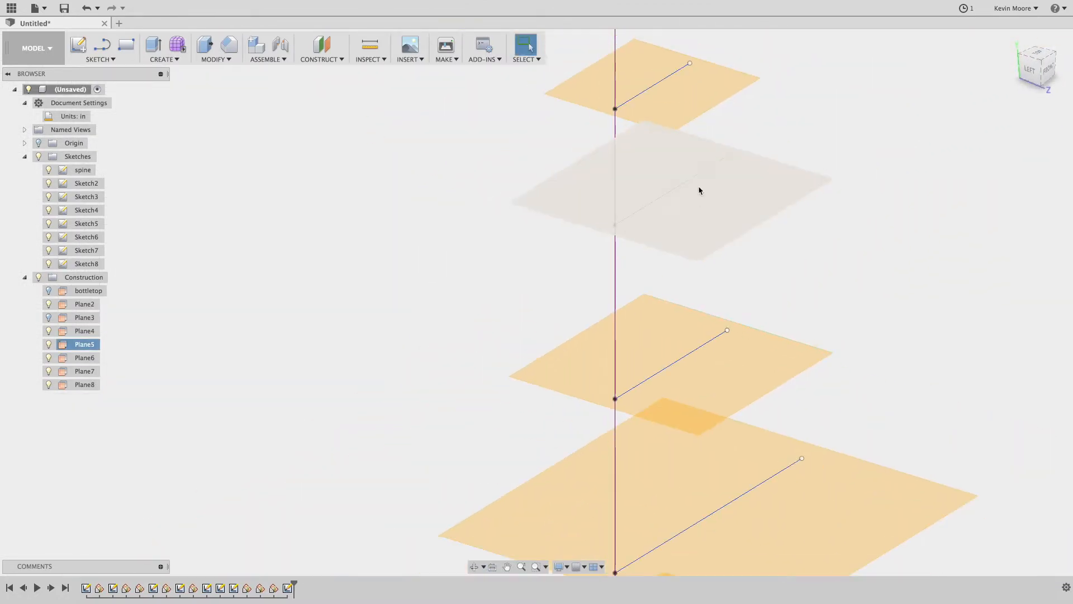
scroll(672, 138, "up", 5)
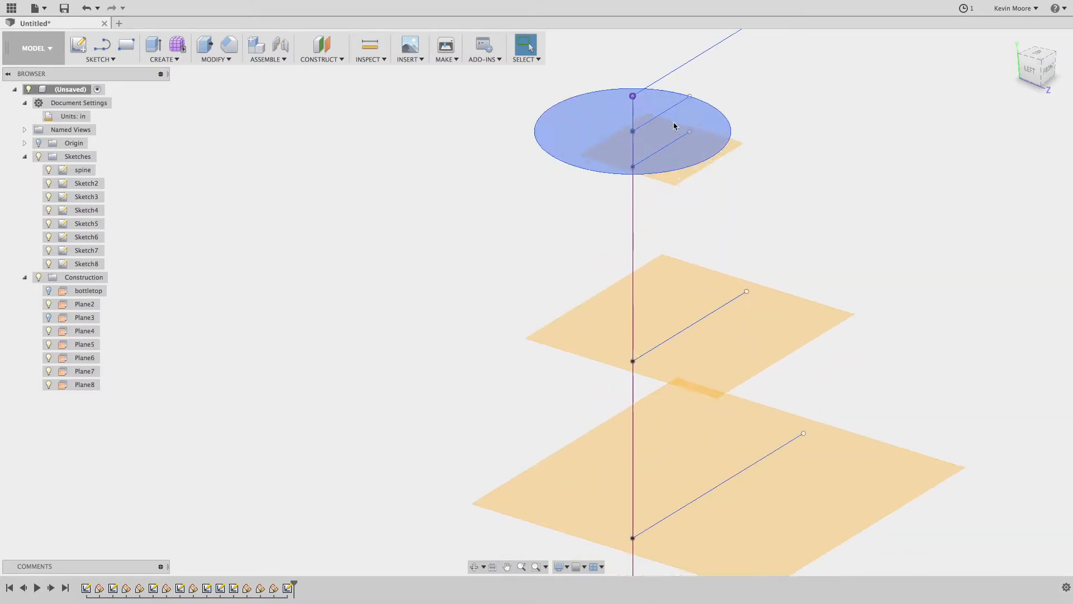
mouse_move(875, 252)
middle_mouse_down("shift")
mouse_move(858, 236)
mouse_move(858, 245)
middle_mouse_up("shift")
scroll(858, 245, "up", 3)
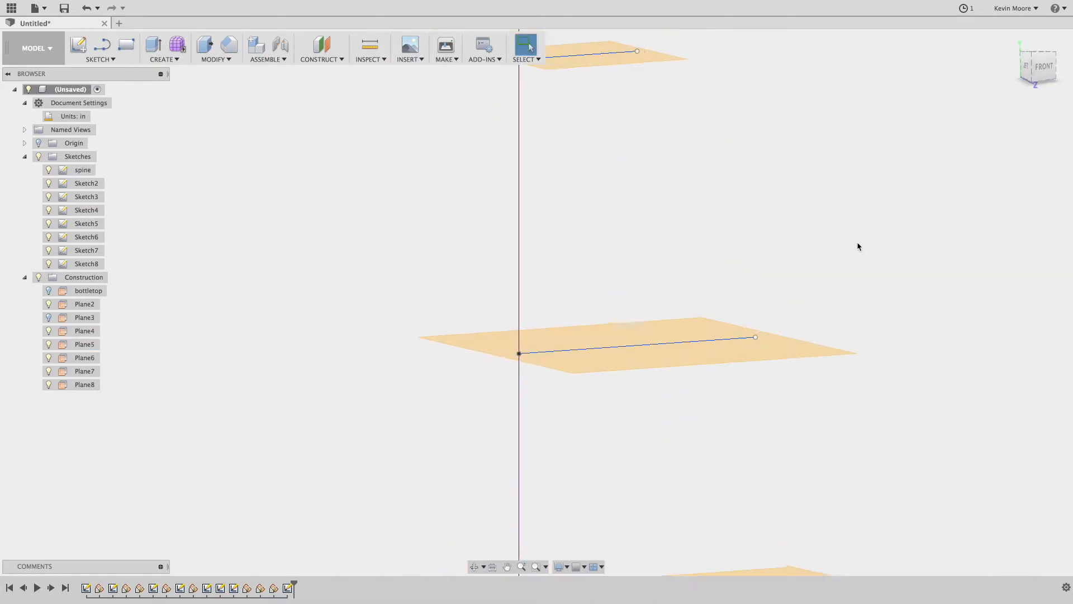
scroll(850, 249, "down", 6)
scroll(747, 141, "up", 3)
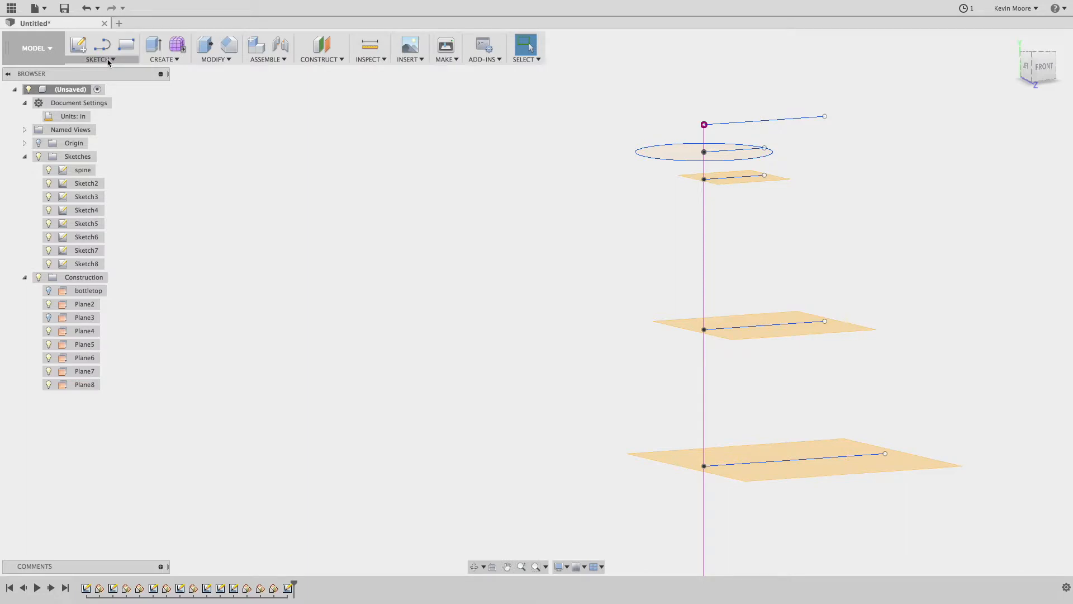
Step: Delete the spine sketch and Sketch2 through Sketch7 despite their references, keeping the circle sketch
left_click(74, 251)
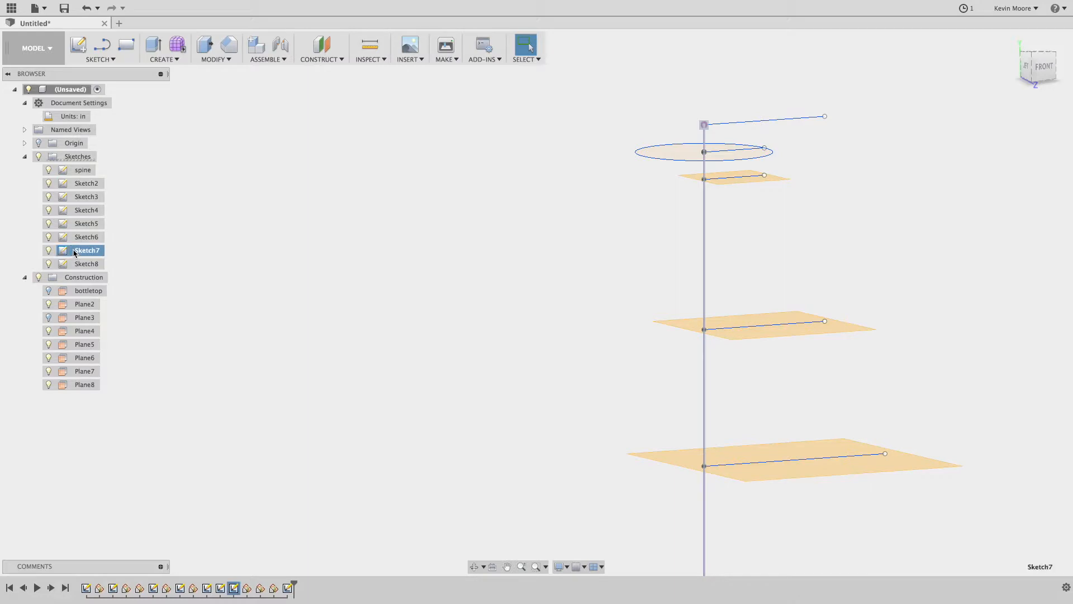
left_click(79, 171, "shift")
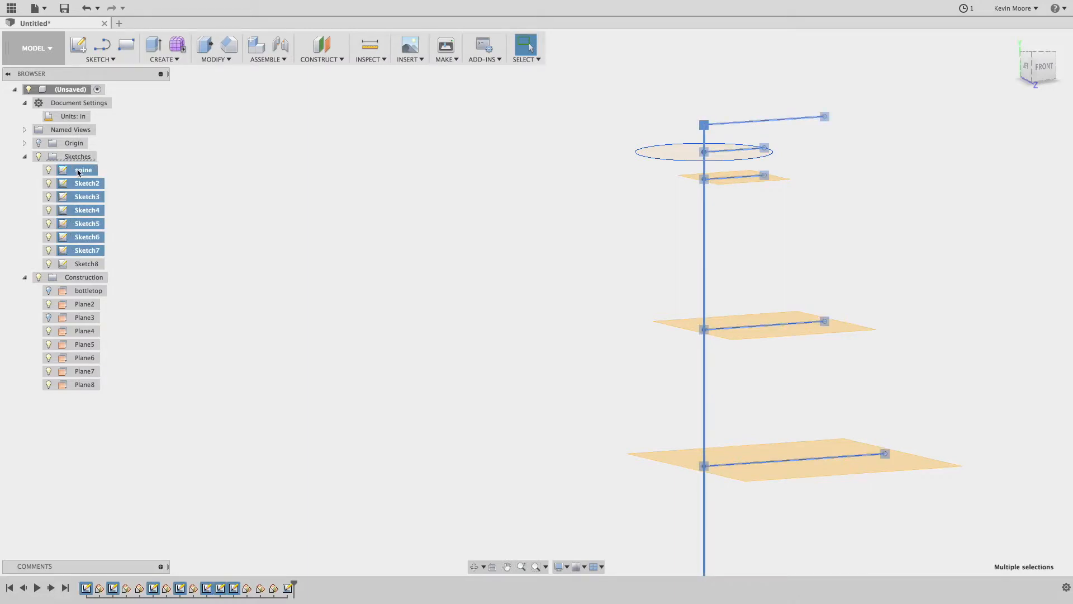
right_click(77, 174)
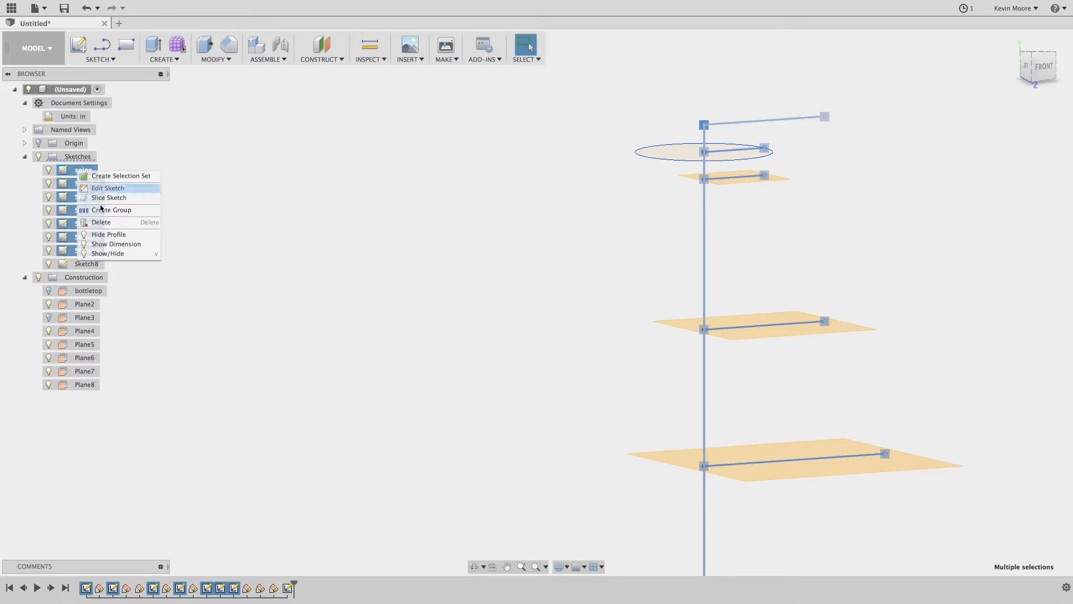
left_click(102, 222)
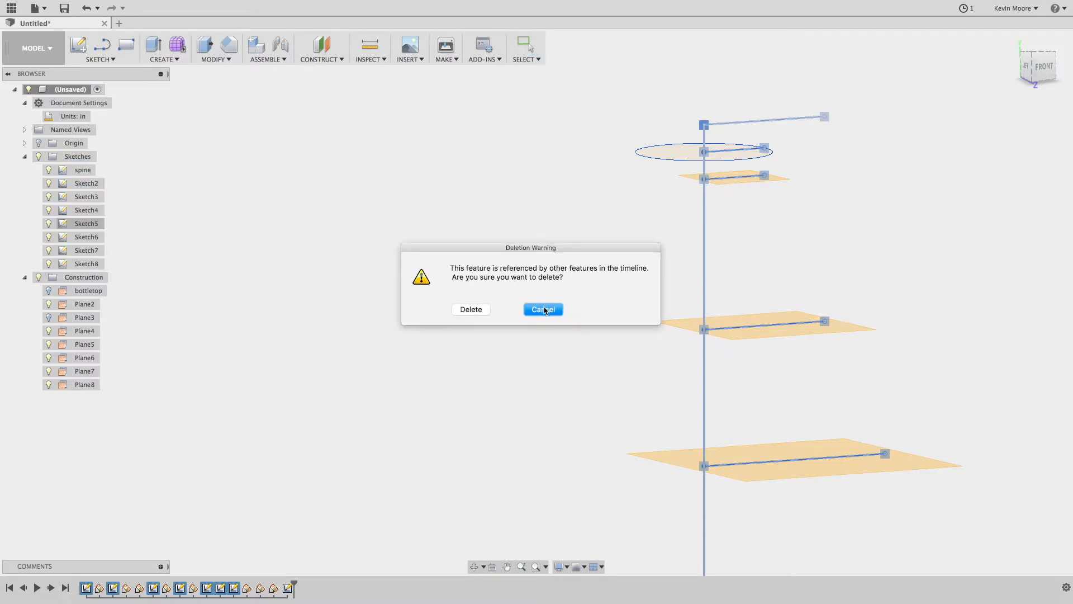
left_click(471, 313)
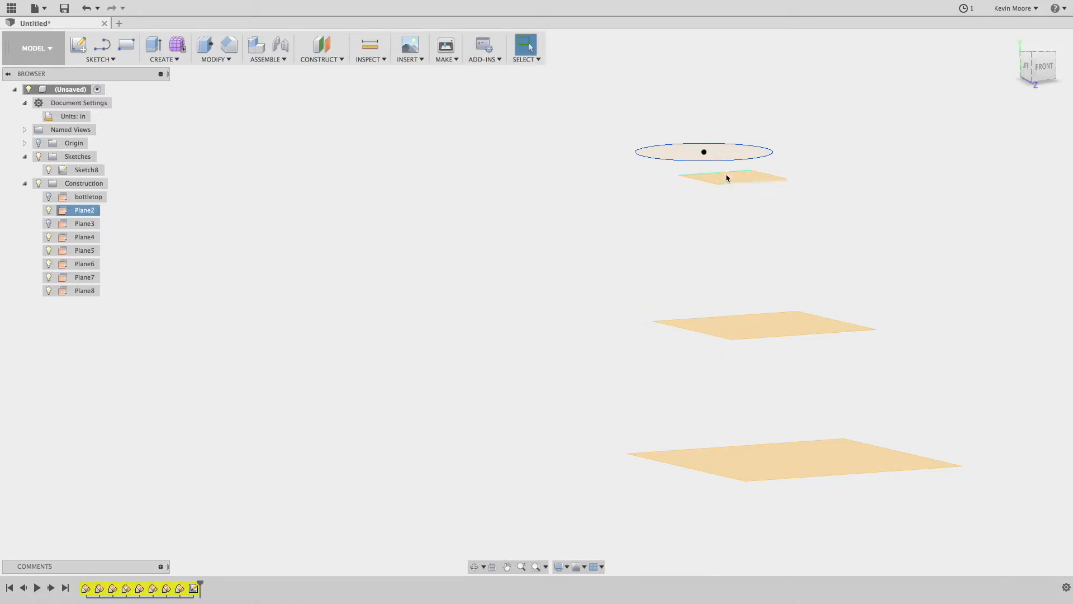
scroll(794, 263, "up", 2)
scroll(799, 291, "down", 10)
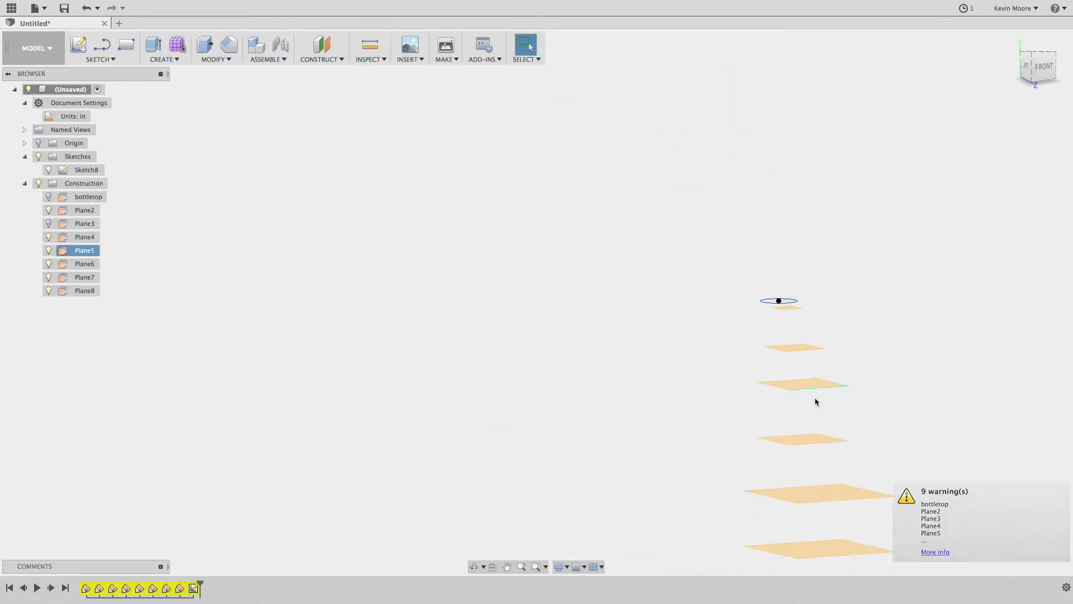
scroll(783, 316, "up", 5)
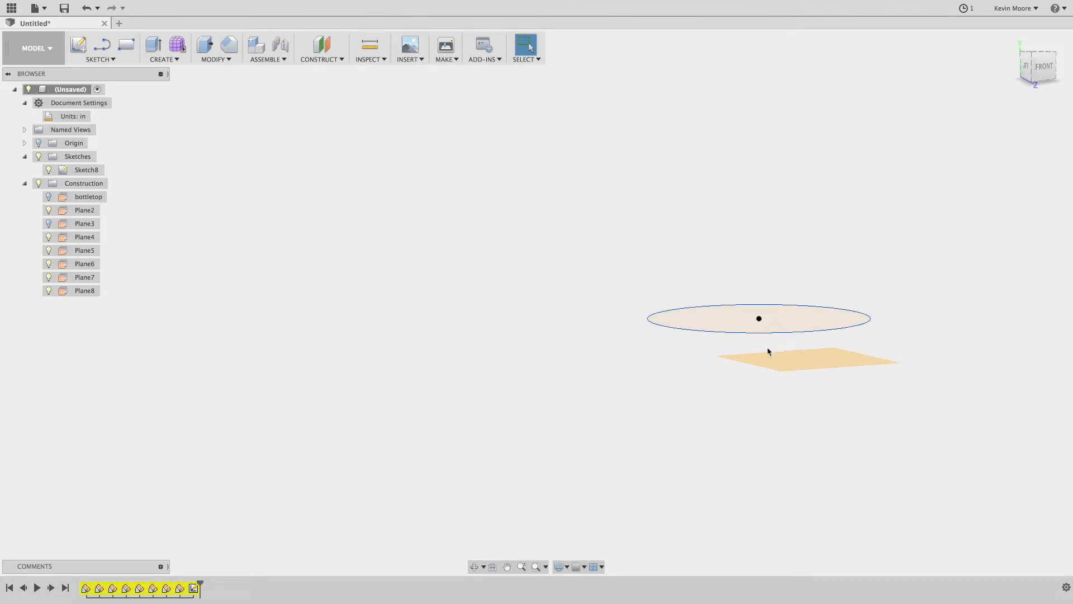
Step: Undo the deletion of the spine sketch and Sketch2 through Sketch7
key("super+z")
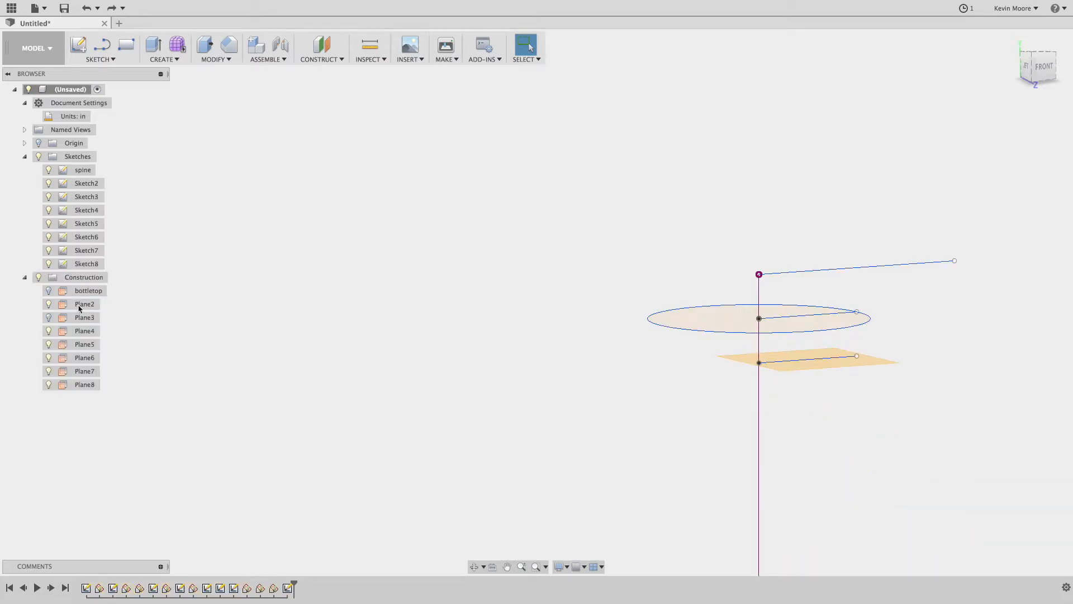
left_click(98, 184)
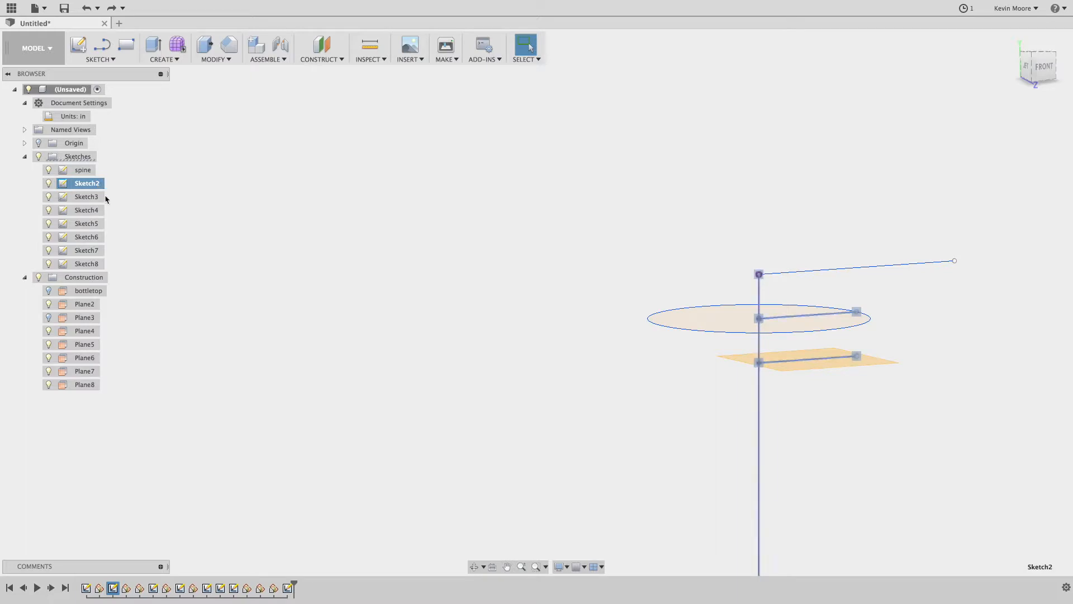
left_click(220, 266)
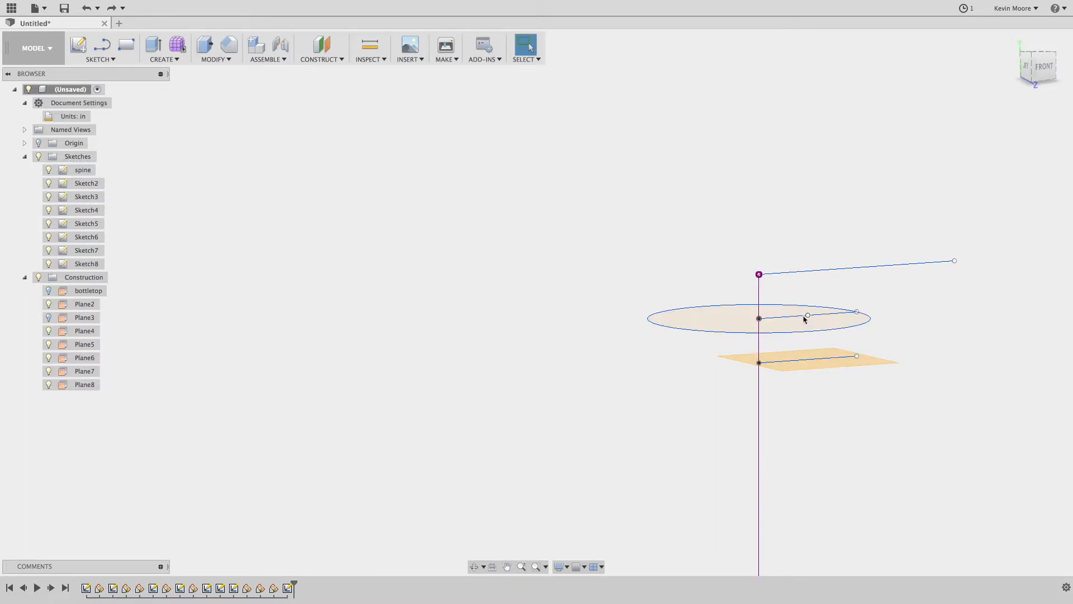
Step: Sketch a center-diameter circle about 1.3 in across on Plane2, centered on the spine, and finish the sketch
scroll(664, 339, "up", 3)
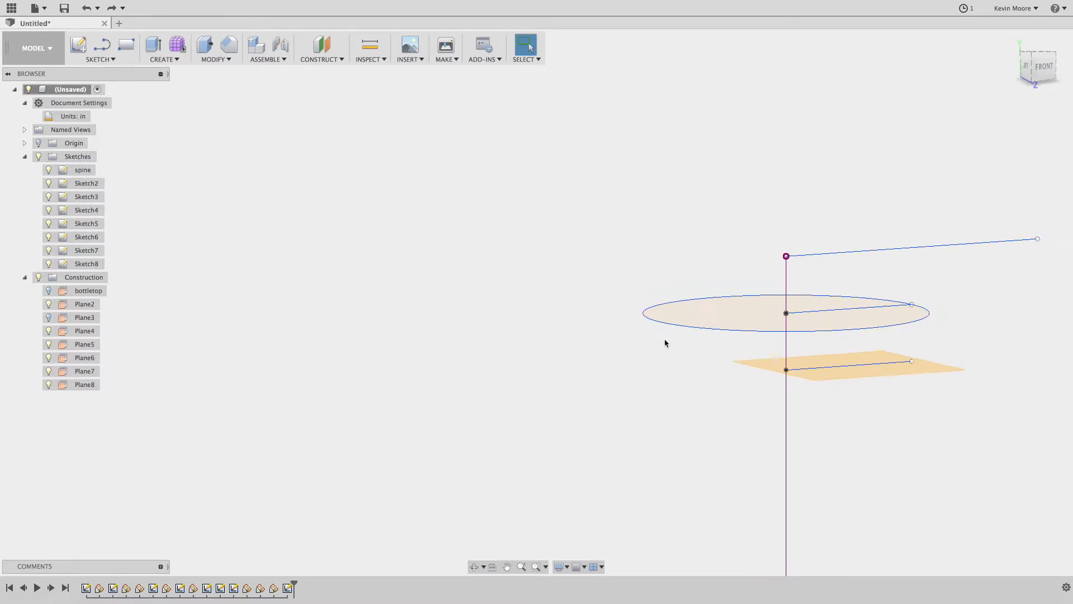
scroll(665, 340, "down", 6)
mouse_move(807, 408)
middle_mouse_down("shift")
mouse_move(739, 412)
mouse_move(762, 402)
mouse_move(762, 347)
middle_mouse_up("shift")
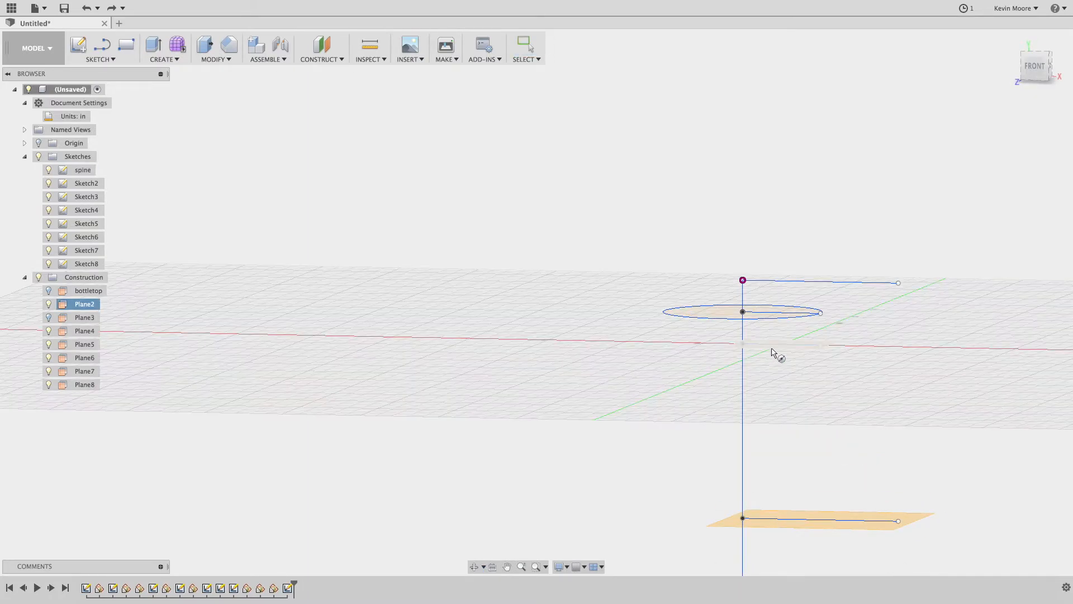
left_click(775, 352)
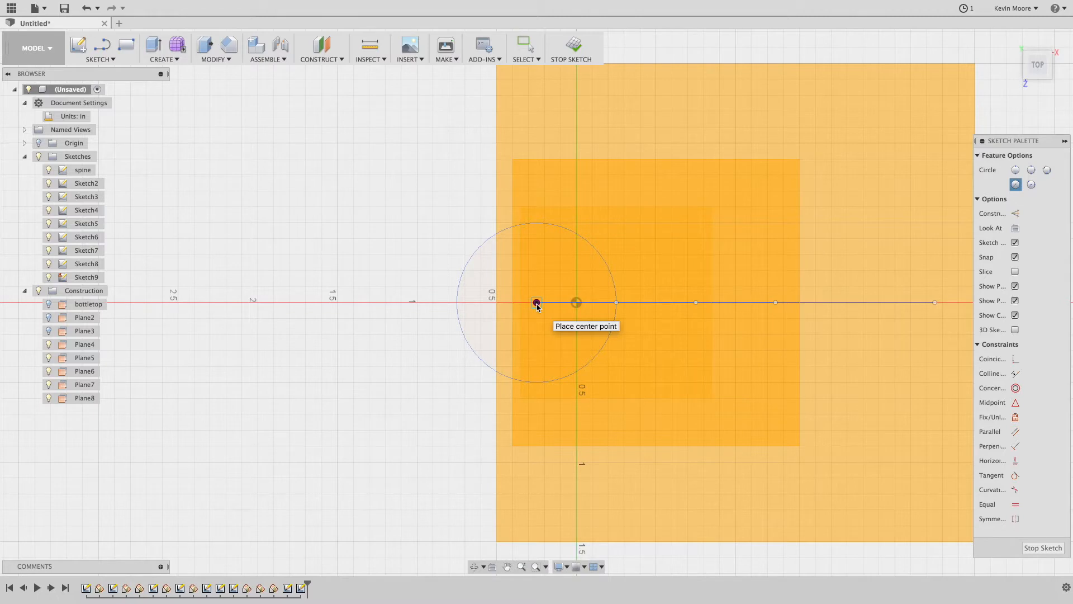
left_click(537, 303)
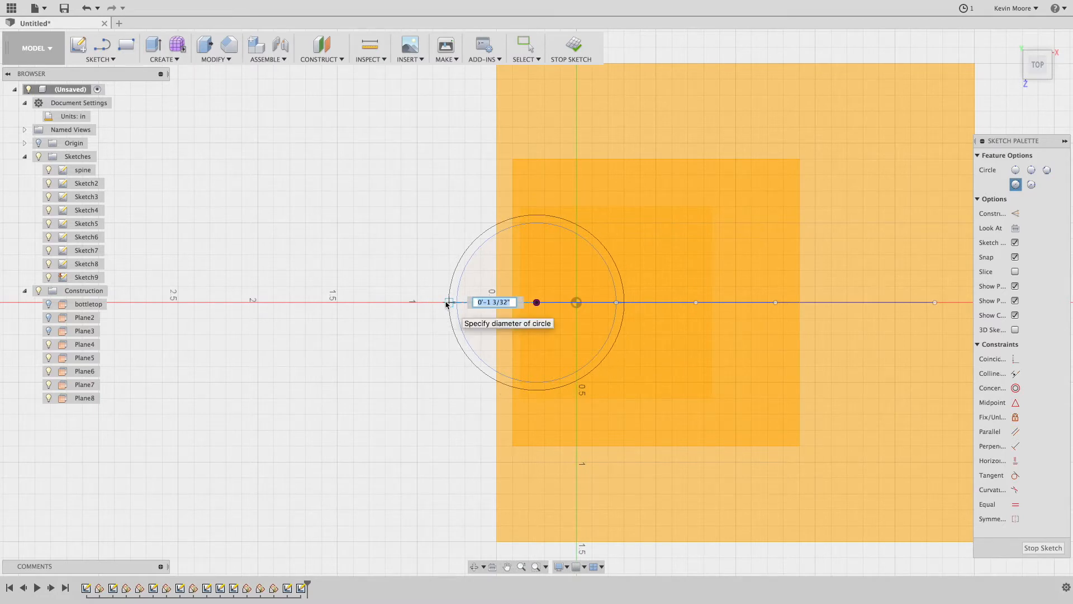
left_click(433, 302)
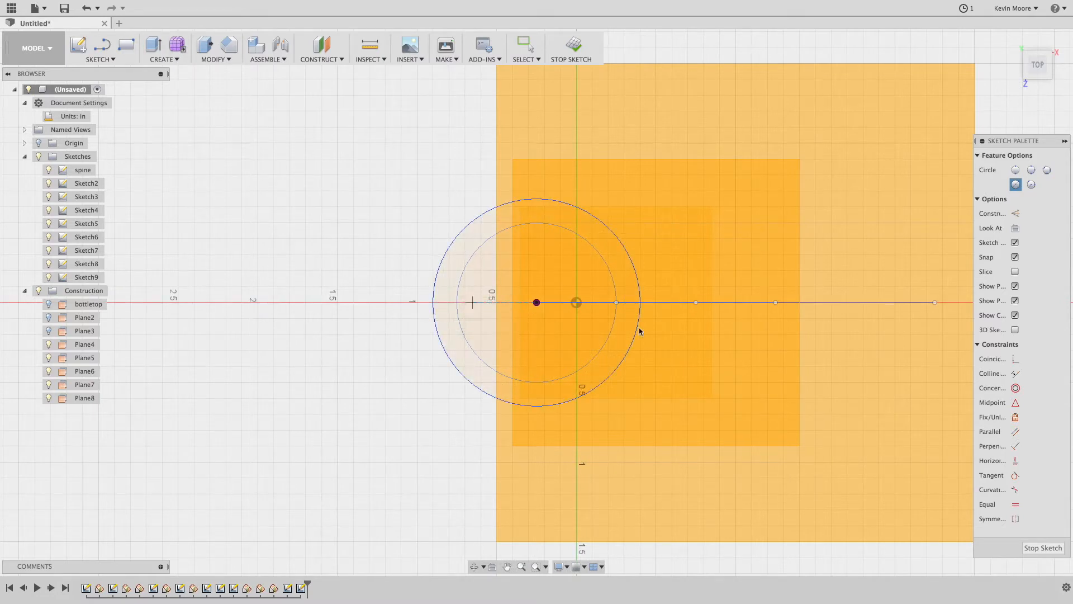
left_click(1028, 551)
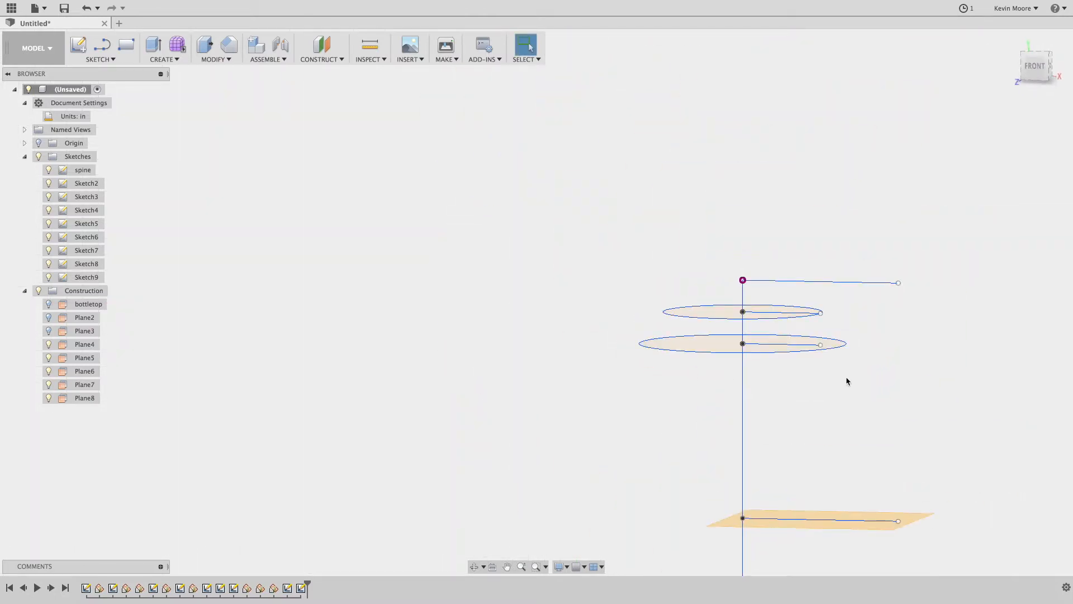
Step: Sketch a center-diameter circle about 1 3/32 in across on Plane4, centered on the spine, and finish the sketch
middle_click_drag(758, 440, 783, 448, "shift")
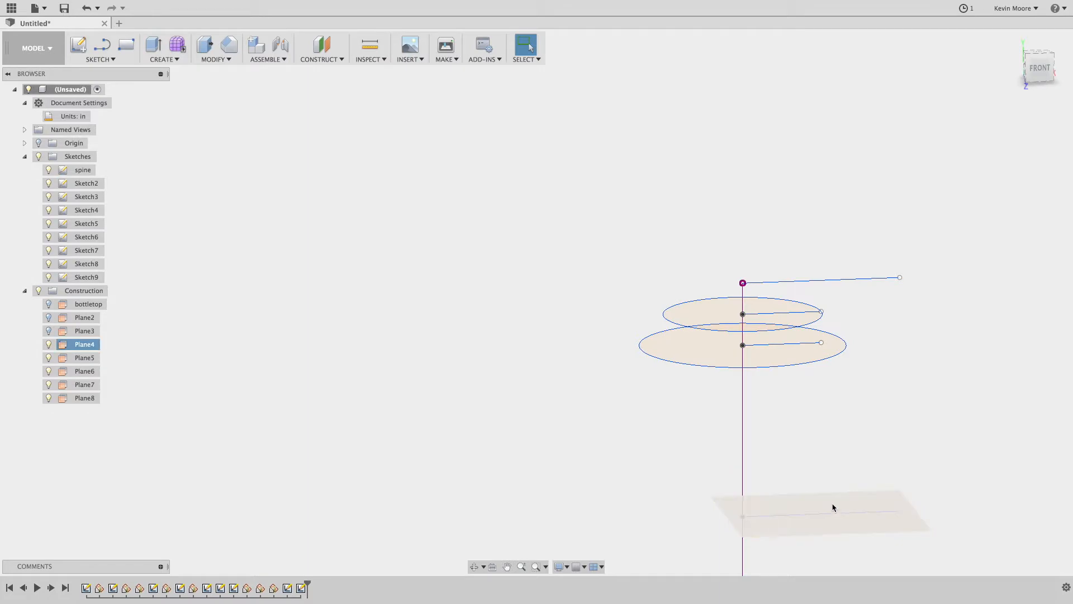
key("c")
scroll(808, 482, "up", 5)
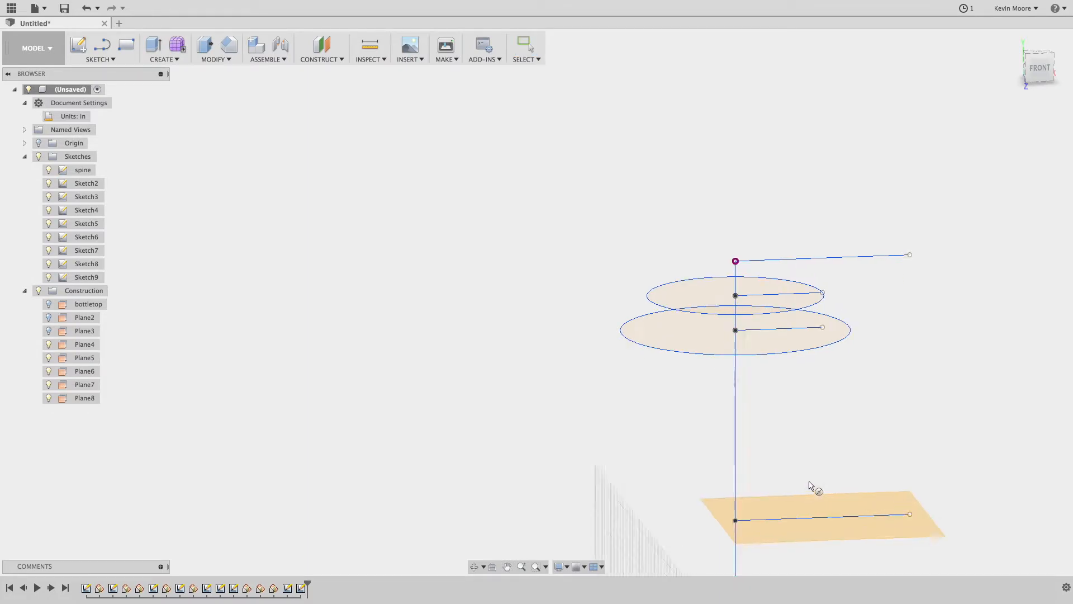
scroll(809, 482, "down", 5)
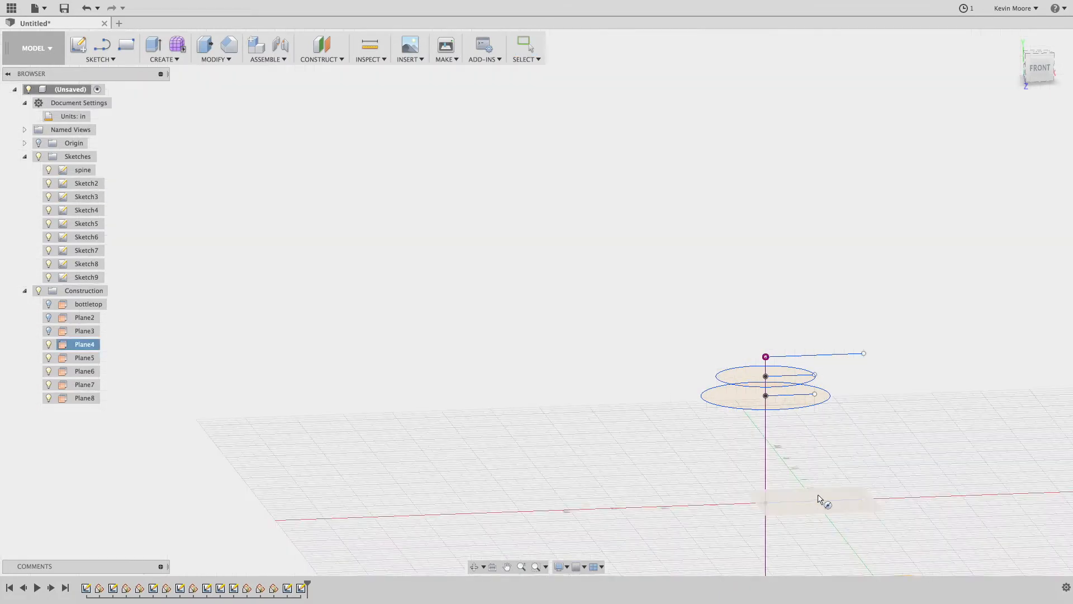
left_click(791, 498)
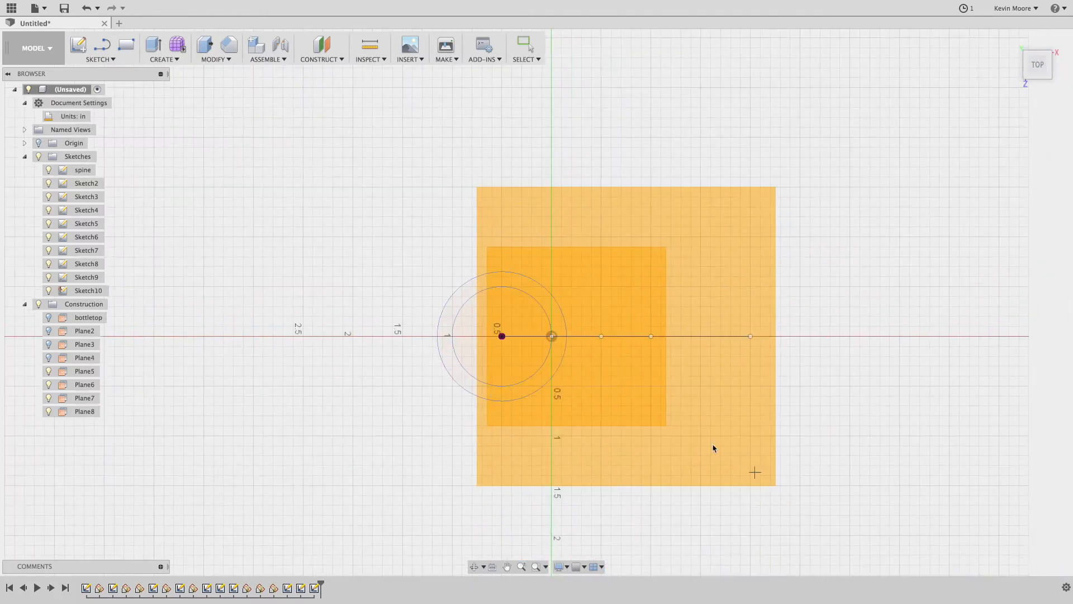
left_click(490, 339)
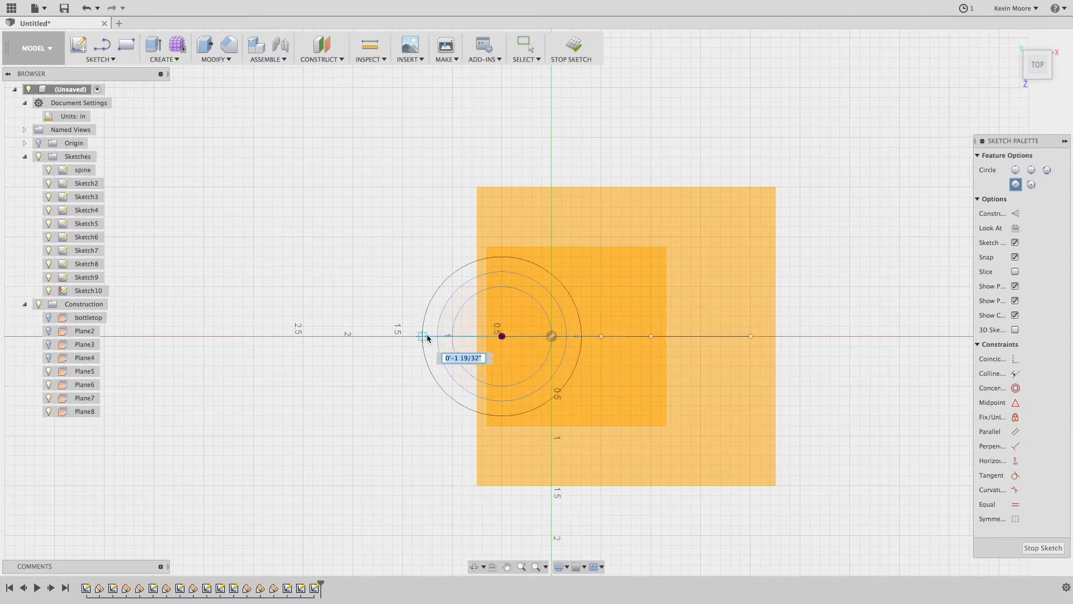
scroll(447, 338, "down", 3)
scroll(448, 338, "up", 8)
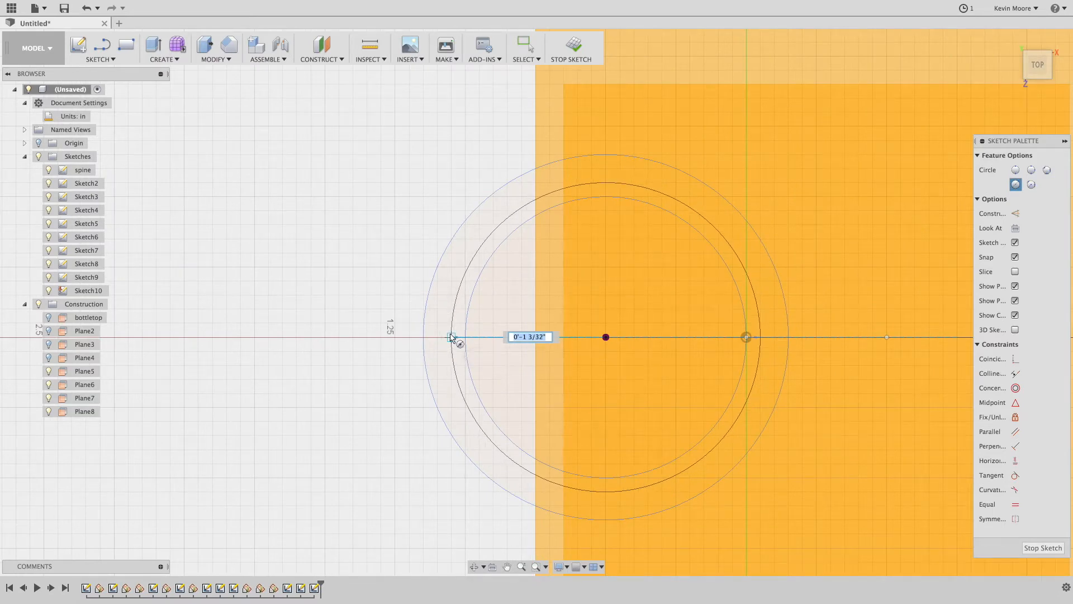
left_click(451, 337)
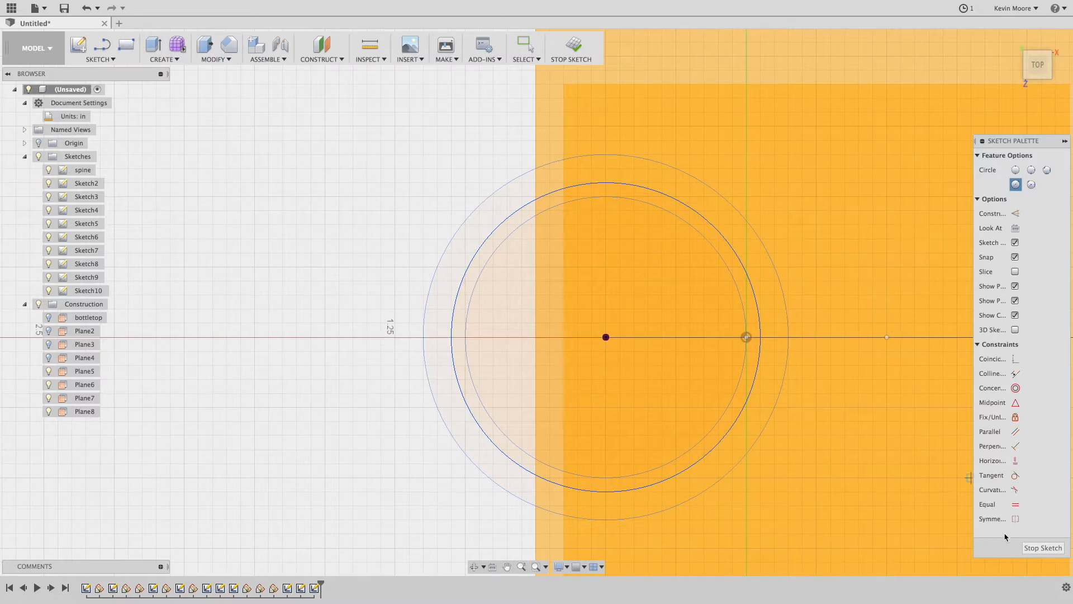
left_click(1043, 548)
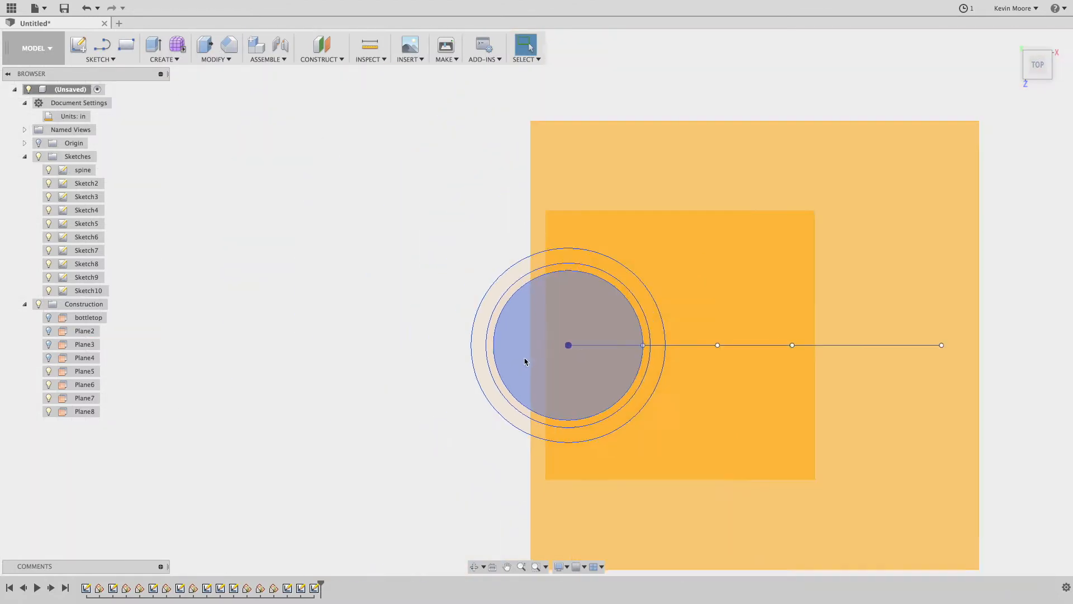
Step: Examine the circle profiles and the remaining construction planes along the spine from an angle and from the front
middle_click_drag(501, 434, 580, 367, "shift")
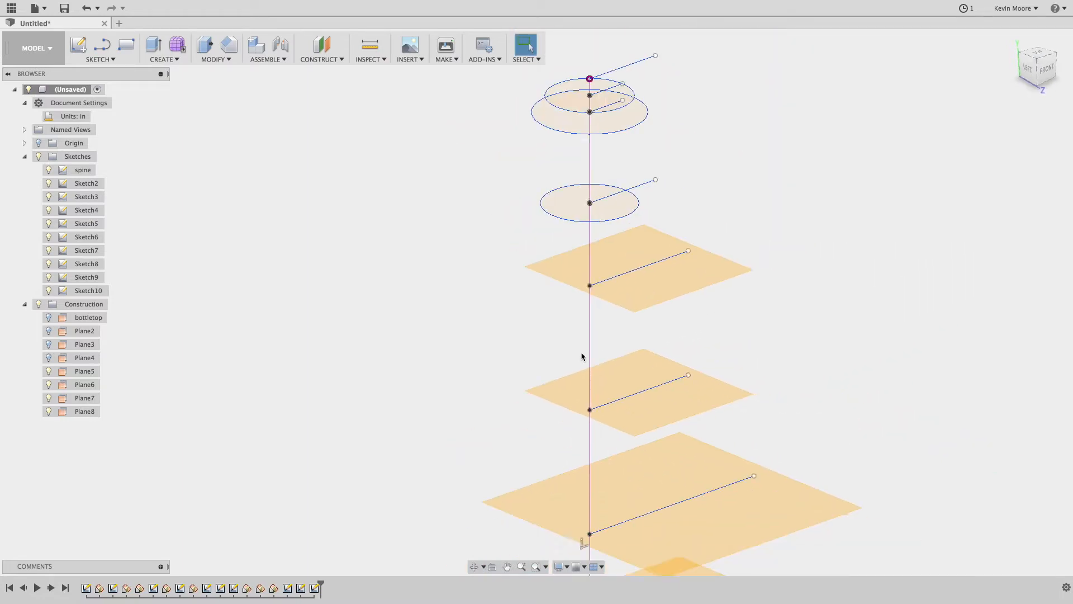
scroll(580, 360, "down", 3)
scroll(576, 335, "up", 5)
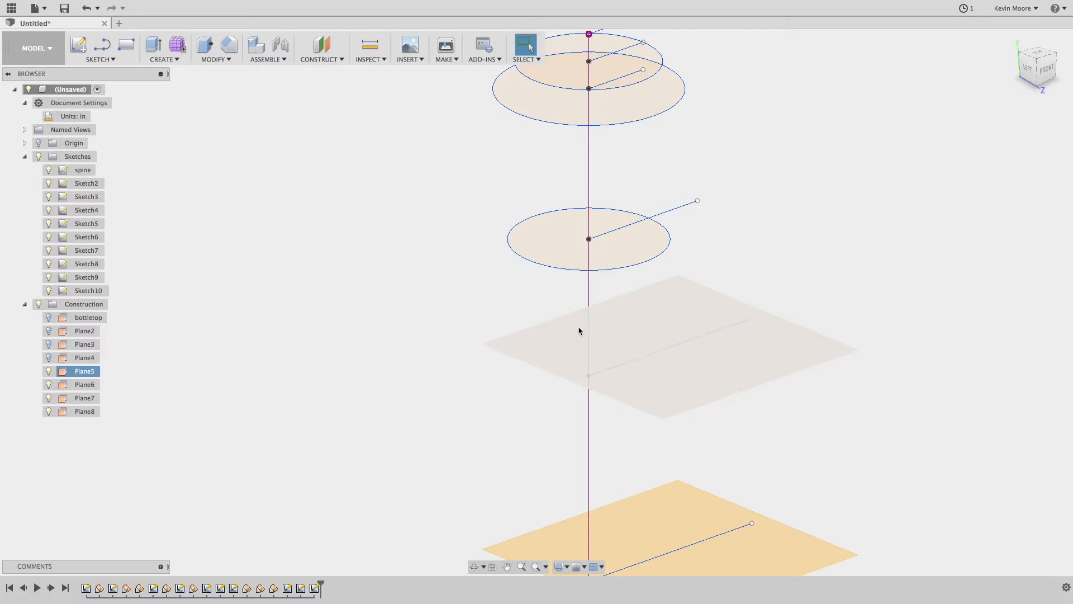
scroll(580, 331, "down", 4)
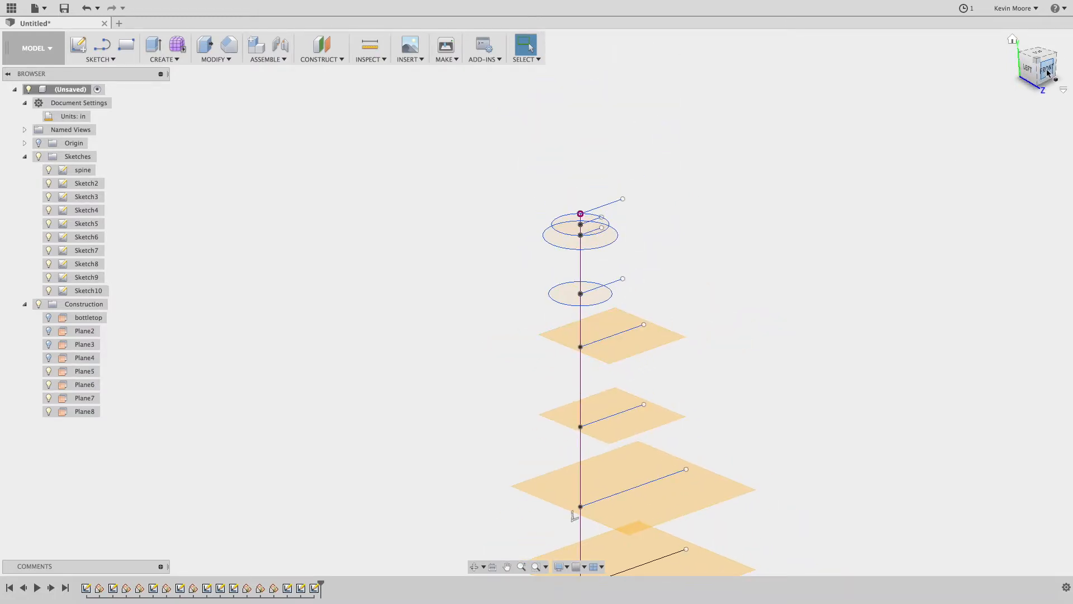
left_click(1047, 73)
scroll(735, 343, "up", 1)
scroll(737, 346, "down", 3)
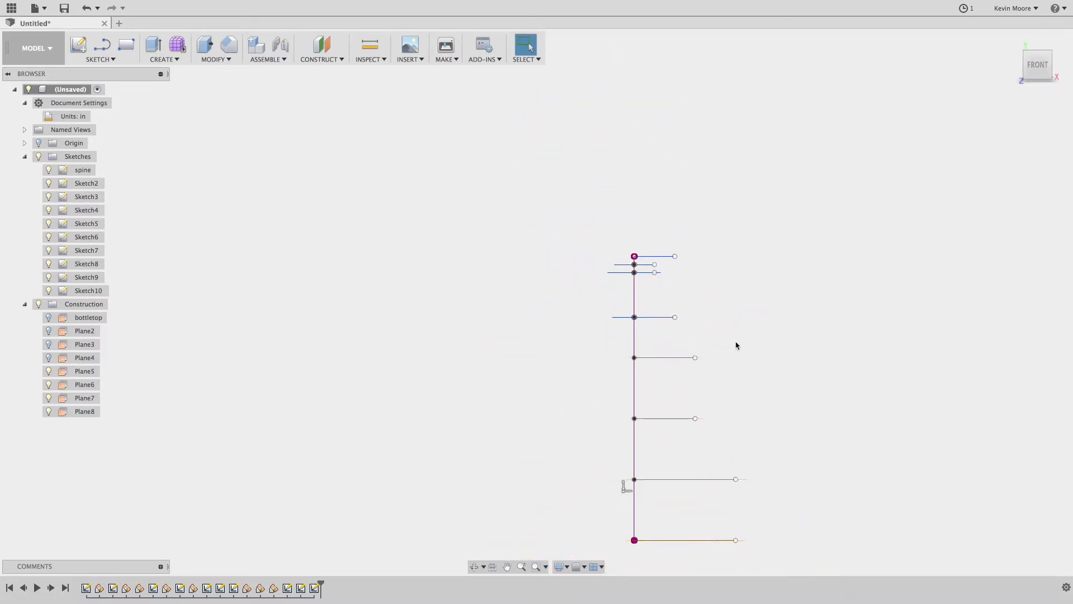
scroll(736, 346, "down", 2)
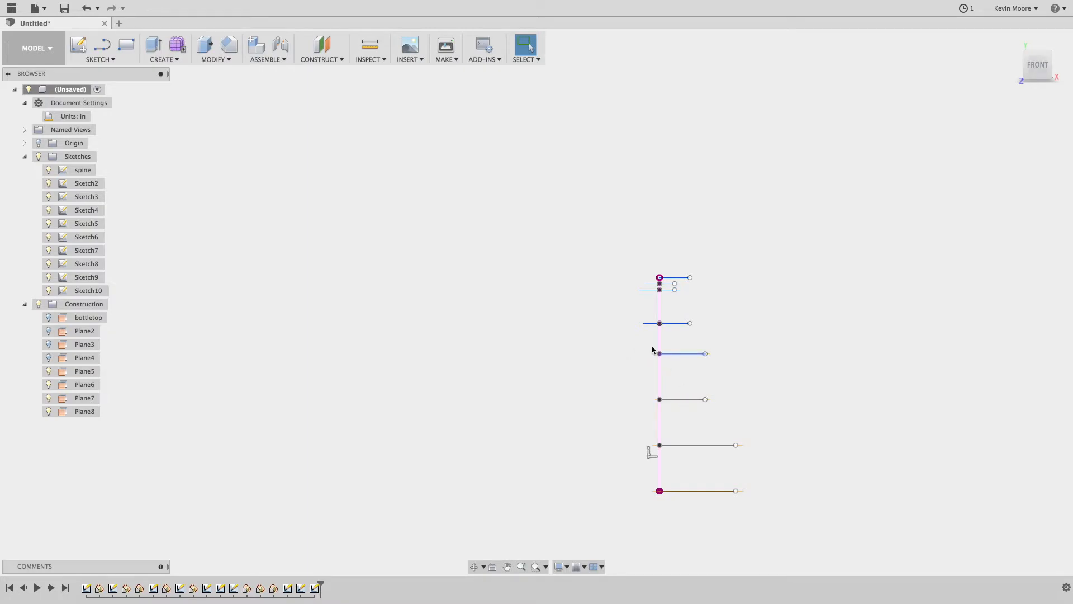
middle_click_drag(557, 322, 430, 286, "shift")
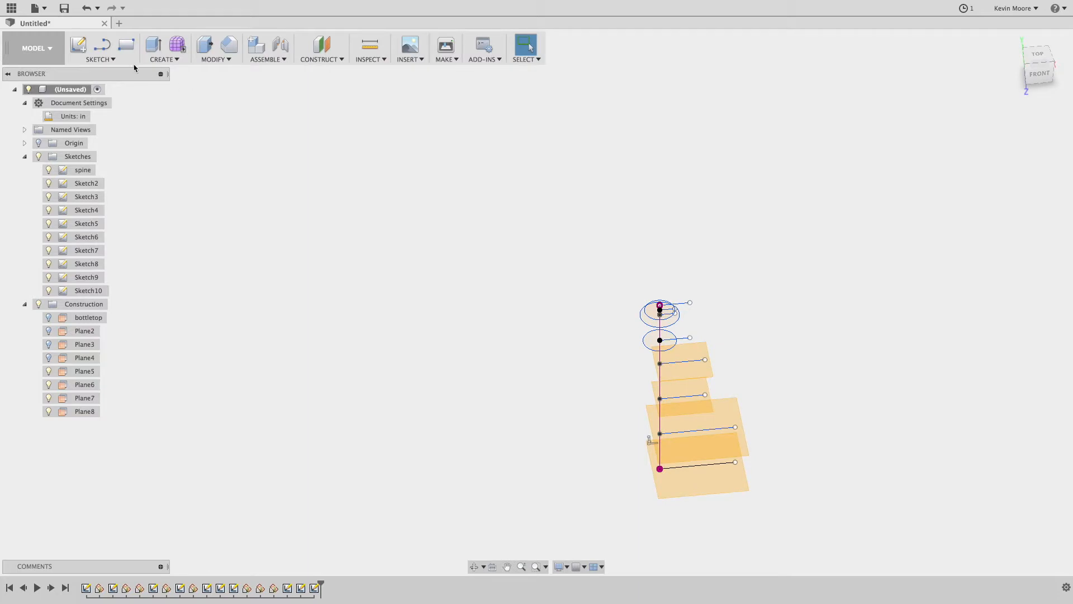
Step: Sketch a center rectangle about 2.9 in by 1.2 in on Plane5, centered on the spine, and finish the sketch
left_click(107, 58)
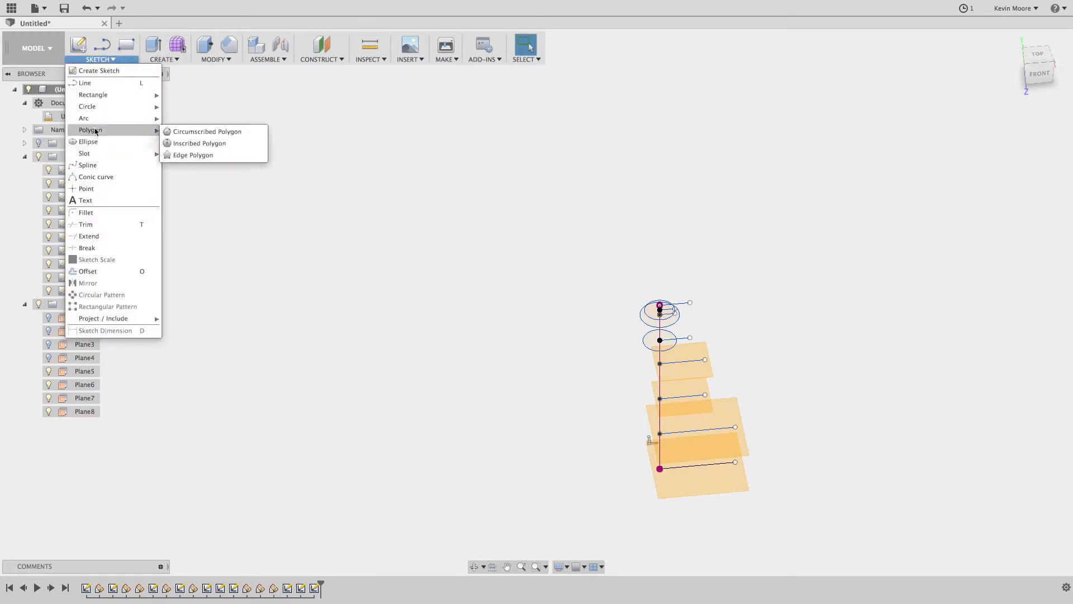
mouse_move(115, 96)
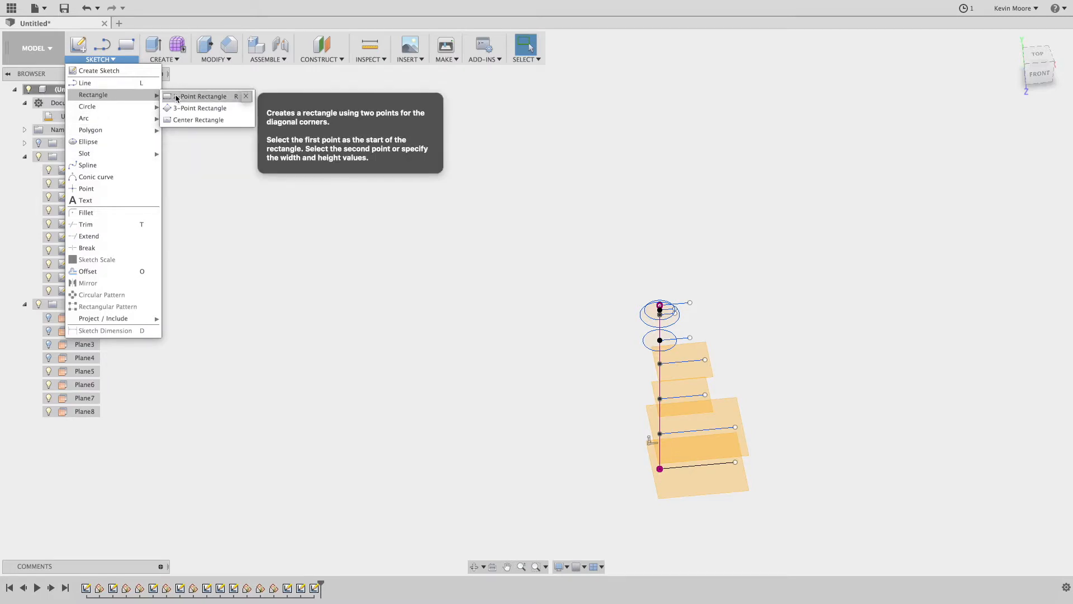
left_click(194, 120)
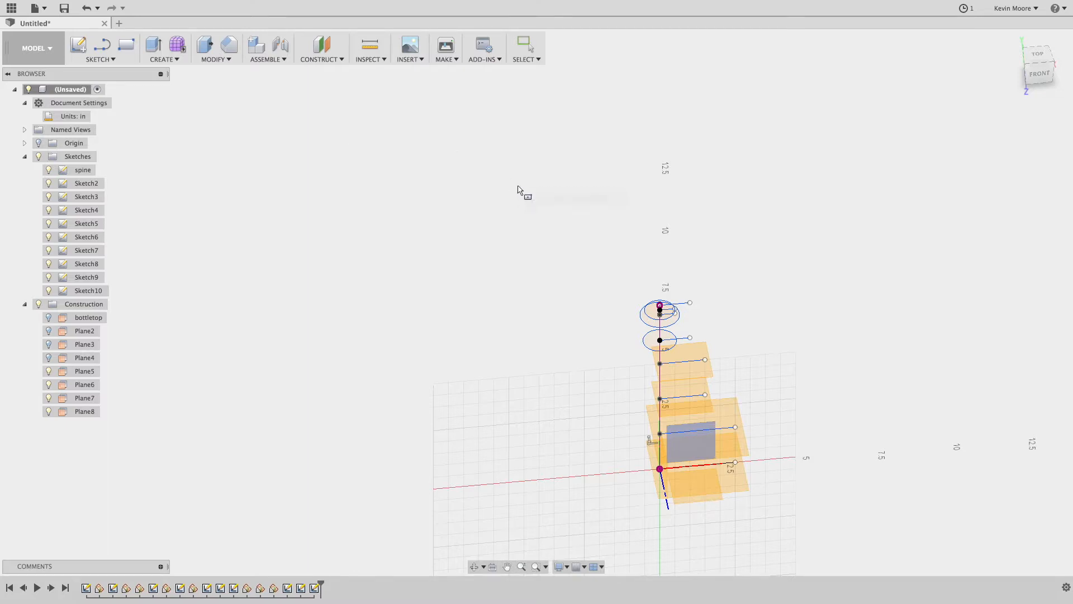
left_click(683, 372)
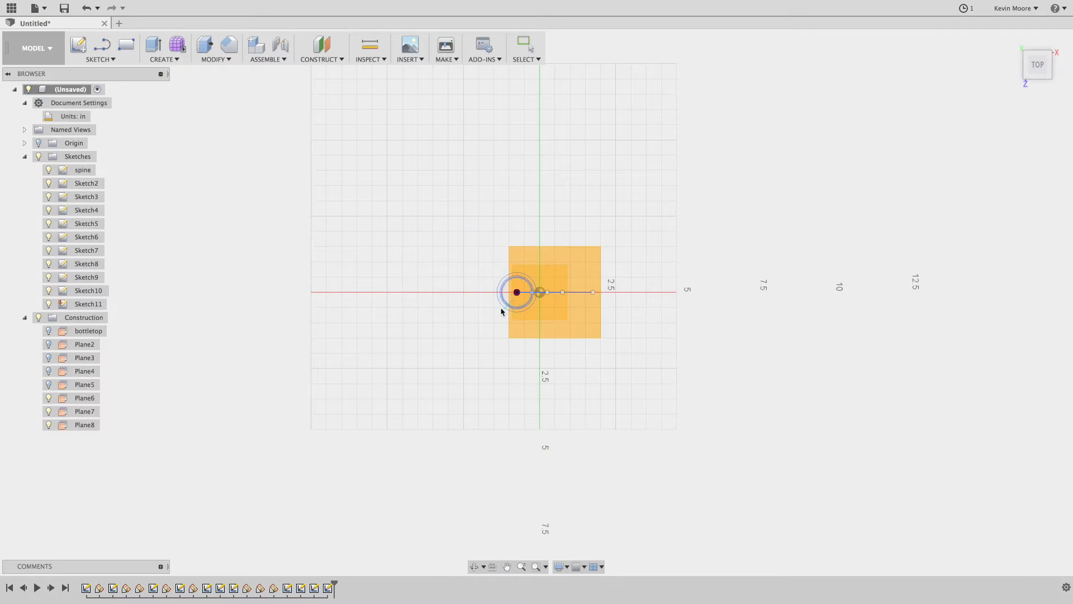
mouse_move(505, 353)
middle_mouse_down("shift")
mouse_move(549, 257)
mouse_move(491, 288)
middle_mouse_up("shift")
scroll(512, 263, "up", 3)
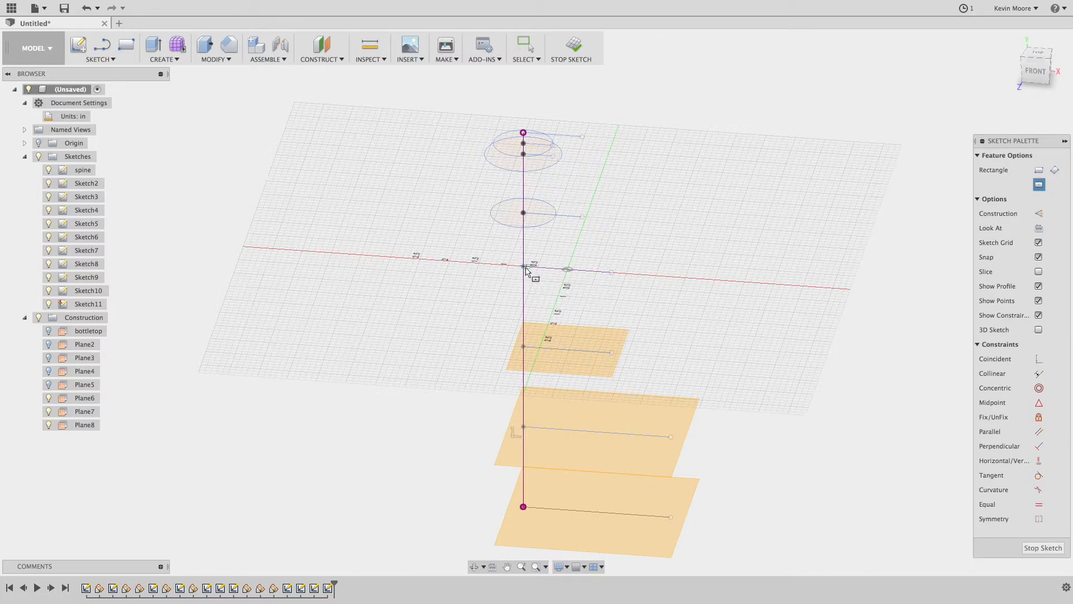
left_click(1036, 55)
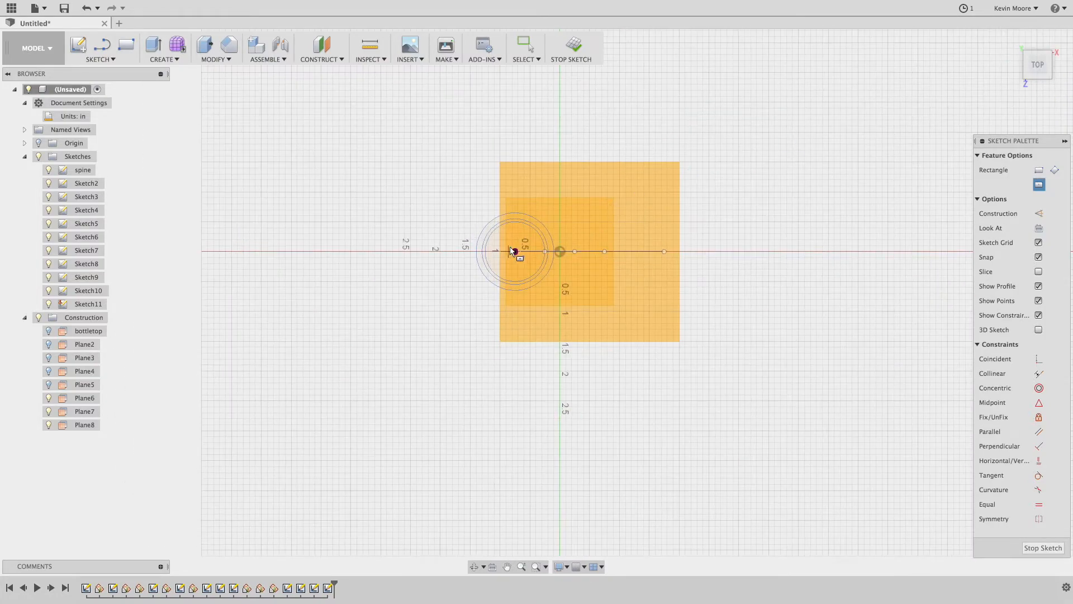
left_click(515, 252)
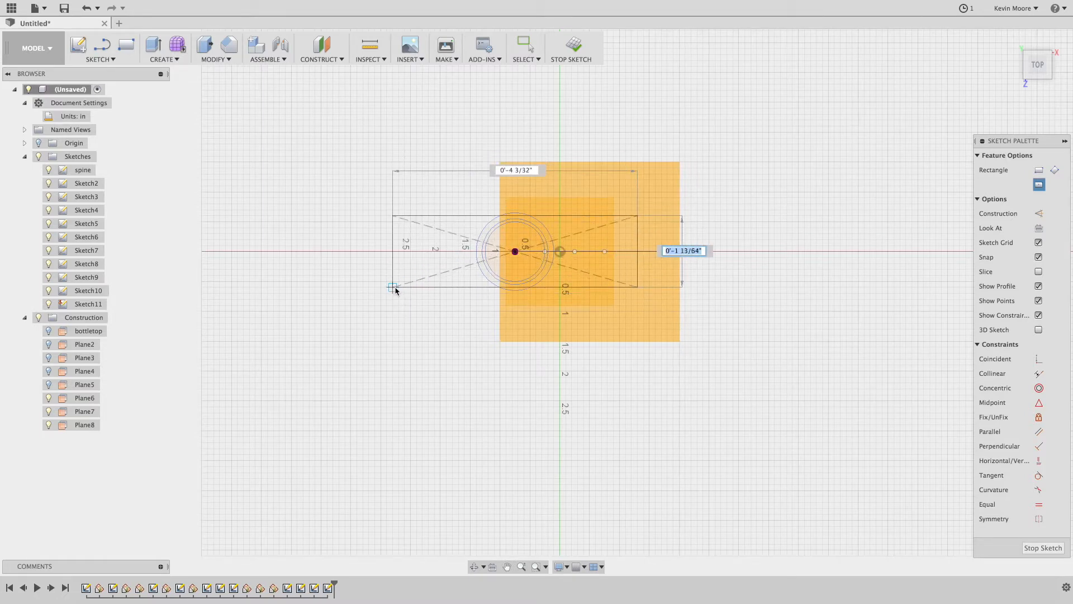
left_click(432, 290)
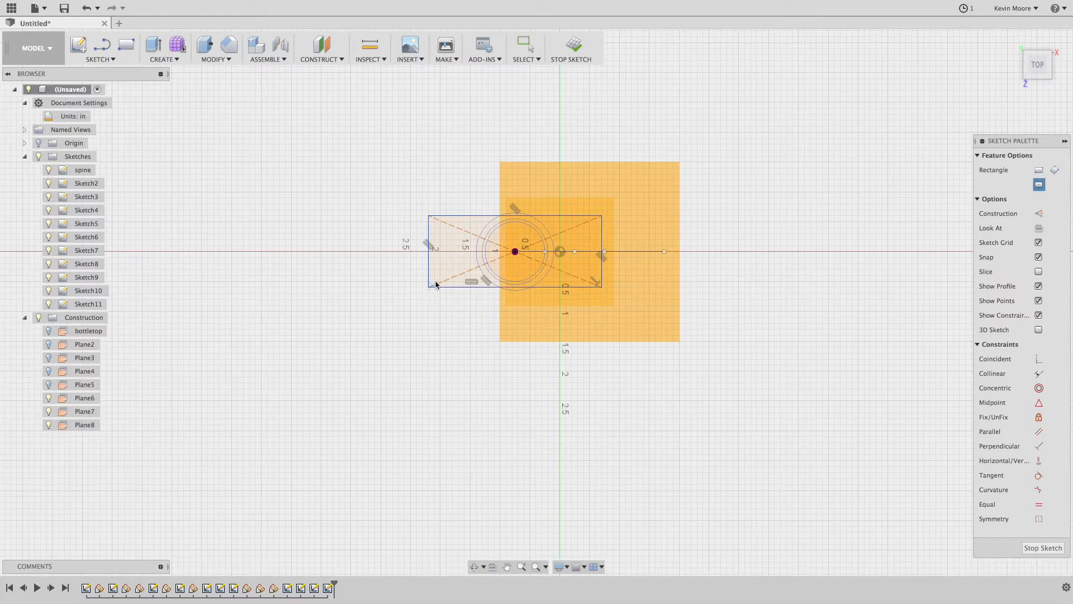
left_click(1032, 545)
Step: Sketch a center rectangle about 3.7 in by 1.6 in on Plane8, centered on the spine, and finish the sketch
mouse_move(750, 374)
middle_mouse_down("shift")
mouse_move(779, 300)
mouse_move(745, 311)
mouse_move(754, 314)
middle_mouse_up("shift")
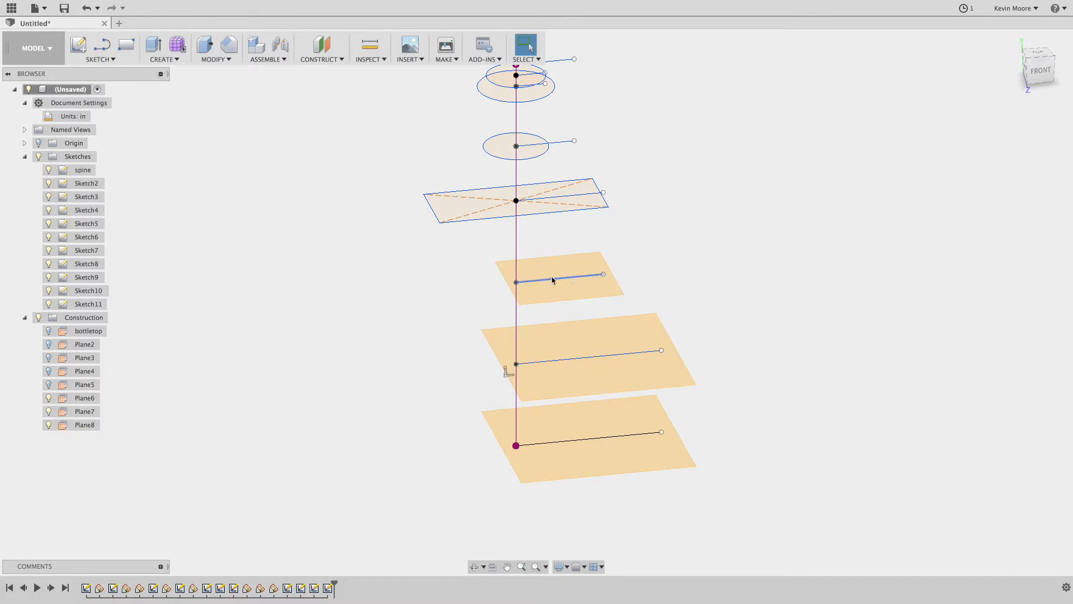
key("r")
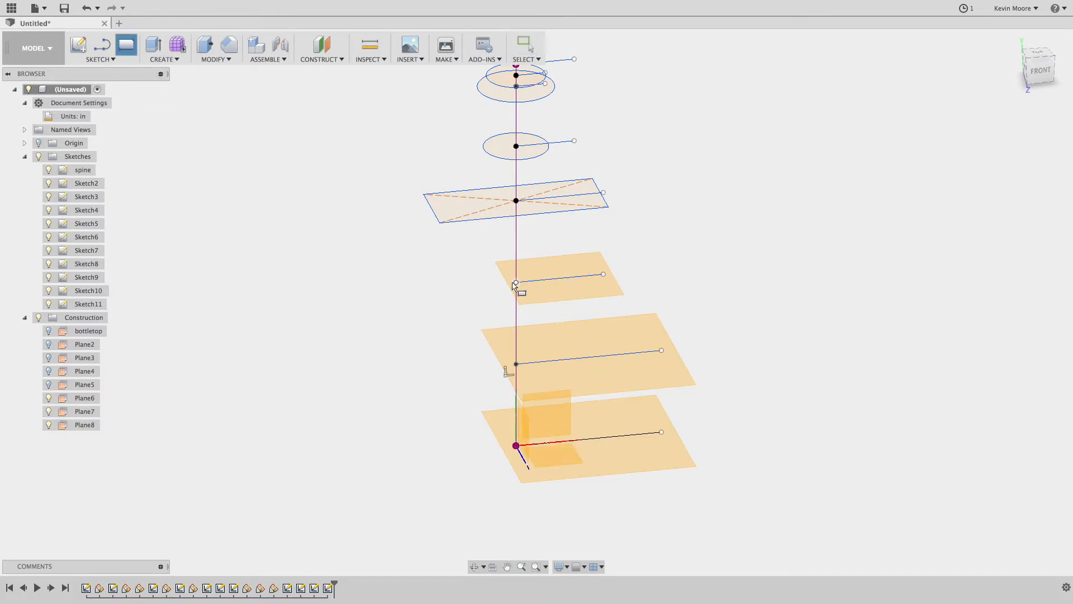
left_click(576, 296)
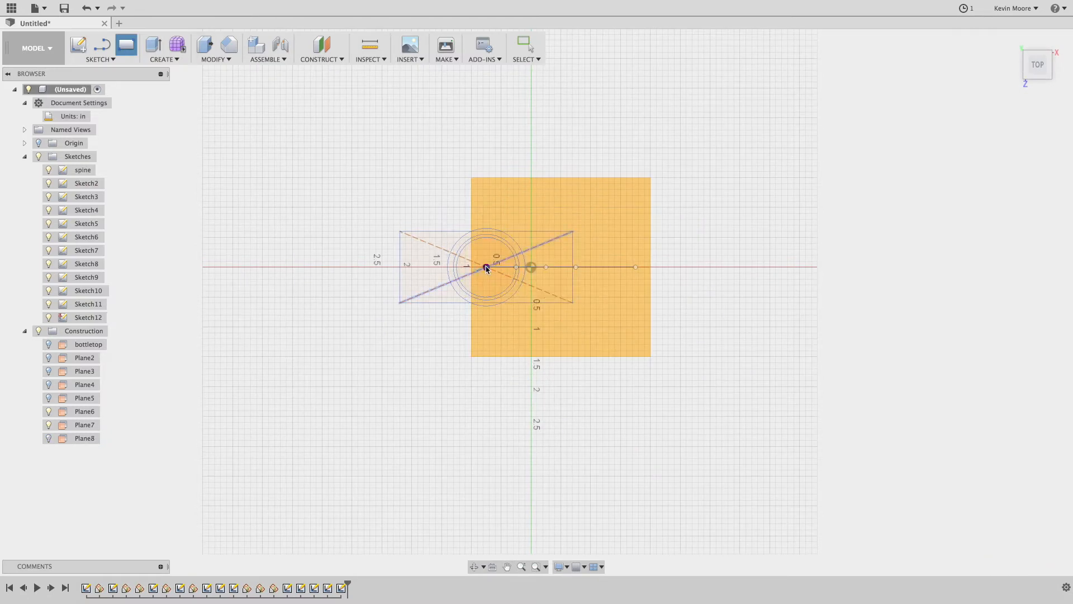
left_click(486, 267)
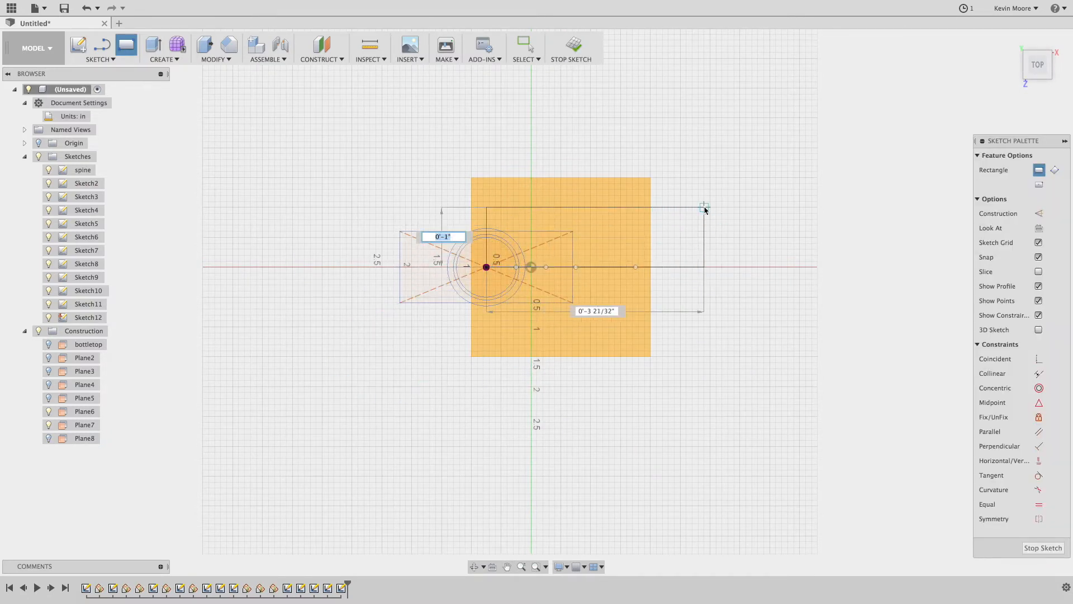
key("Escape")
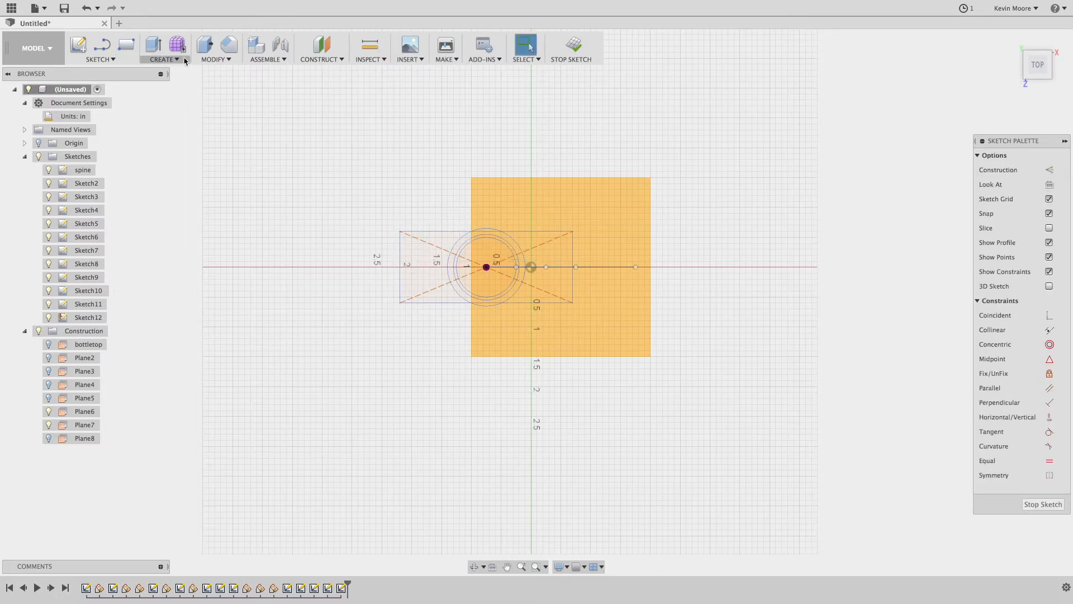
left_click(100, 59)
mouse_move(109, 99)
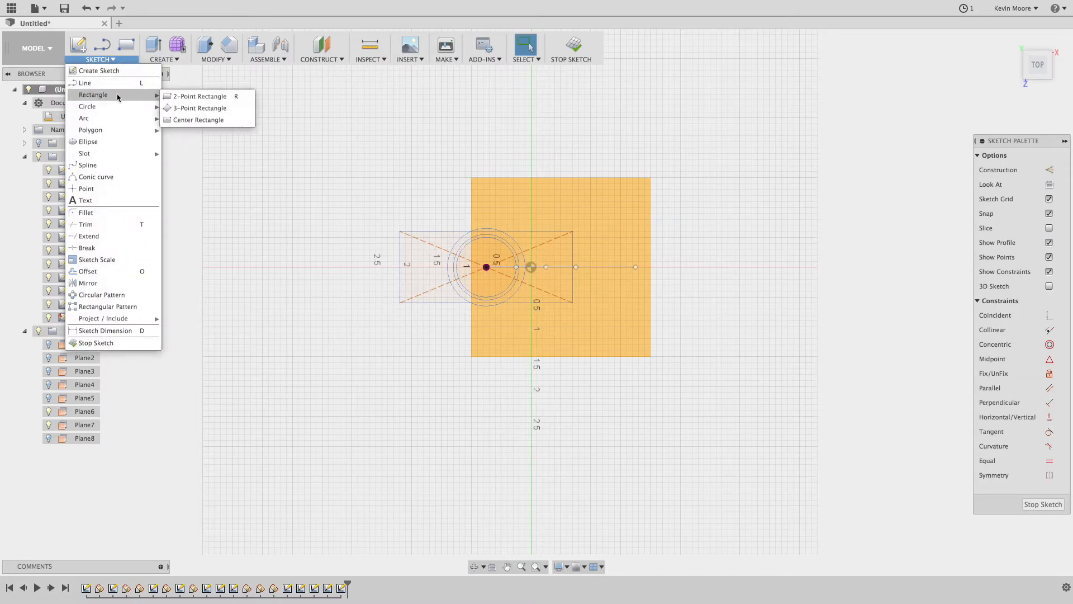
left_click(184, 121)
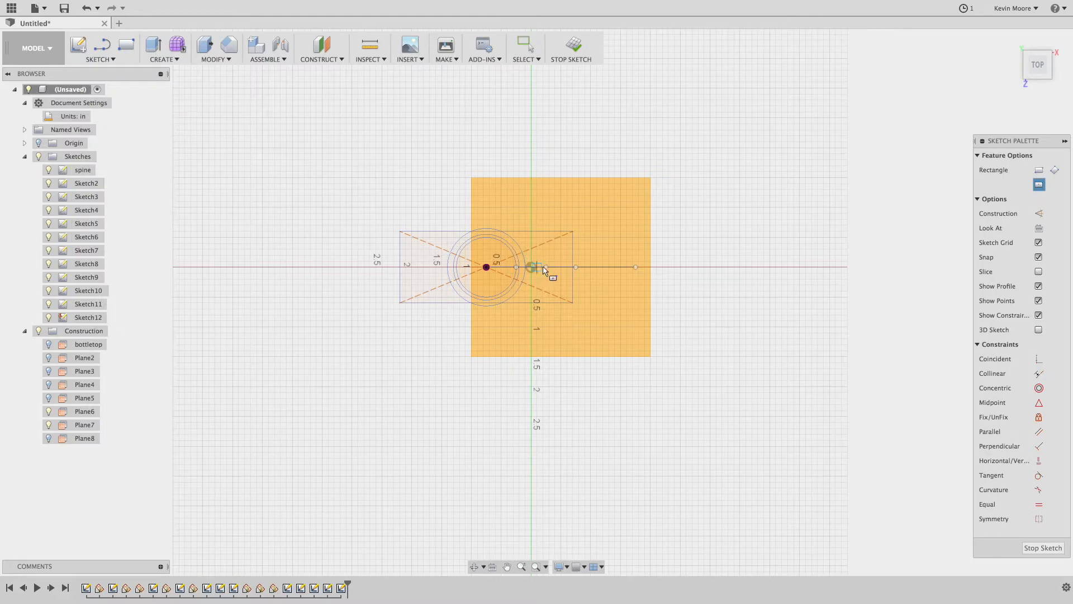
left_click(487, 267)
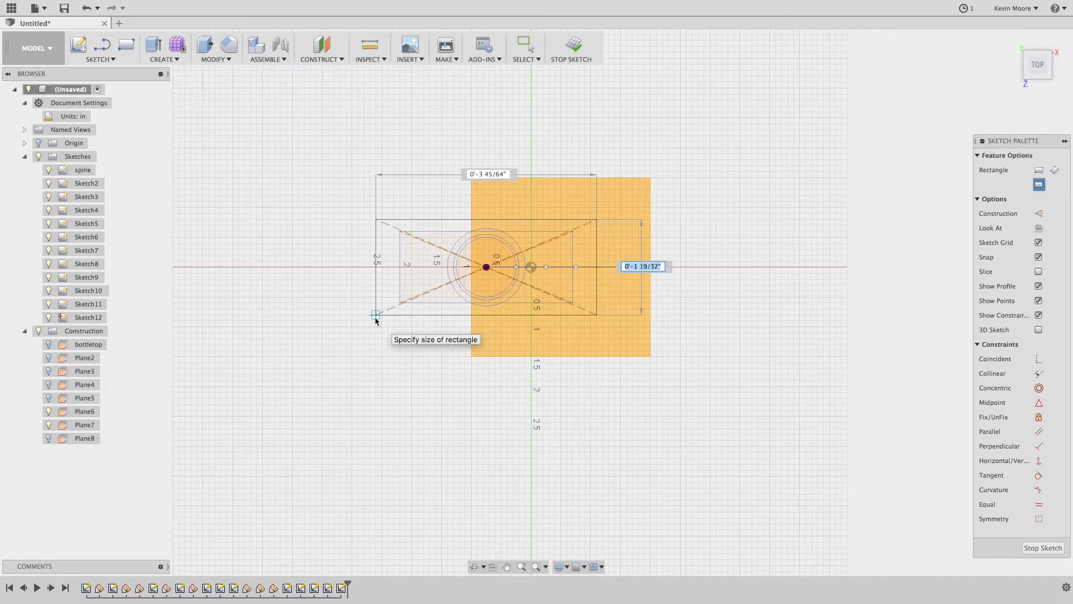
left_click(376, 315)
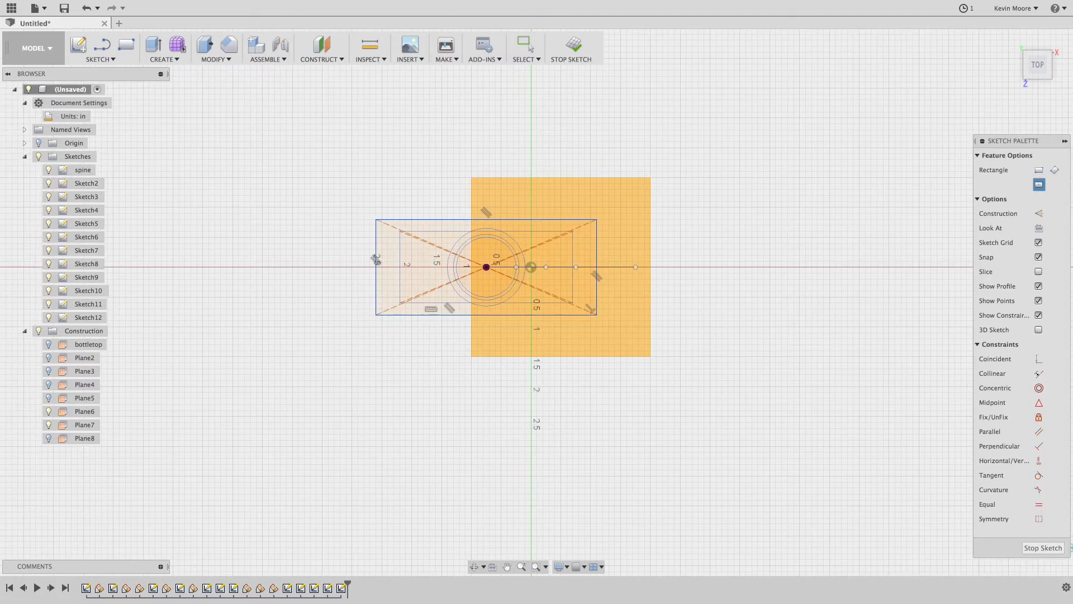
left_click(1038, 548)
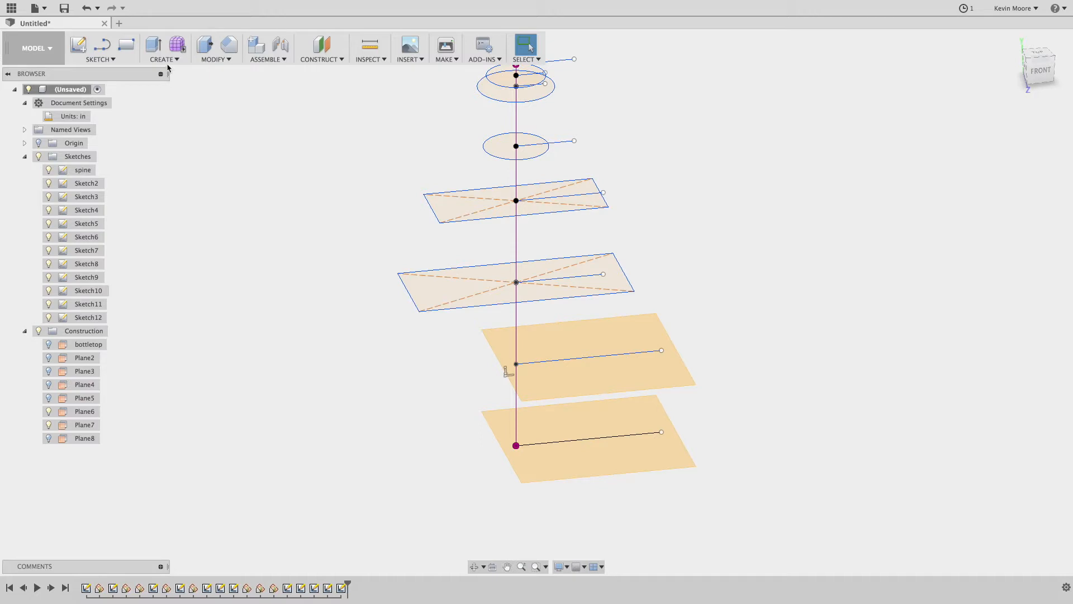
left_click(101, 59)
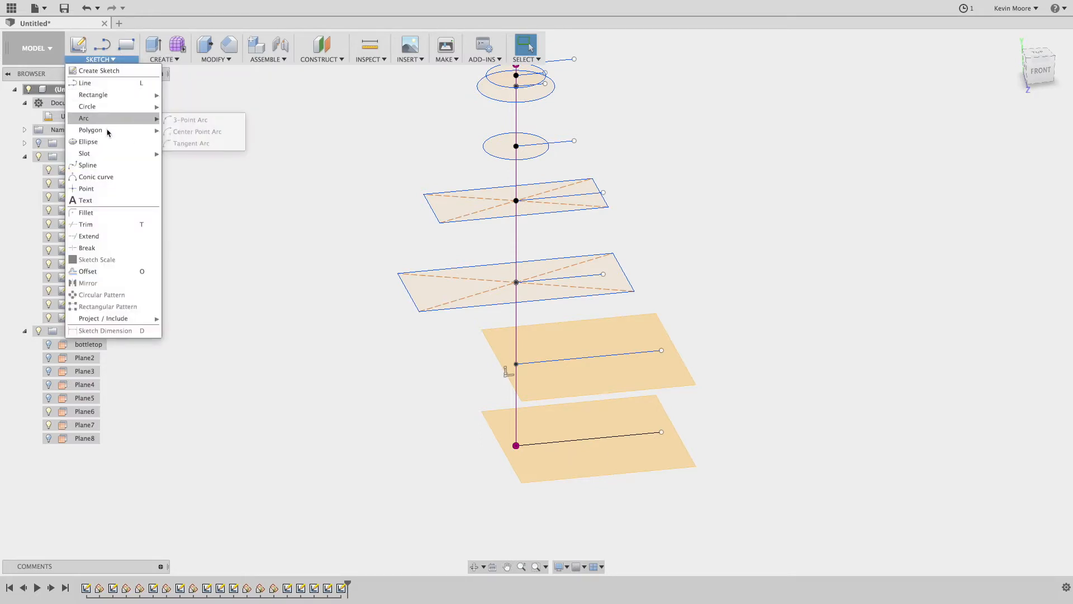
mouse_move(97, 105)
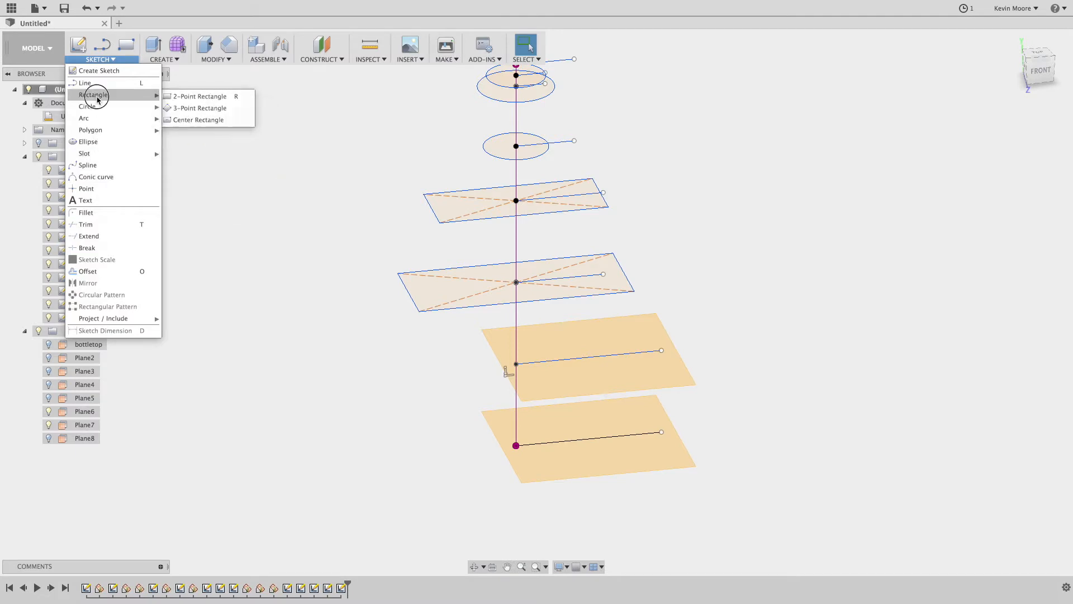
left_click(584, 384)
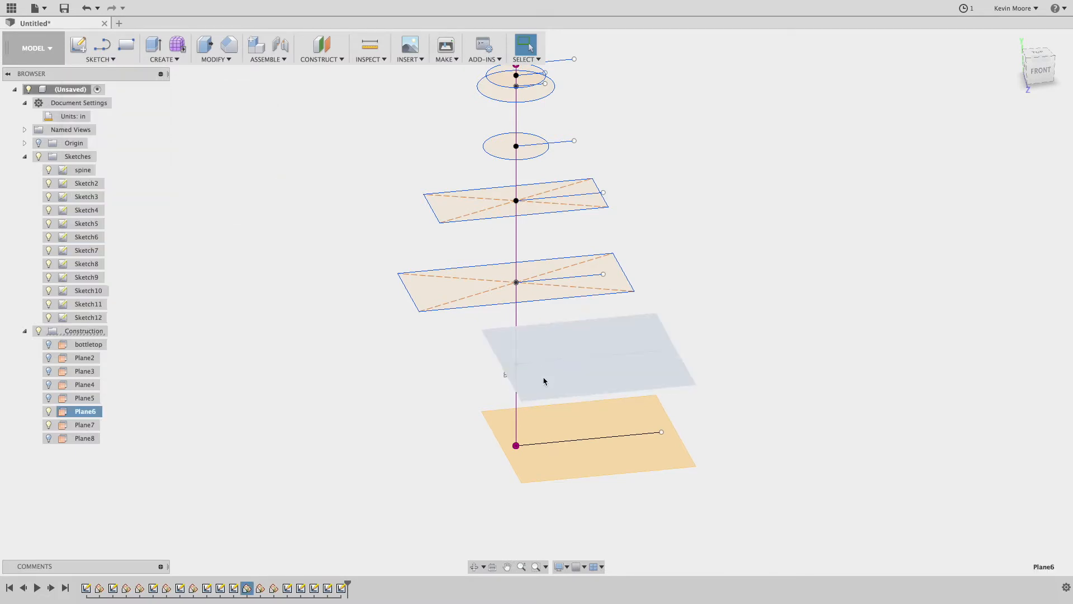
left_click(516, 364)
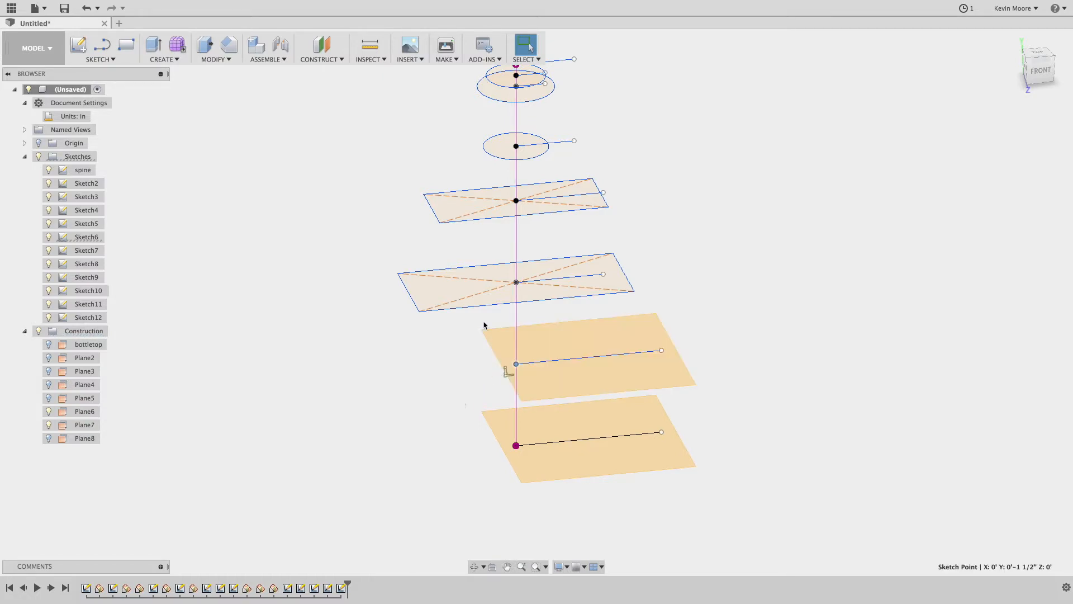
left_click(20, 152)
Step: Start a new sketch on Plane6
left_click(114, 59)
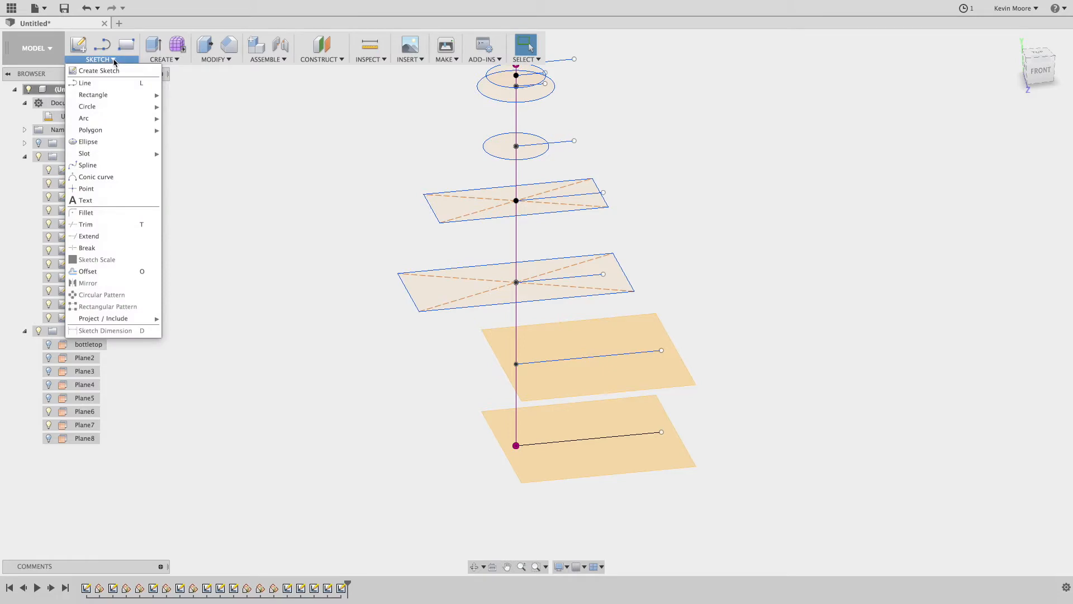
left_click(106, 68)
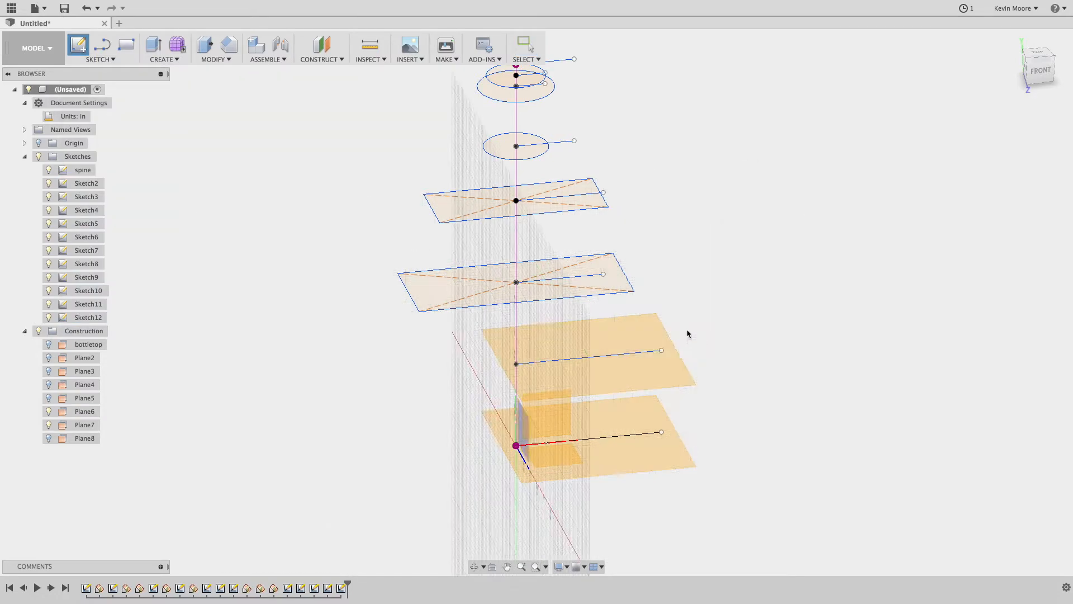
left_click(656, 367)
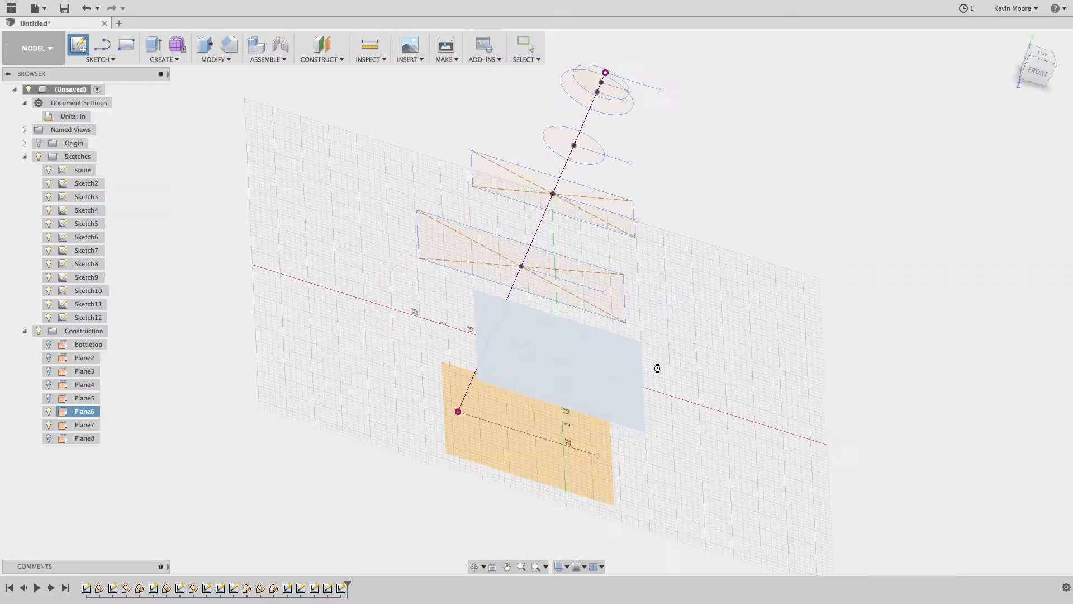
Step: Draw a center rectangle about 4.1 in by 2.2 in on Plane6, centered on the spine, and finish the sketch
left_click(159, 60)
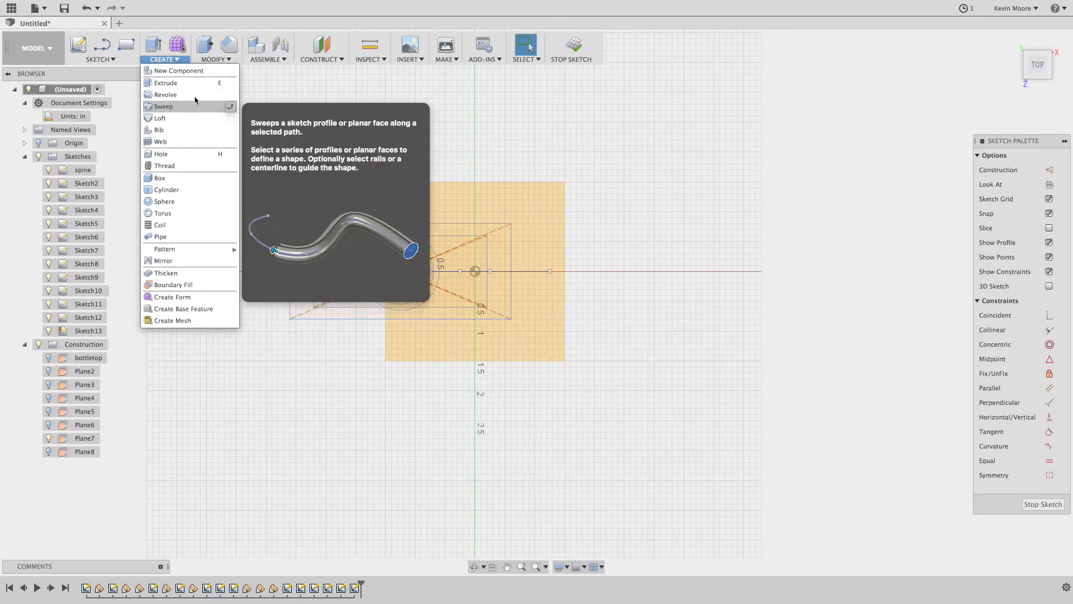
left_click(120, 60)
left_click(119, 60)
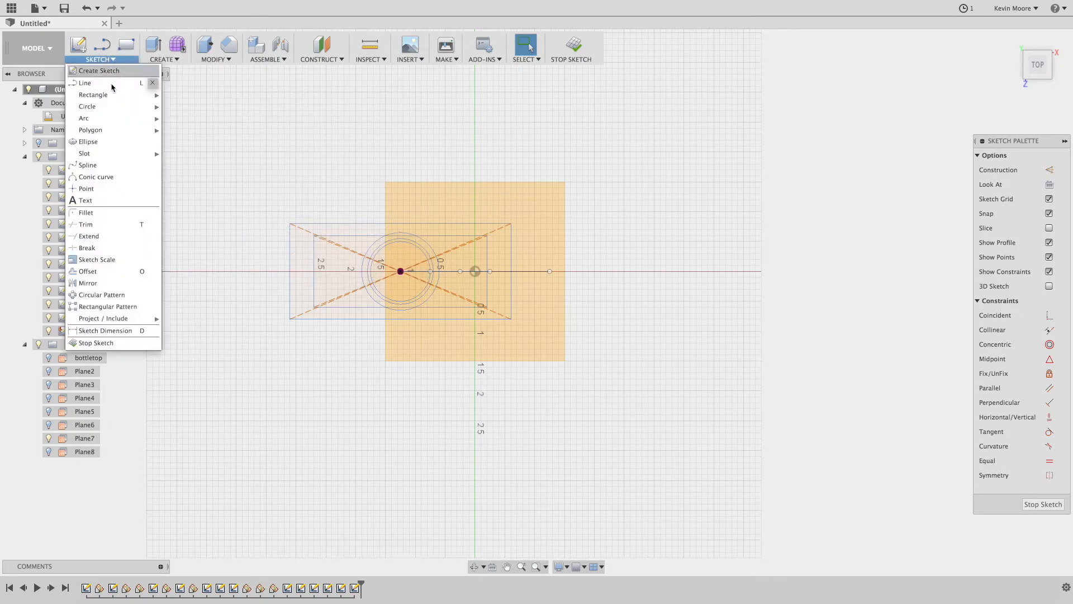
mouse_move(127, 95)
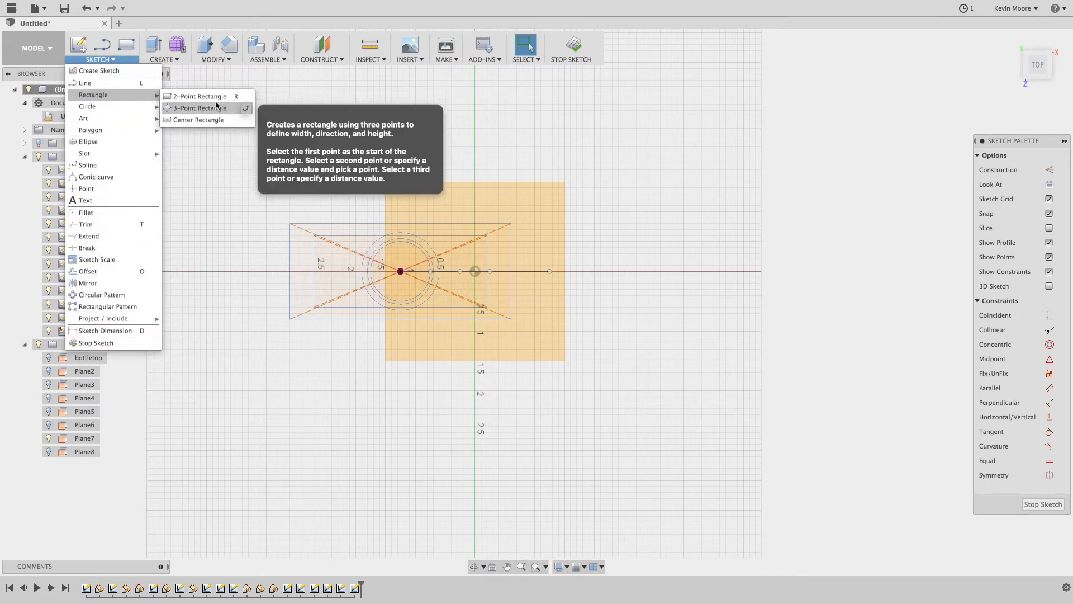
left_click(208, 120)
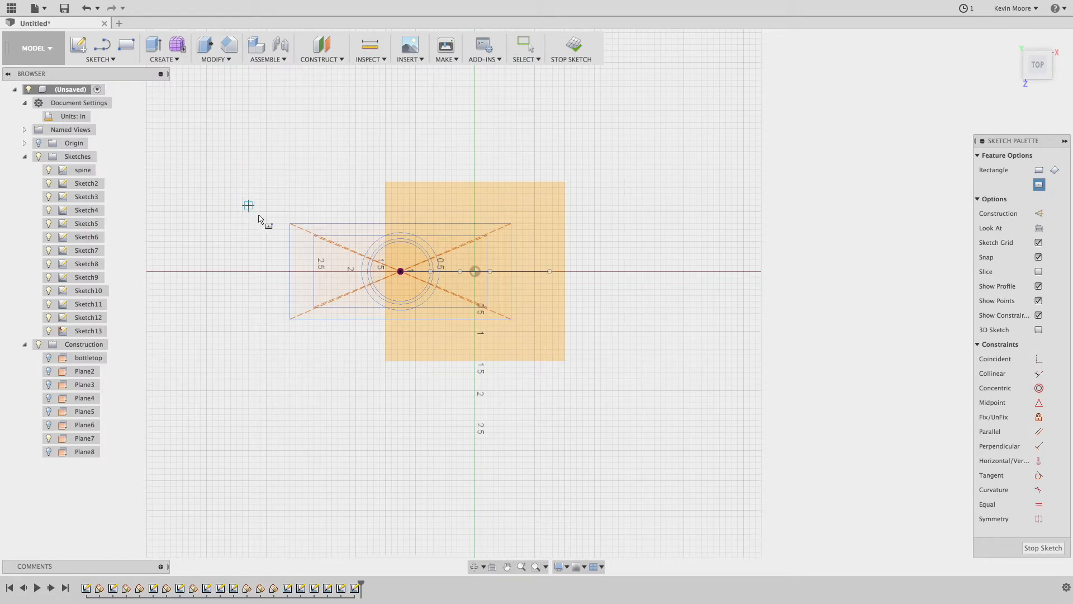
left_click(401, 271)
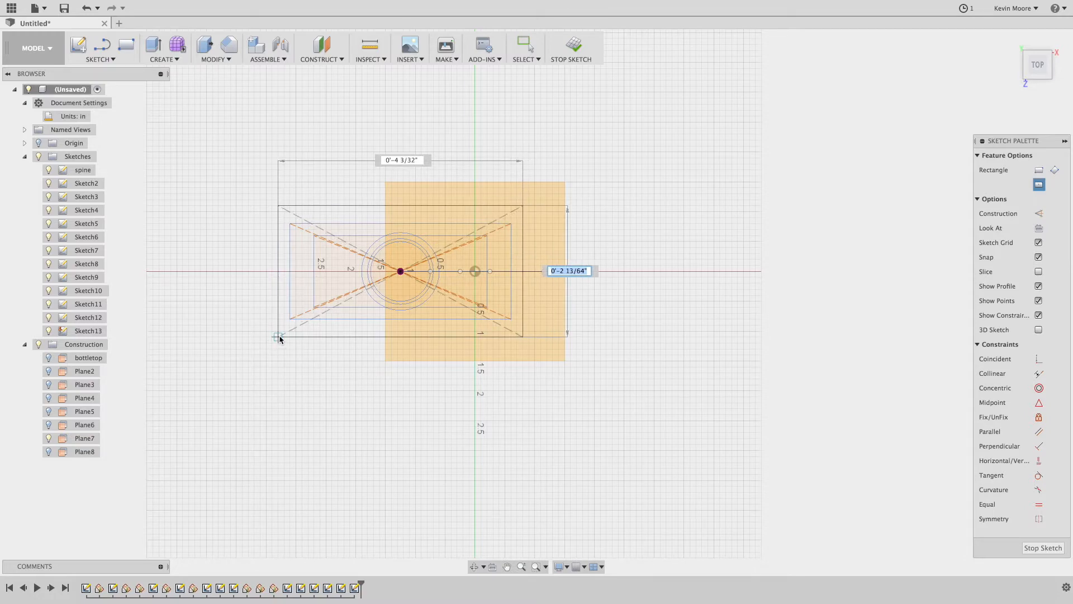
left_click(279, 340)
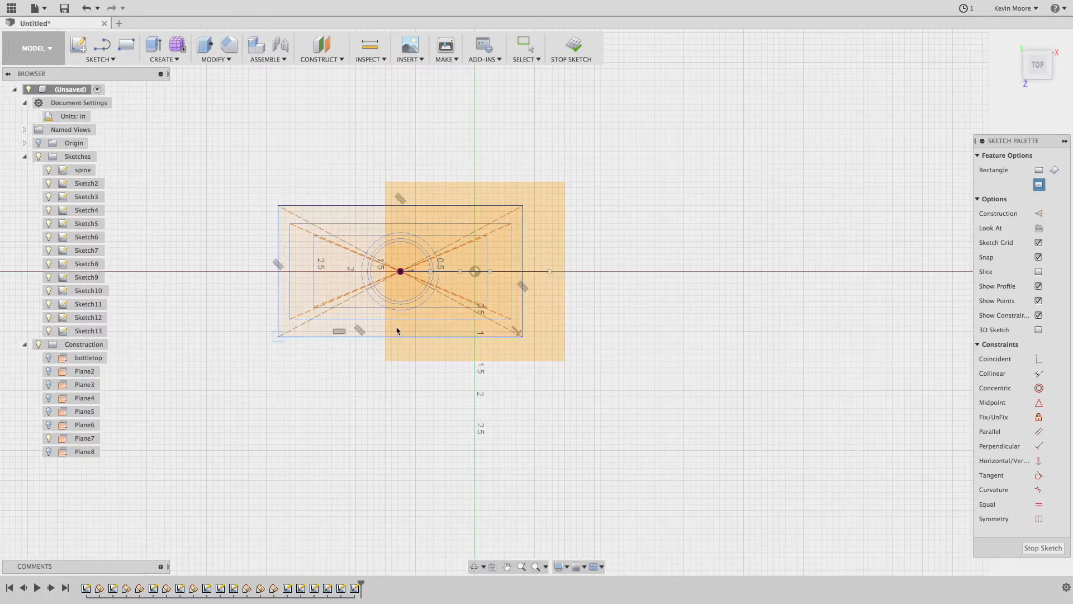
left_click(1031, 549)
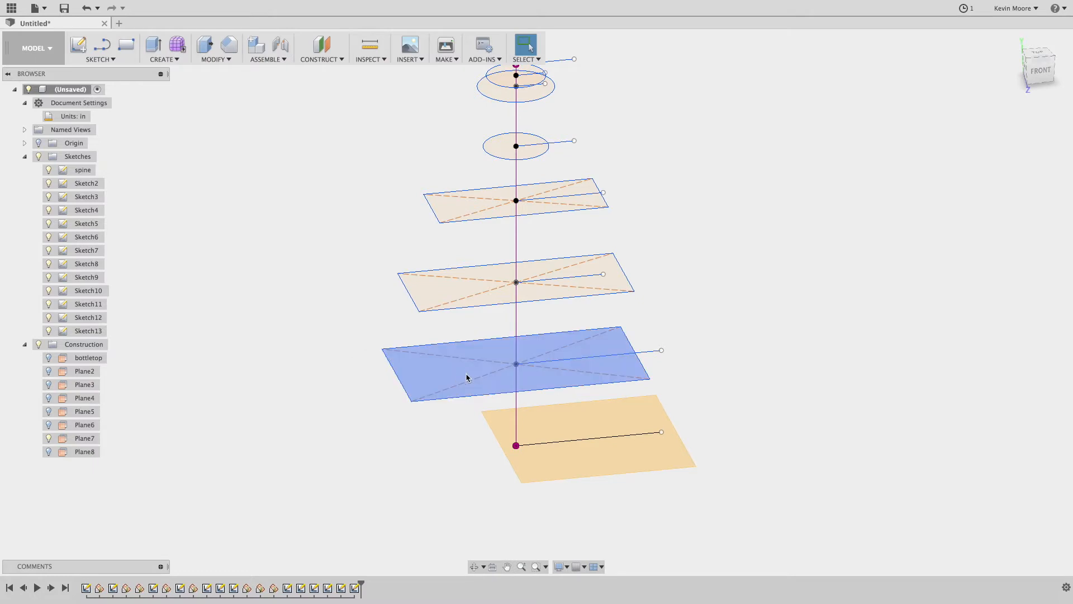
Step: Reopen the Plane6 sketch and delete its rectangle
left_click(466, 377)
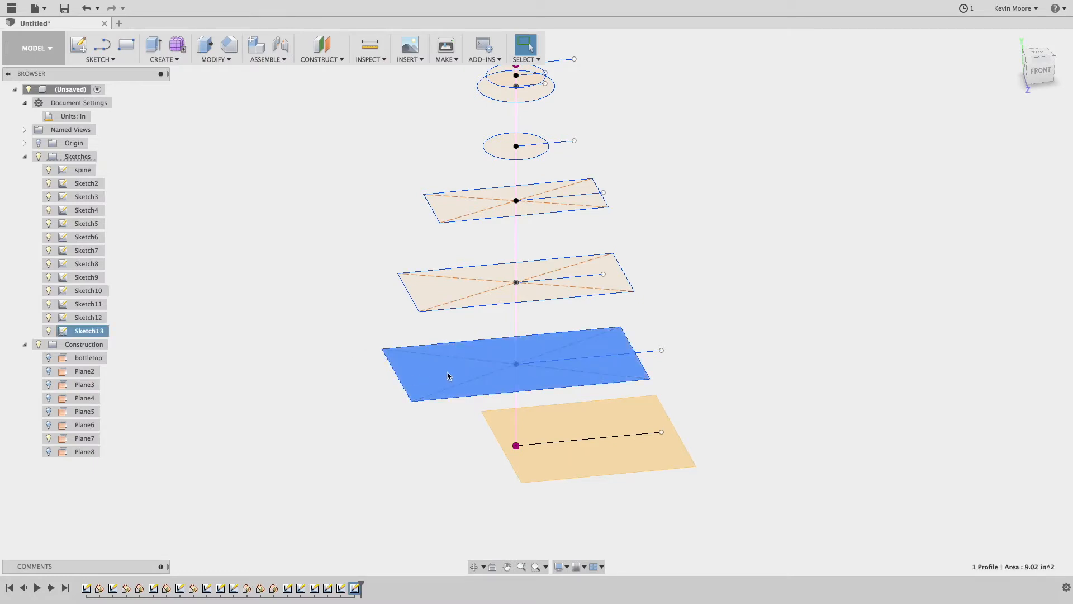
key("Escape")
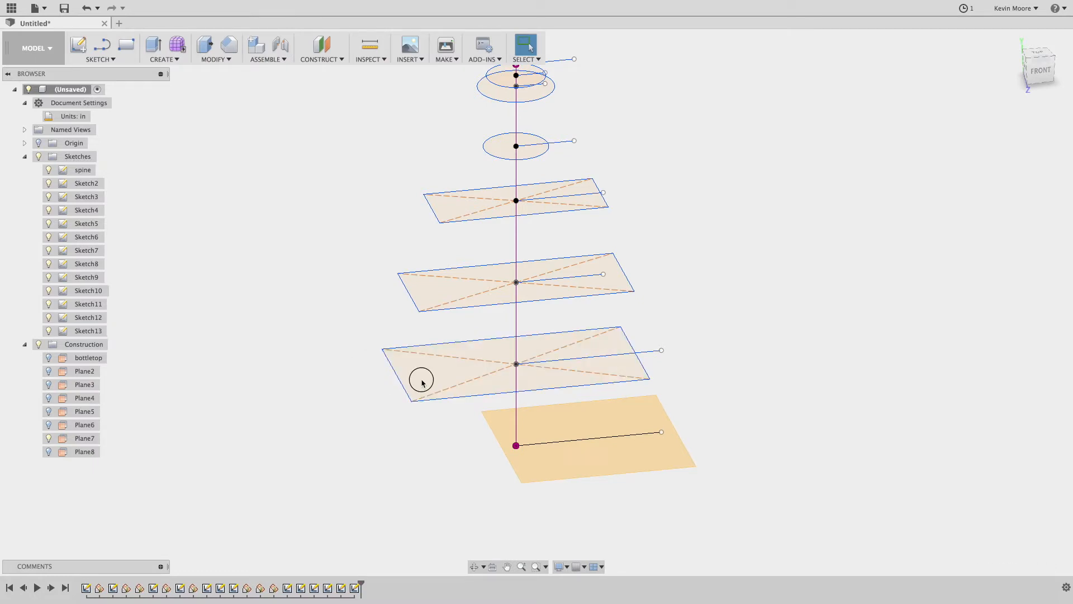
left_click(401, 386)
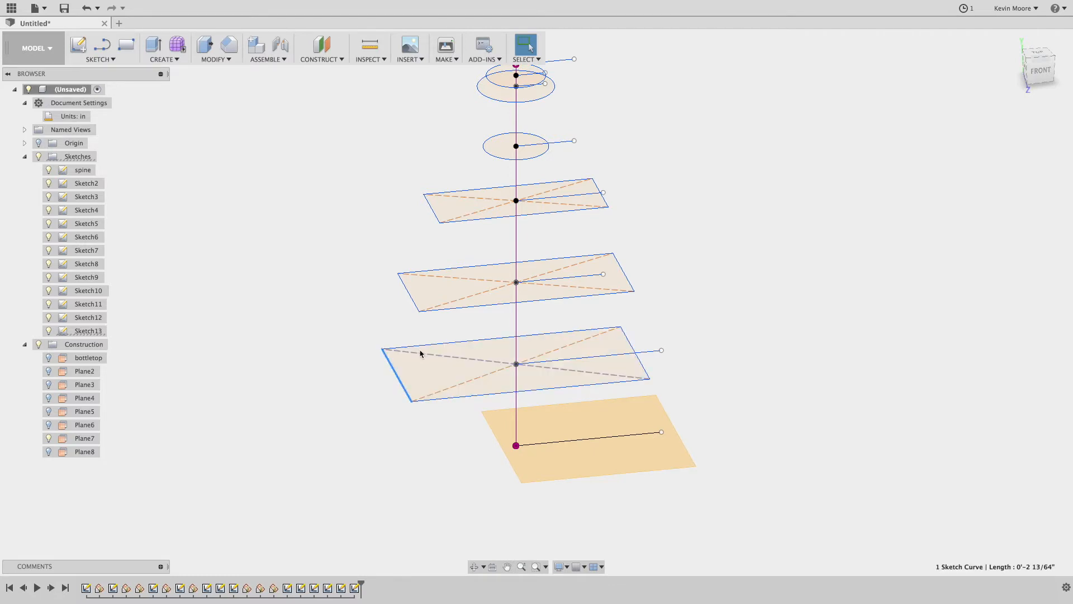
key("Delete")
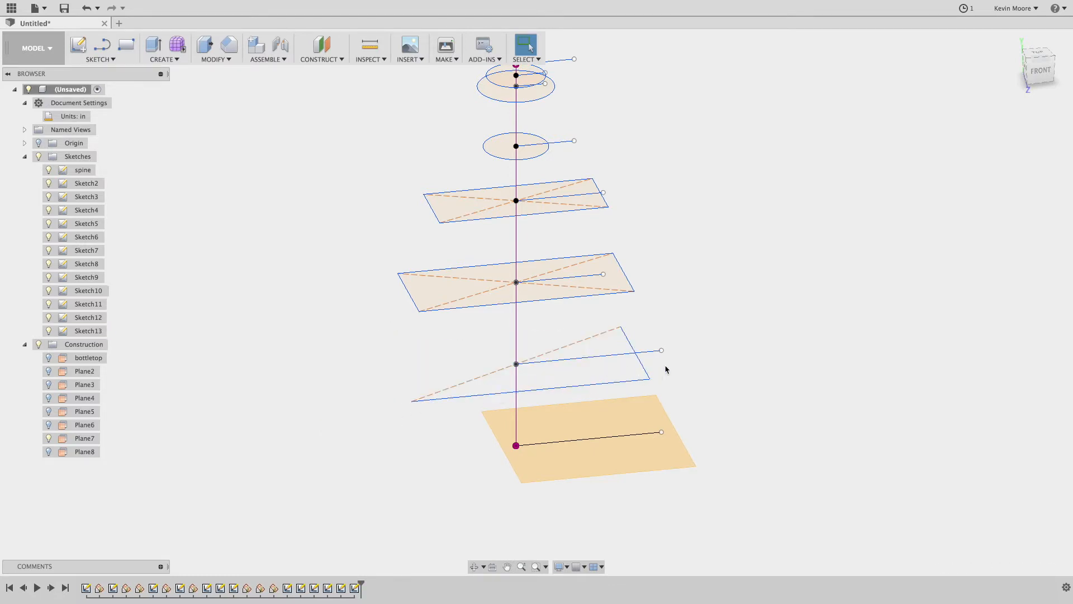
left_click_drag(617, 388, 615, 386)
key("Delete")
double_click(456, 397)
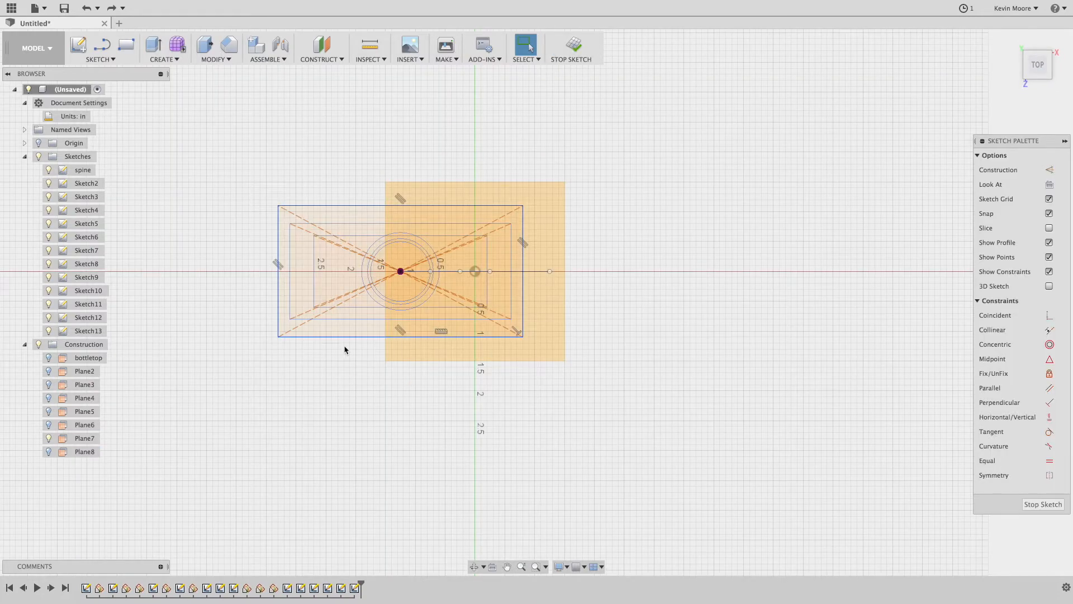
key("Delete")
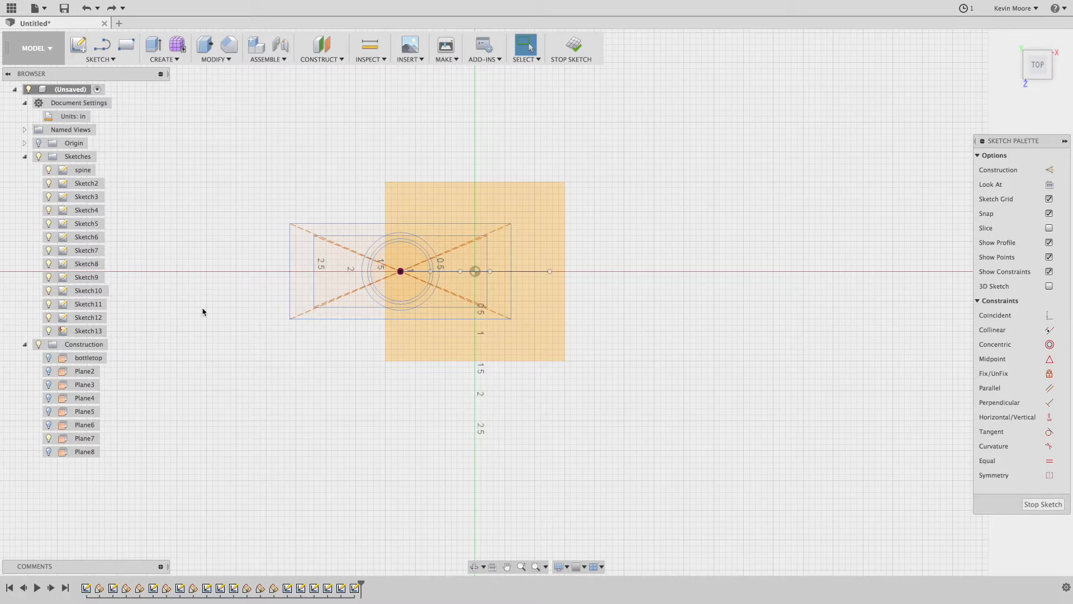
Step: Draw a center rectangle centered on the spine, sized between the two existing rectangles, and finish the Plane6 sketch
left_click(166, 60)
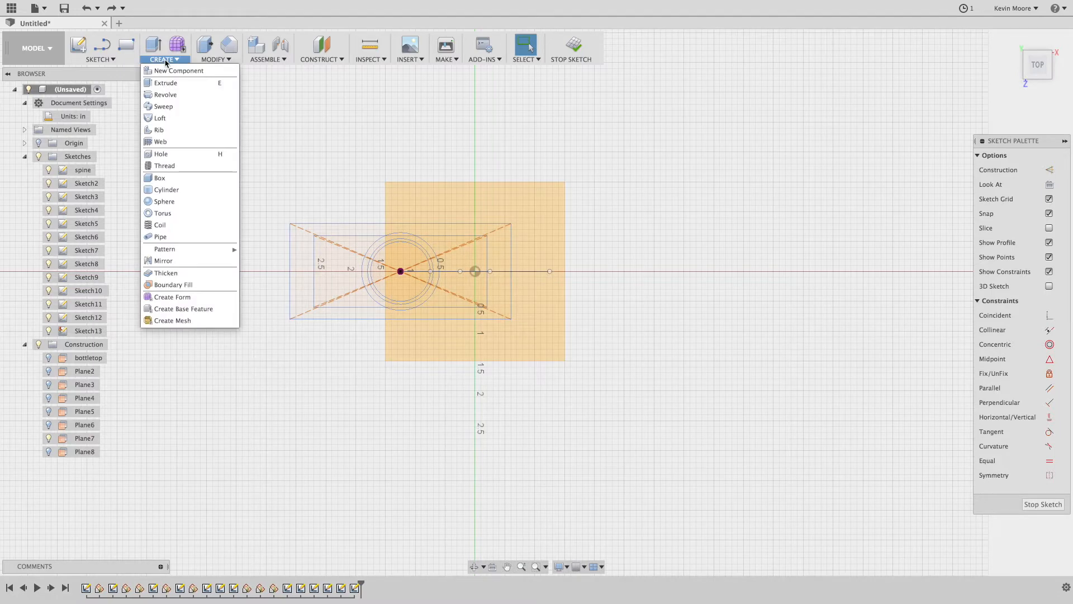
left_click(101, 59)
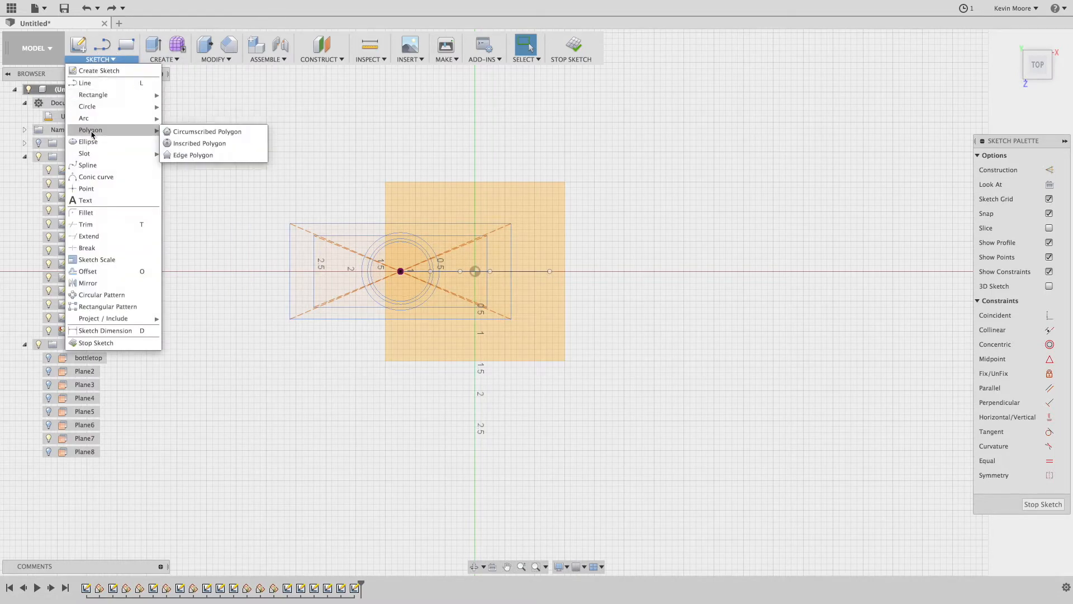
mouse_move(101, 98)
mouse_move(140, 104)
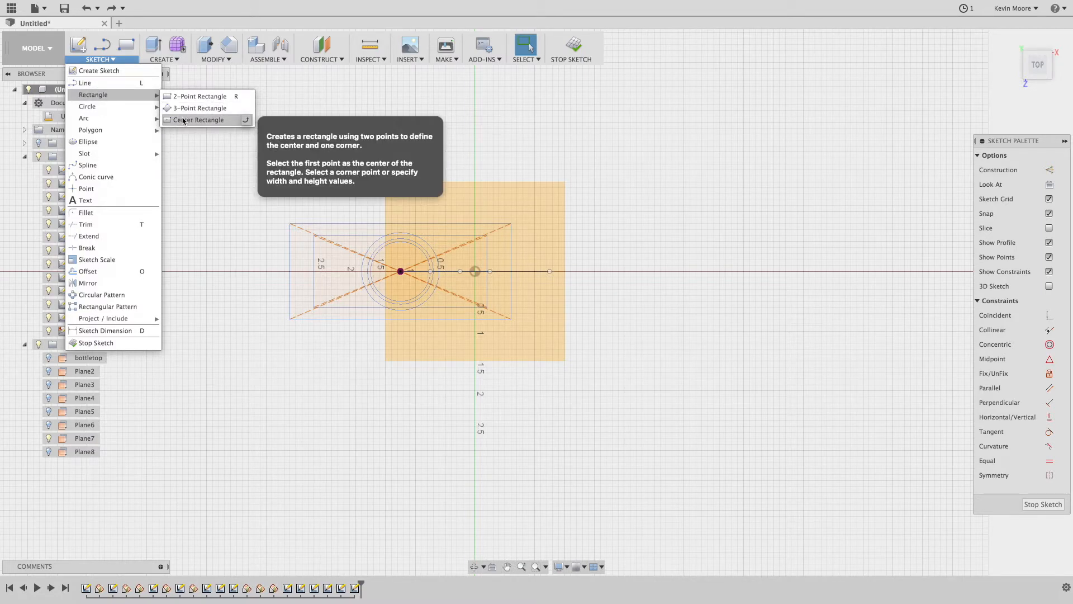
left_click(183, 121)
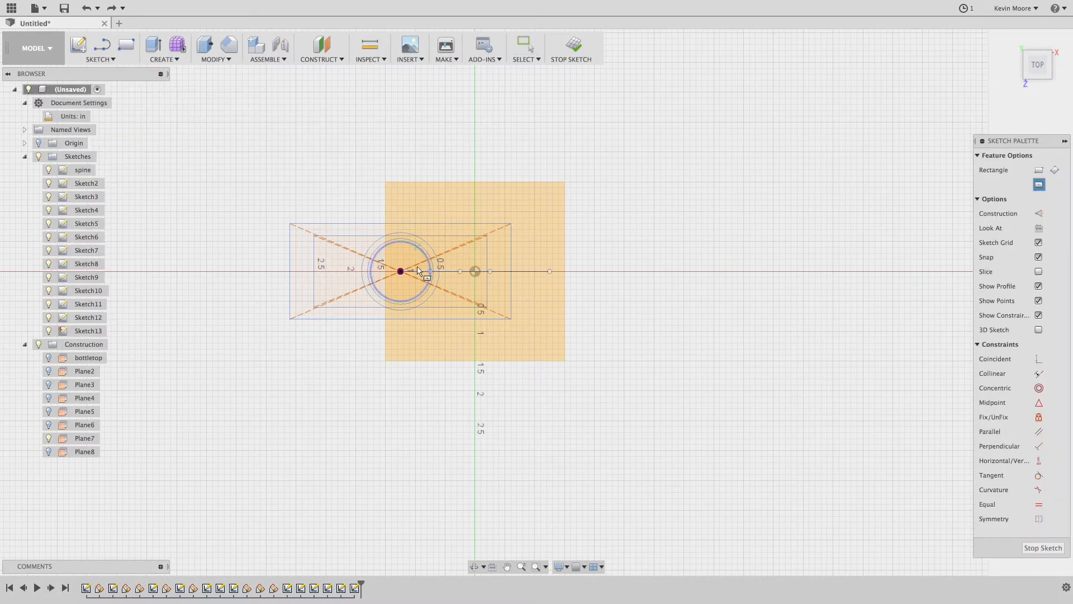
left_click(400, 272)
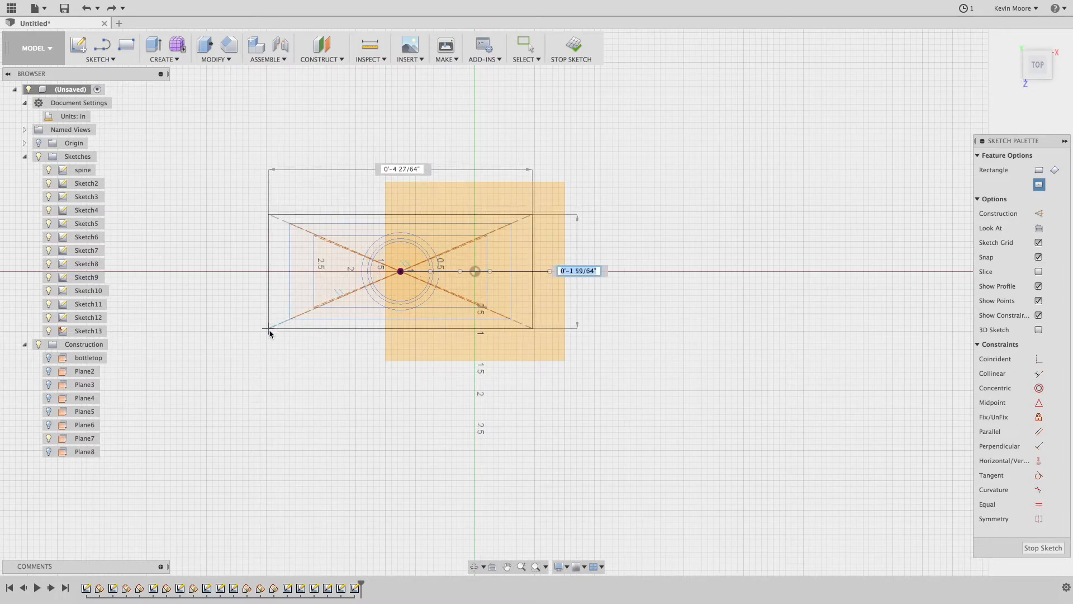
scroll(300, 313, "down", 2)
left_click(301, 313)
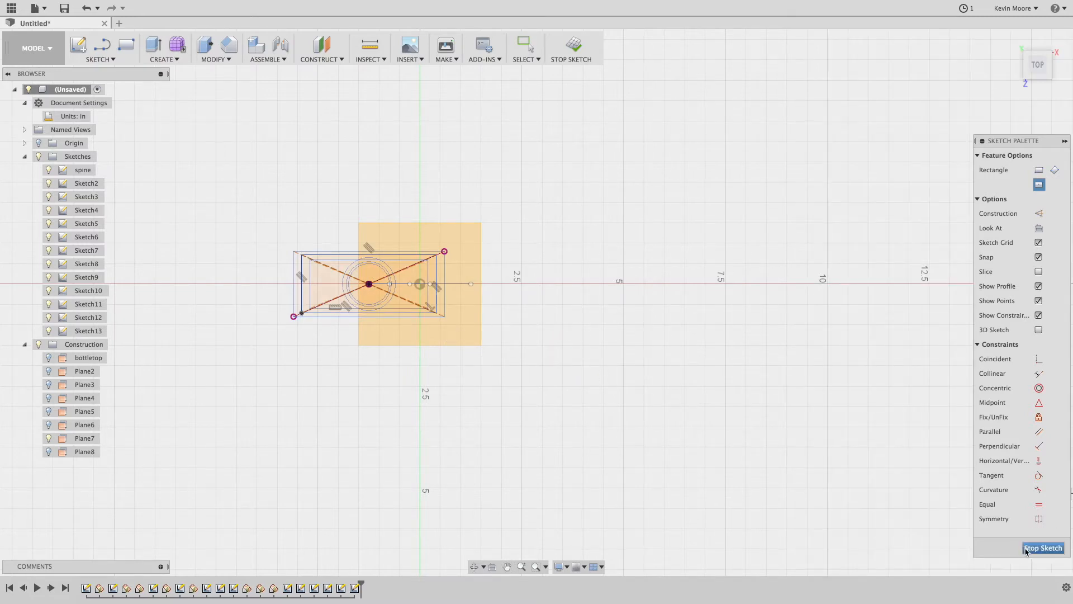
left_click(1043, 548)
mouse_move(450, 316)
middle_mouse_down("shift")
mouse_move(518, 233)
mouse_move(472, 223)
mouse_move(431, 233)
mouse_move(431, 242)
middle_mouse_up("shift")
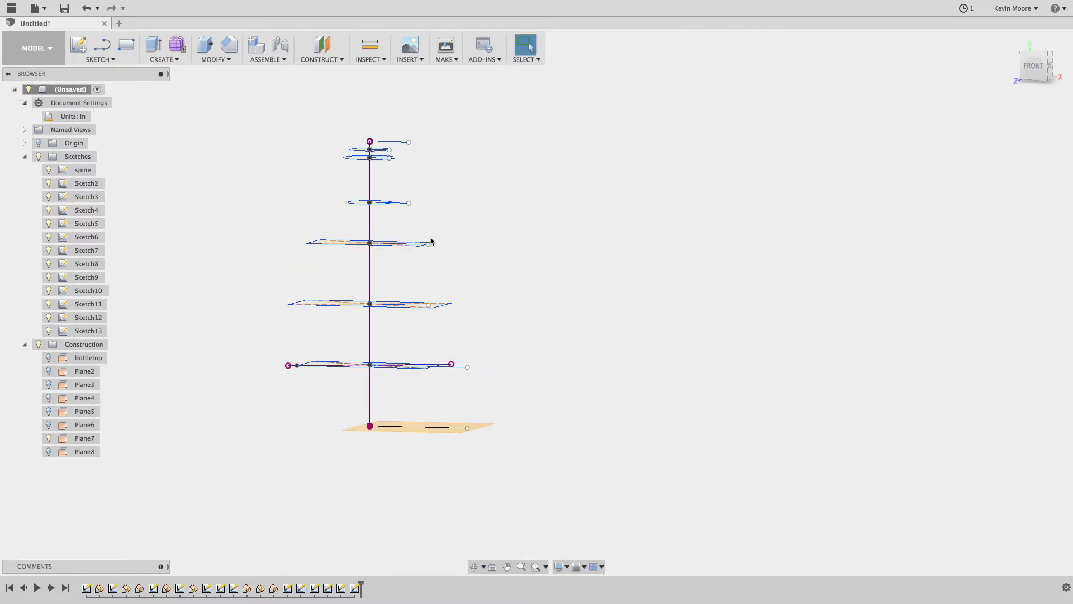
left_click(161, 60)
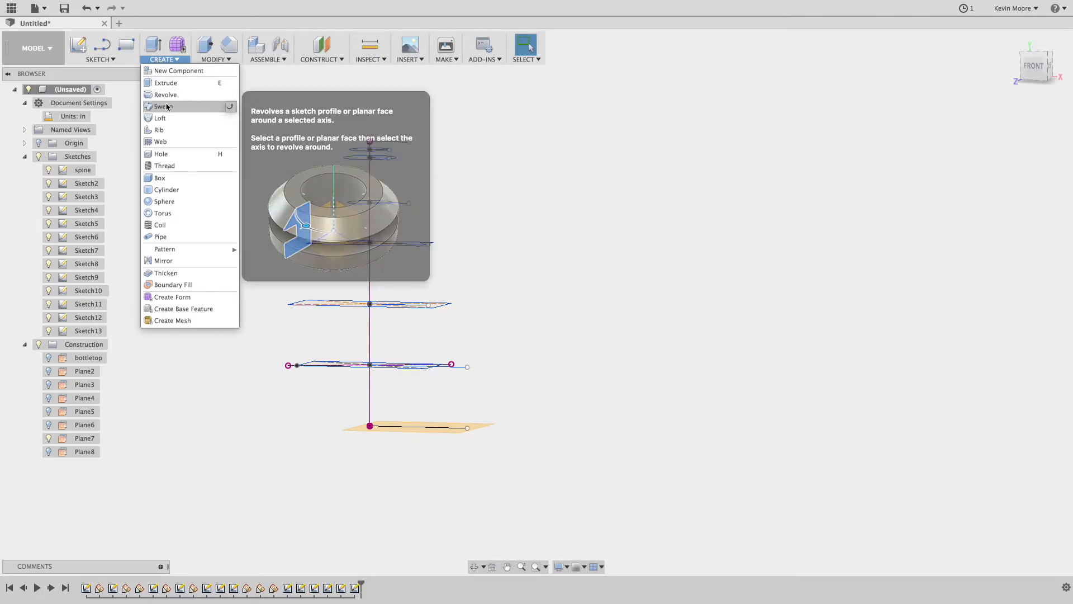
left_click(111, 61)
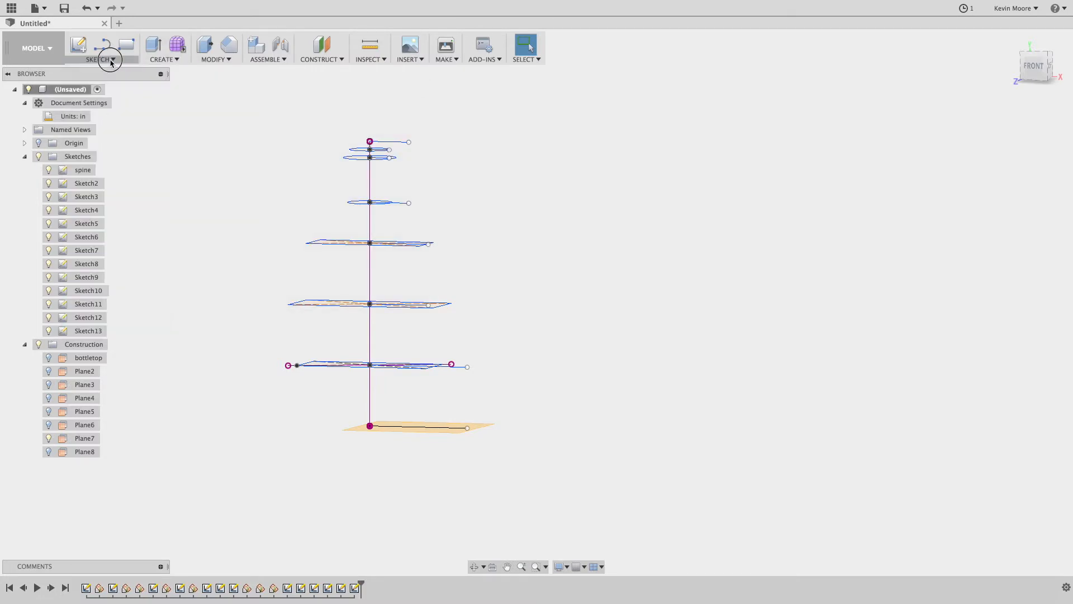
mouse_move(110, 124)
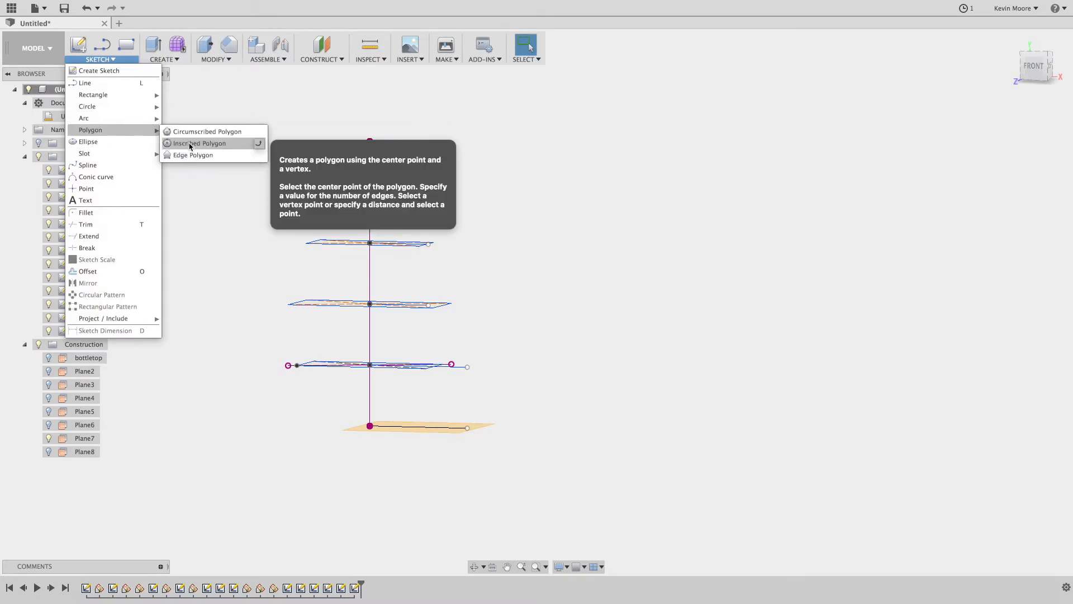
left_click(190, 144)
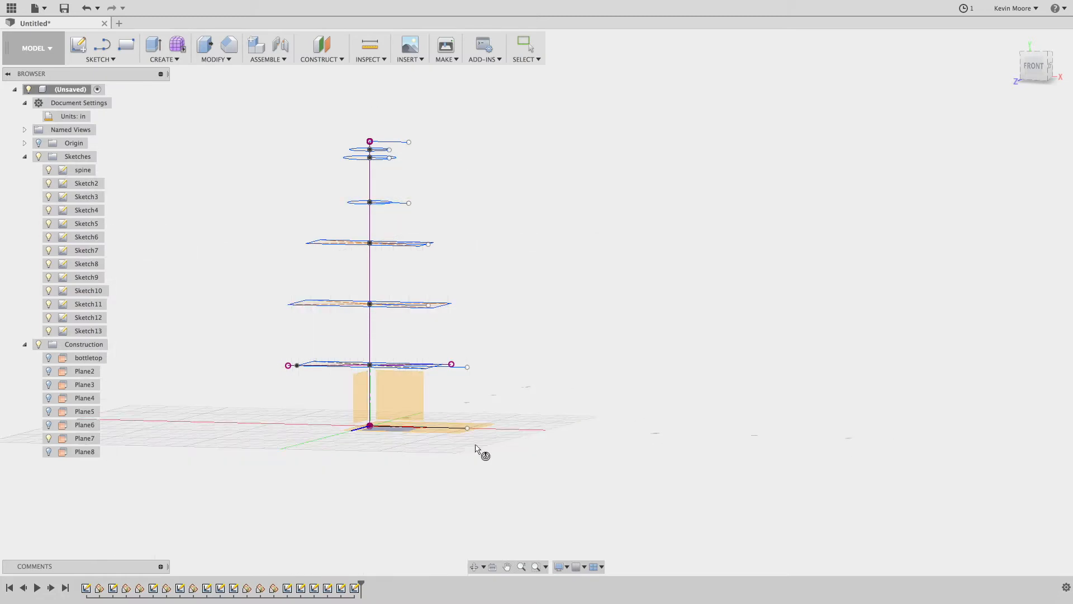
left_click(468, 436)
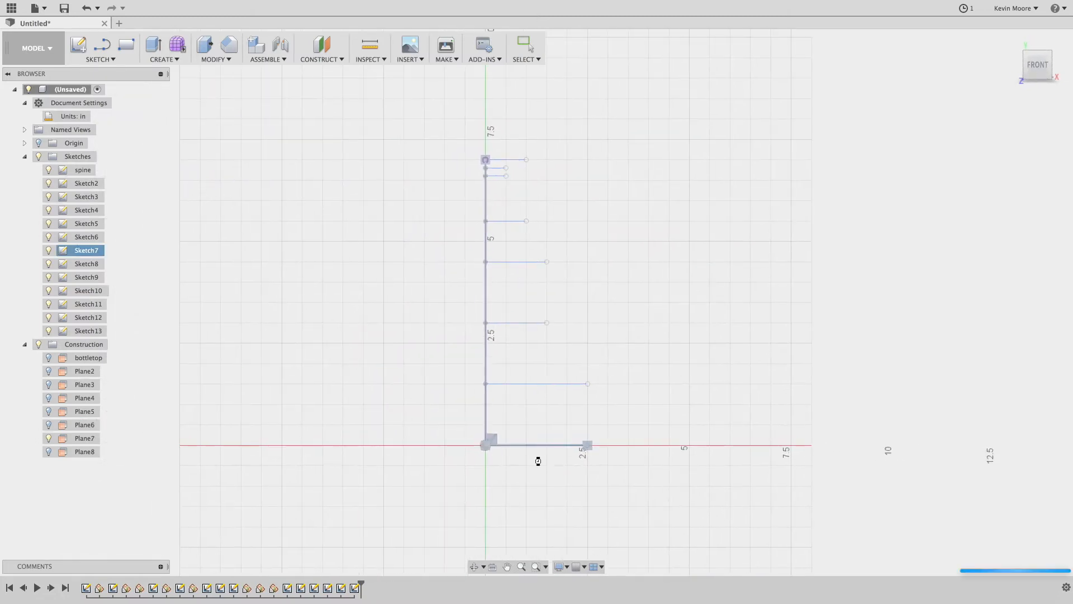
key("Escape")
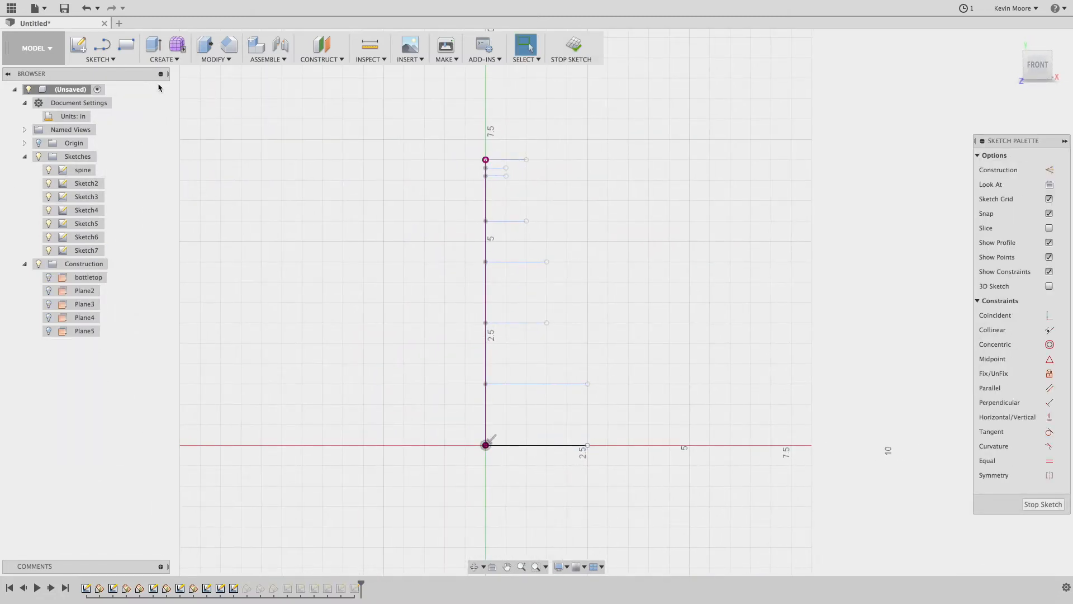
left_click(107, 59)
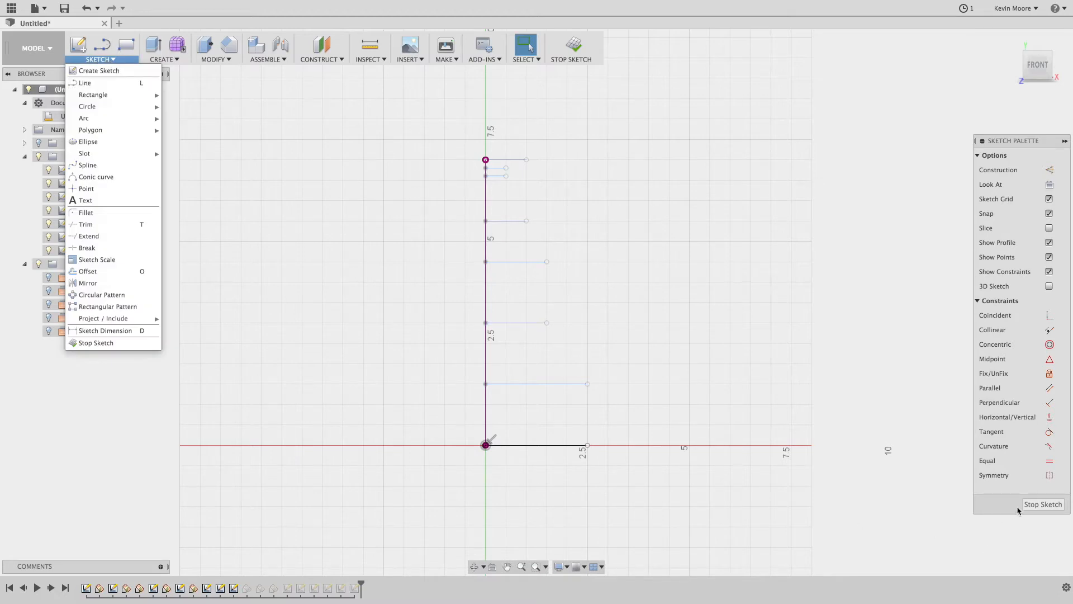
left_click(1028, 506)
Step: Start a new sketch on Plane7 at the base of the spine
left_click(108, 59)
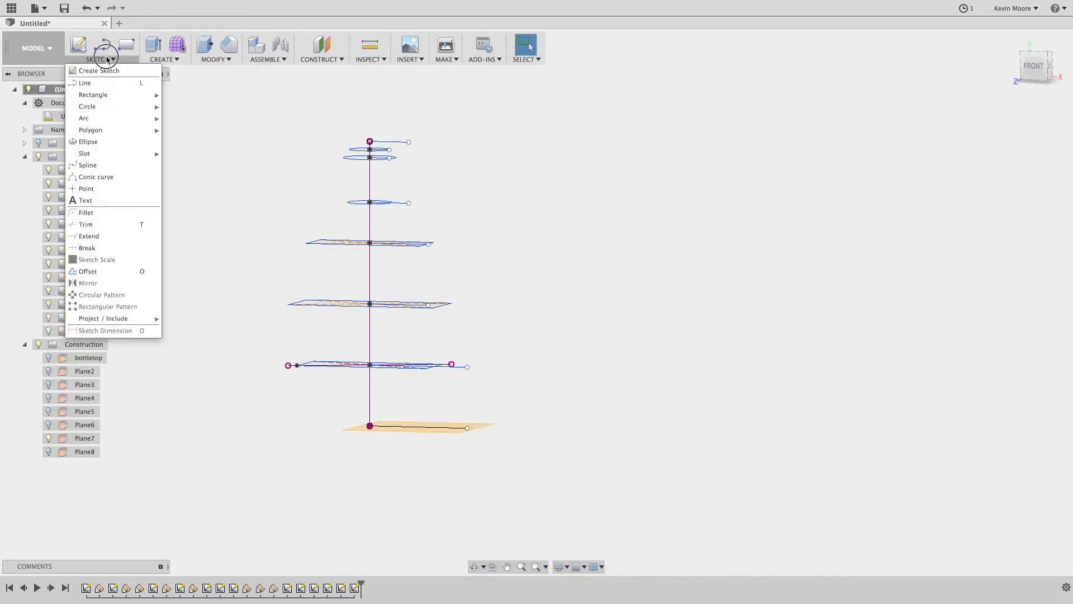
left_click(99, 70)
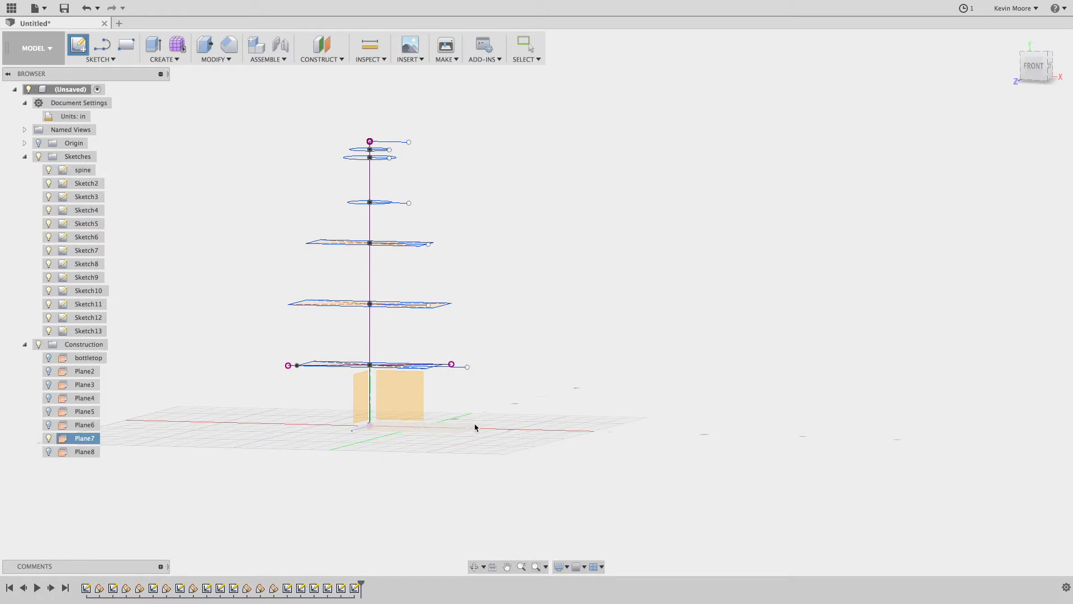
left_click(475, 428)
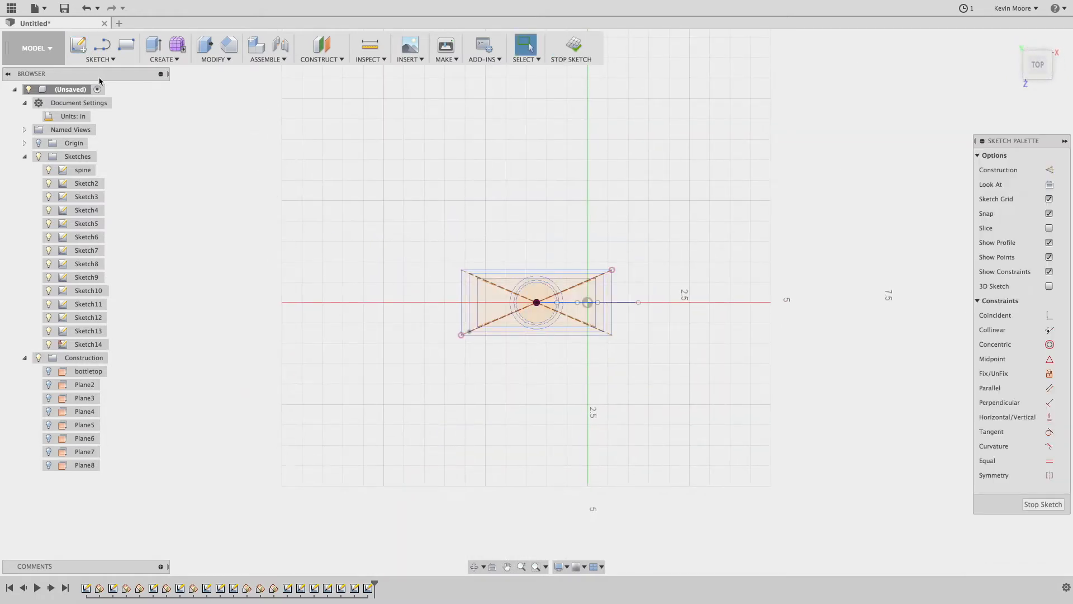
Step: Draw a six-sided inscribed polygon with a radius of about 0.92 in on Plane7, centered on the spine, and finish the sketch
left_click(101, 59)
mouse_move(98, 119)
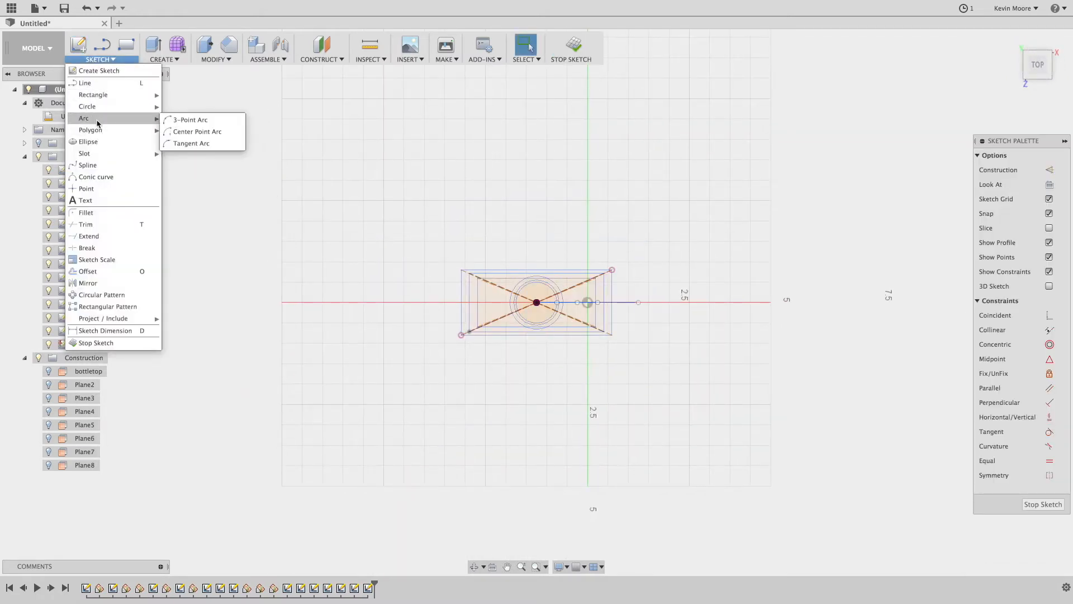
mouse_move(146, 129)
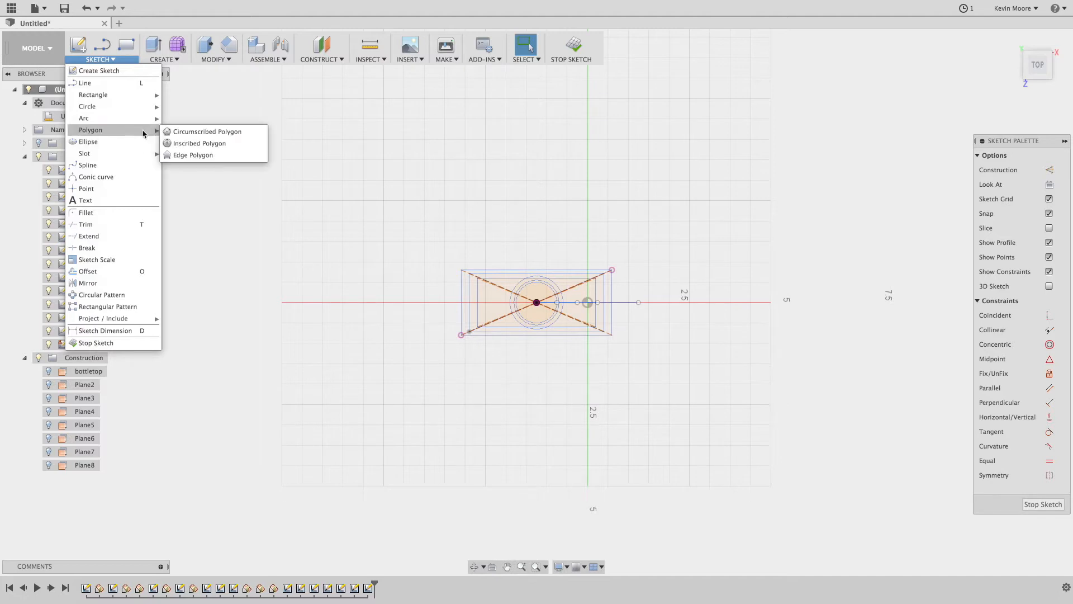
left_click(191, 144)
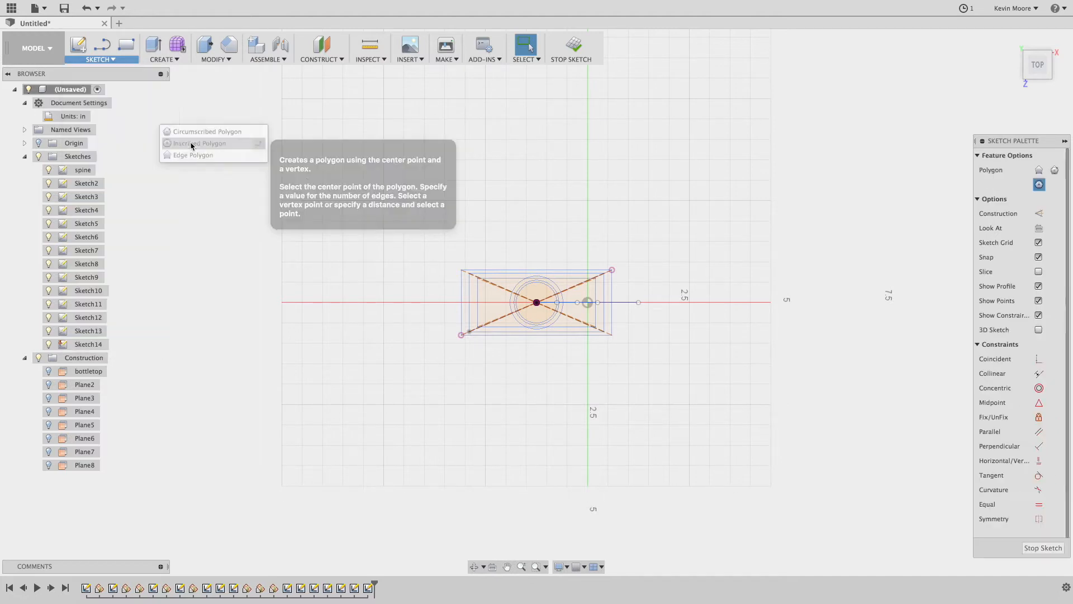
left_click(537, 303)
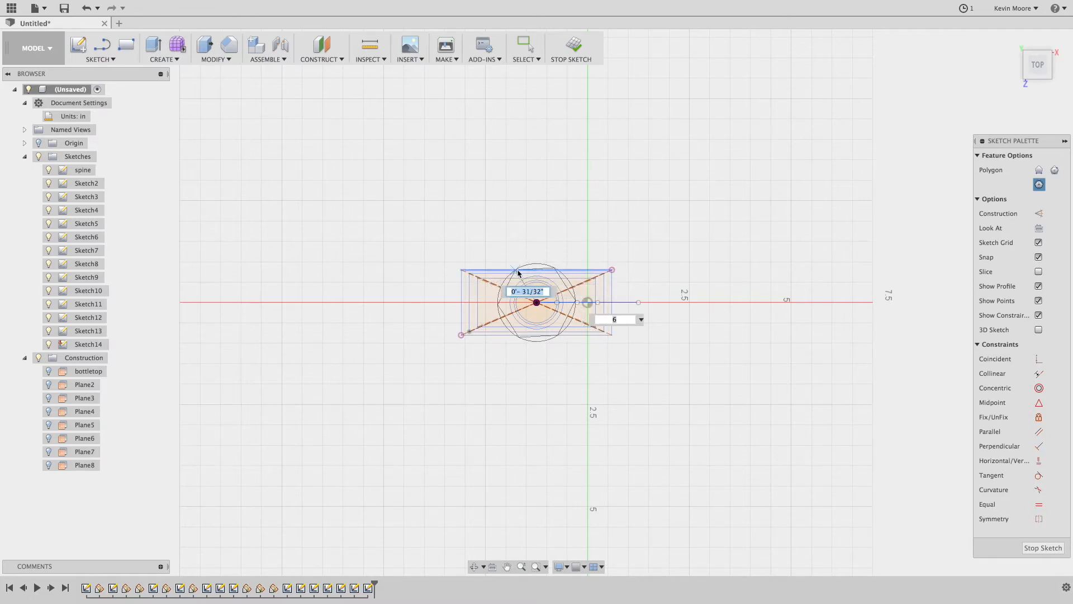
scroll(519, 273, "up", 8)
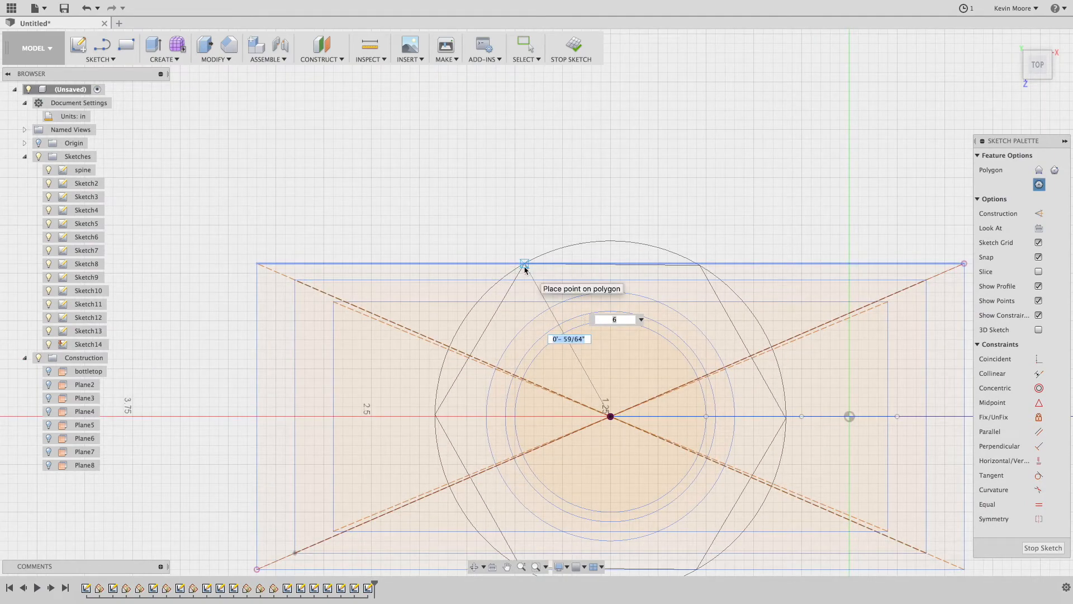
left_click(524, 269)
scroll(641, 302, "up", 3)
scroll(647, 308, "down", 6)
scroll(647, 308, "down", 2)
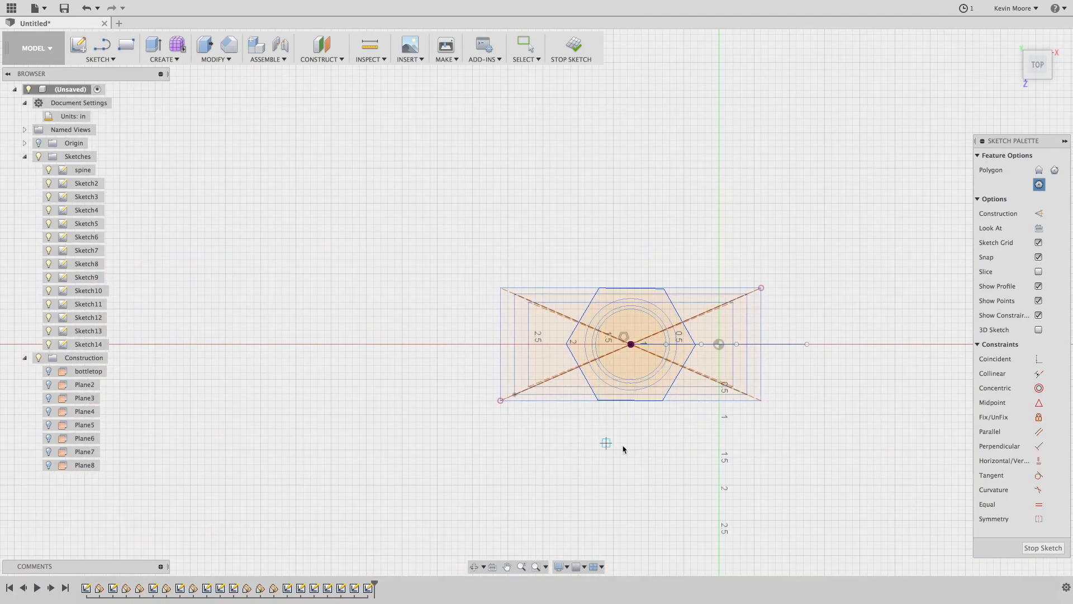
left_click(1043, 548)
mouse_move(632, 481)
middle_mouse_down("shift")
mouse_move(680, 405)
mouse_move(671, 412)
middle_mouse_up("shift")
scroll(672, 412, "up", 4)
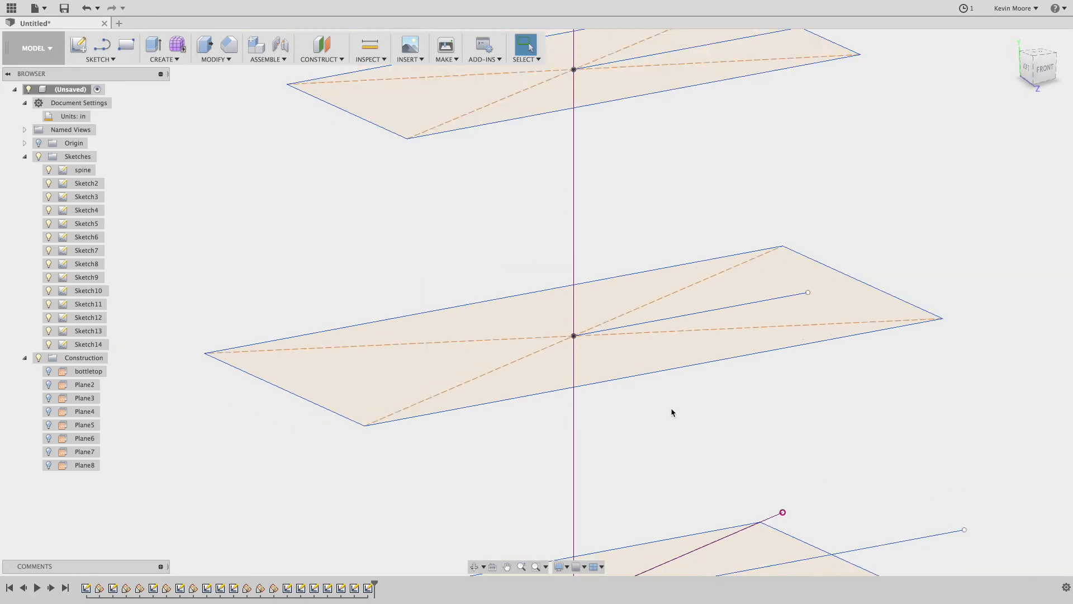
scroll(672, 412, "down", 5)
middle_click_drag(818, 514, 593, 509, "shift")
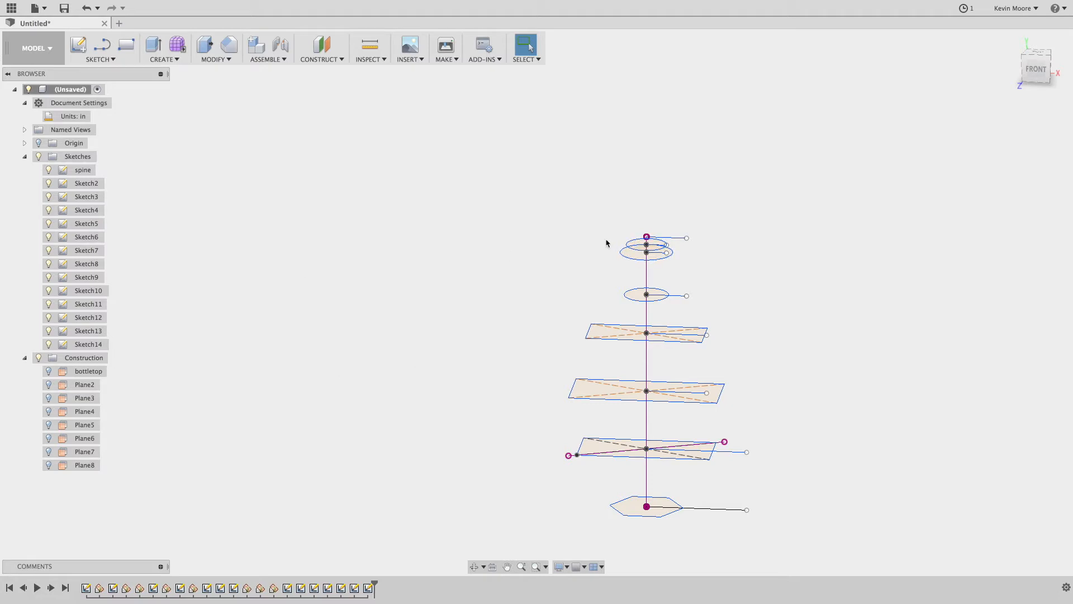
scroll(681, 254, "up", 5)
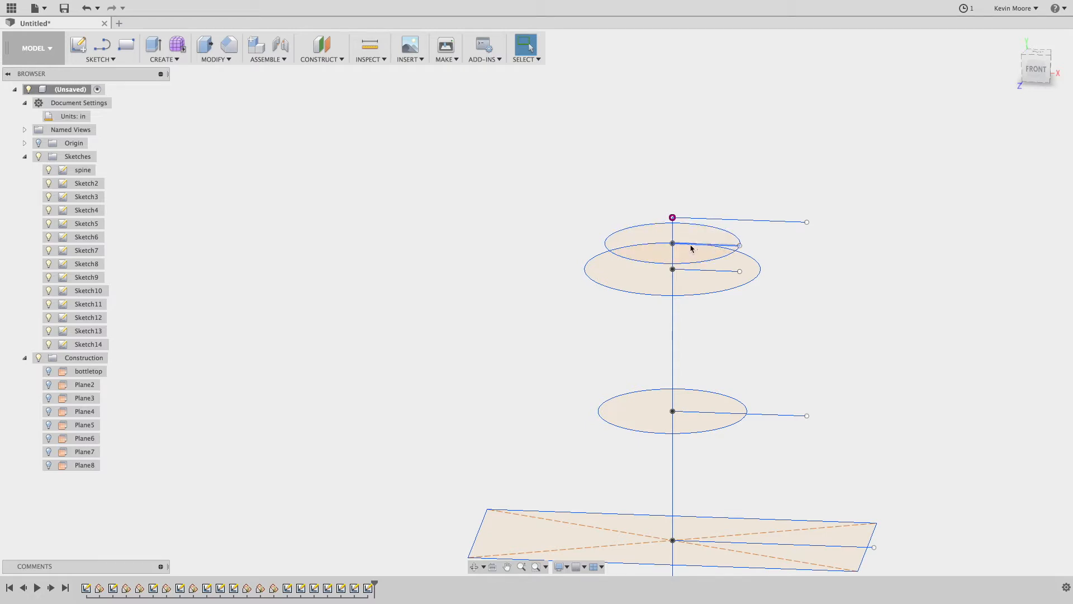
left_click(710, 236)
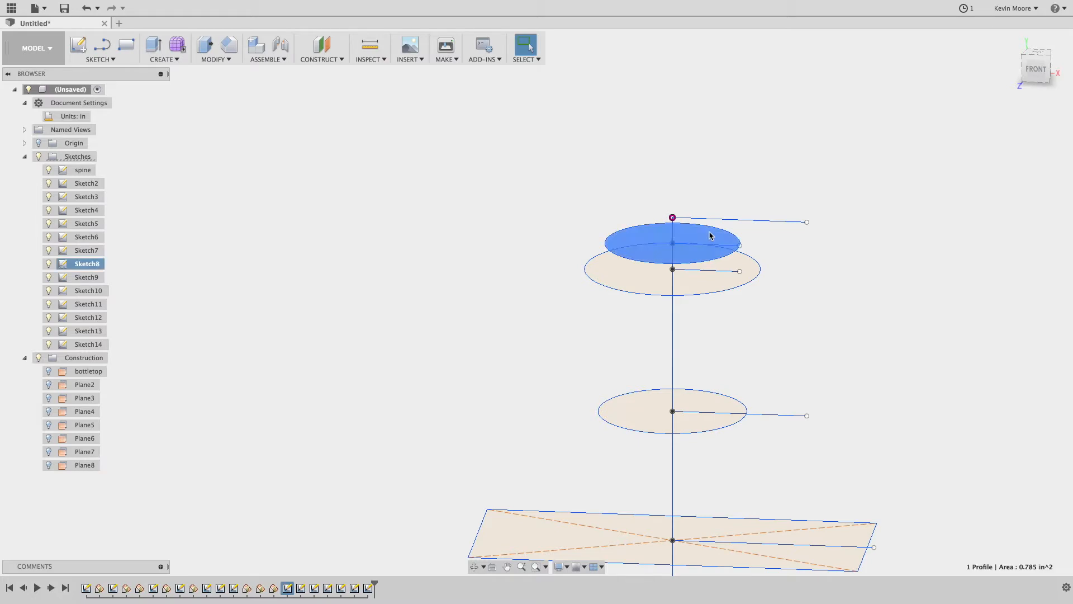
left_click(78, 389)
right_click(71, 390)
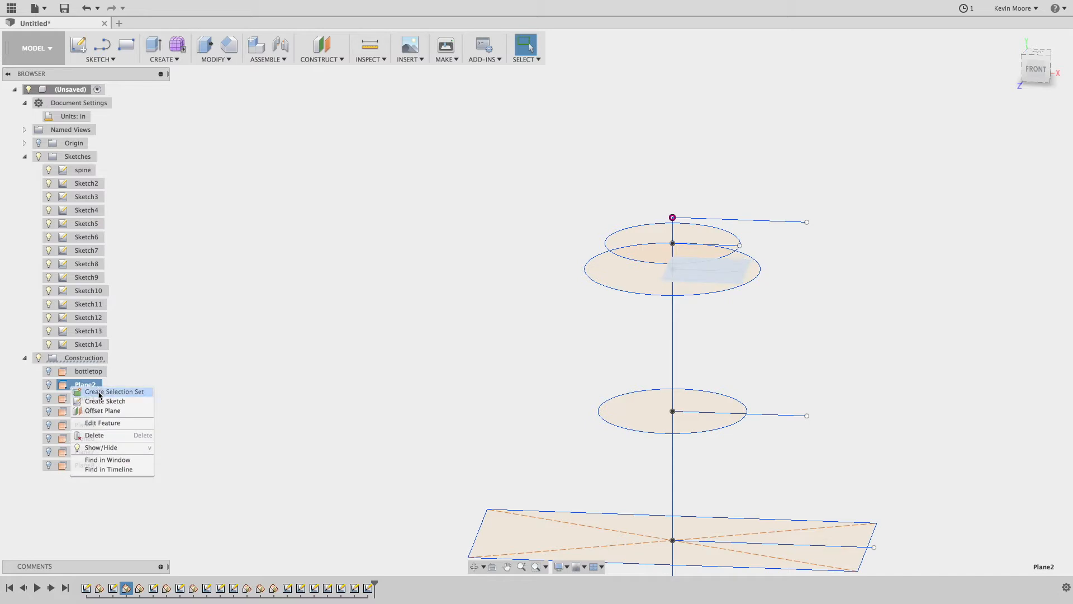
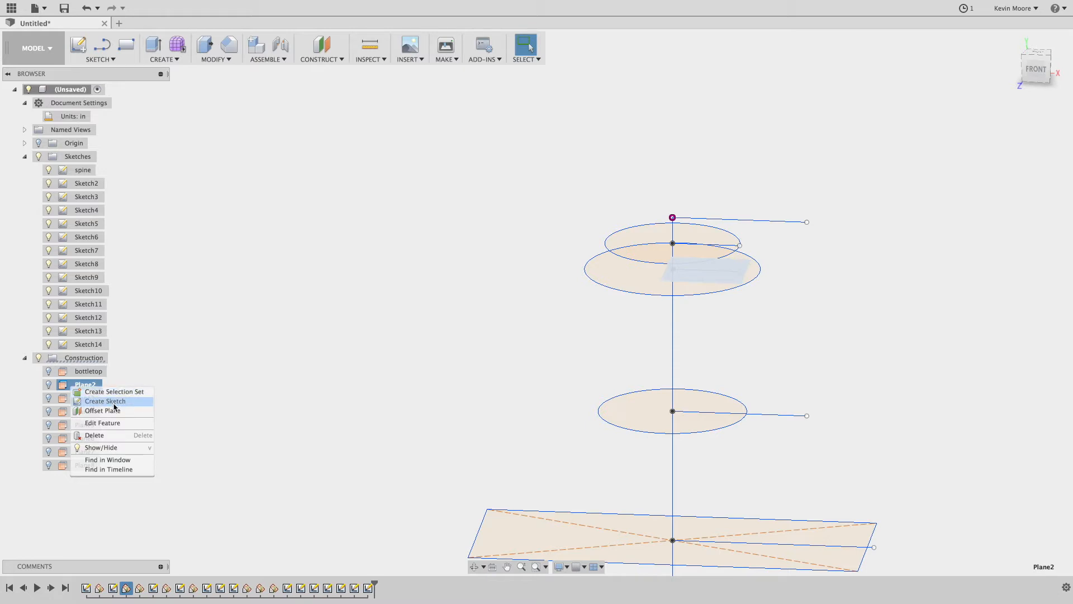
left_click(583, 349)
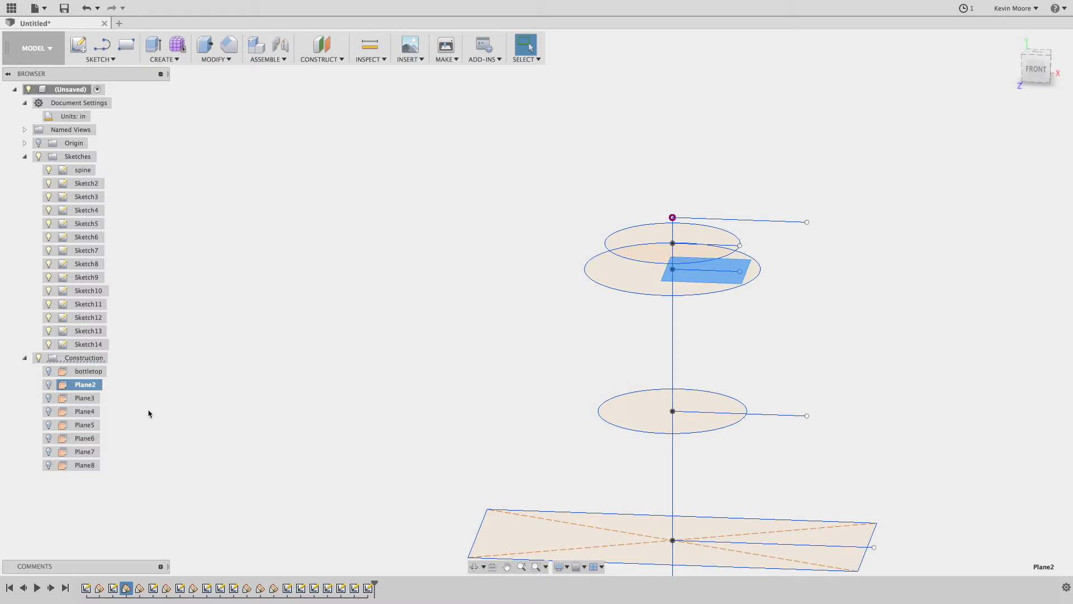
left_click(635, 299)
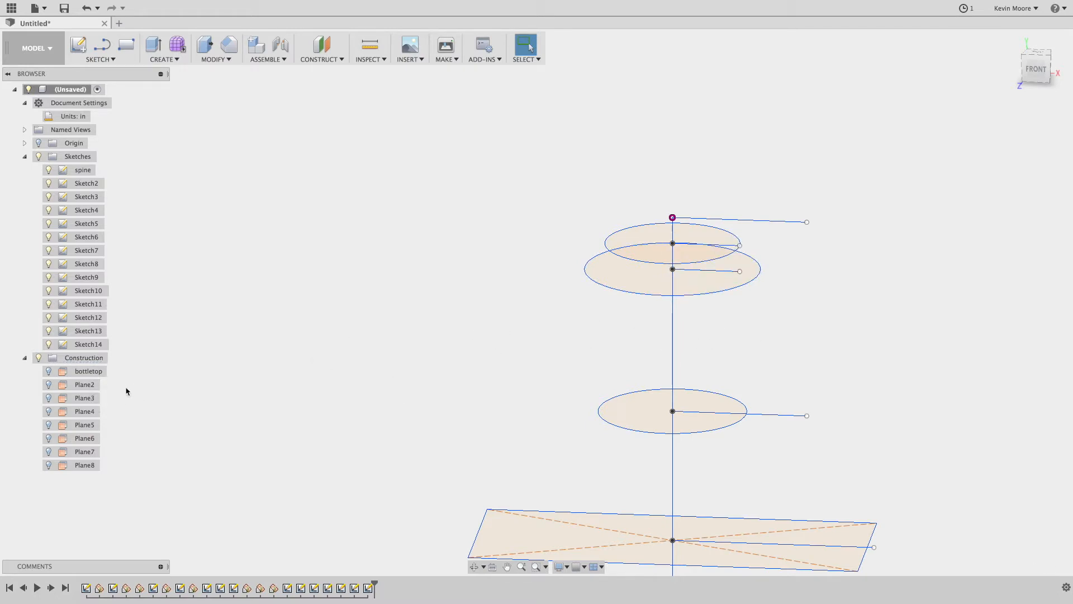
Step: Create a selection set from Plane2 and clear the selection
right_click(86, 390)
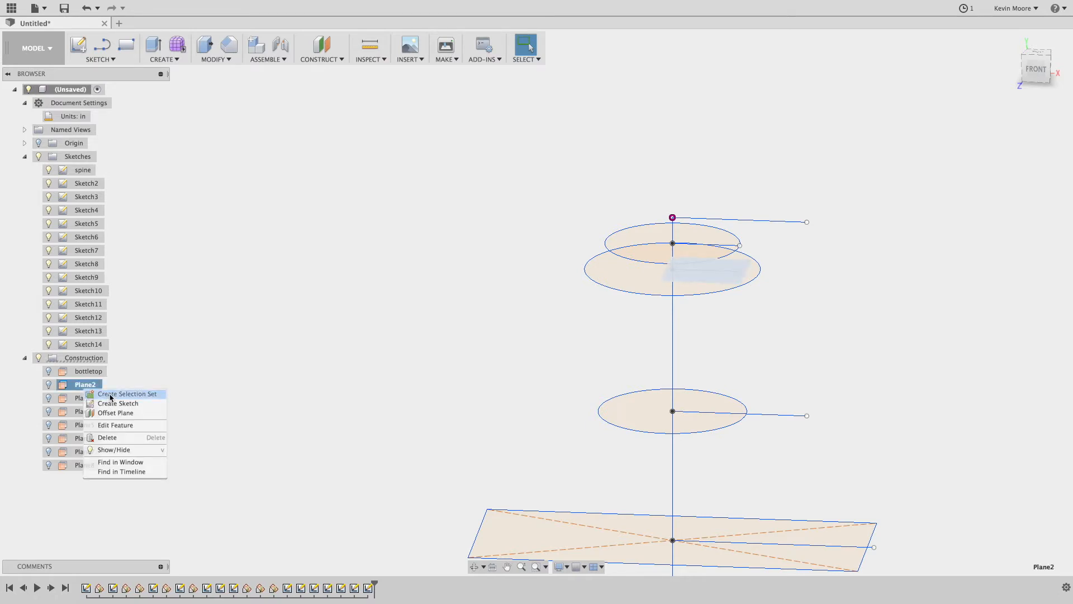
left_click(110, 395)
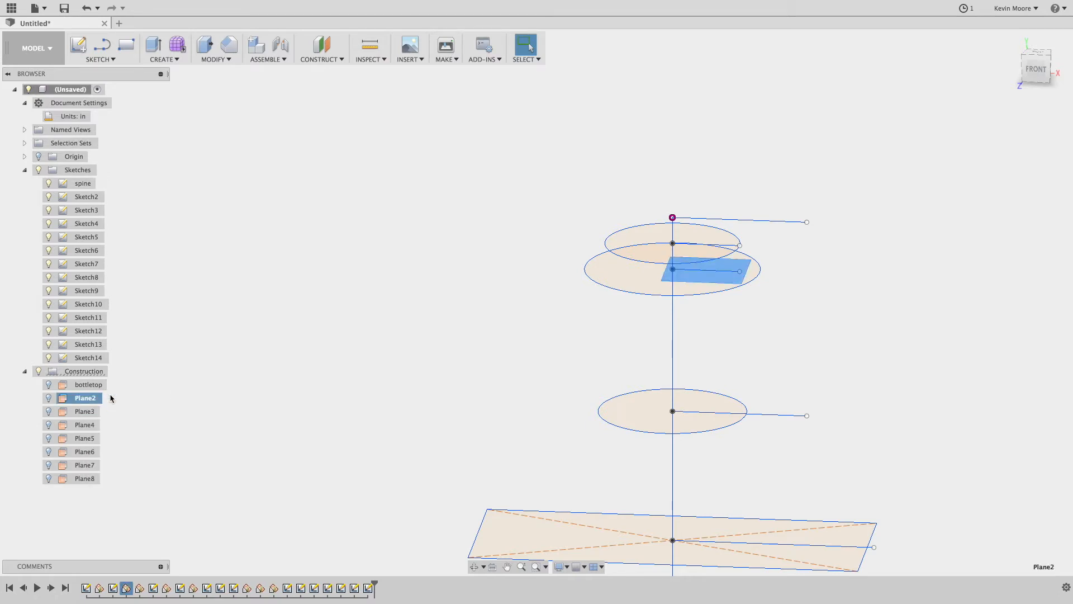
left_click(640, 284)
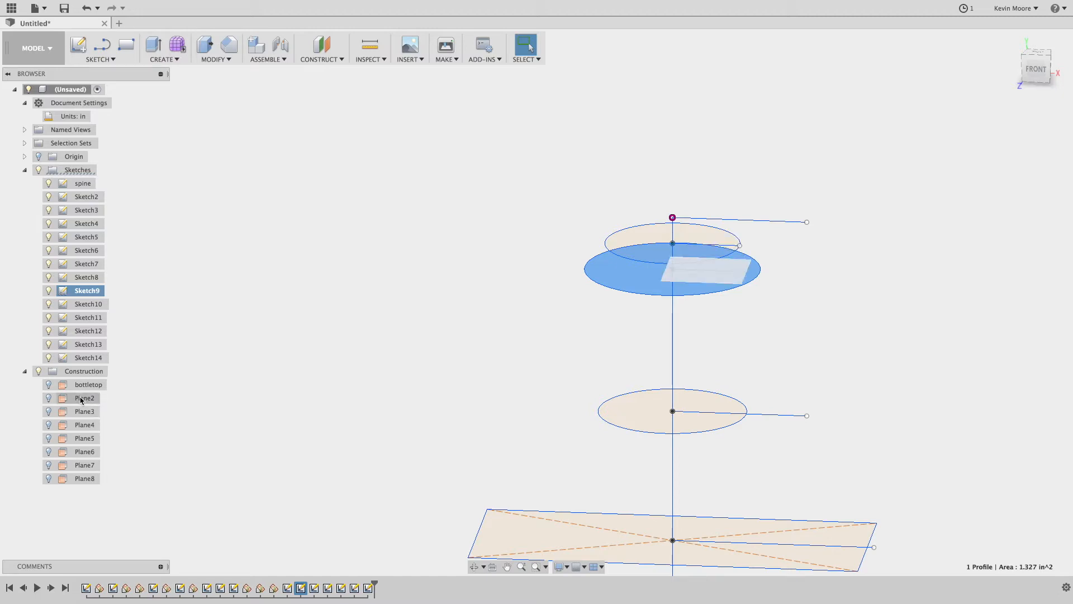
key("Escape")
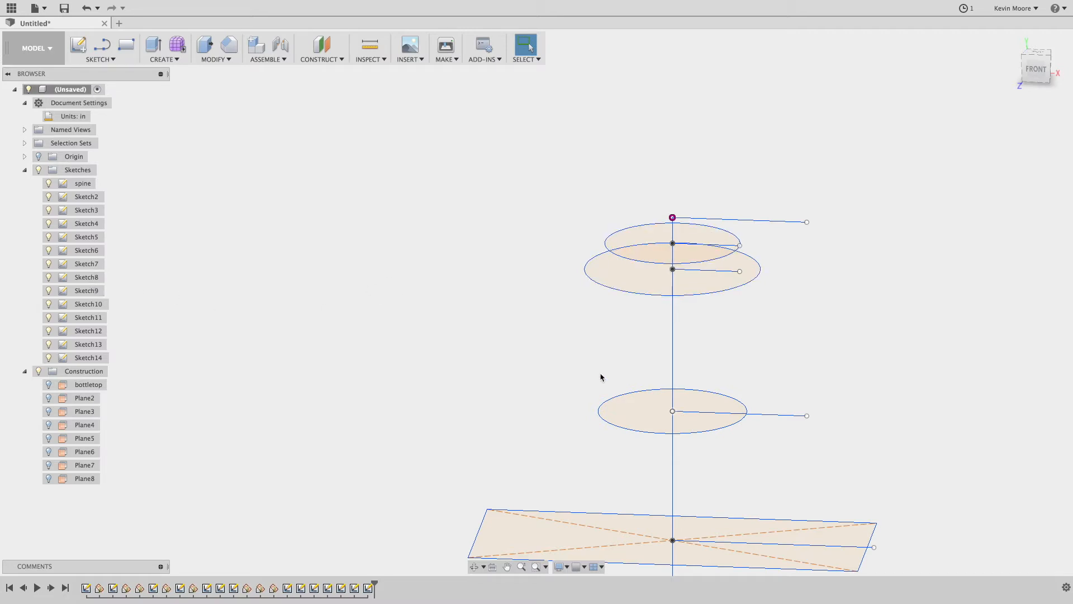
scroll(598, 371, "up", 5)
scroll(597, 369, "down", 8)
middle_click_drag(786, 441, 801, 264)
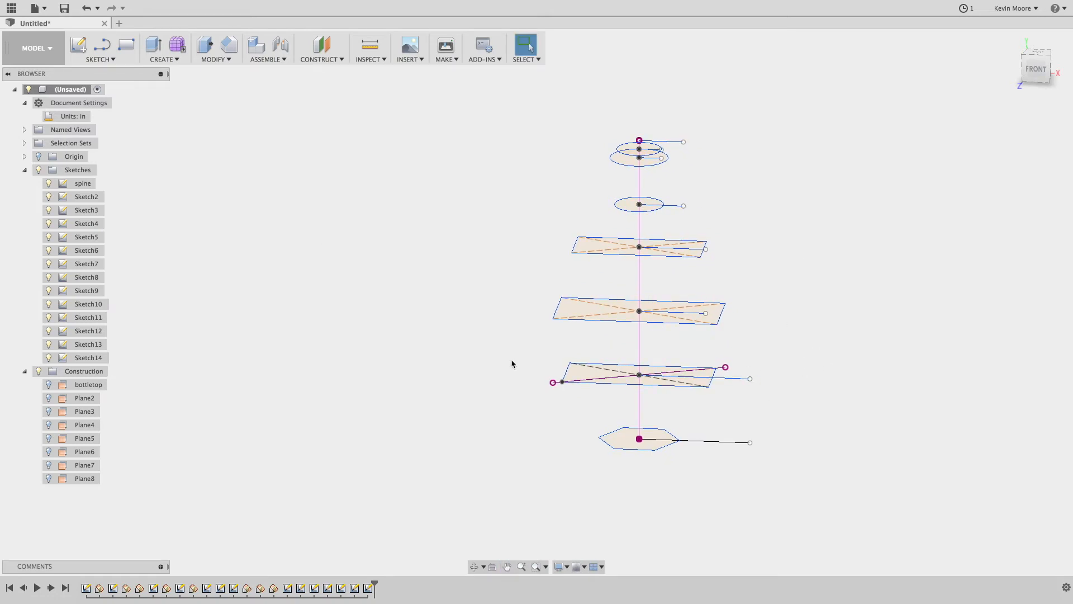
key("l")
key("o")
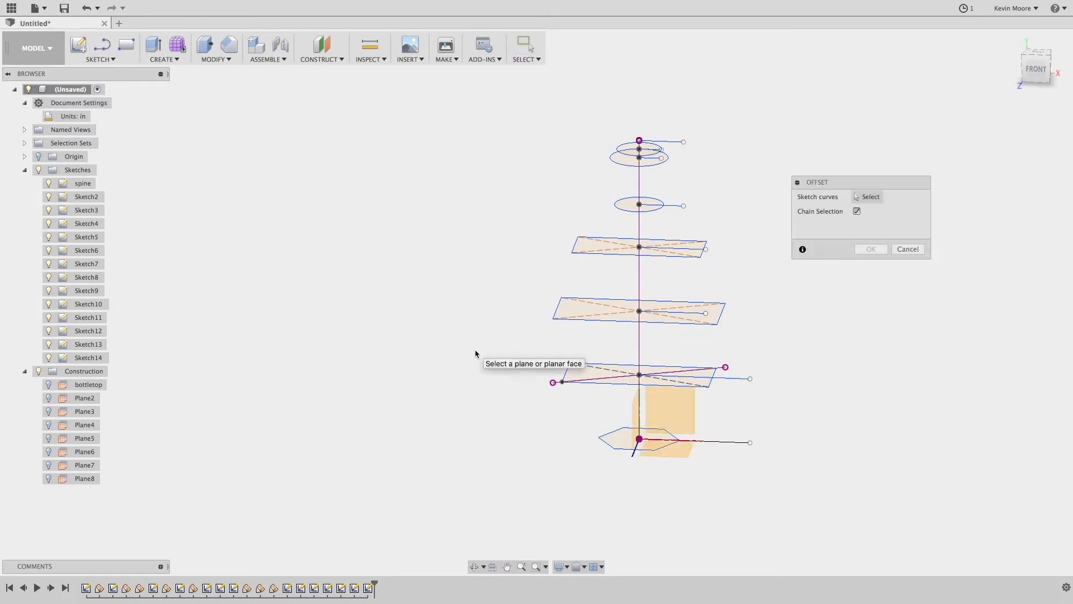
key("Escape")
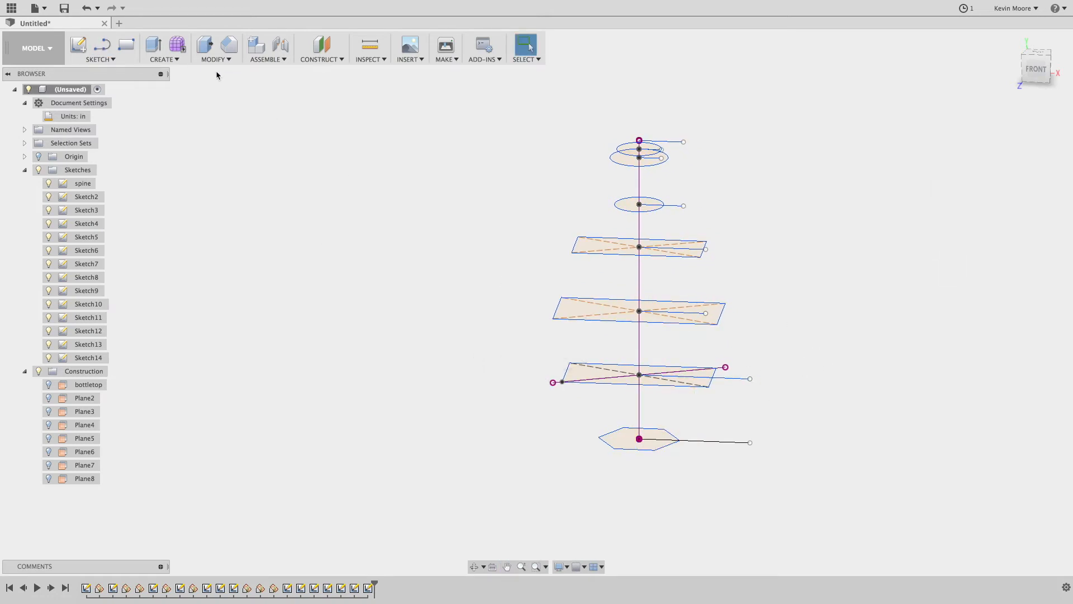
Step: Loft a new body through all seven profiles in order, from the top circle through the other circles and rectangles to the base hexagon
left_click(170, 59)
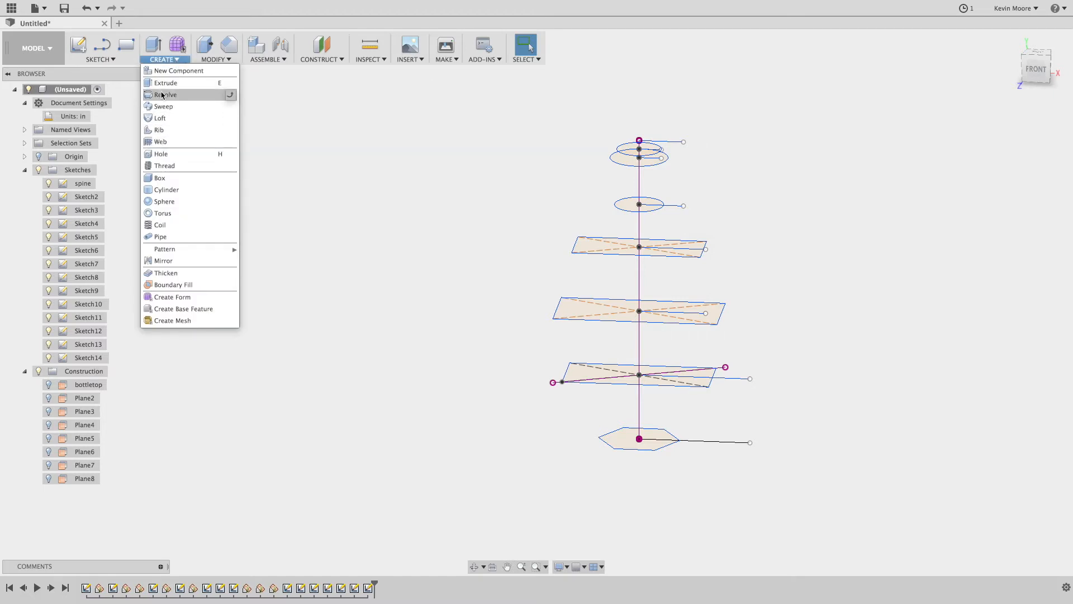
left_click(162, 119)
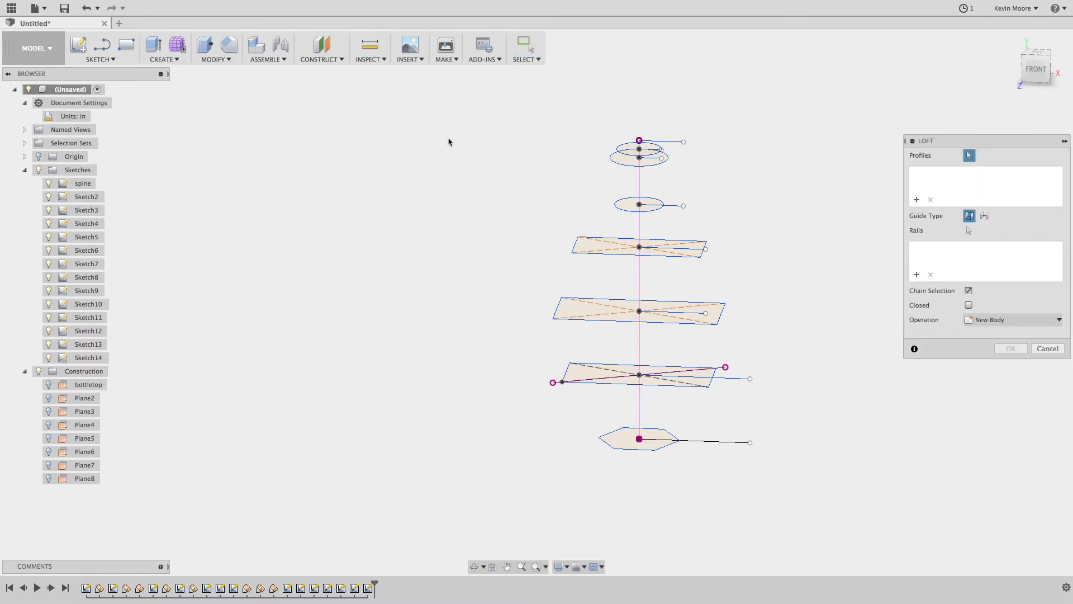
left_click(620, 151)
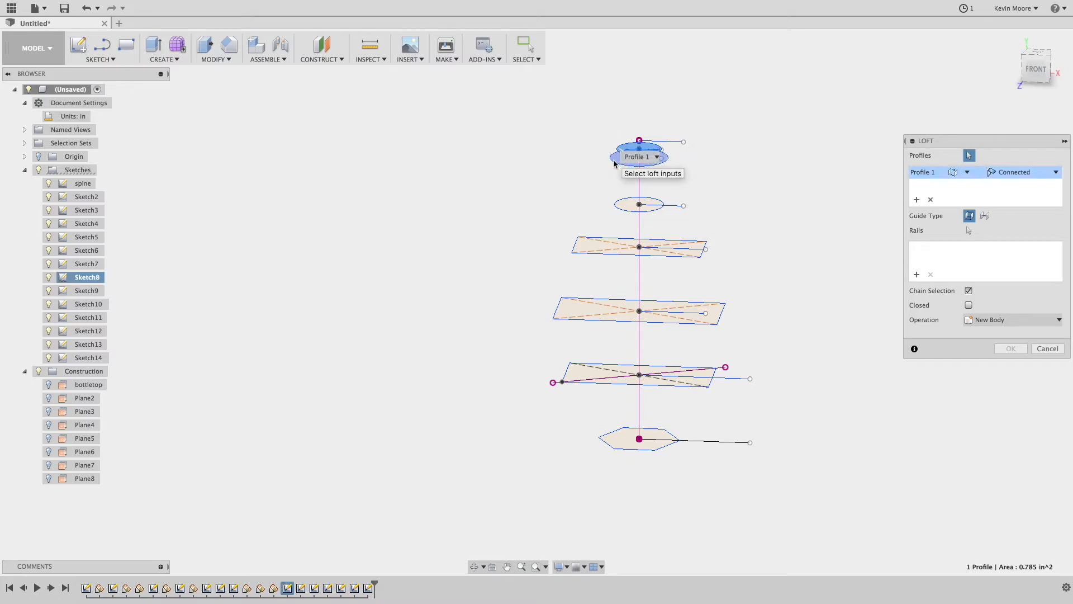
left_click(619, 163)
left_click(618, 205)
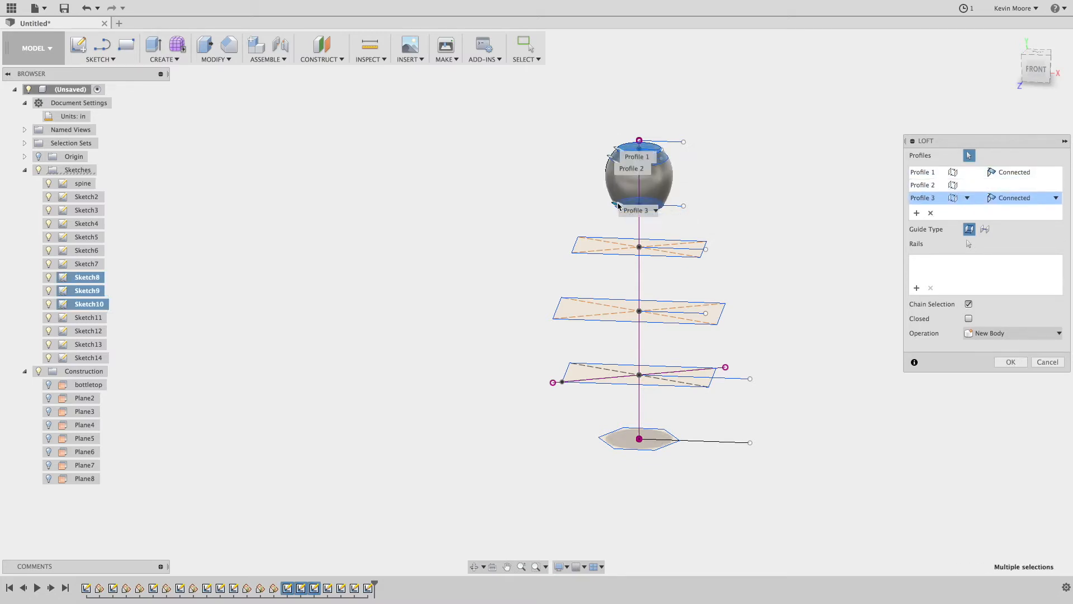
left_click(571, 246)
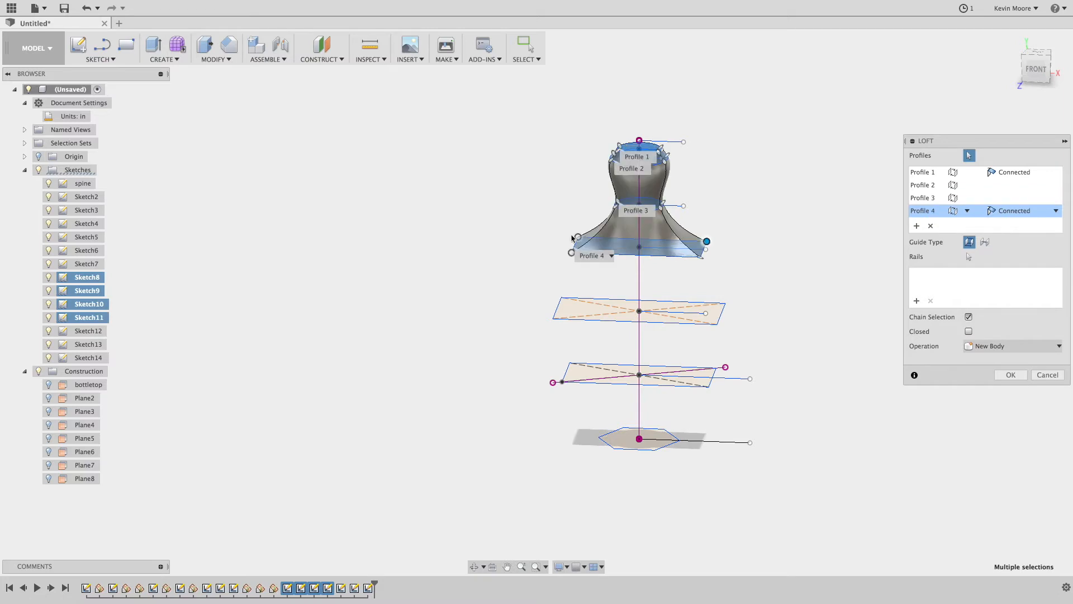
left_click(558, 308)
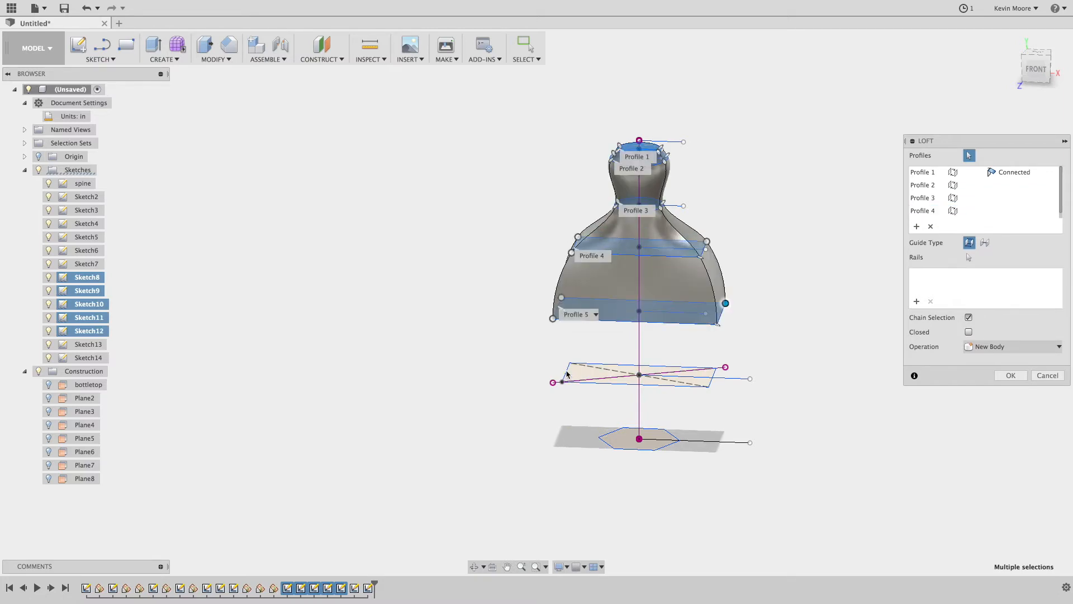
left_click(568, 380)
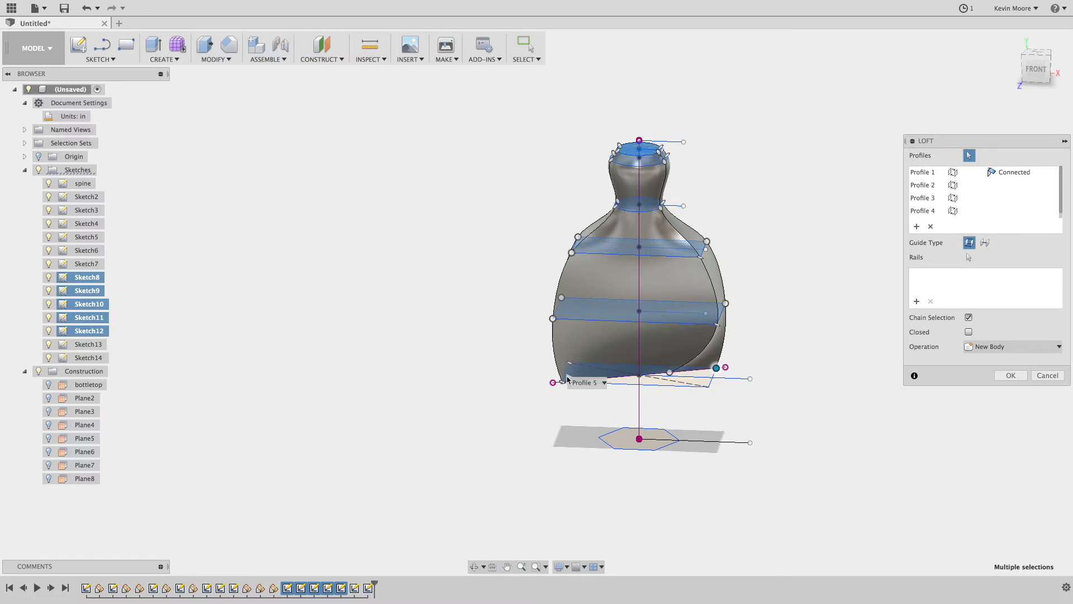
left_click(684, 385)
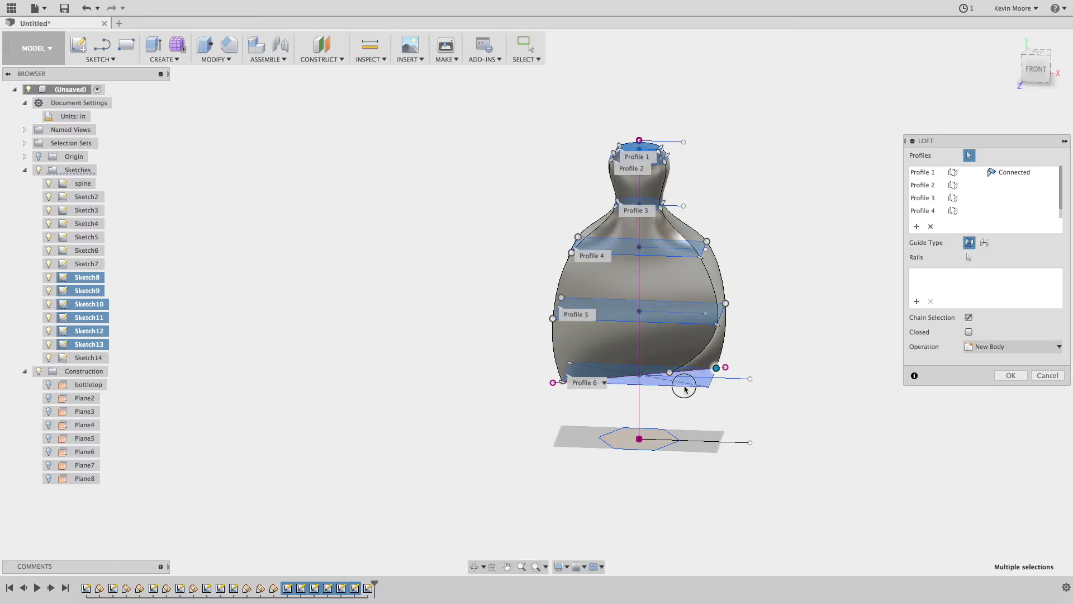
left_click(652, 432)
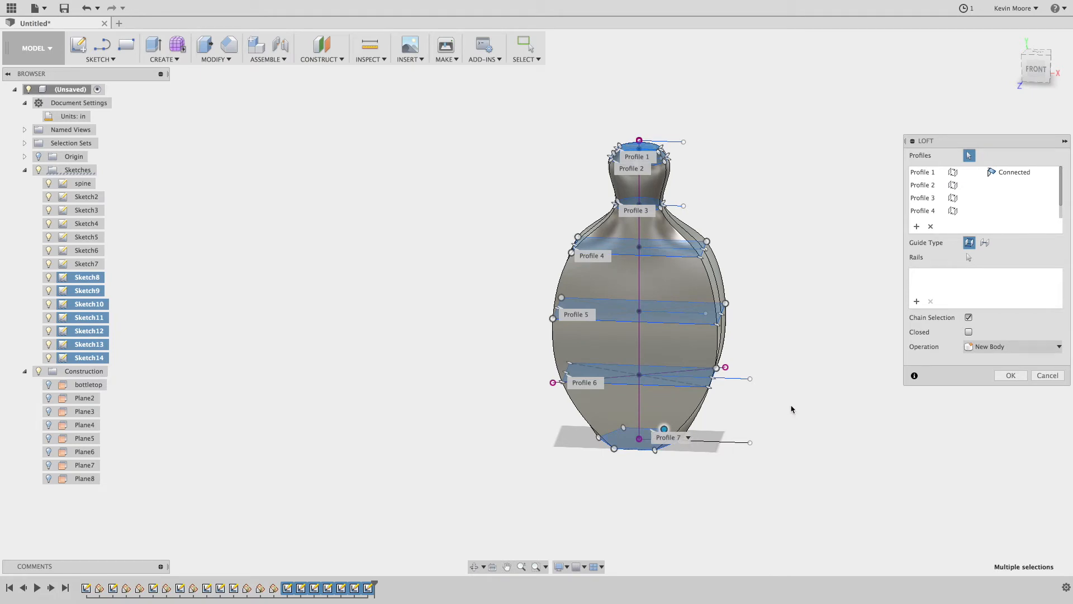
left_click(1009, 376)
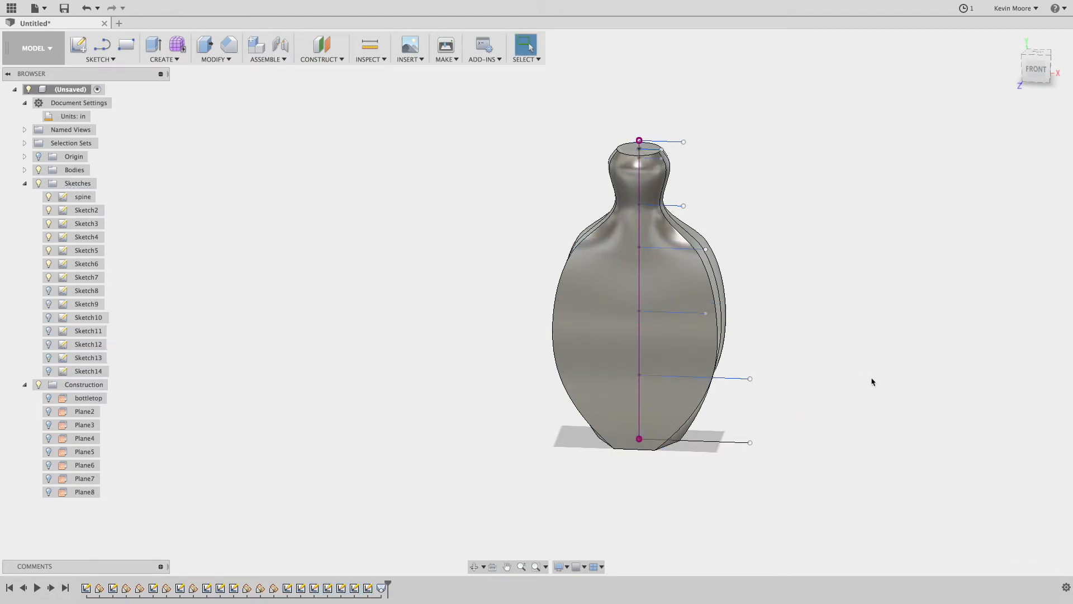
mouse_move(935, 275)
middle_mouse_down("shift")
mouse_move(792, 299)
mouse_move(671, 261)
mouse_move(477, 293)
mouse_move(941, 280)
middle_mouse_up("shift")
scroll(651, 162, "up", 3)
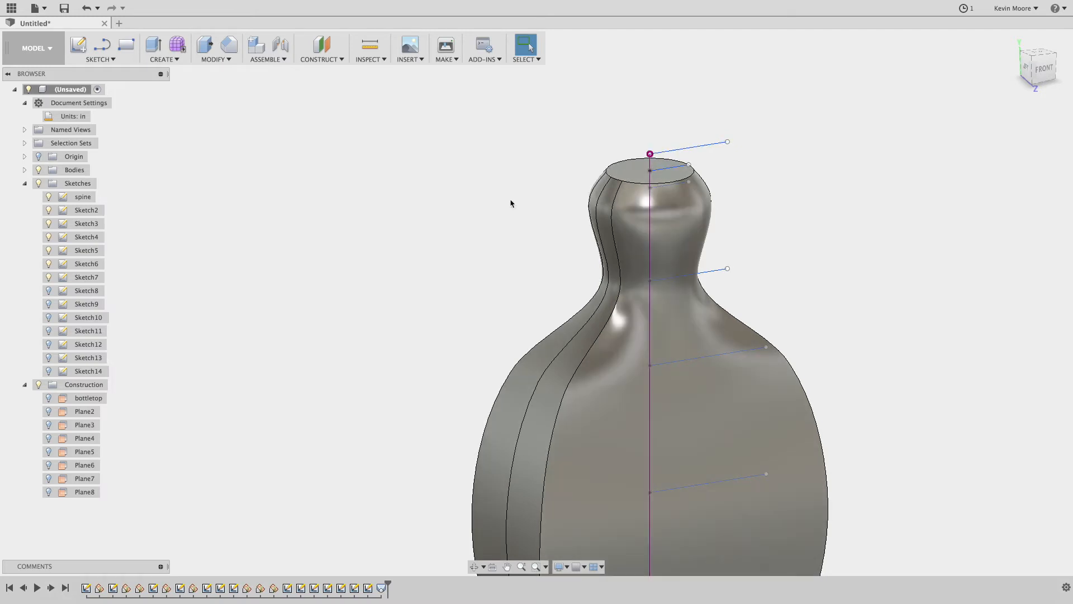
scroll(446, 280, "down", 5)
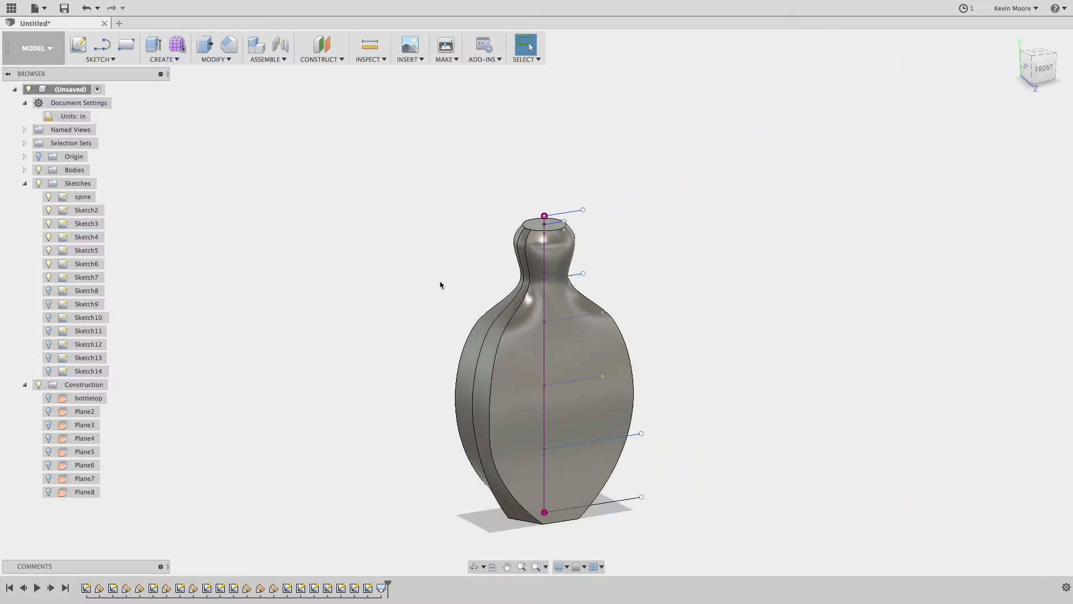
left_click_drag(733, 414, 669, 413)
key("Escape")
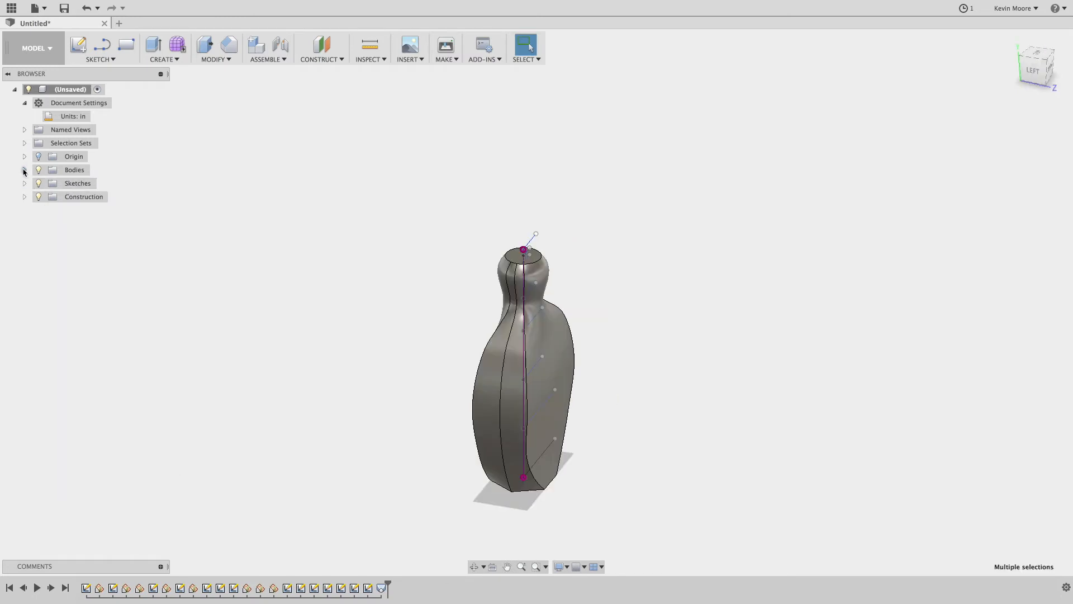
Step: Set up an STL export of the lofted bottle body with High refinement
left_click(24, 170)
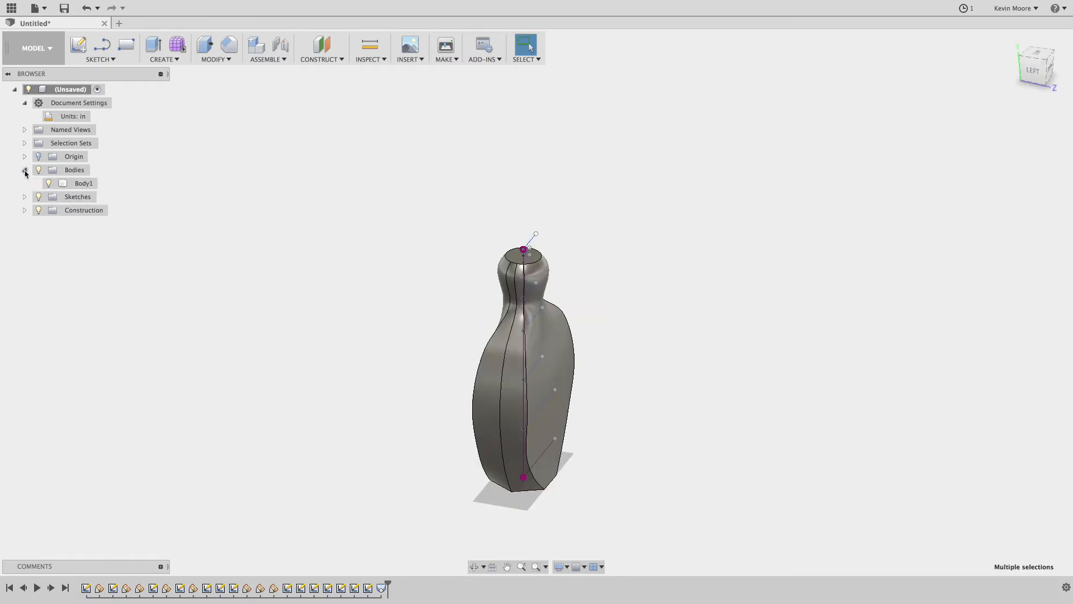
left_click(82, 184)
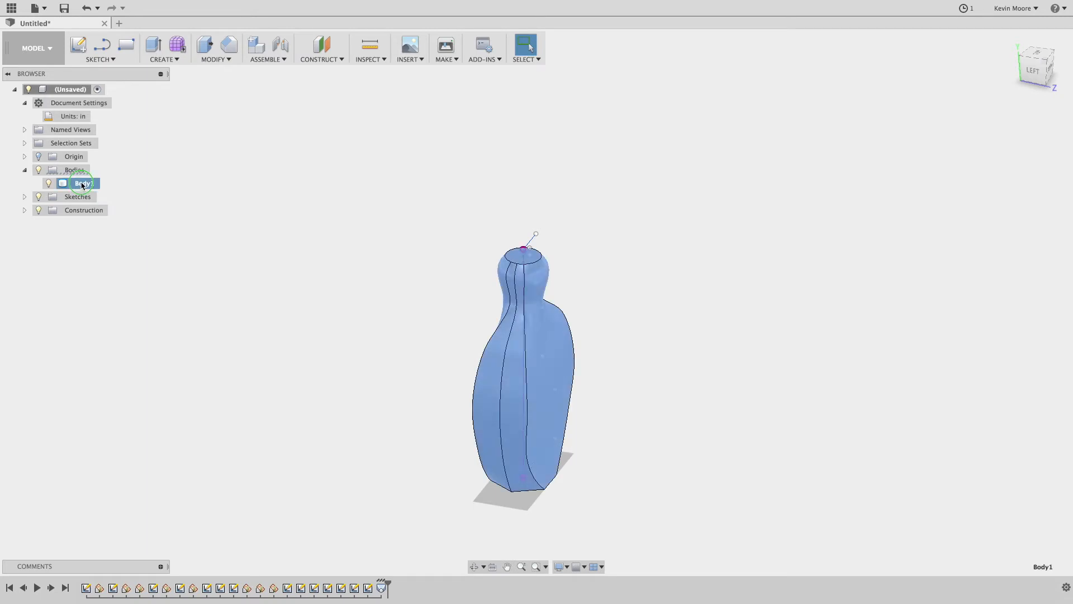
right_click(82, 184)
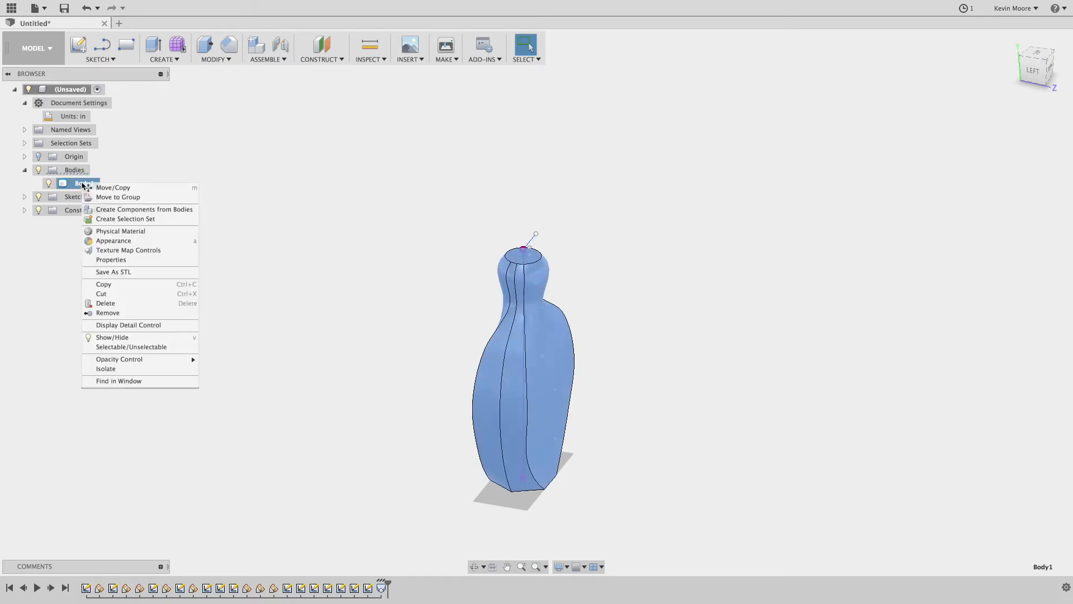
left_click(128, 273)
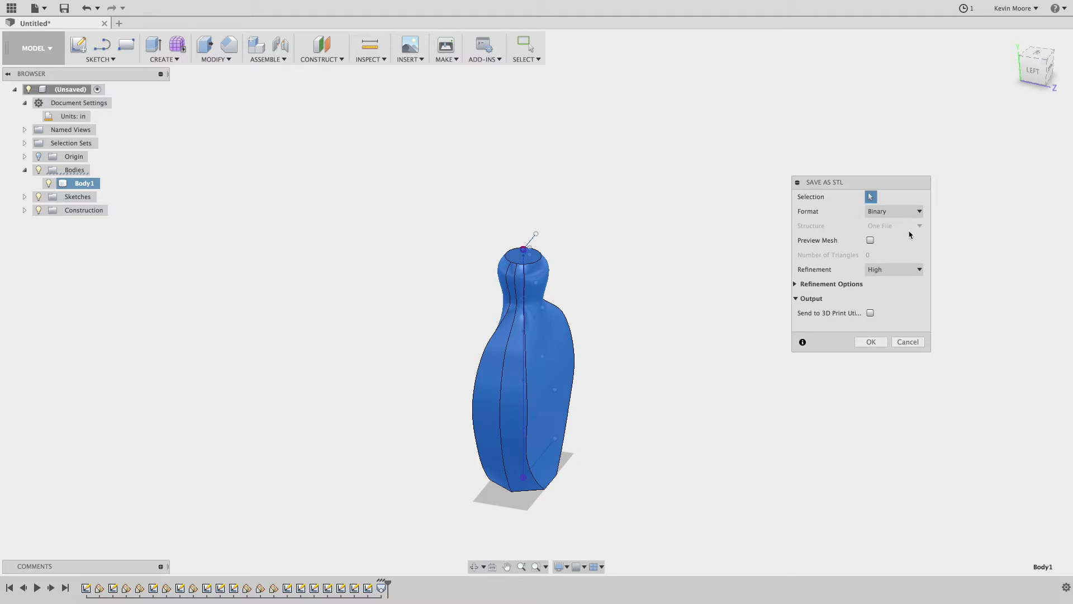
left_click(920, 270)
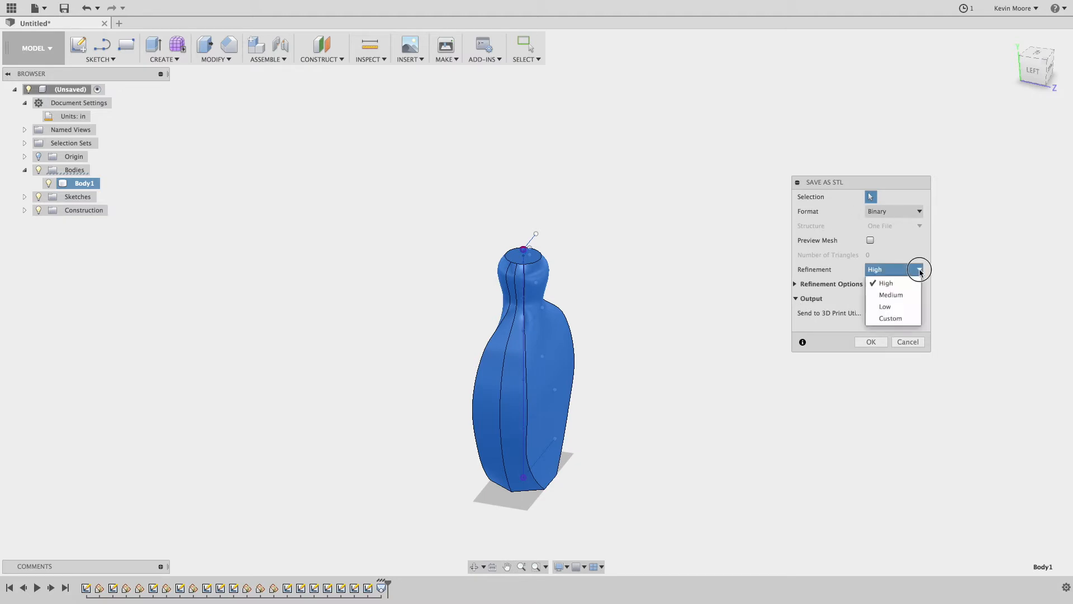
left_click(911, 281)
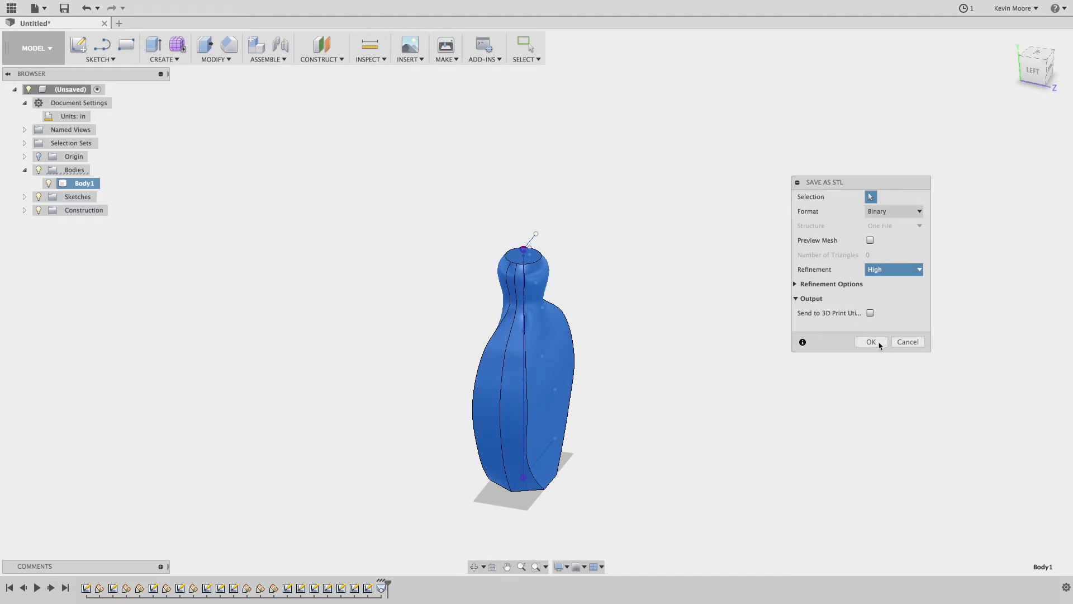
Step: Save the STL file as bottle in the iCloud Desktop folder
left_click(878, 344)
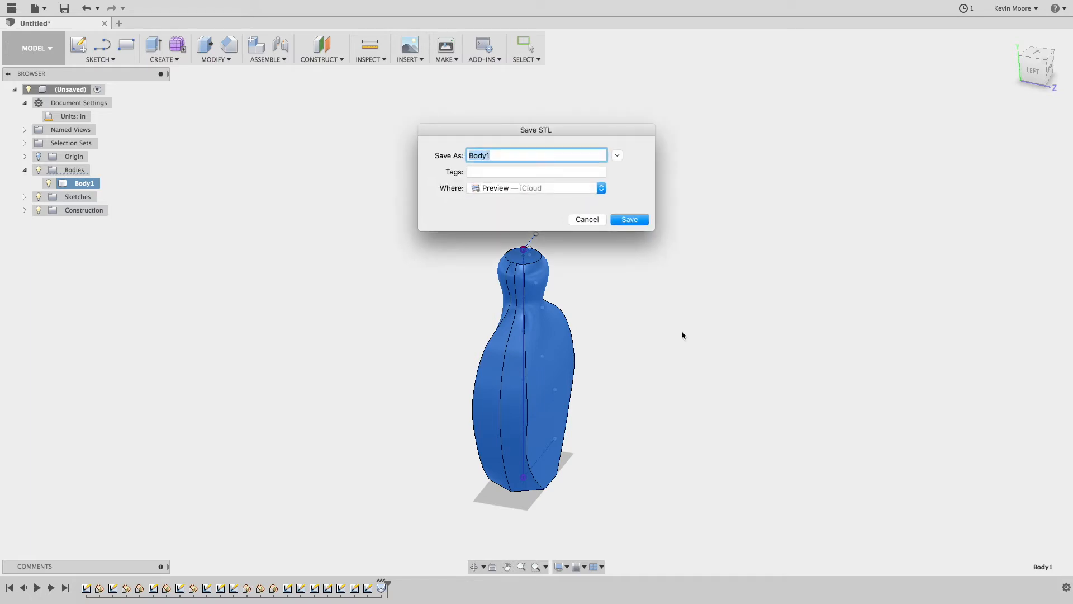
type("bottle")
left_click(579, 192)
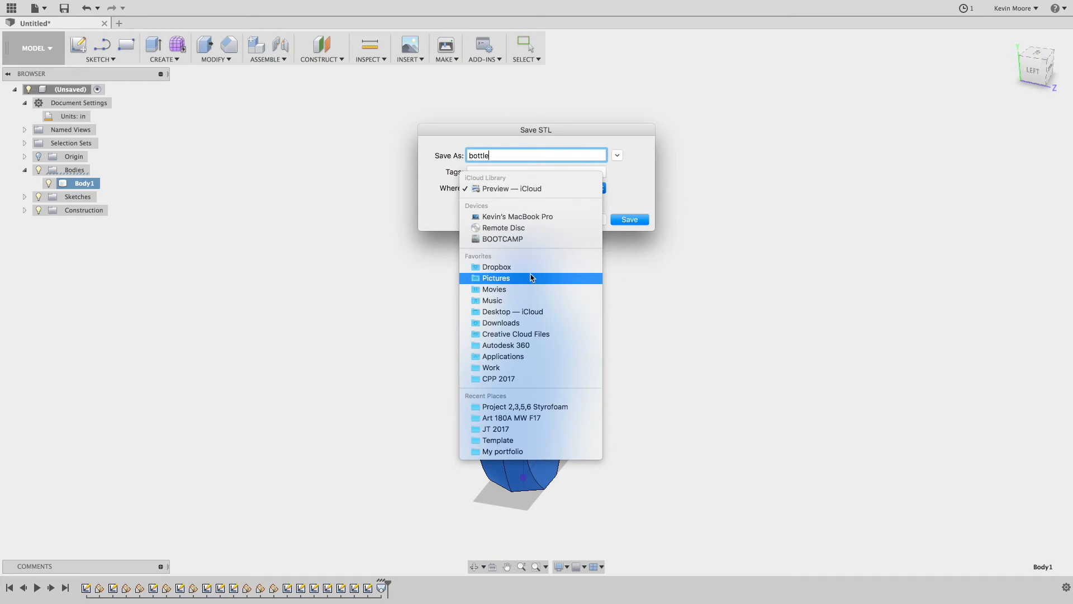
left_click(507, 314)
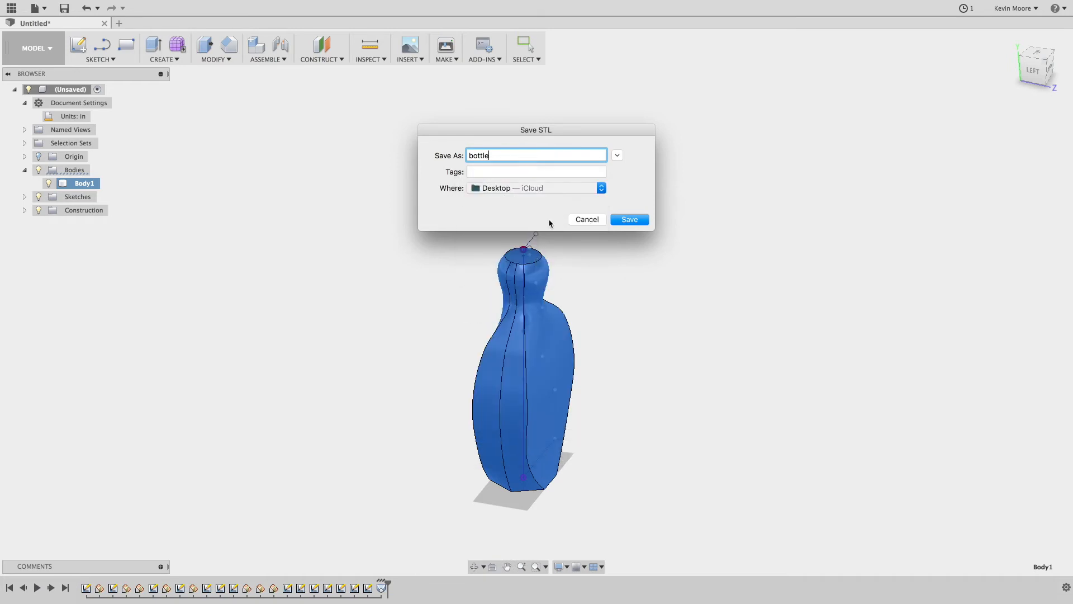
left_click(629, 219)
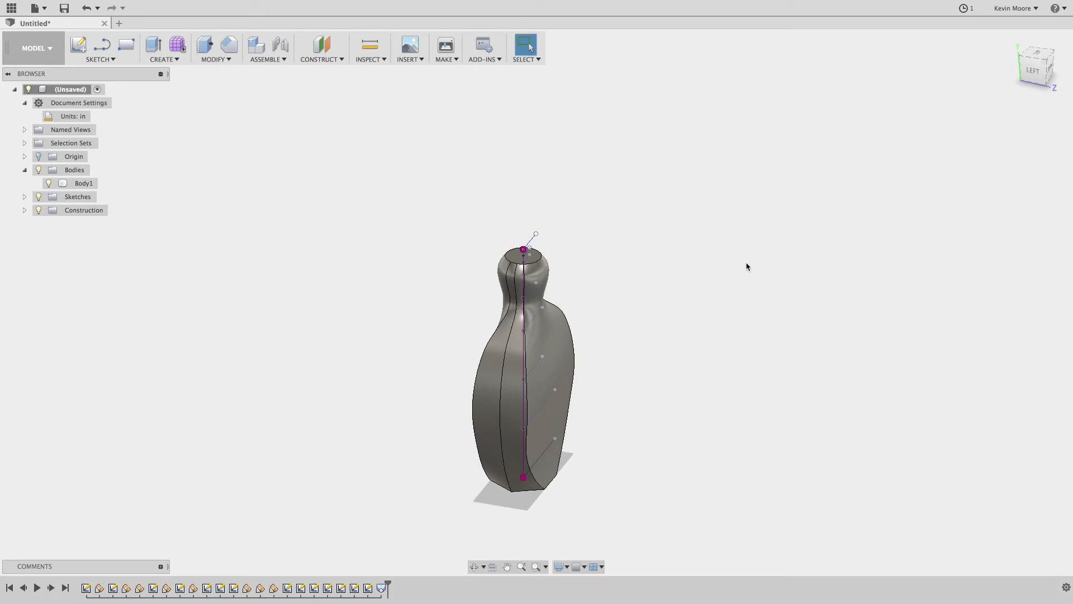
Step: Delete the bottle body together with all its sketches and construction planes
middle_click_drag(768, 279, 673, 277, "shift")
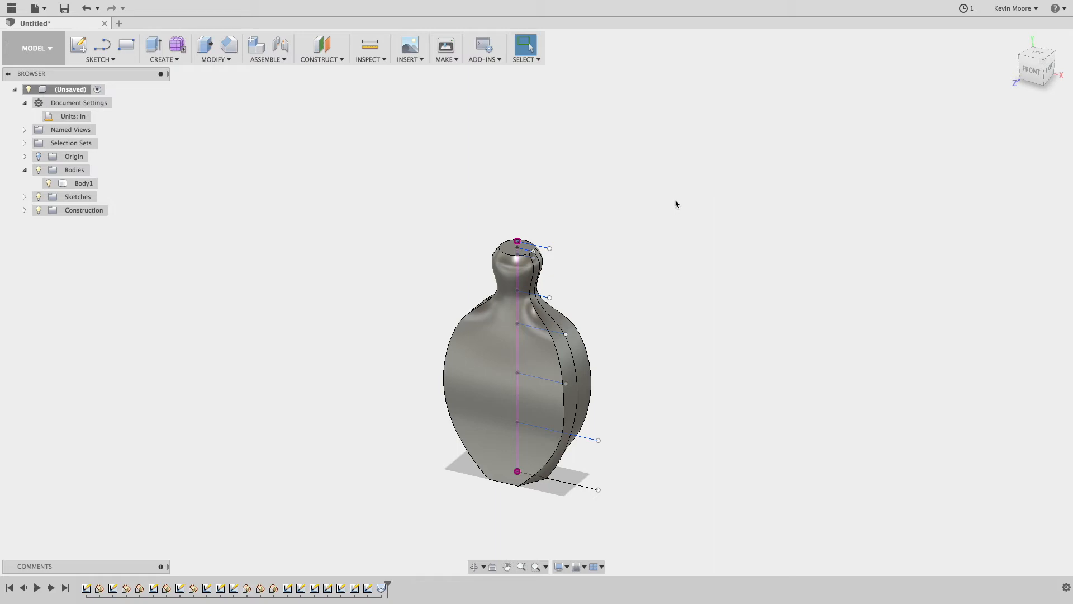
left_click_drag(666, 160, 248, 570)
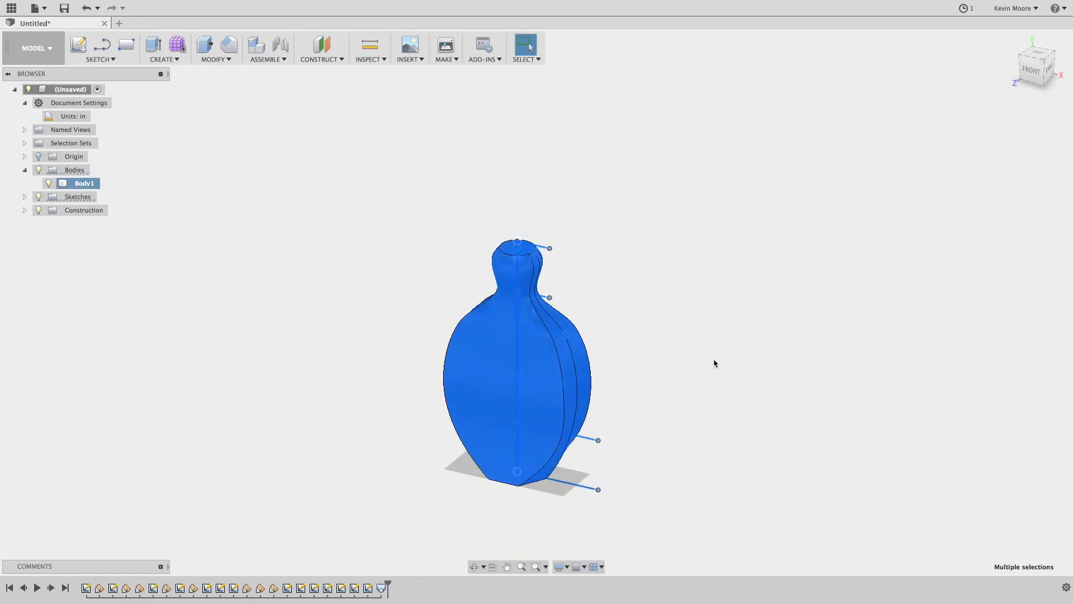
key("Delete")
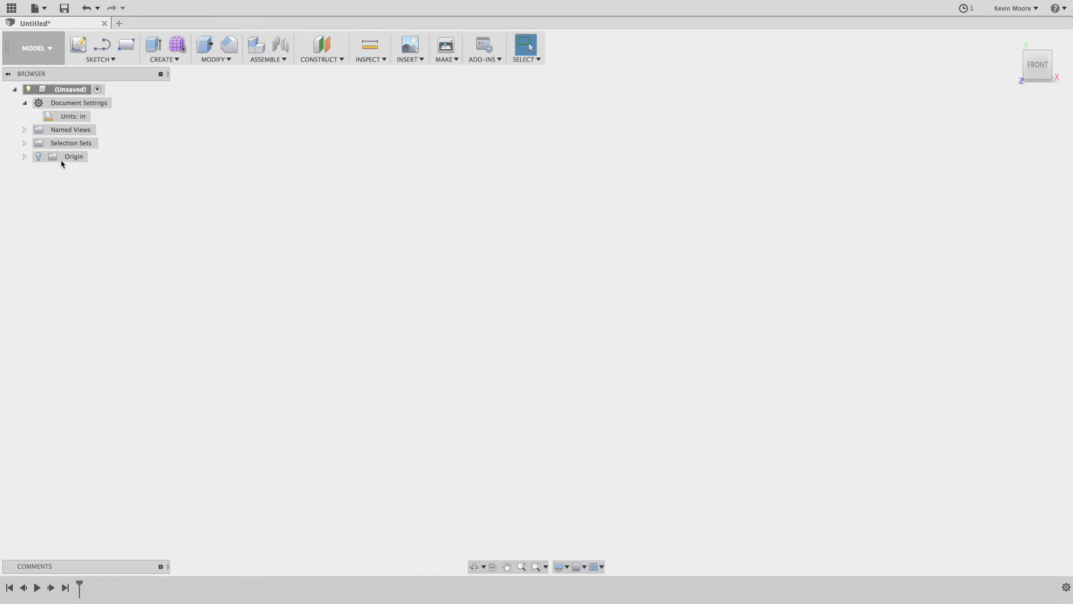
left_click(25, 157)
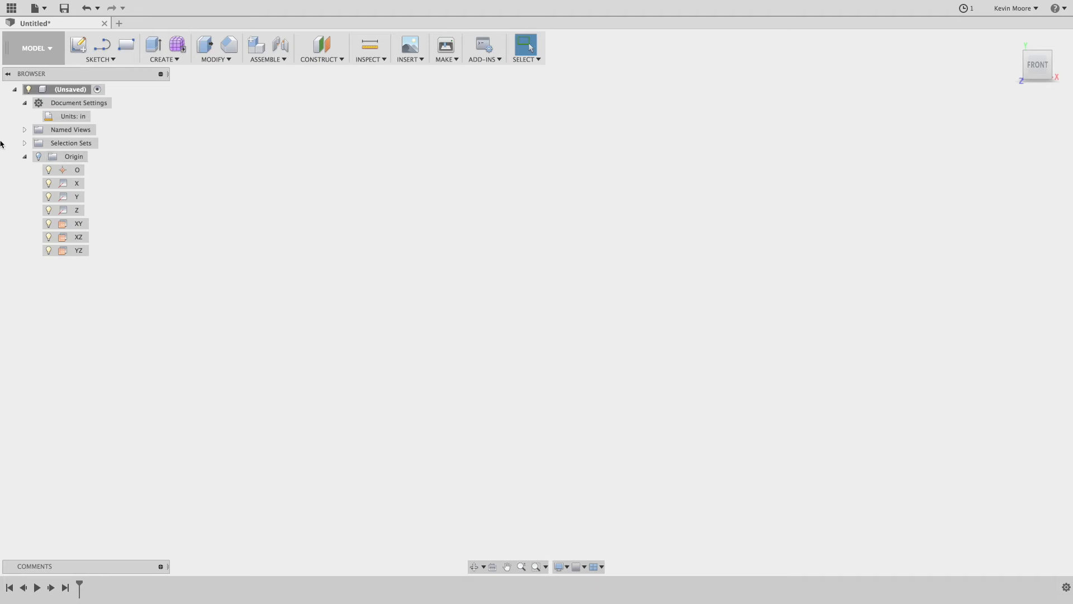
left_click(24, 157)
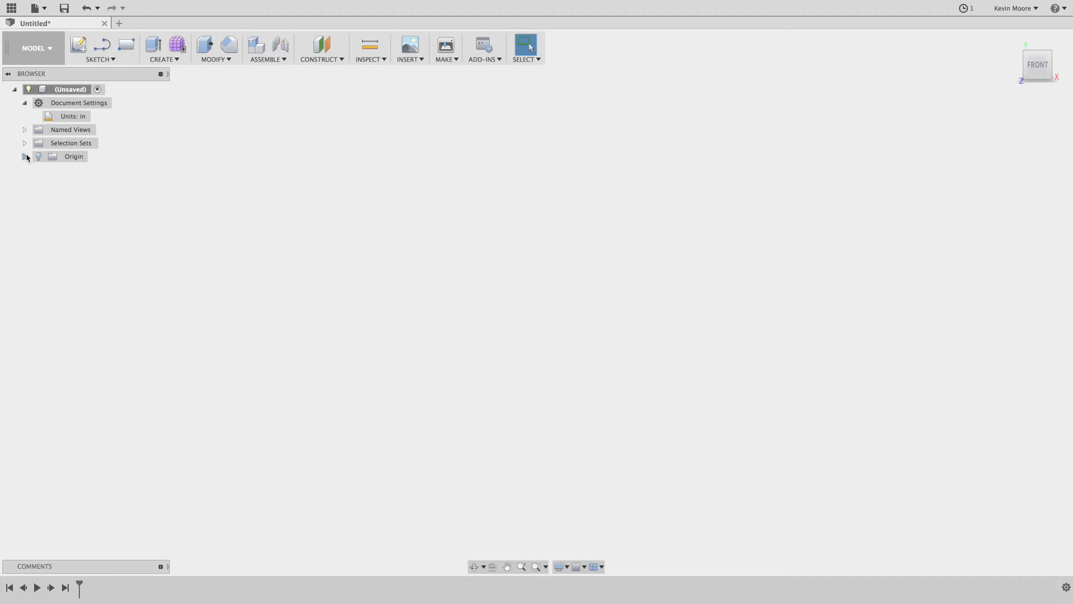
left_click(98, 59)
left_click(104, 72)
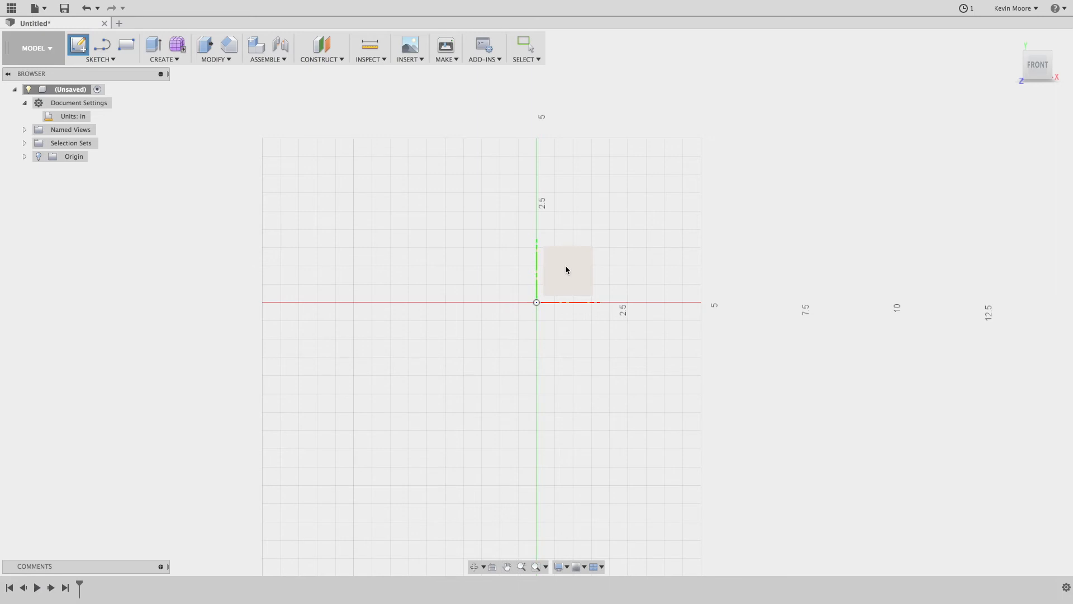
left_click(556, 281)
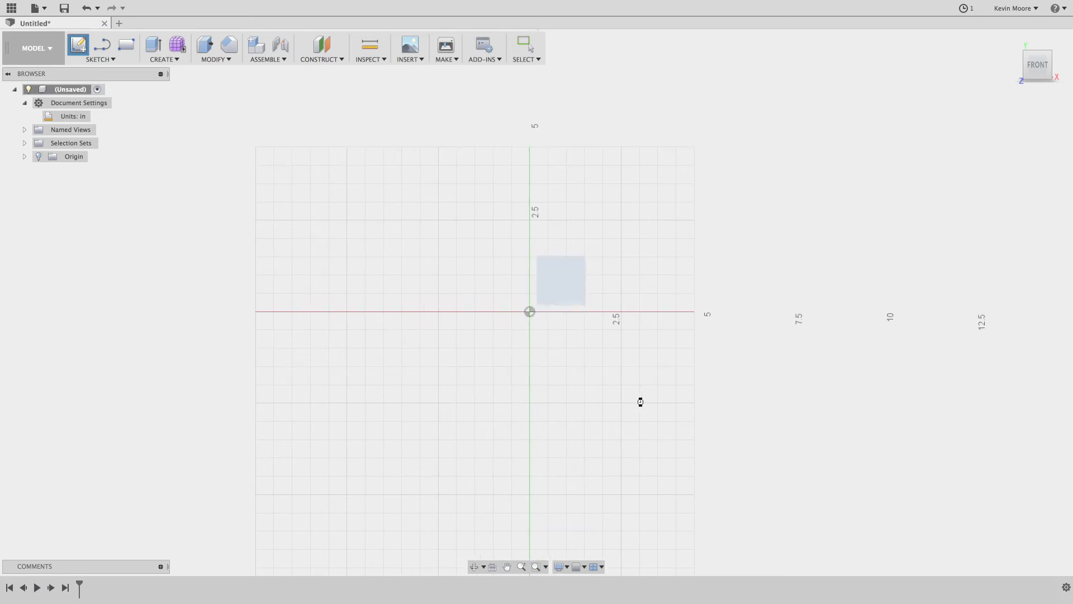
left_click(112, 60)
left_click(1044, 504)
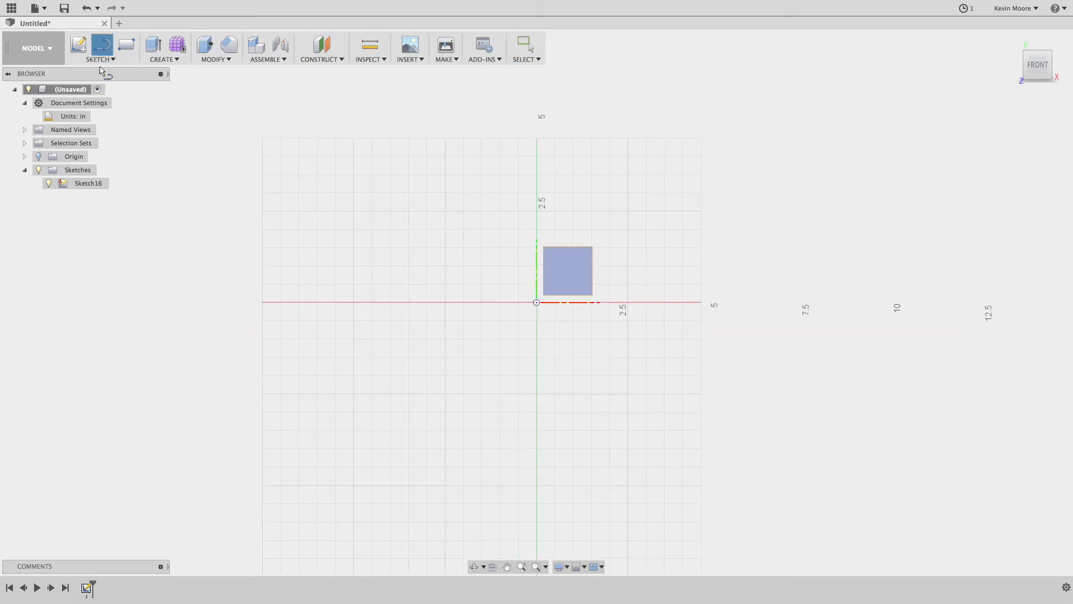
Step: Start a line sketch on the horizontal XZ plane
middle_click_drag(731, 367, 664, 386, "shift")
key("r")
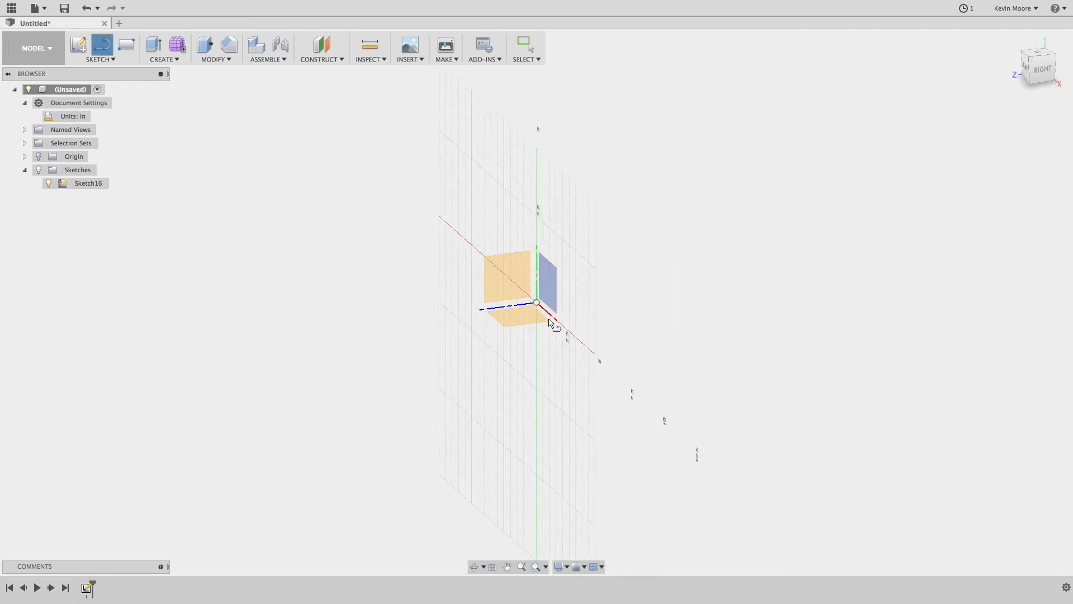
left_click(539, 317)
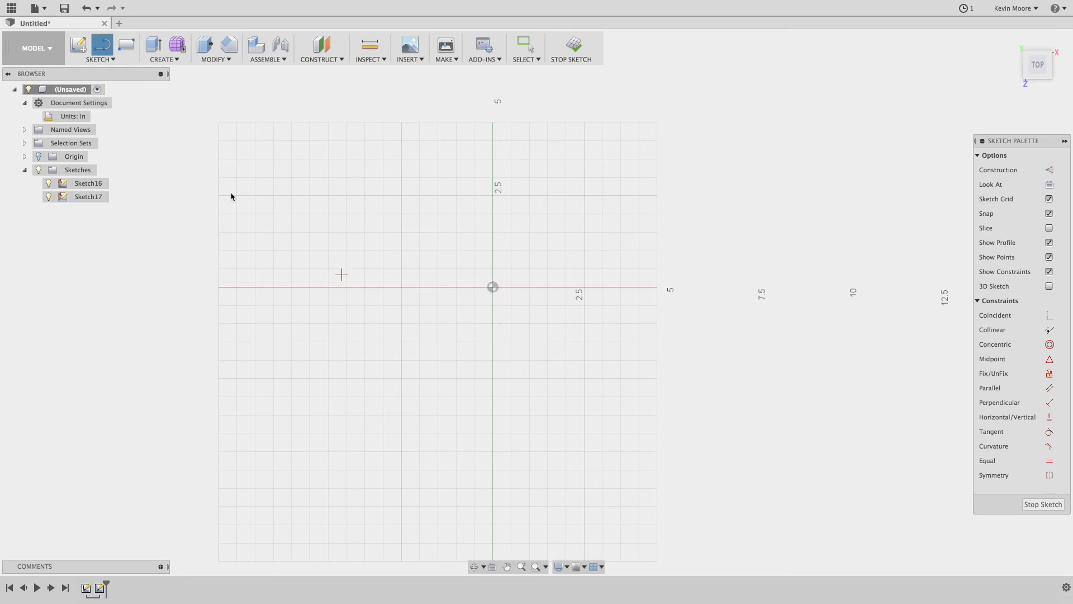
left_click(493, 287)
left_click(618, 286)
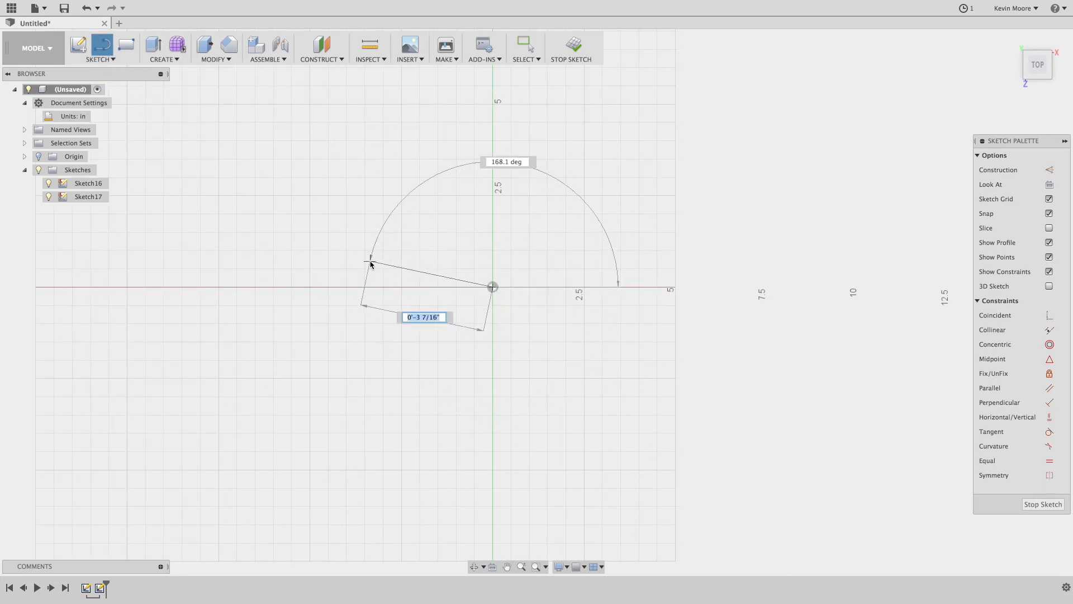
key("Escape")
Step: Draw a circle about 7 in in diameter centred on the sketch origin
key("c")
left_click(492, 287)
left_click(371, 287)
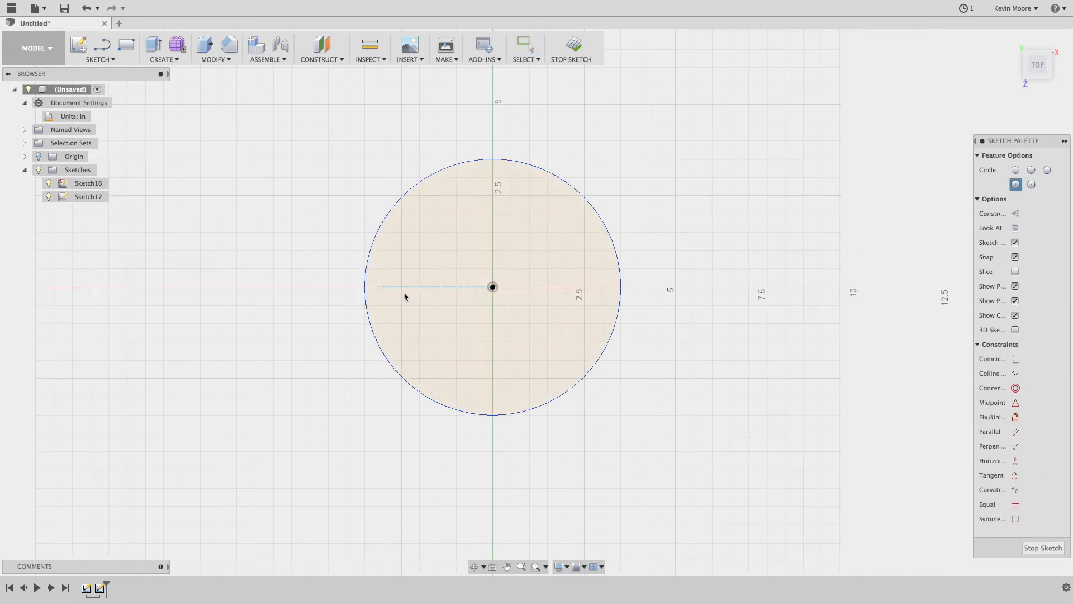
Step: Extrude the circle upward 5 1/2 in as a new body
middle_click_drag(678, 460, 686, 407, "shift")
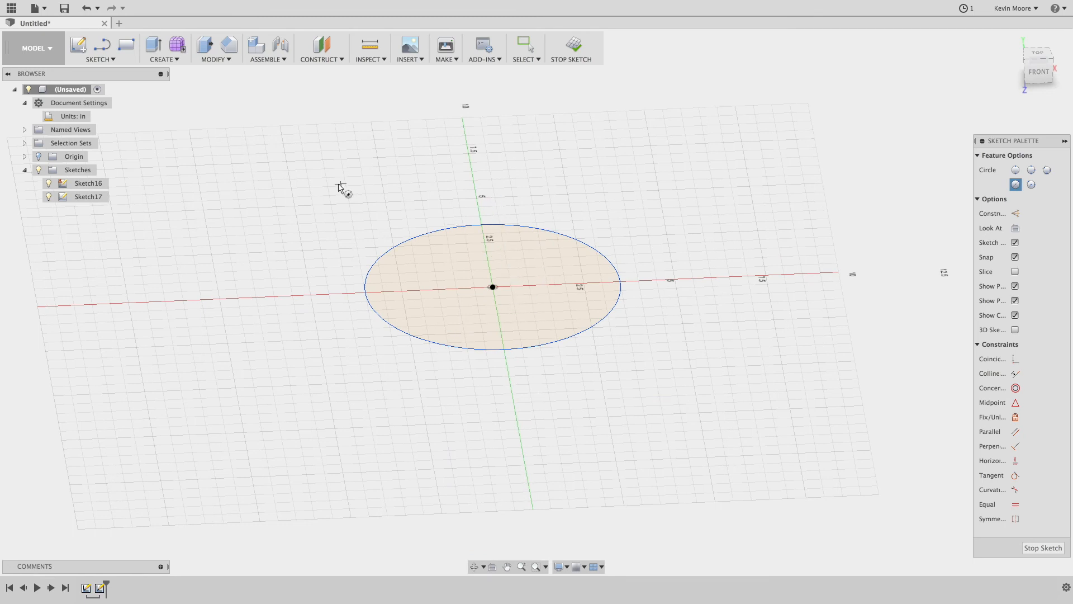
key("e")
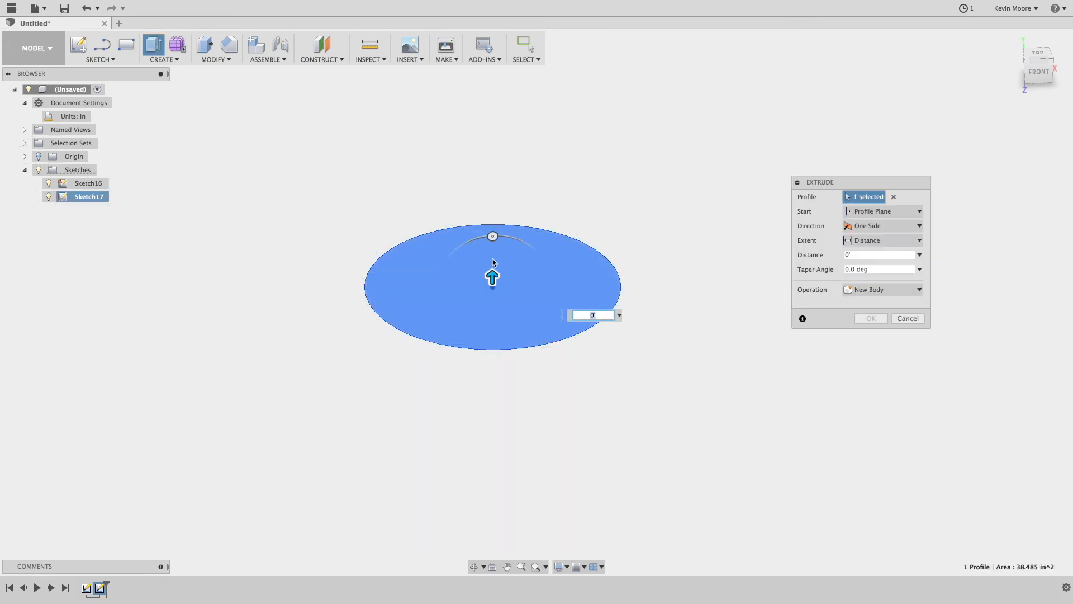
left_click_drag(498, 271, 527, 98)
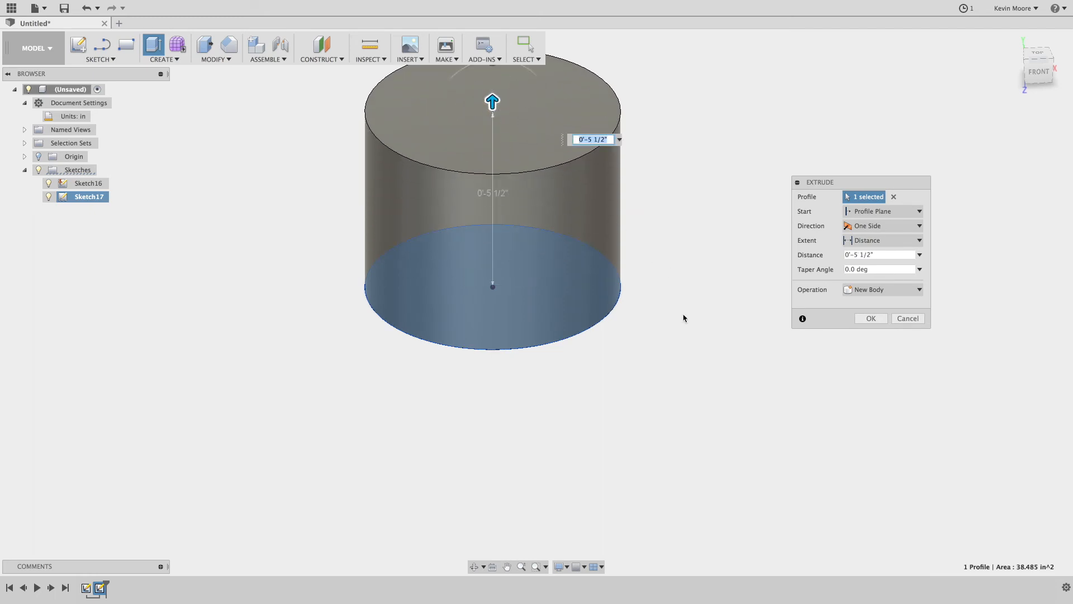
scroll(736, 242, "down", 1)
middle_click_drag(736, 242, 616, 364)
left_click(870, 318)
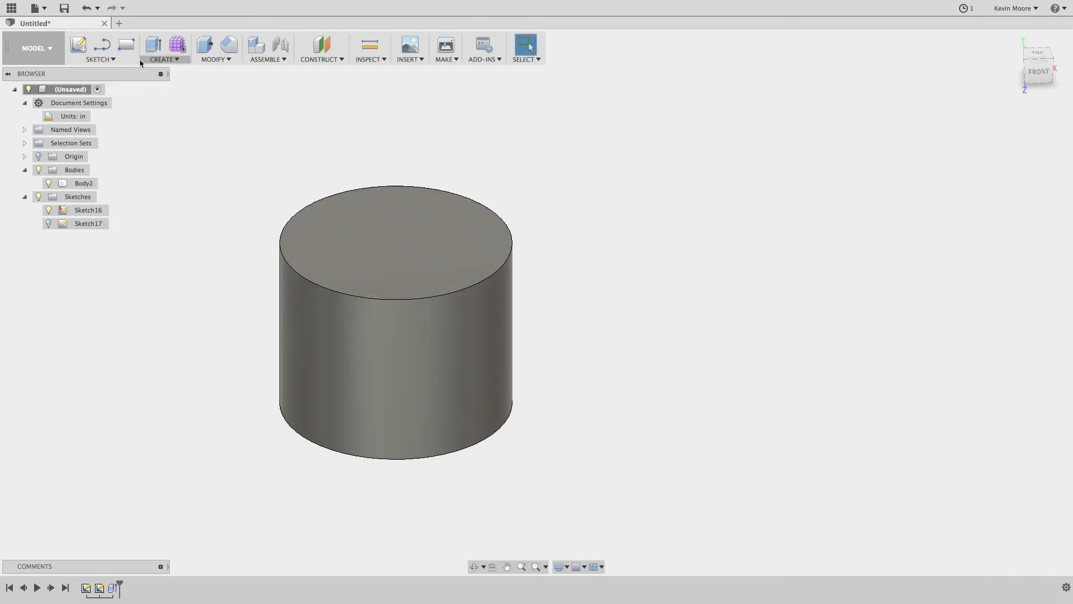
Step: Start an ellipse sketch on the top face of the cylinder
left_click(101, 60)
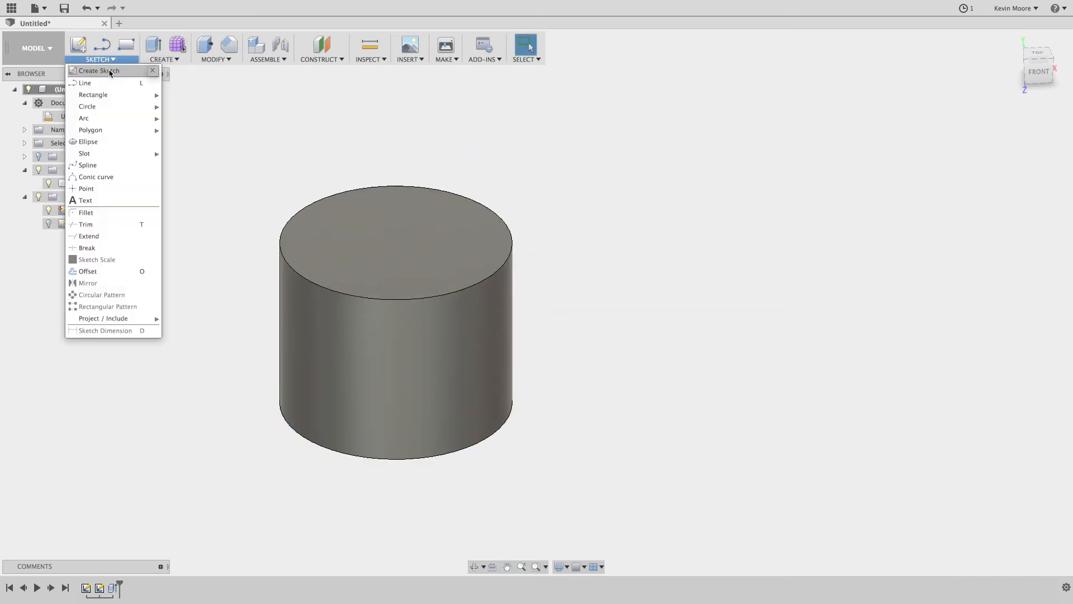
left_click(98, 143)
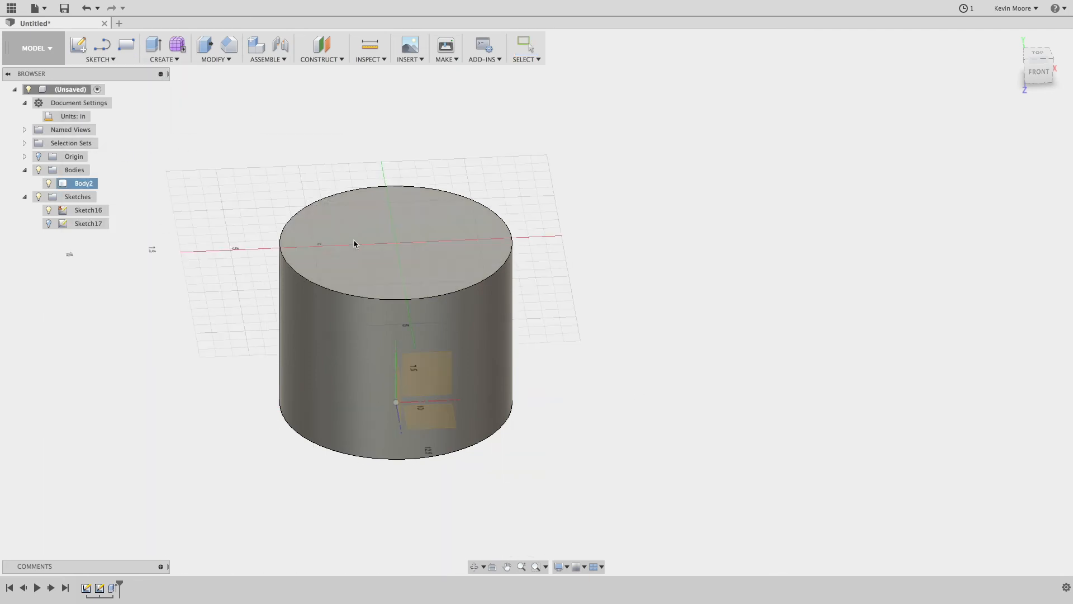
left_click(393, 243)
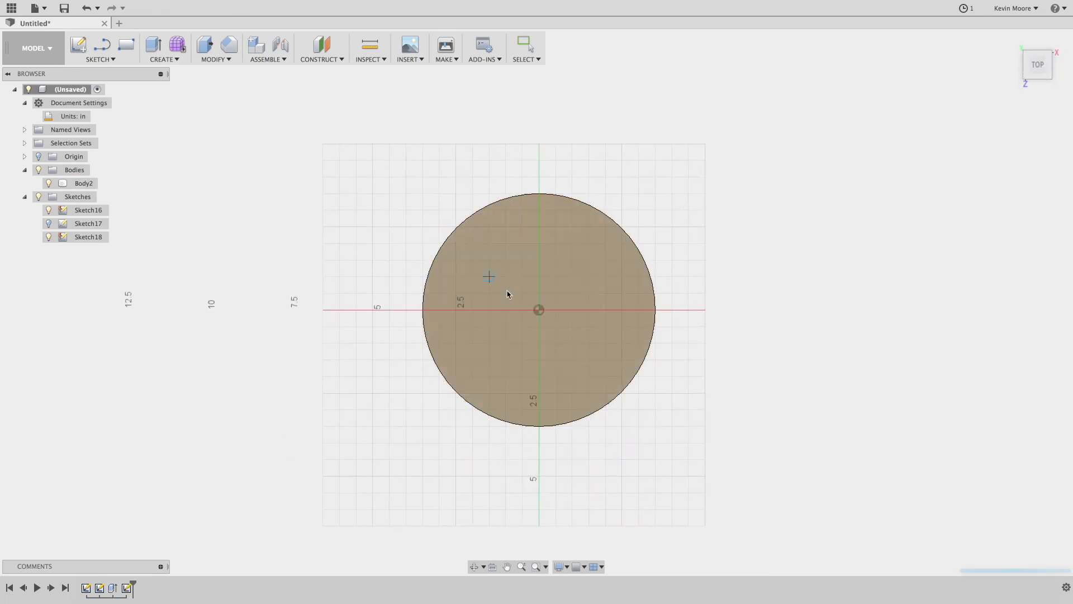
left_click(612, 309)
left_click(498, 308)
key("Escape")
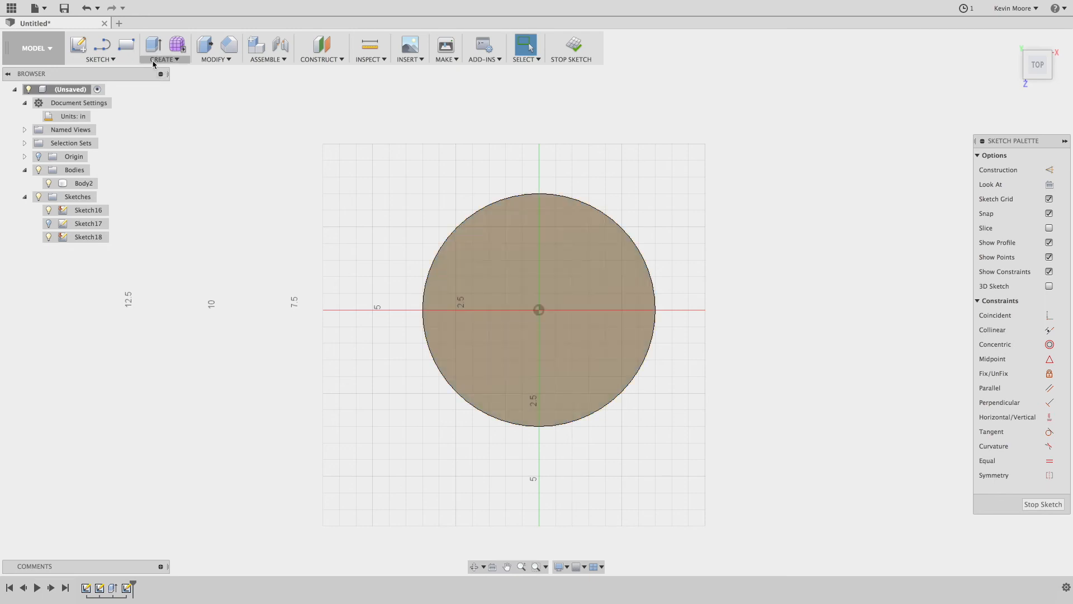
Step: Draw a nearly round ellipse on the cylinder's top face, between its centre and its edge on the negative X side, and finish the sketch
left_click(101, 59)
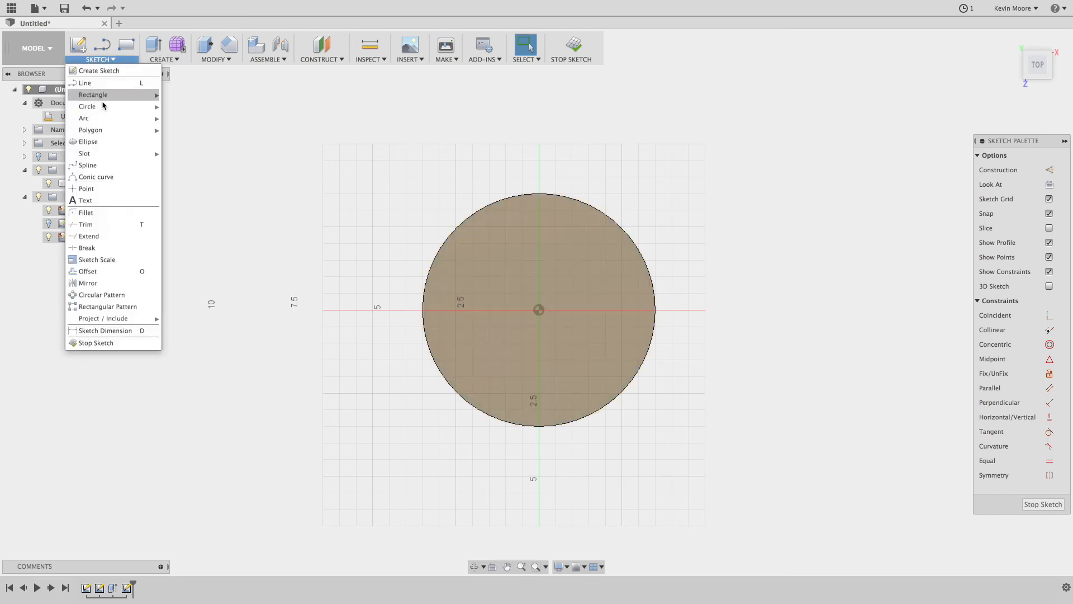
left_click(88, 142)
left_click(473, 292)
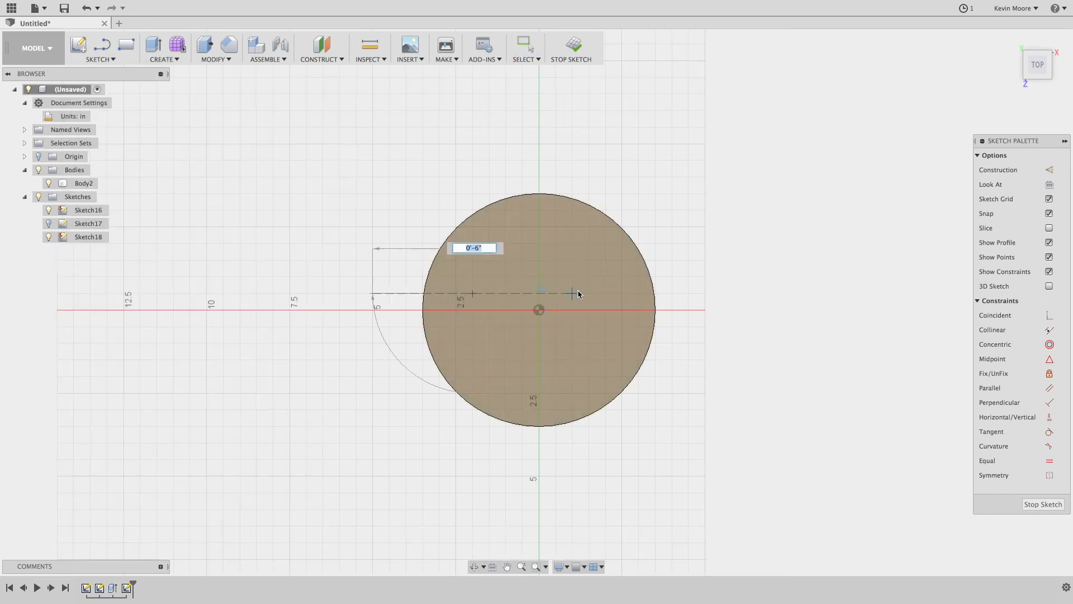
left_click(511, 292)
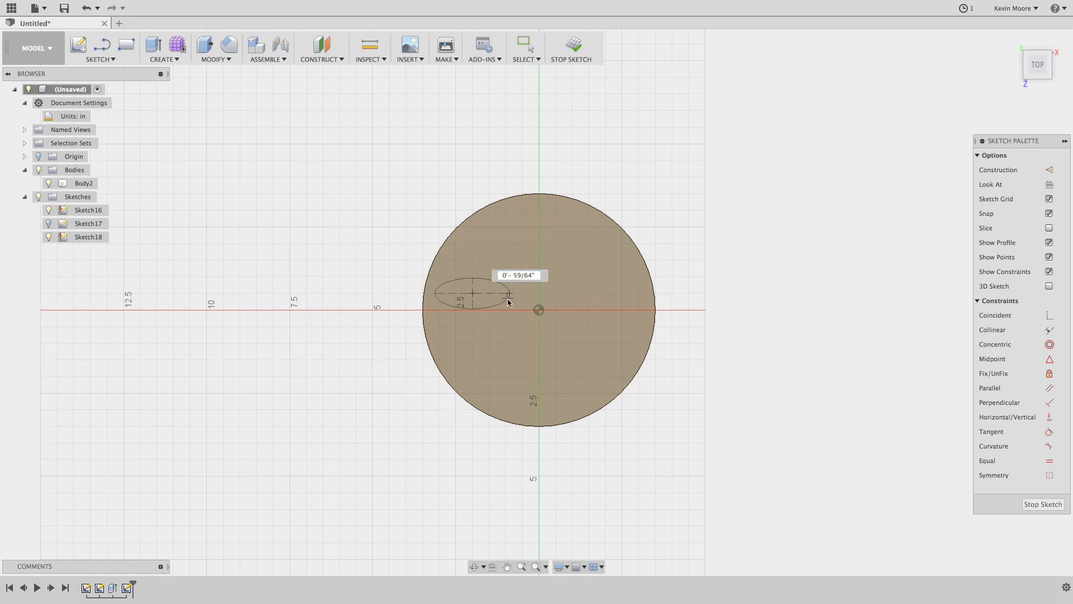
left_click(507, 317)
middle_click_drag(558, 259, 599, 226, "shift")
scroll(467, 264, "down", 3)
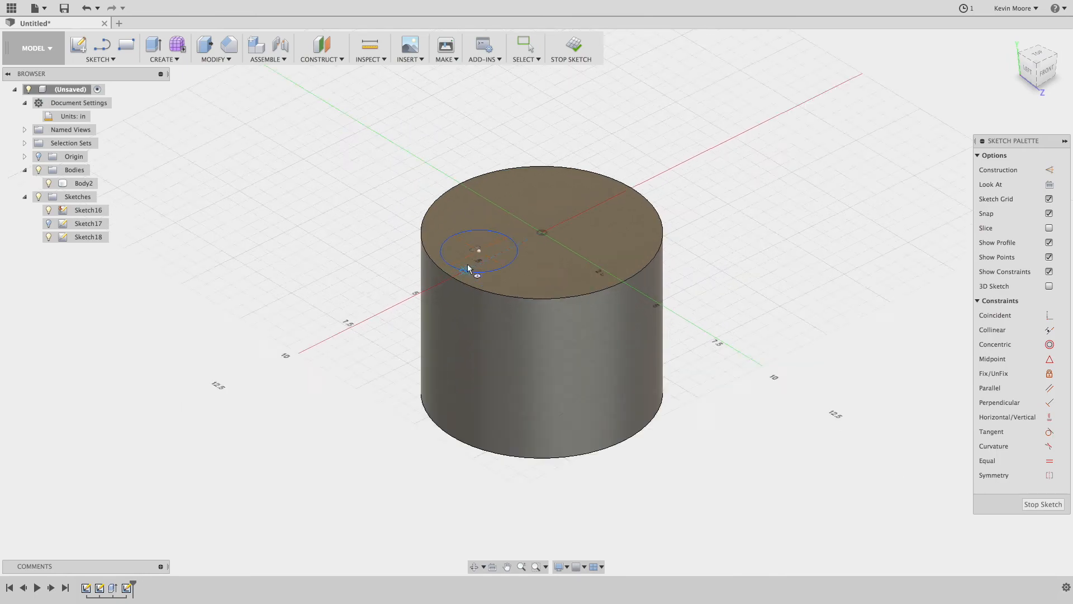
scroll(468, 264, "up", 5)
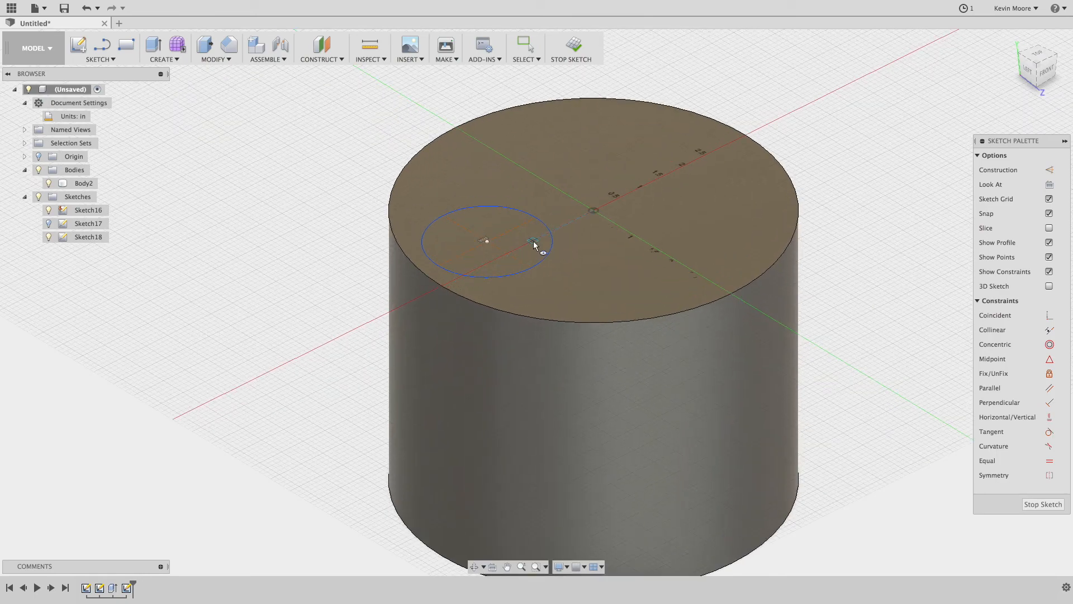
left_click(1043, 504)
Step: Try to extrude the ellipse upward about 2 29/32 in as a Join with a 50 degree taper angle
key("e")
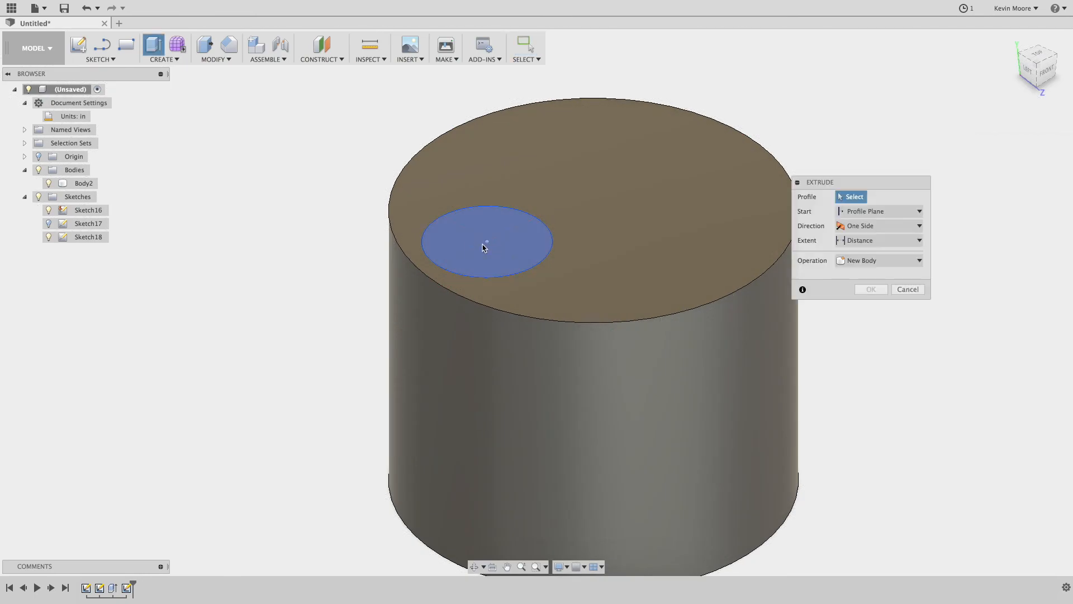
left_click(485, 248)
left_click_drag(486, 230, 486, 89)
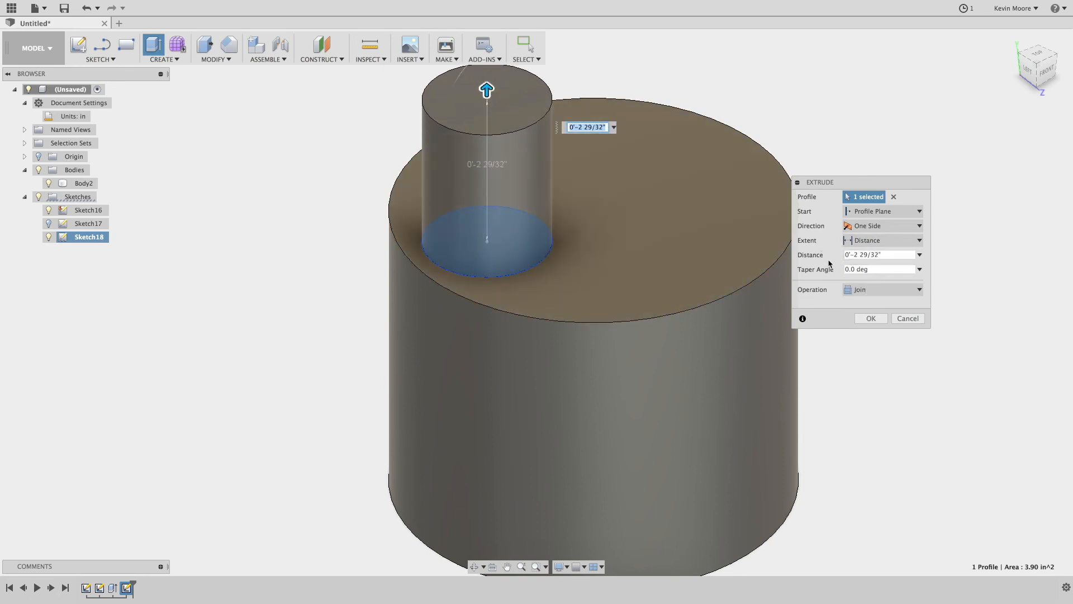
left_click(852, 269)
double_click(852, 270)
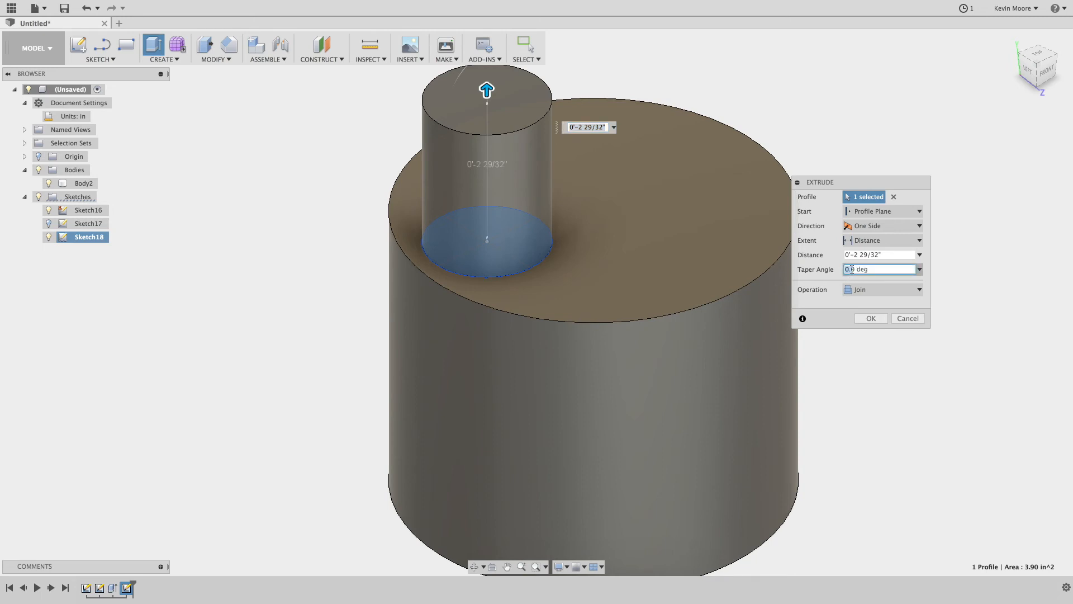
type("50")
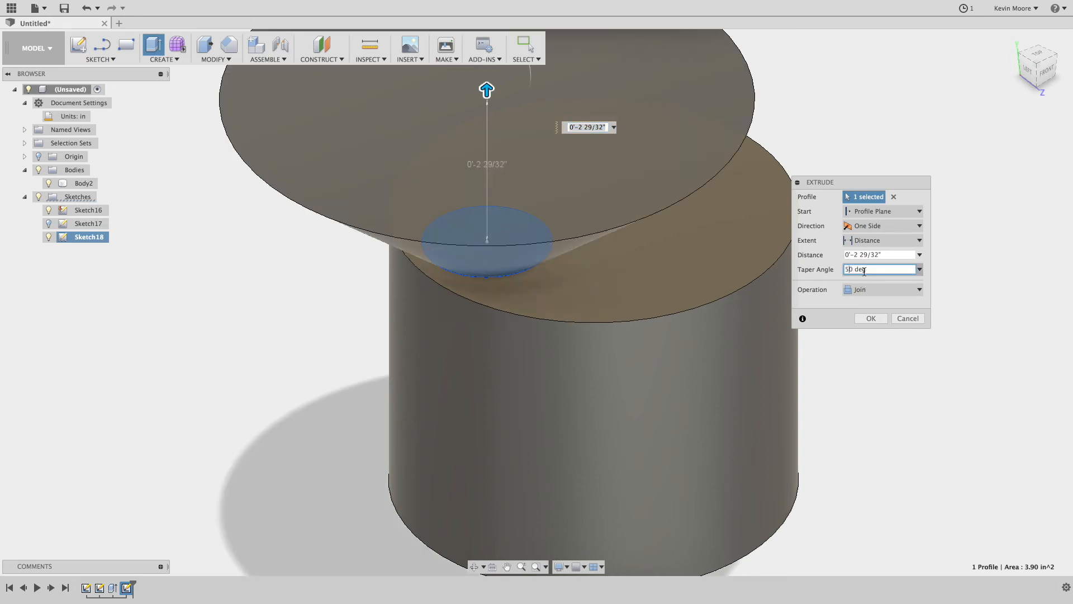
key("BackSpace")
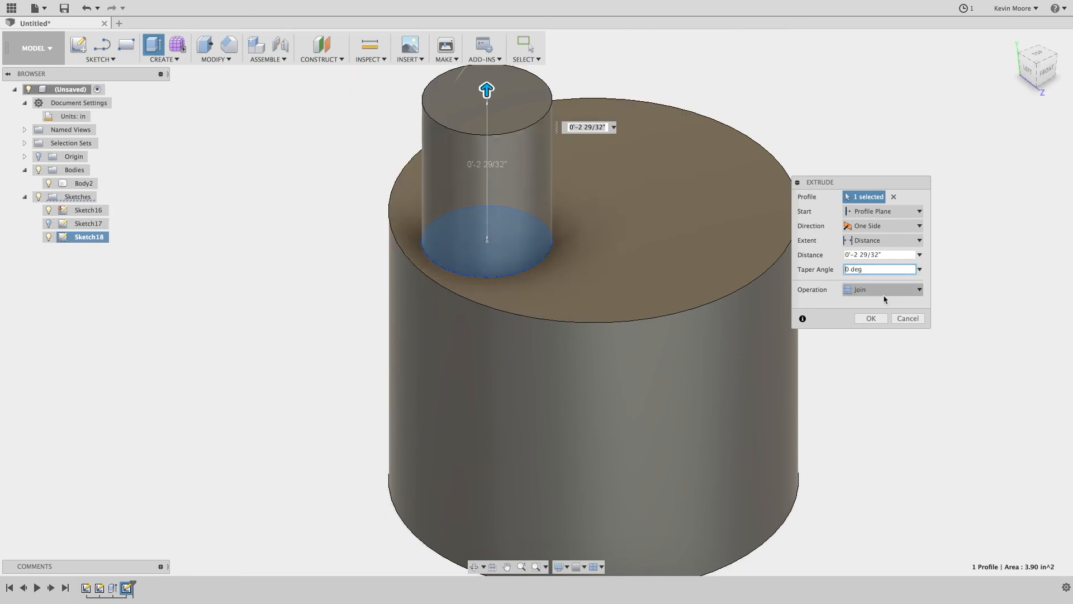
left_click(908, 318)
Step: Delete the cylinder body together with the ellipse drawn on it, accepting the removal of referenced features
left_click_drag(865, 99, 320, 344)
key("Delete")
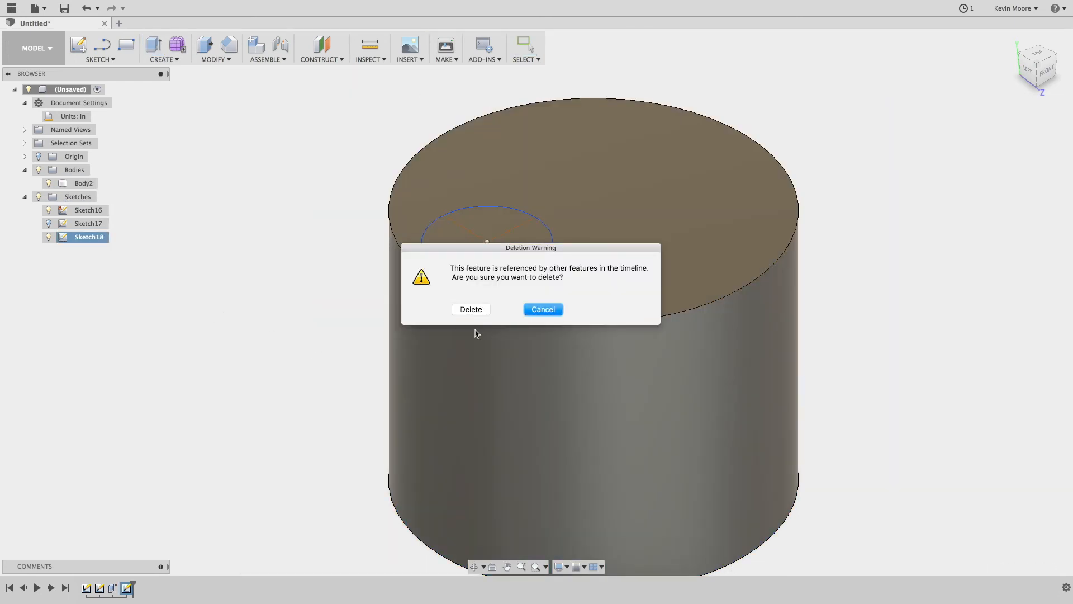
left_click(471, 309)
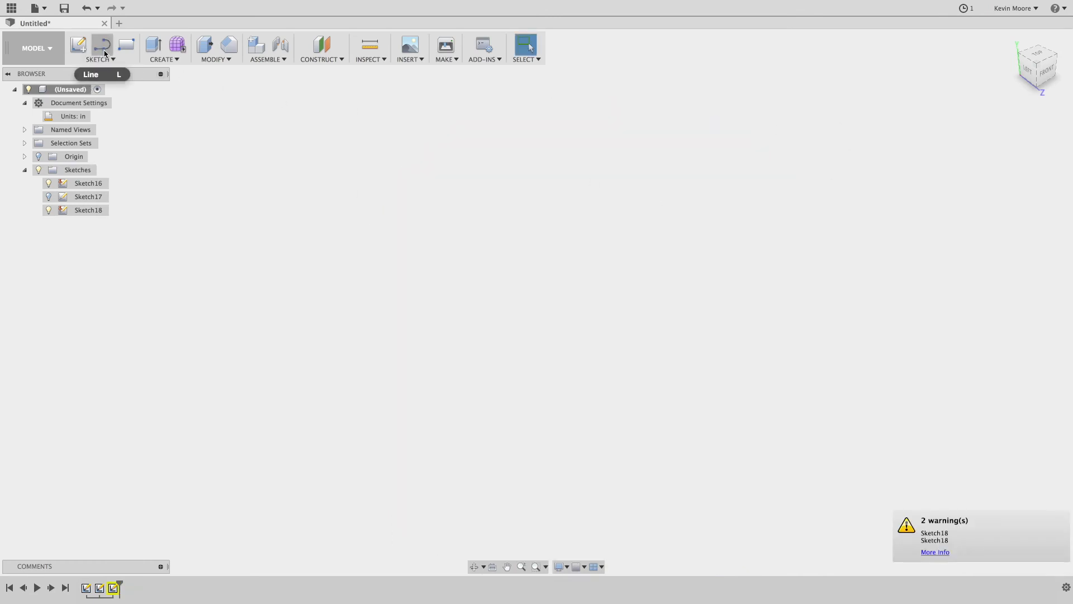
Step: Draw a closed four-sided line profile in a new sketch on the horizontal plane, with a base about 3 19/32 in long on the red axis
left_click(102, 60)
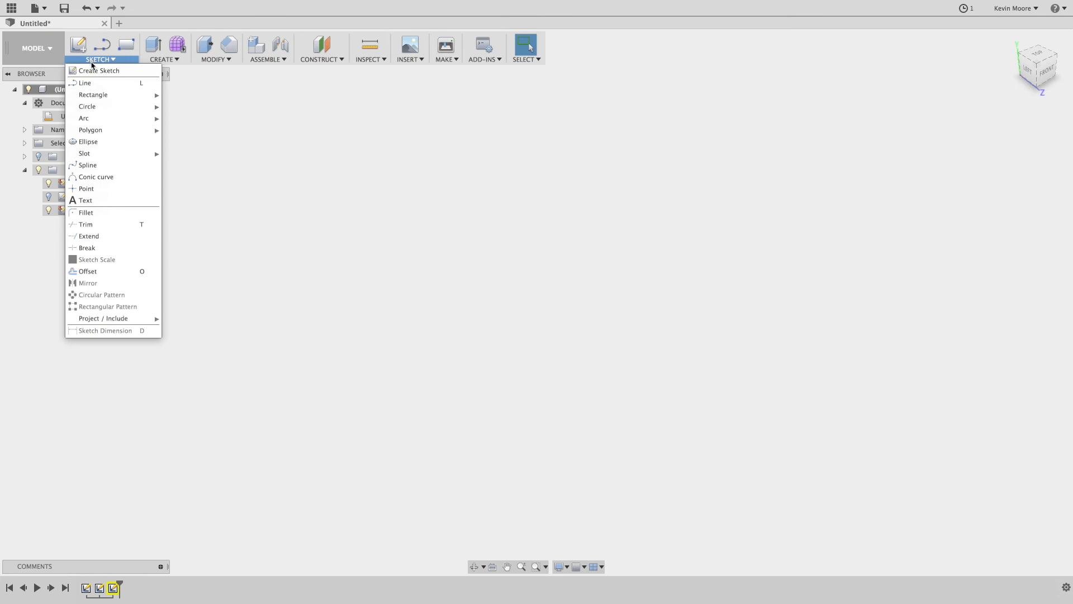
left_click(99, 85)
left_click(646, 482)
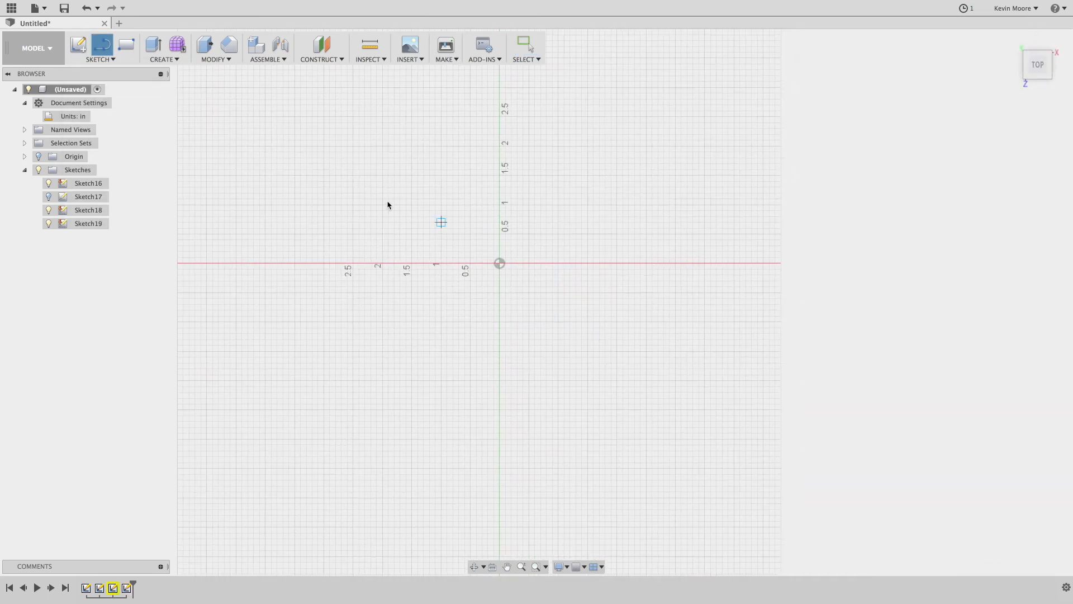
left_click(418, 263)
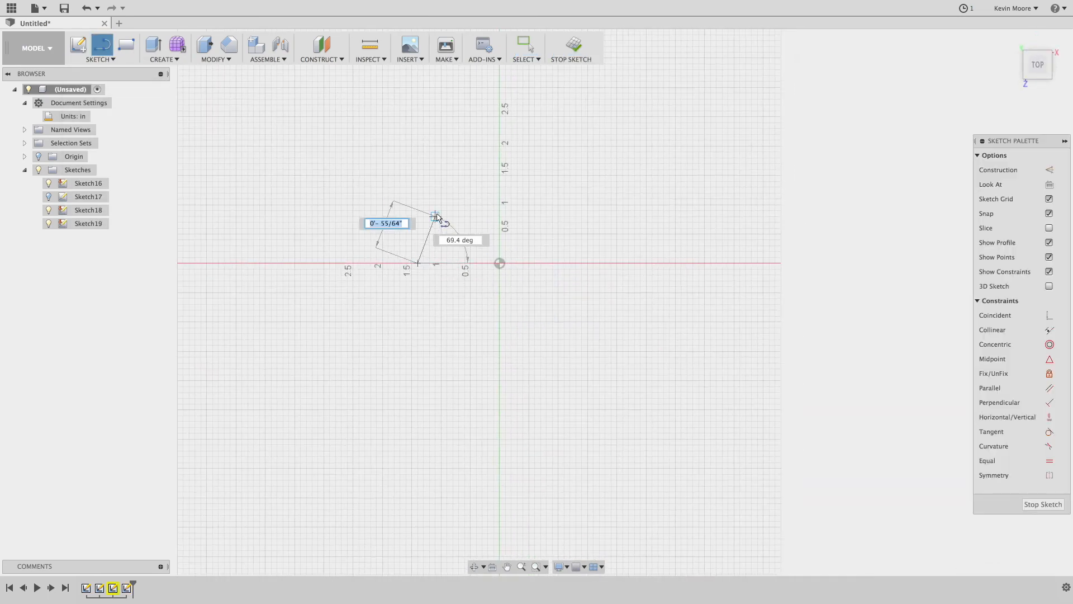
left_click(458, 204)
left_click(575, 222)
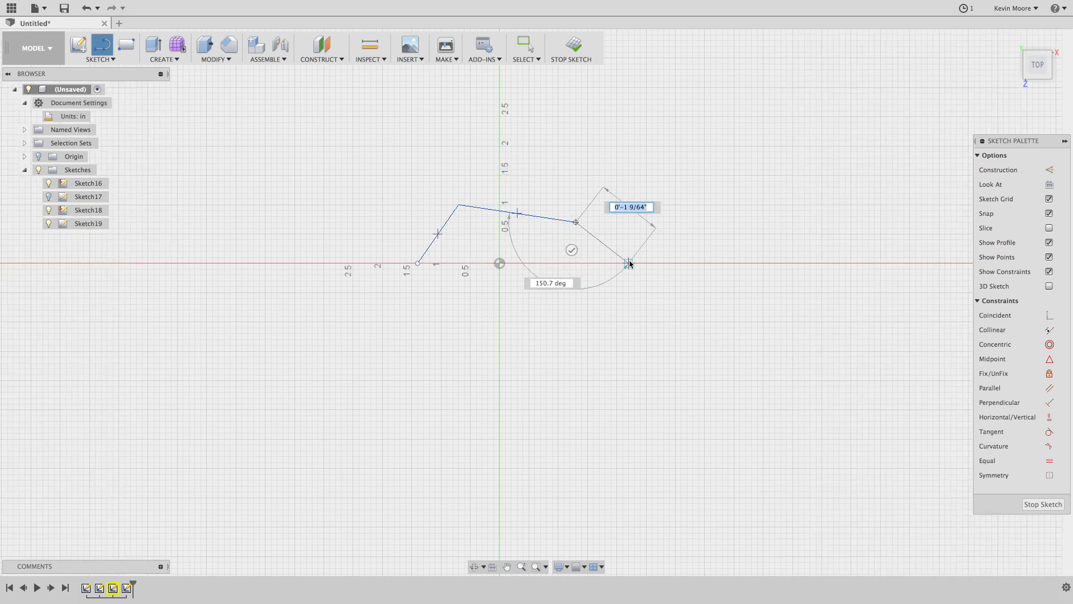
left_click(629, 262)
left_click(418, 263)
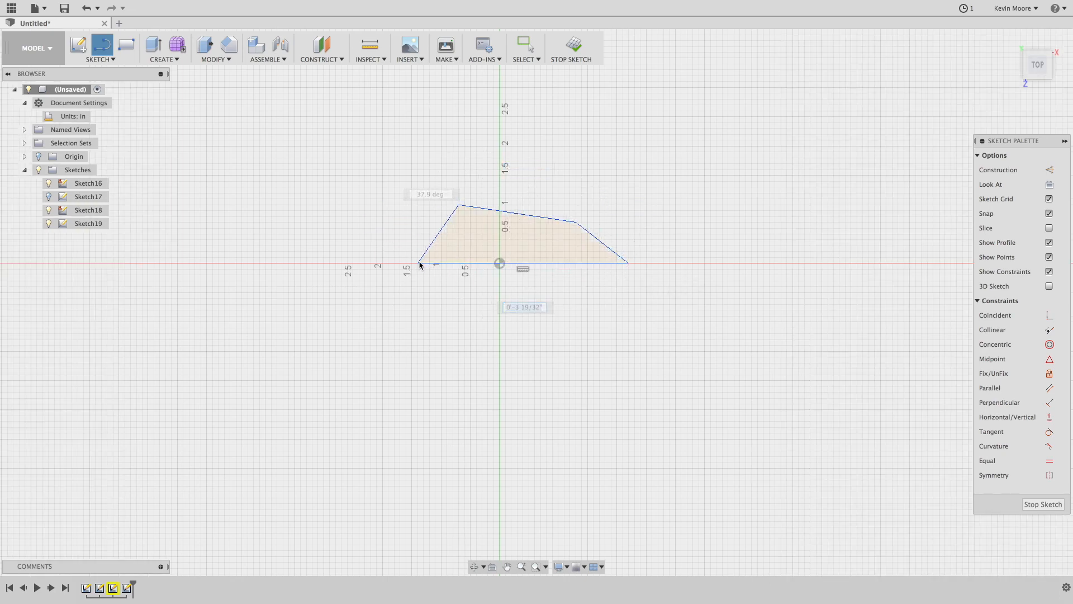
middle_click_drag(506, 267, 523, 228, "shift")
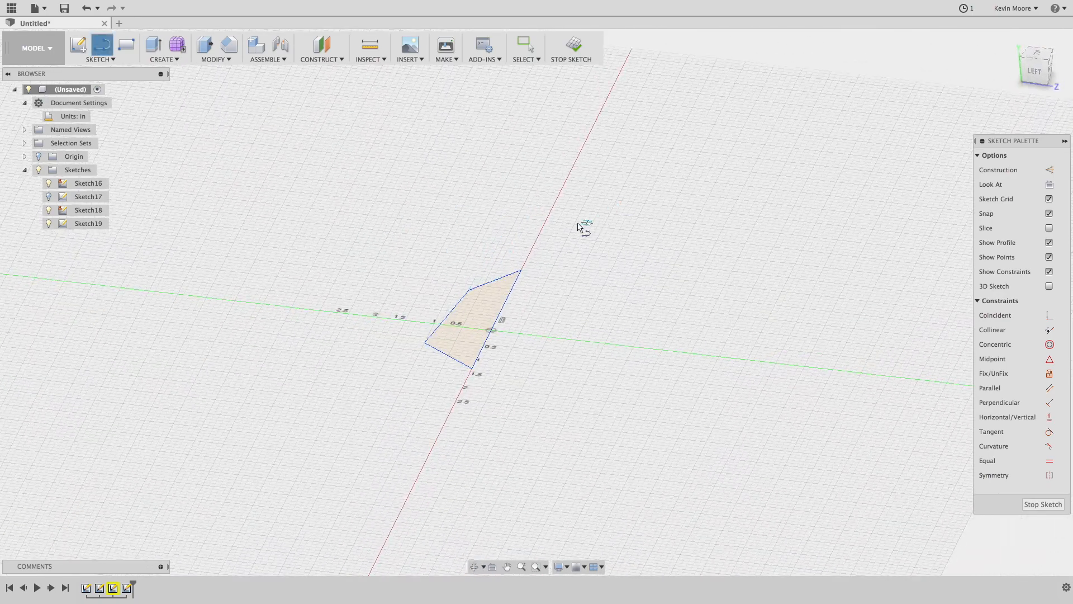
Step: Finish the sketch and revolve the four-sided profile 360 degrees around its base edge on the red axis as a New Body
left_click(1043, 504)
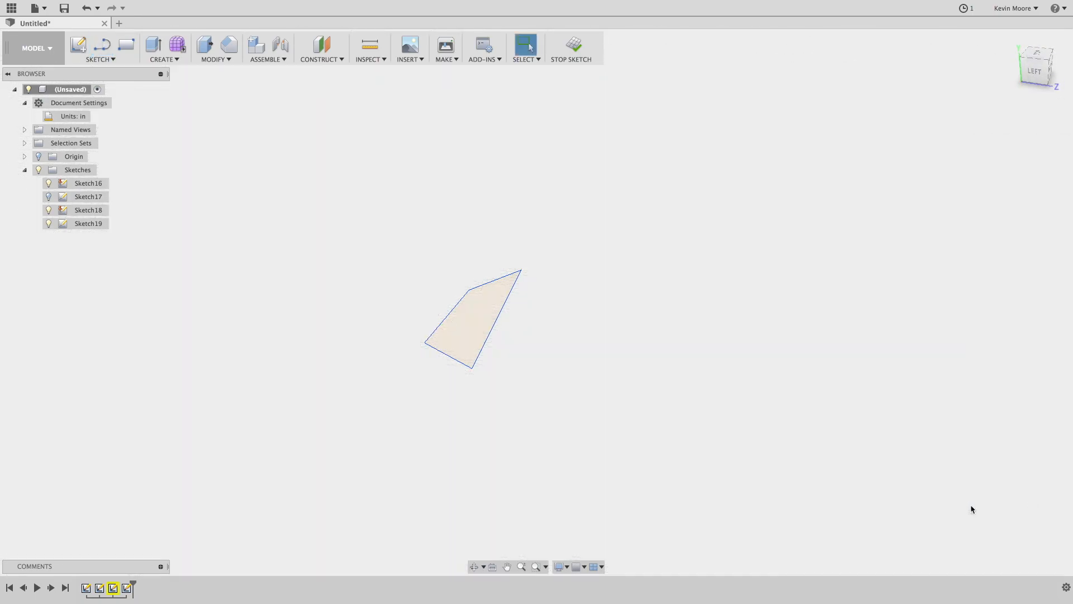
left_click(163, 58)
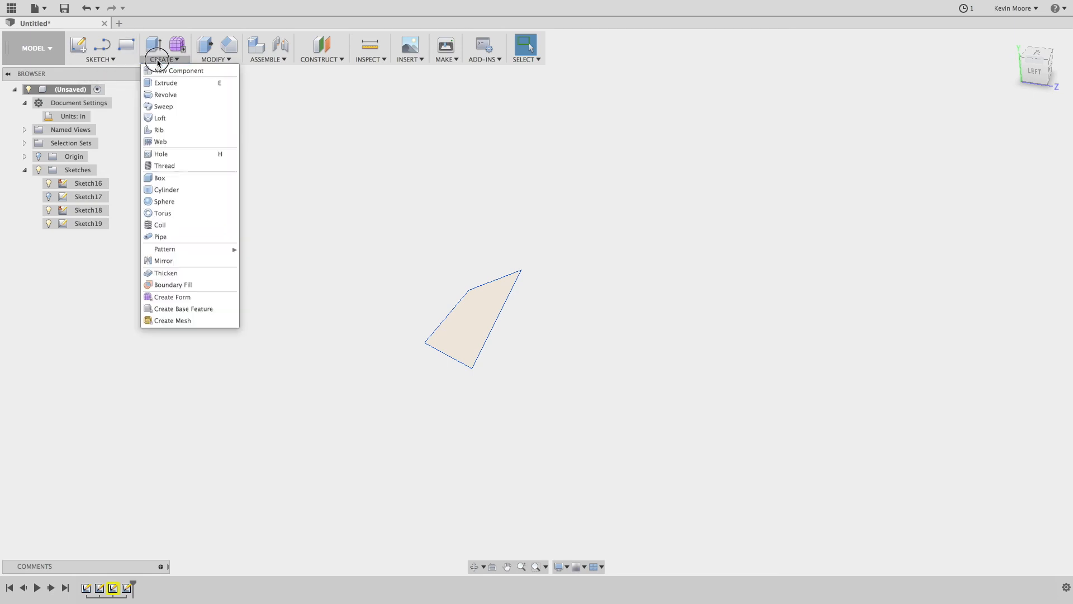
left_click(165, 95)
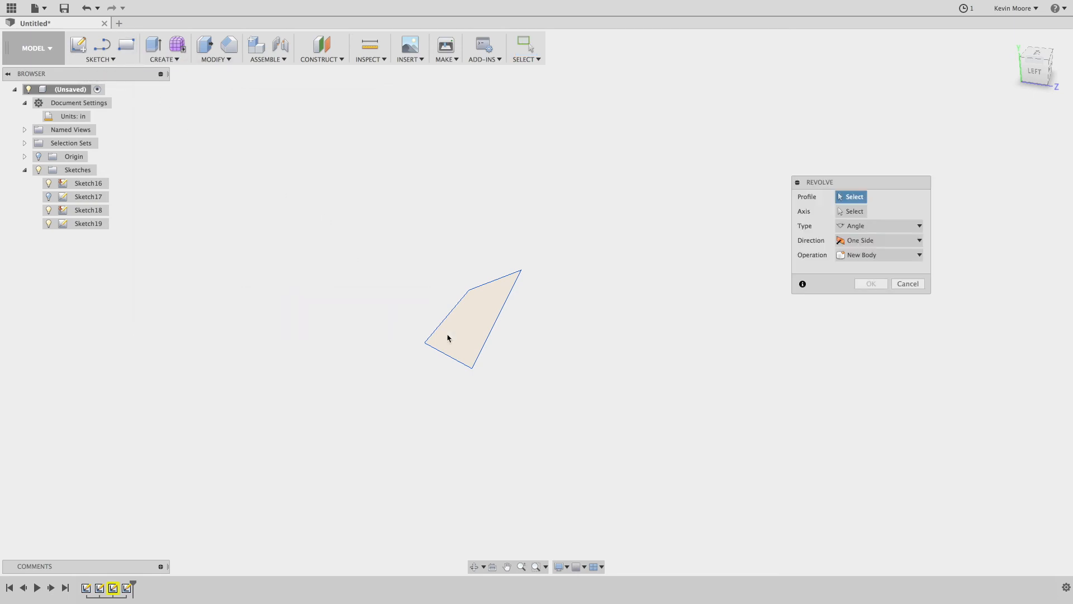
left_click(472, 342)
left_click(847, 216)
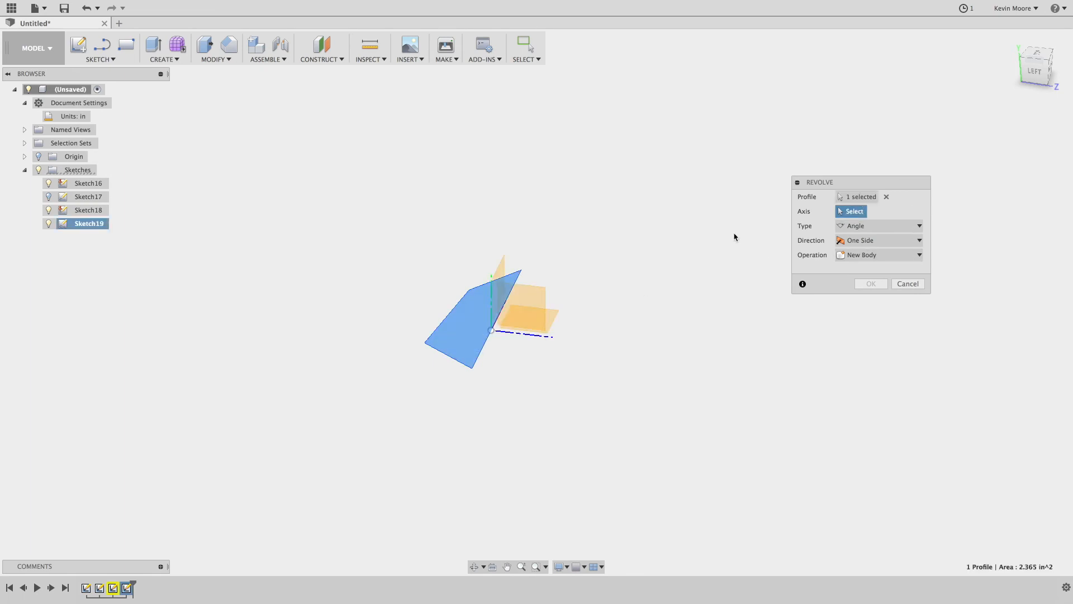
left_click(482, 349)
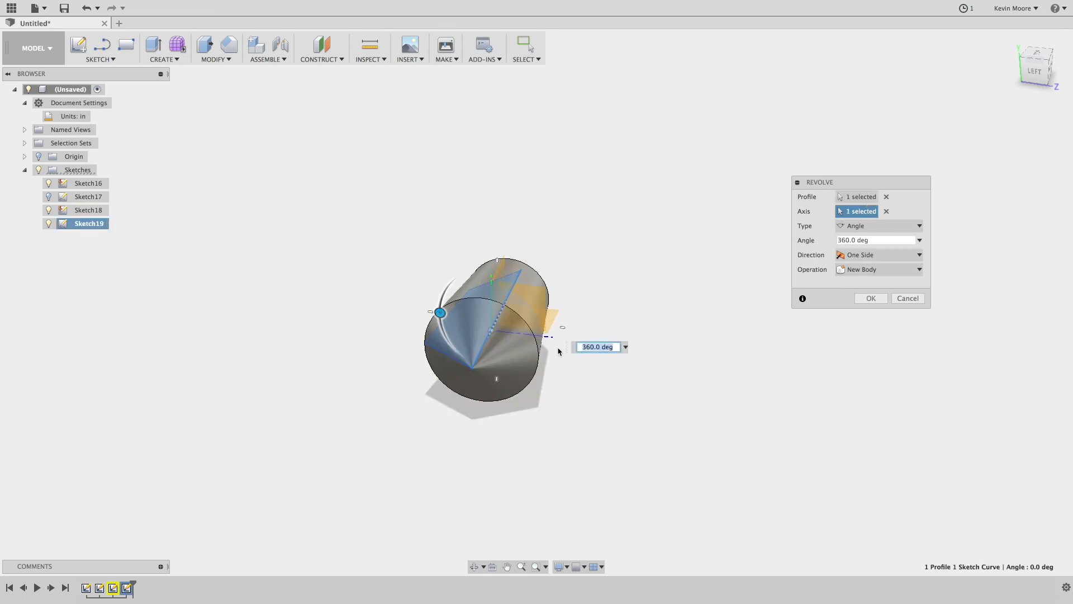
middle_click_drag(685, 274, 624, 306, "shift")
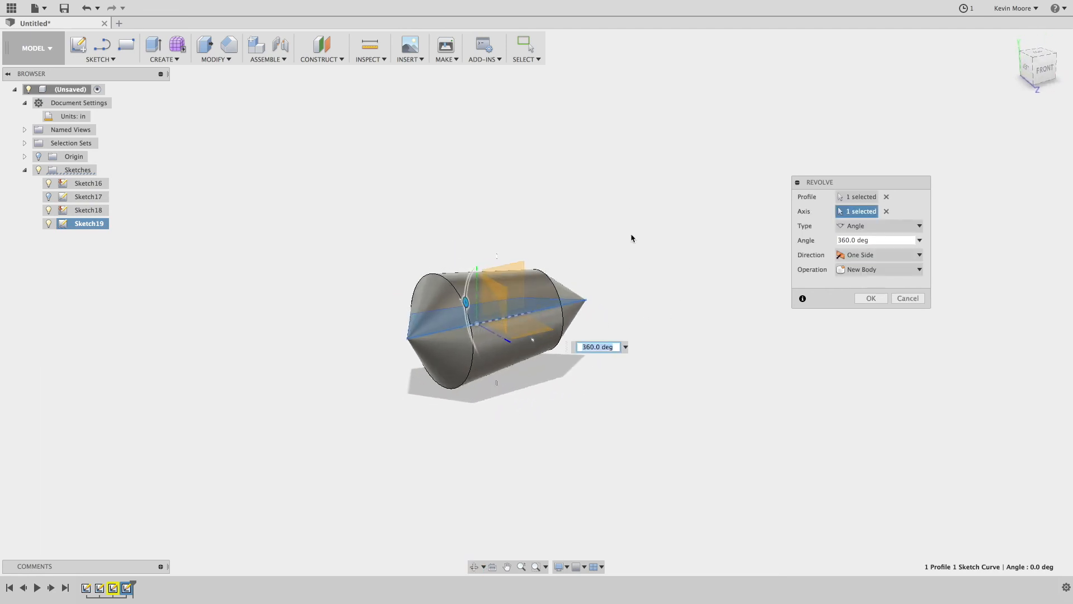
middle_click_drag(675, 258, 475, 272, "shift")
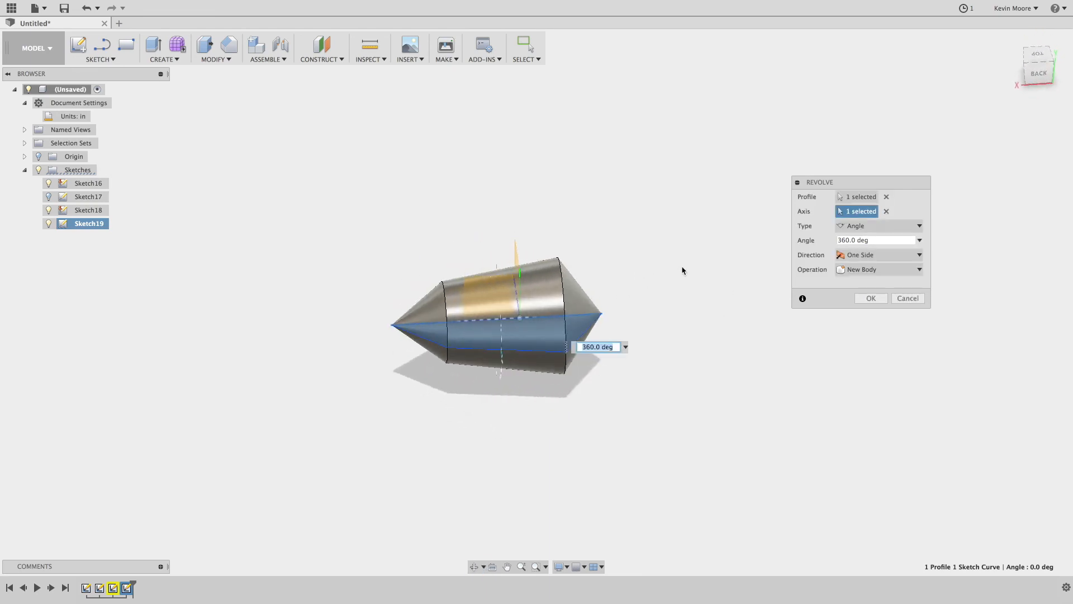
left_click(871, 299)
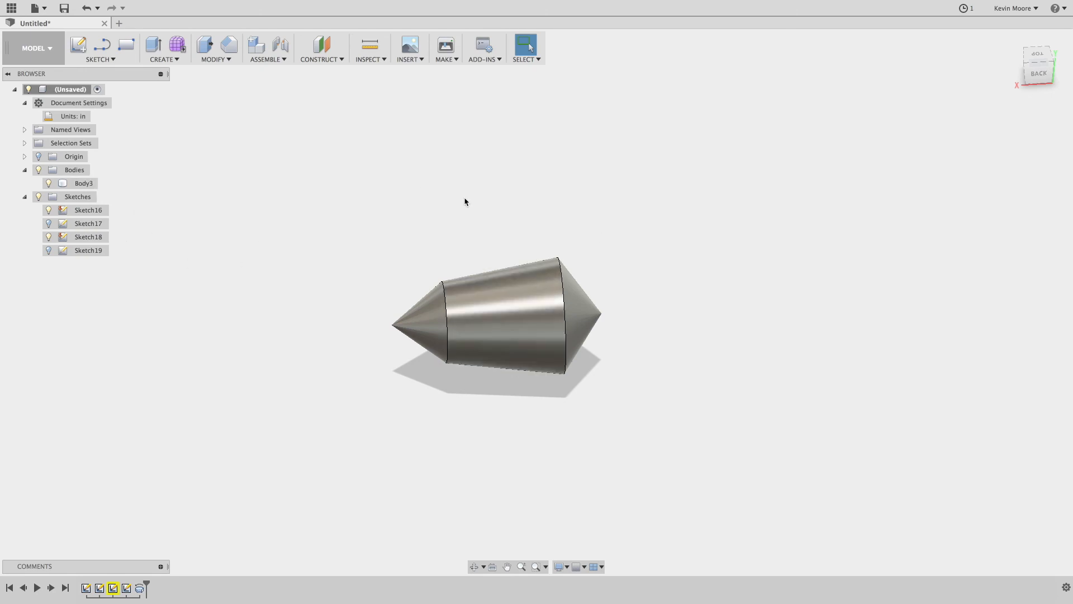
Step: Export the revolved body as a binary STL with High refinement, named Body3, to the Desktop
left_click(78, 183)
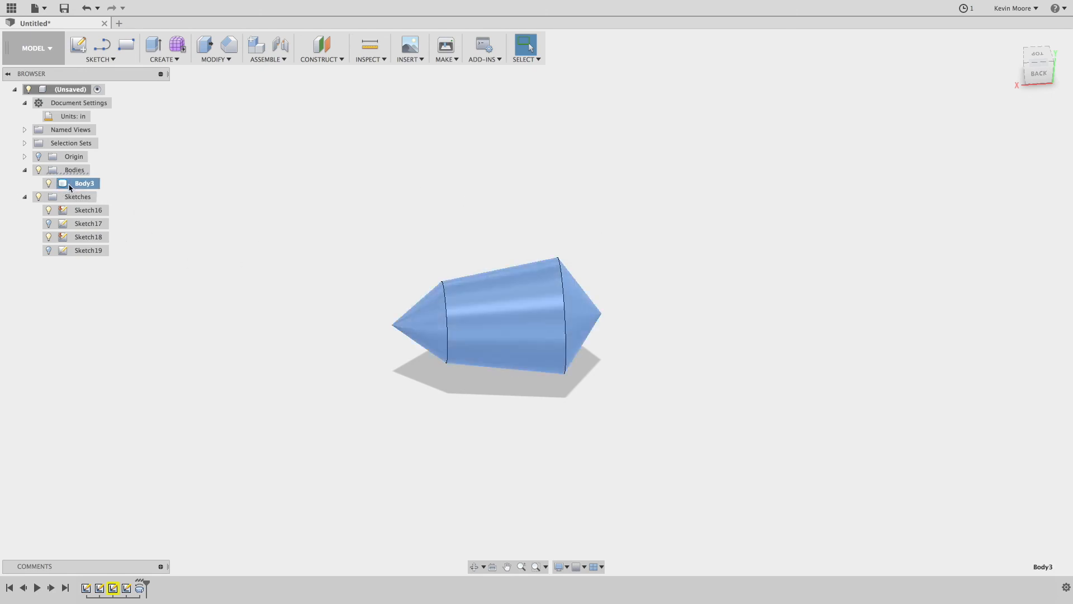
right_click(69, 187)
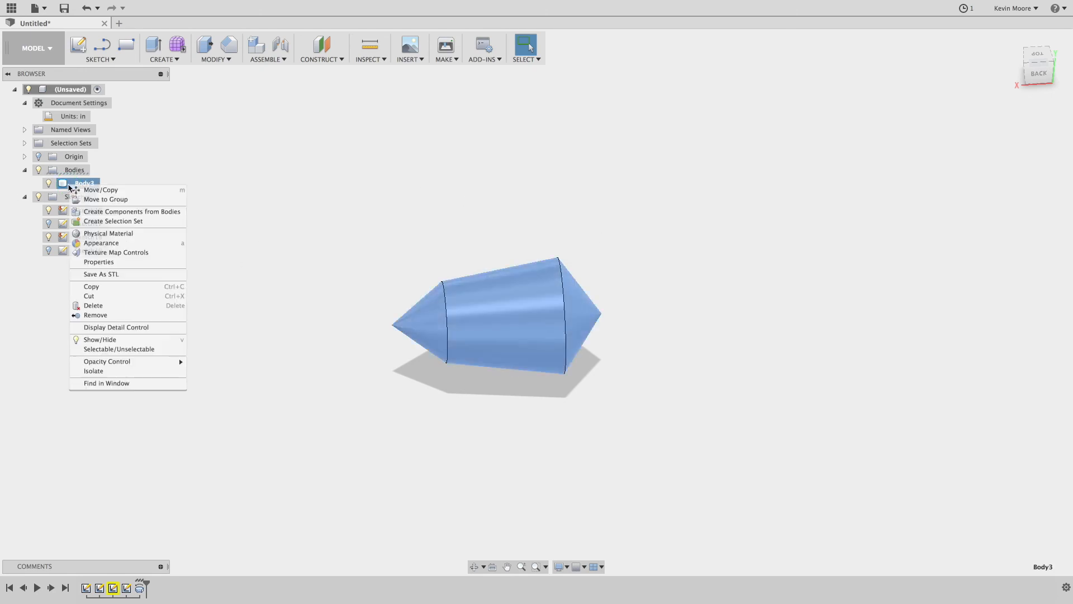
left_click(101, 276)
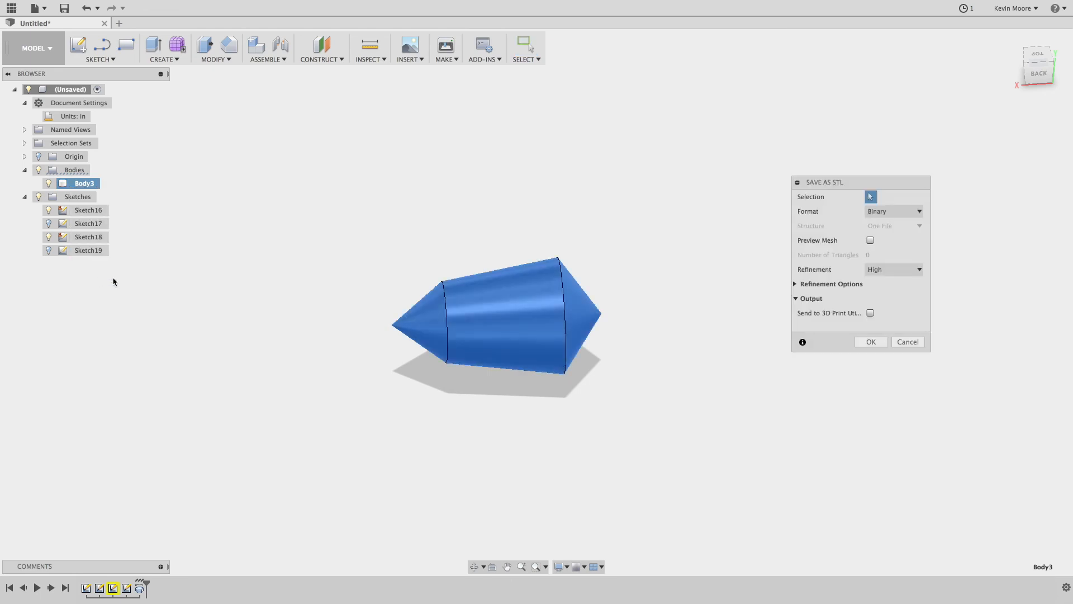
left_click(872, 342)
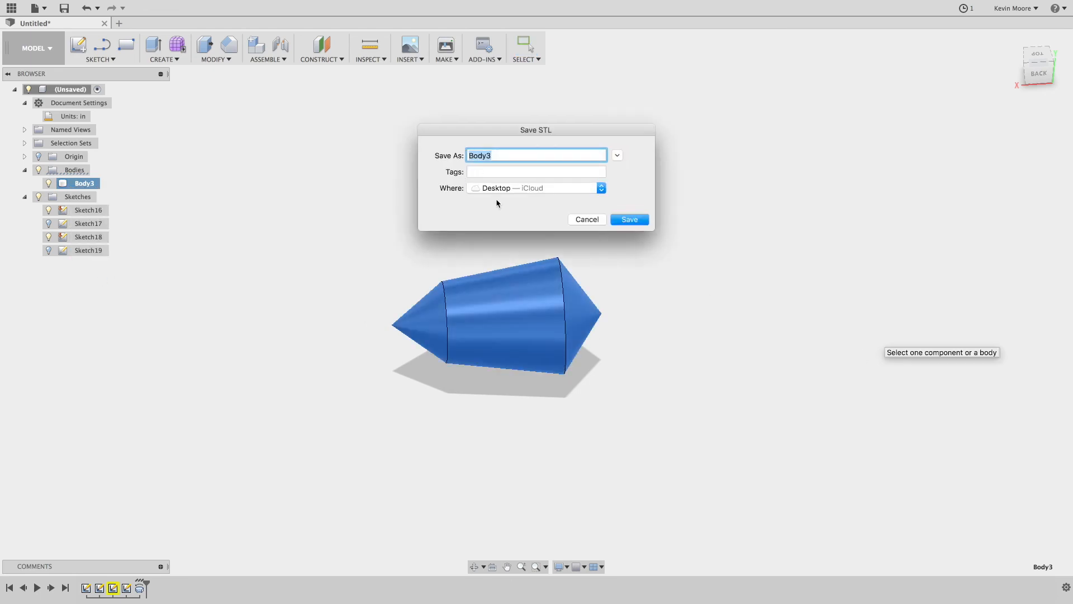
left_click(630, 220)
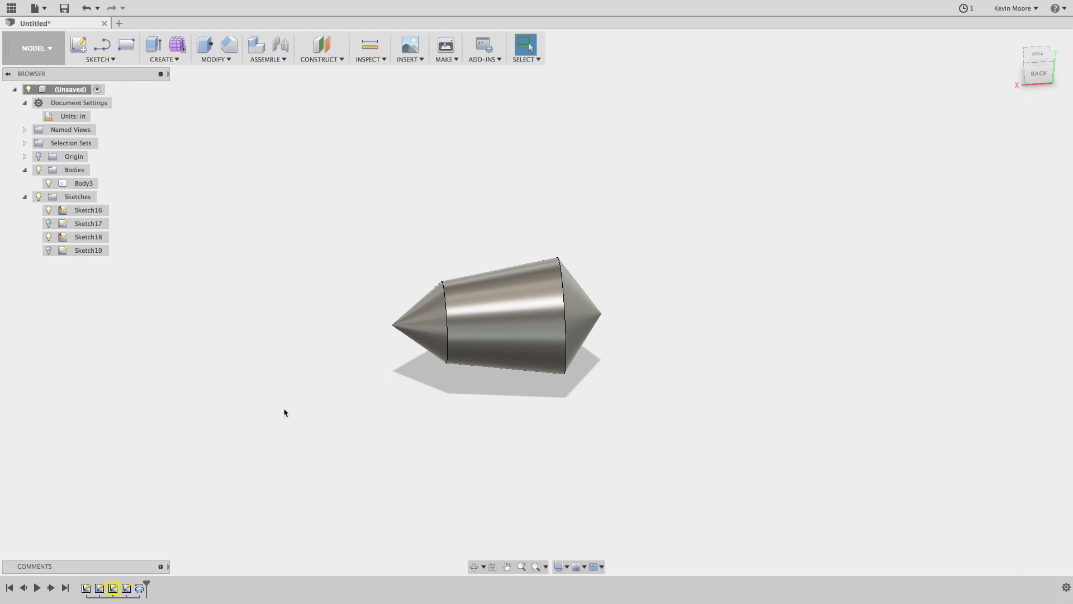
left_click(63, 6)
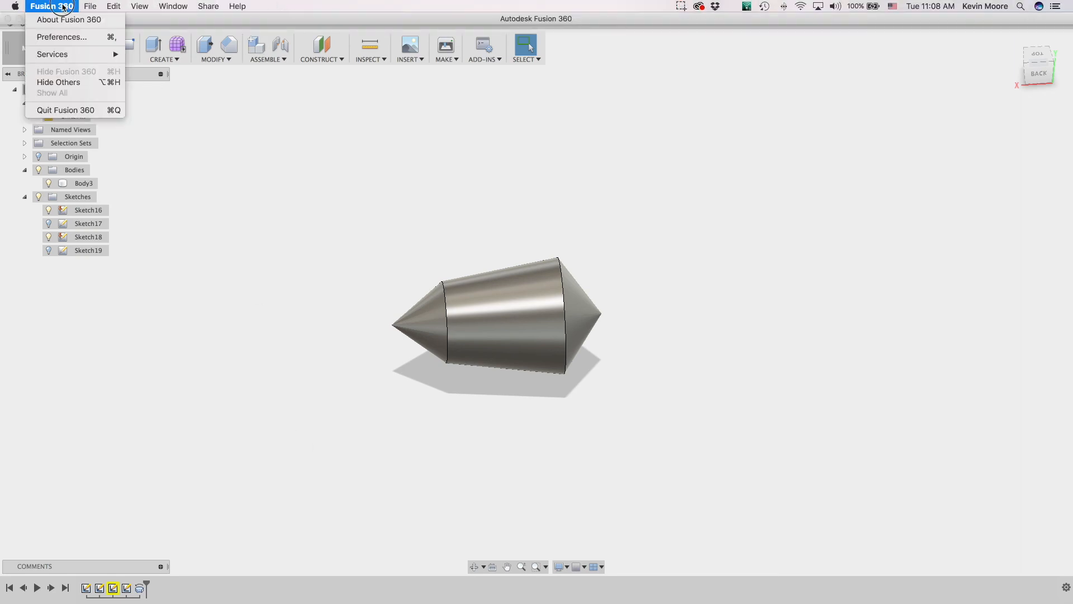
key("Escape")
left_click(681, 6)
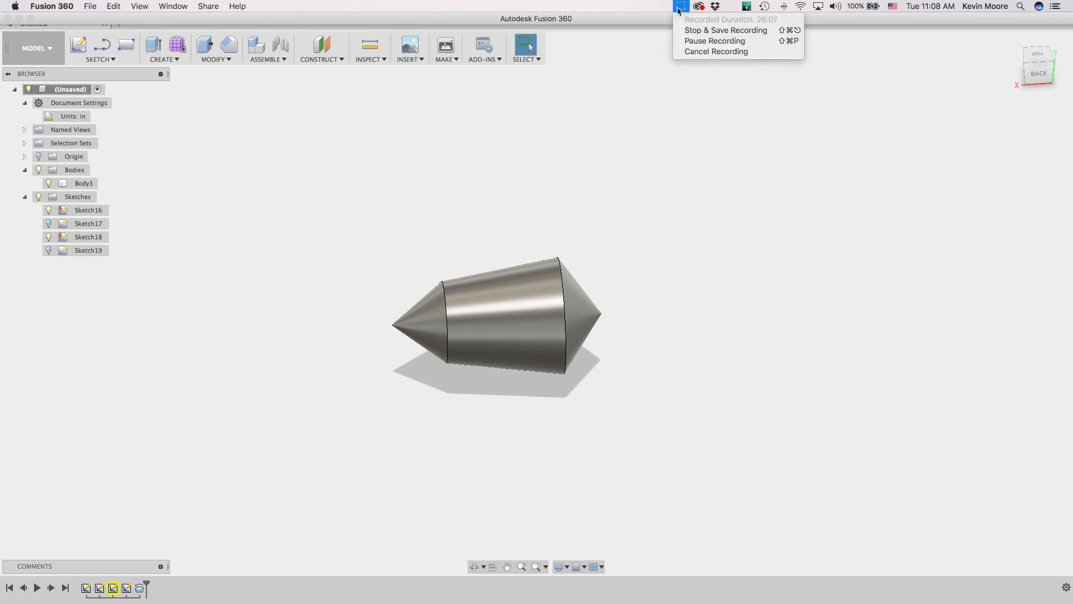